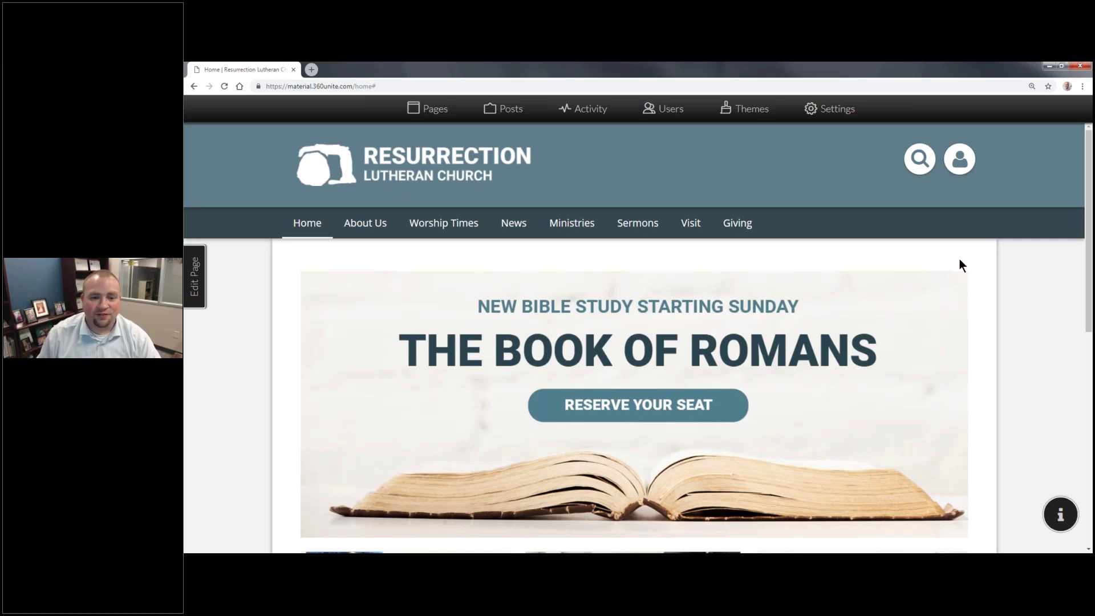
Step: Go to the Pages admin and start a new page to see the Blank Page and template choices
scroll(955, 254, "down", 5)
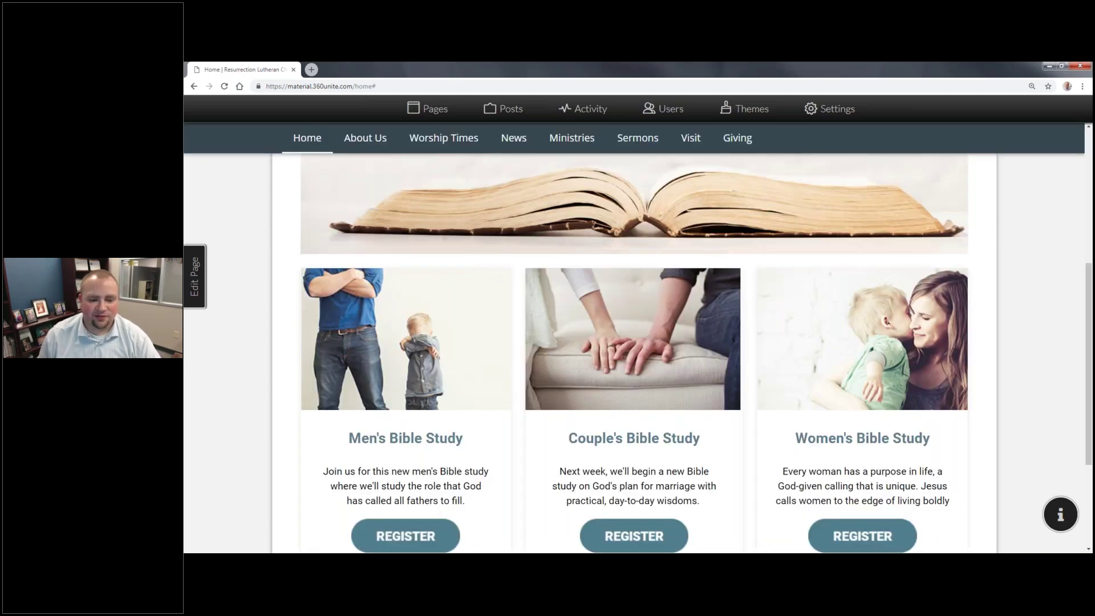
scroll(614, 354, "down", 3)
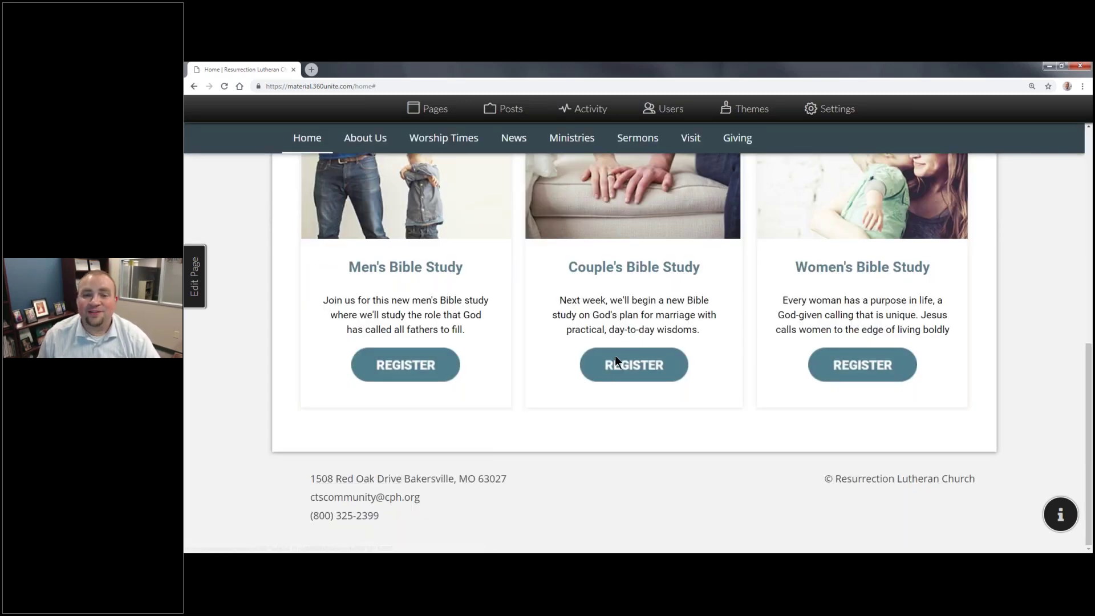
scroll(637, 320, "up", 6)
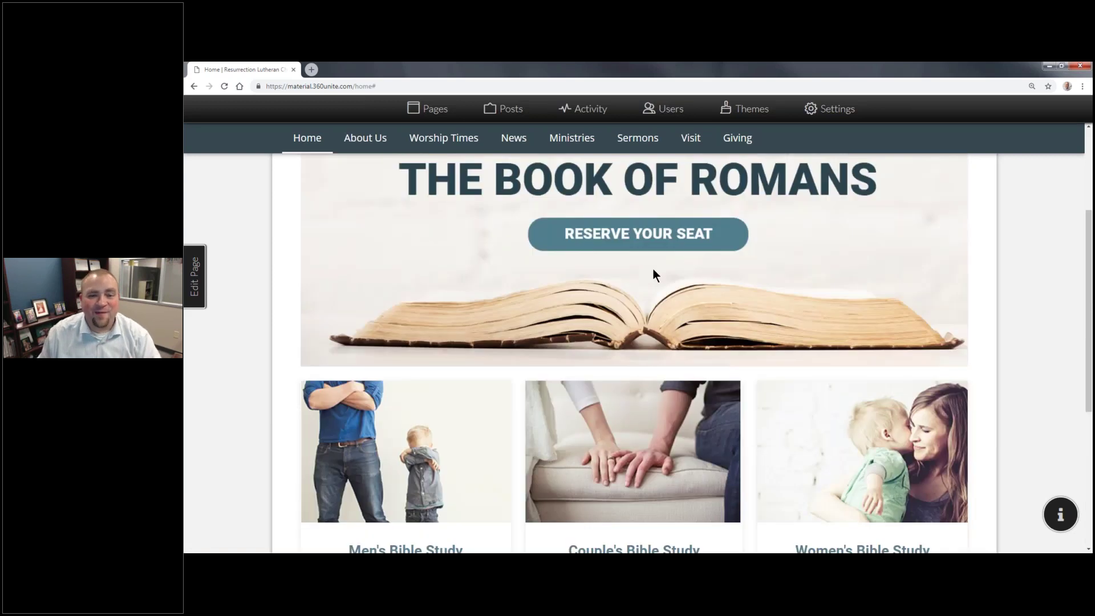
scroll(653, 268, "up", 2)
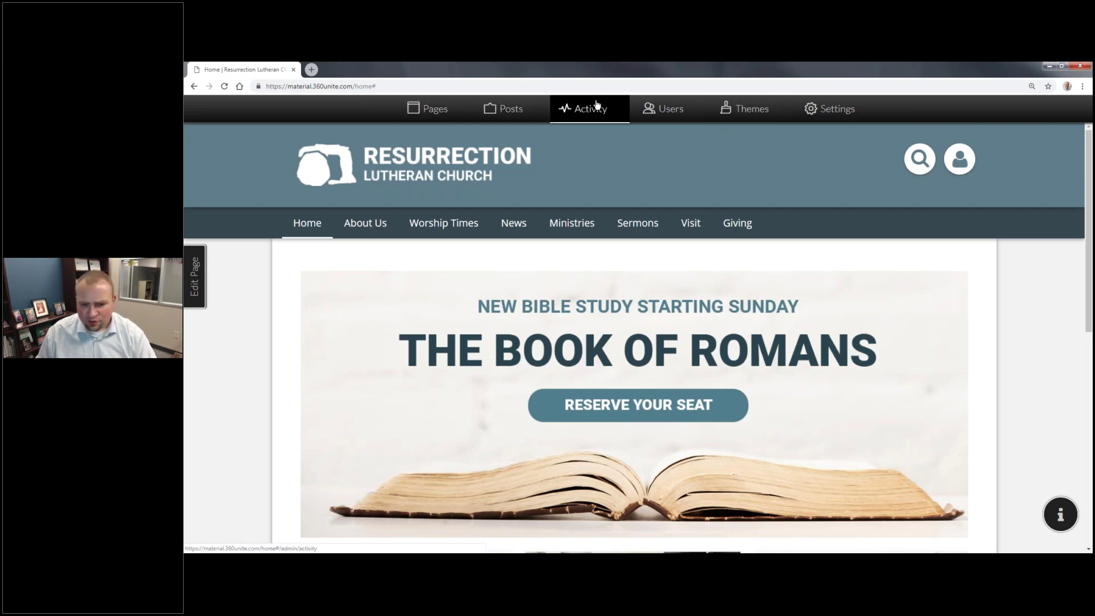
left_click(607, 115)
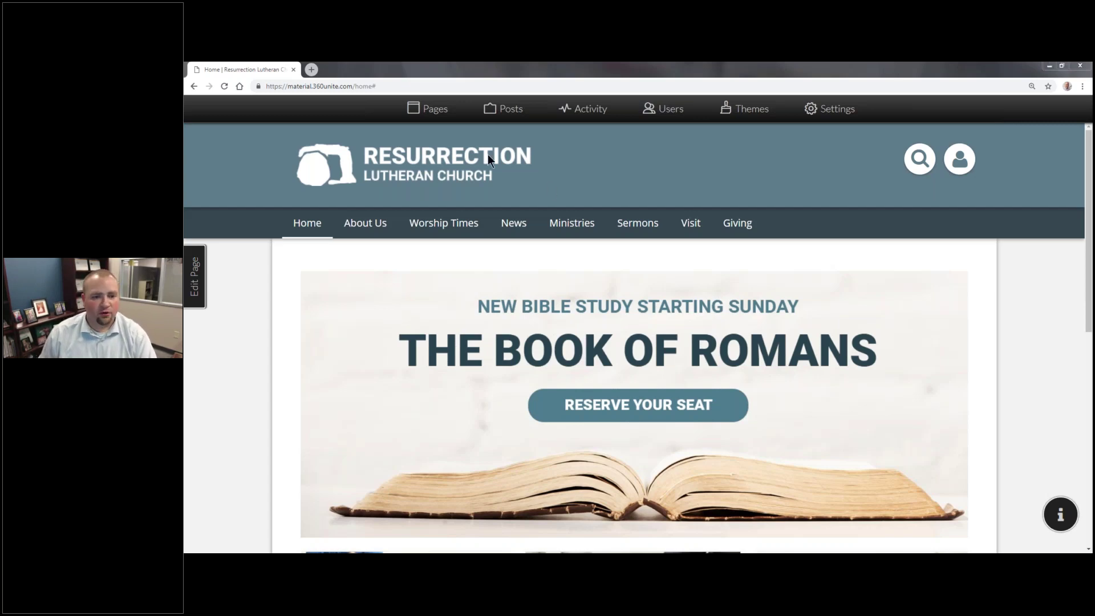
left_click(436, 111)
right_click(436, 110)
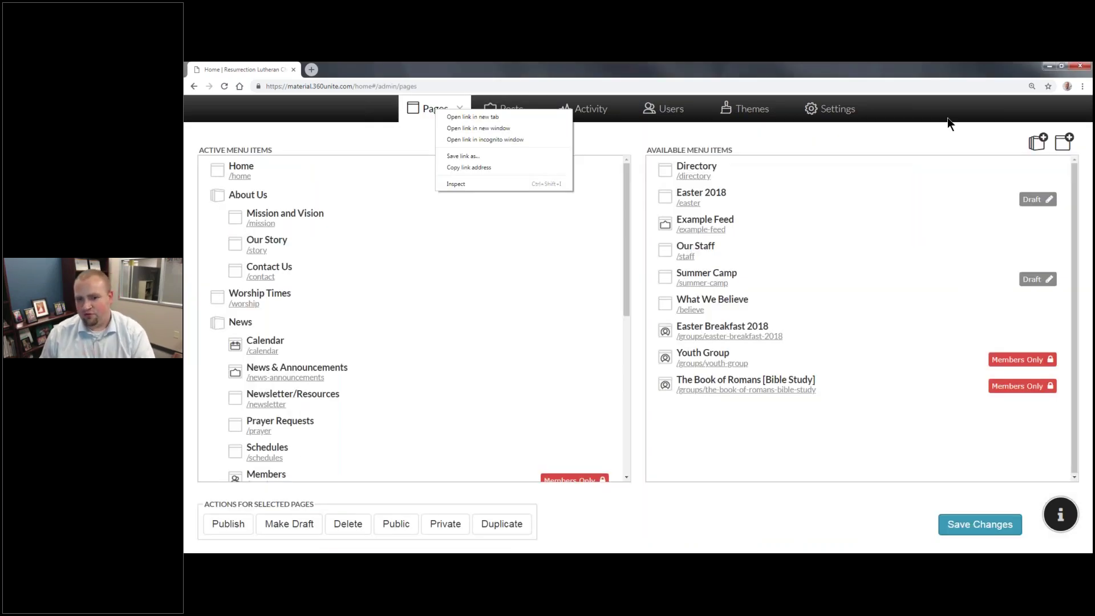
left_click(947, 118)
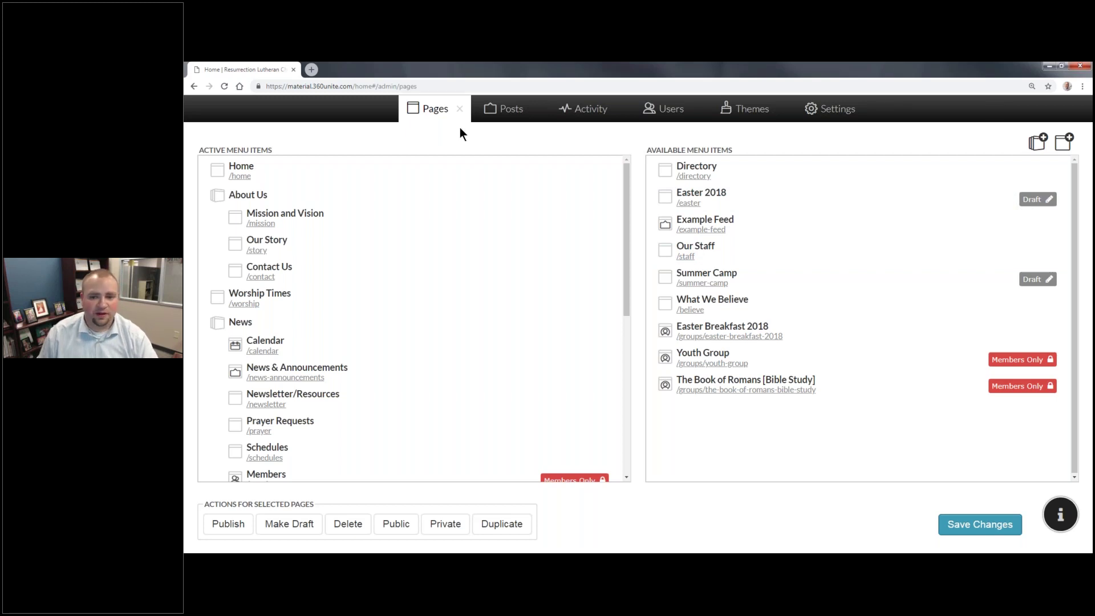
left_click(1062, 147)
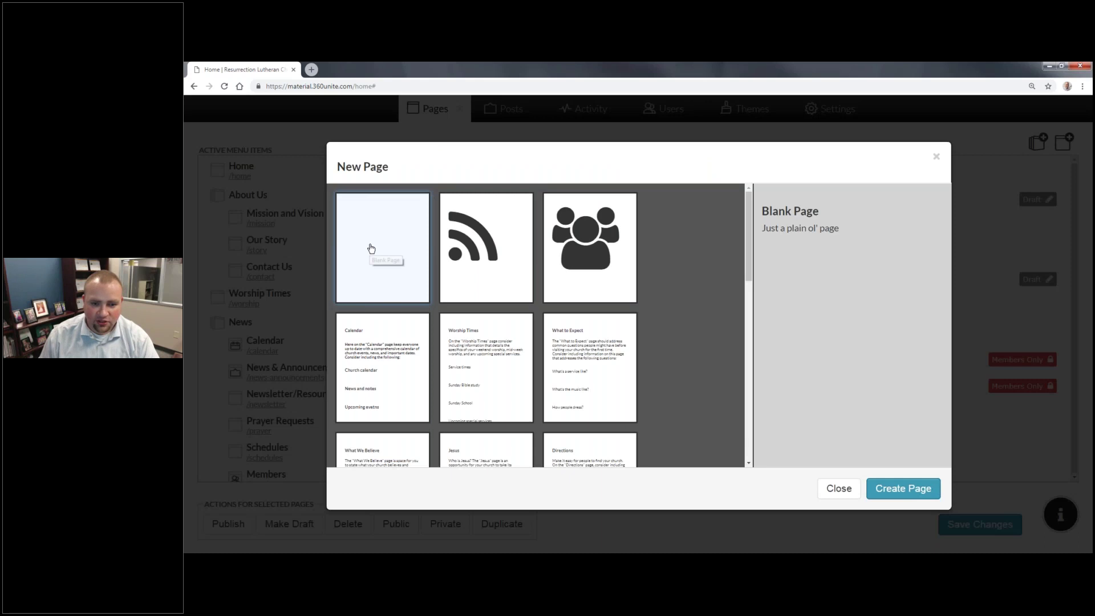
Step: Compare the Blank, Feed and Group templates, then create a Group page named 'Groups'
left_click(522, 252)
left_click(580, 251)
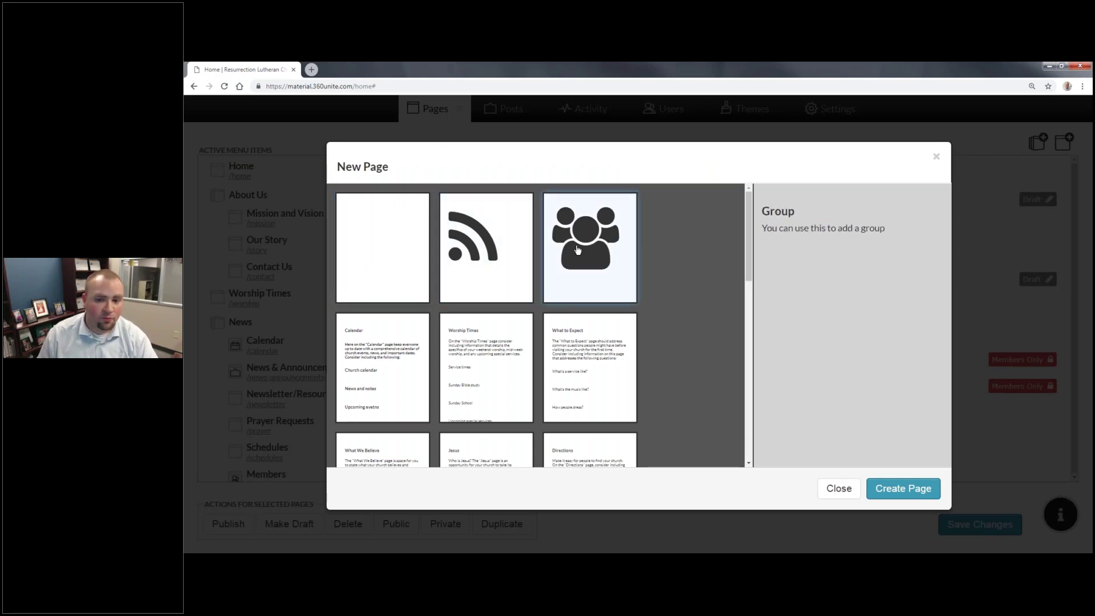
left_click(380, 248)
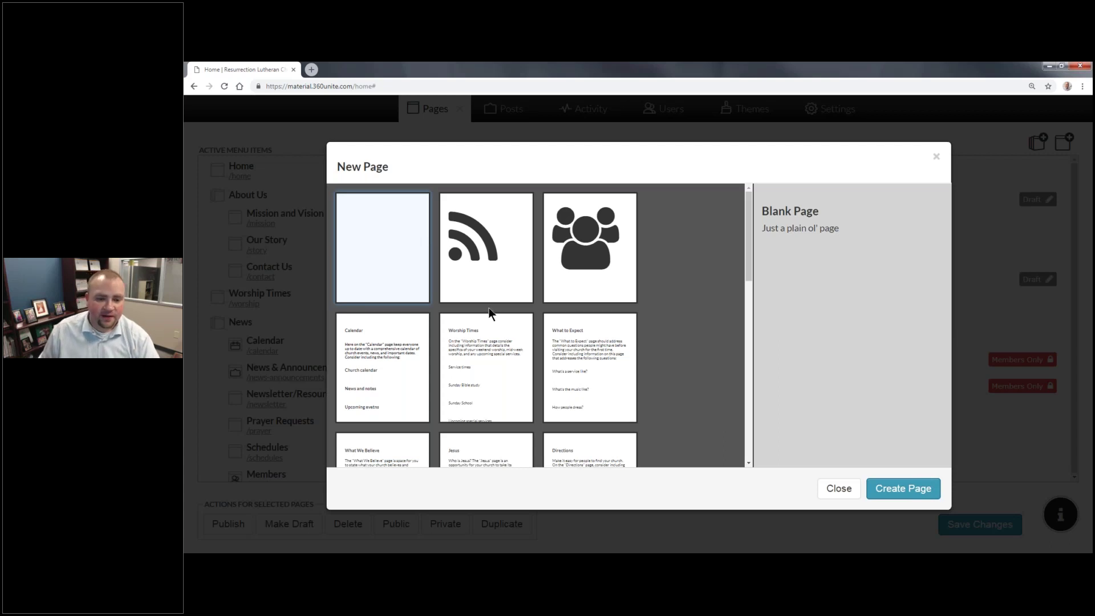
left_click(496, 290)
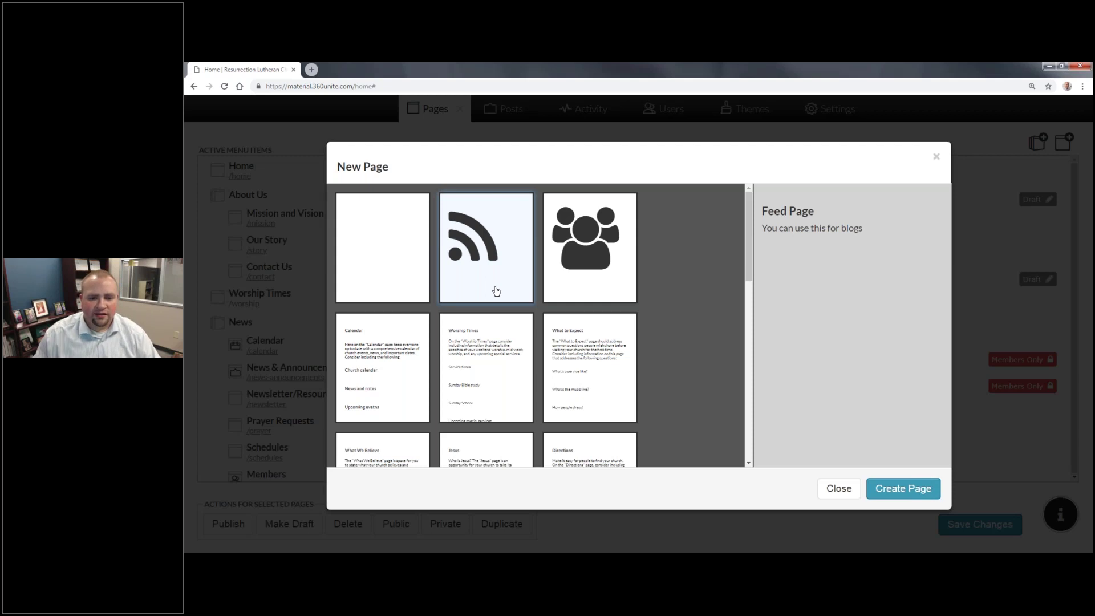
left_click(564, 273)
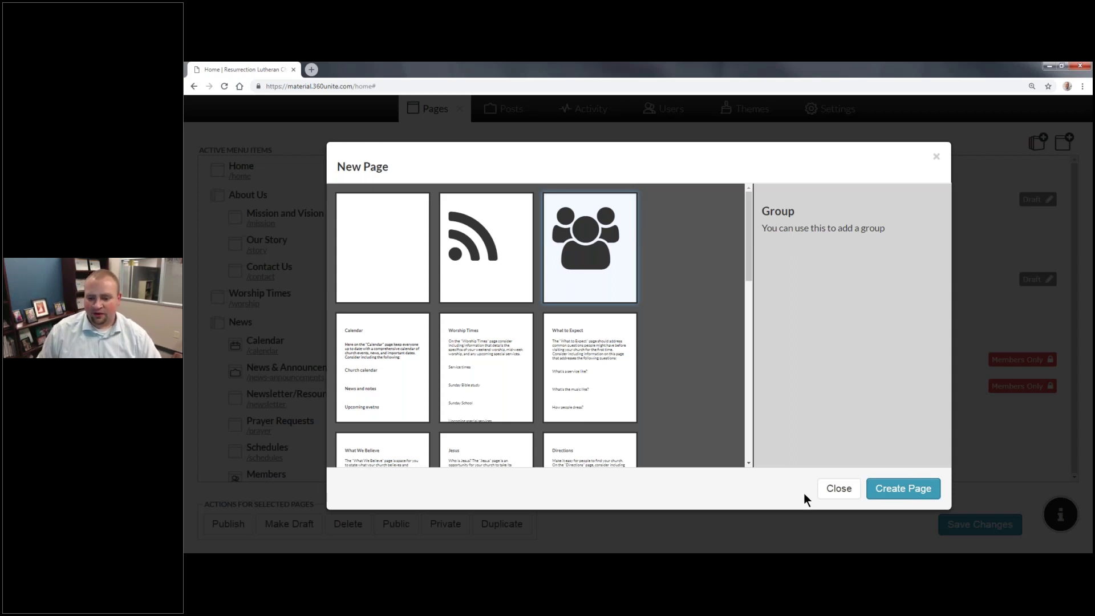
left_click(895, 489)
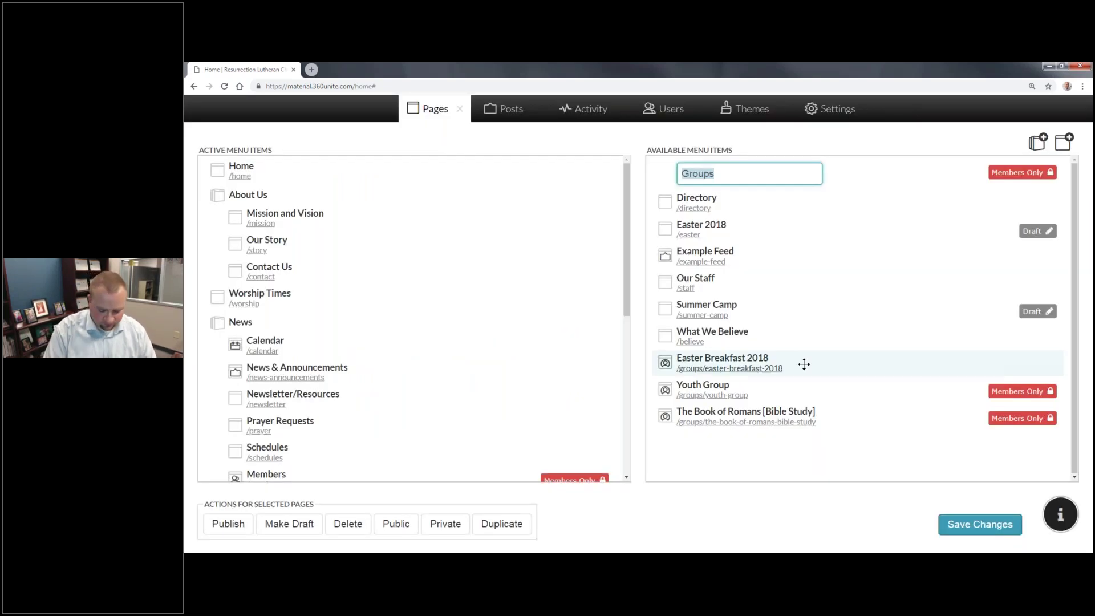
Step: Retitle the 'Groups' page to 'Trunk or Treat Planning Committee'
type("Trunkk")
key("BackSpace")
key("BackSpace")
key("BackSpace")
type("nk or Treat P")
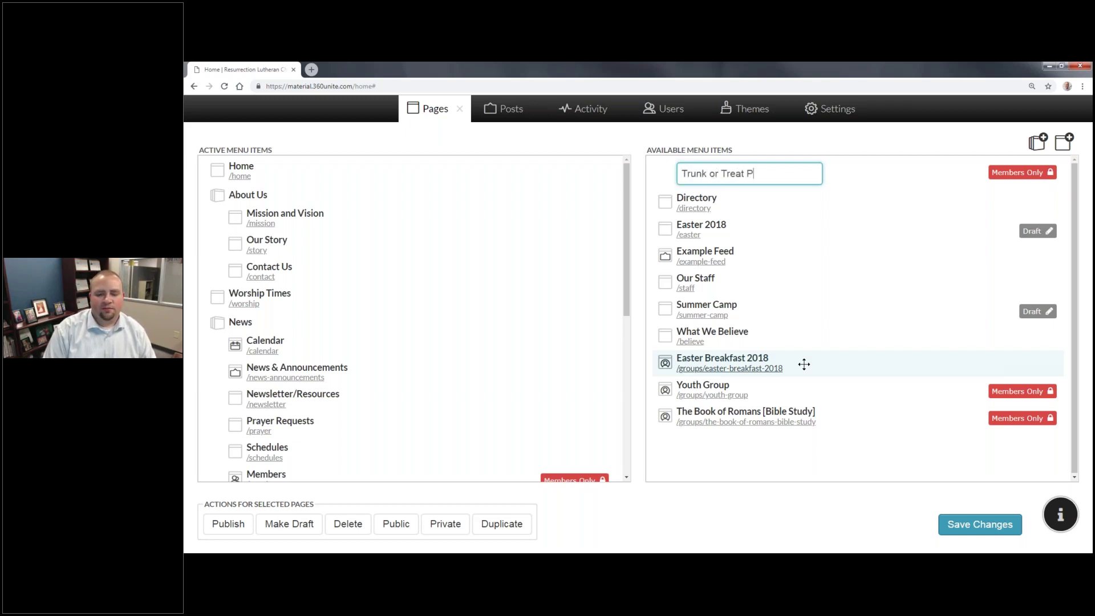
type("lanning Committee")
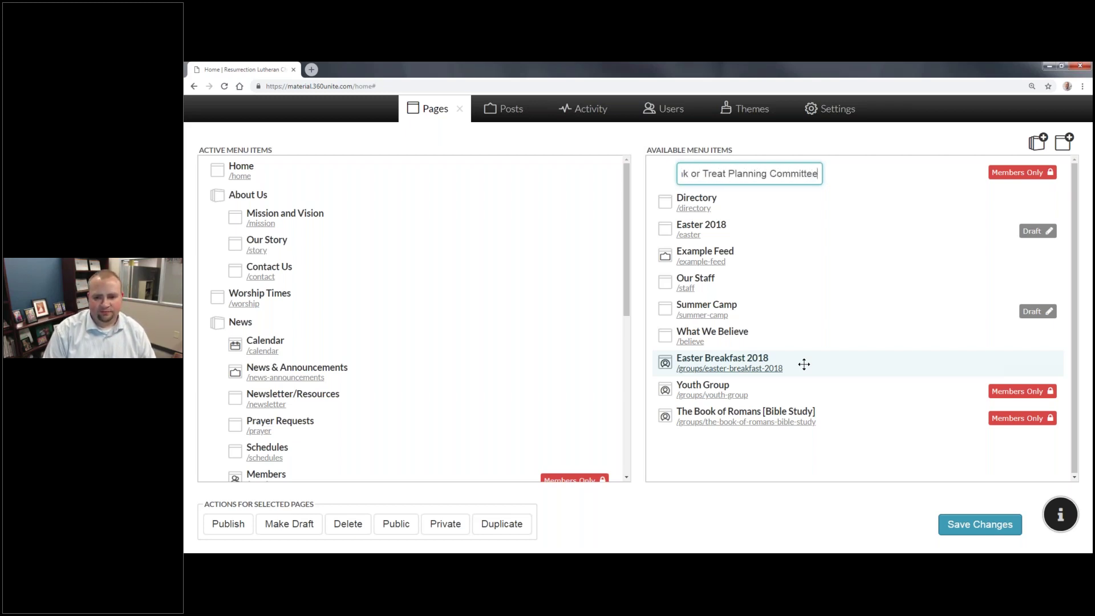
key("Return")
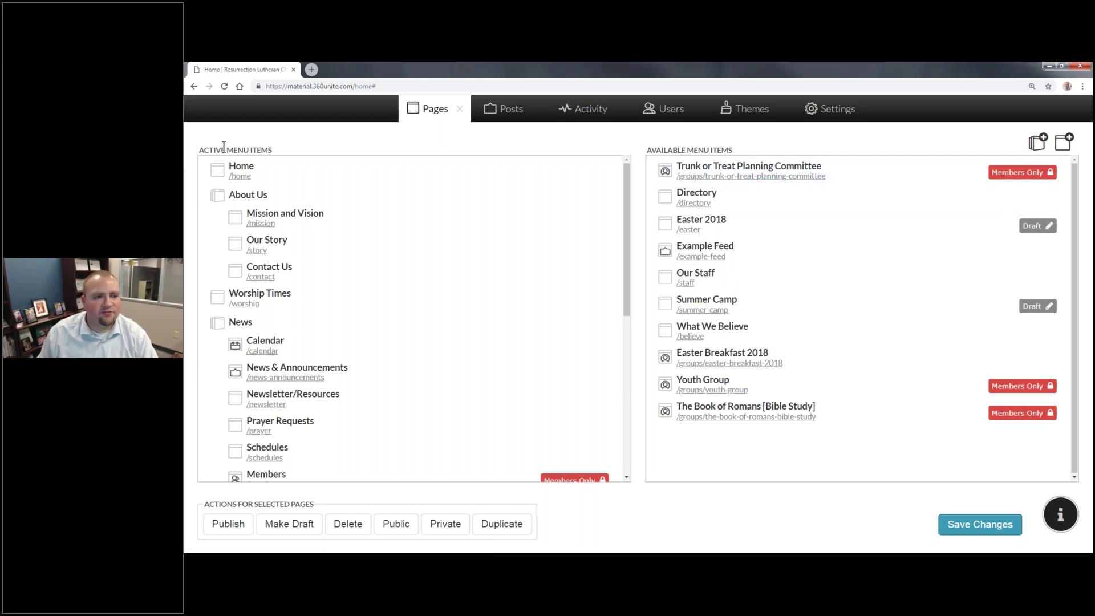
Step: Cycle the Music page through Draft, Published, Members Only and Public, leaving it public
left_click(459, 112)
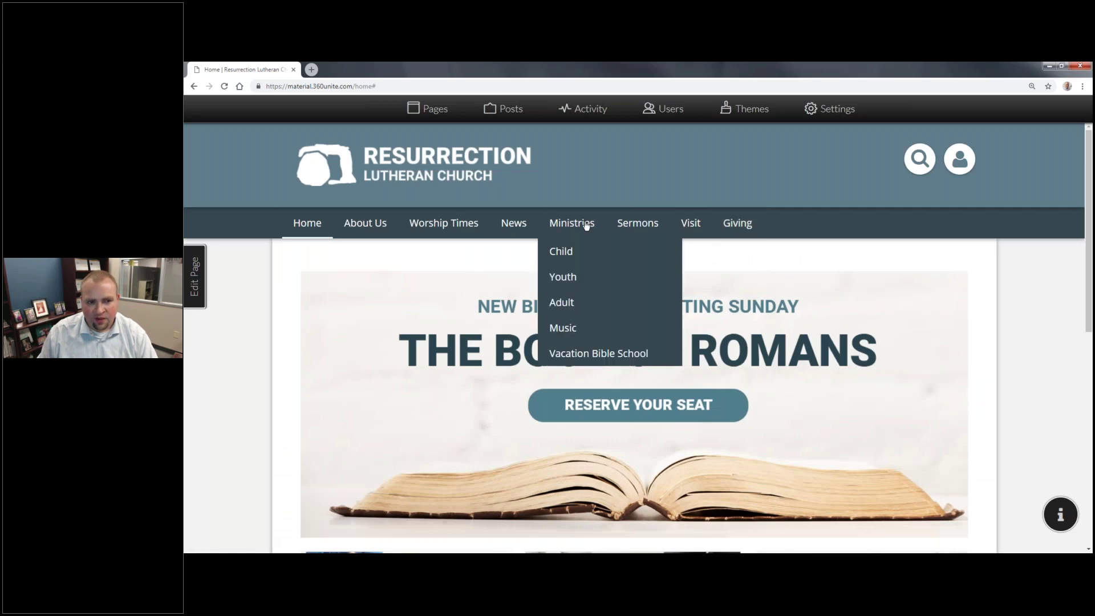
left_click(429, 111)
scroll(366, 281, "down", 10)
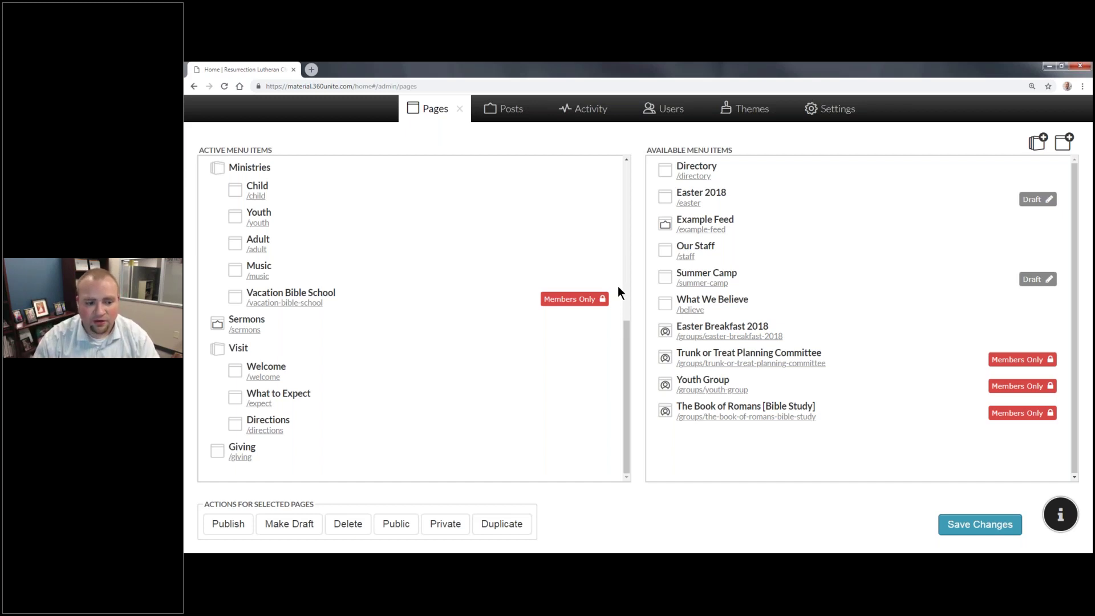
left_click(268, 270)
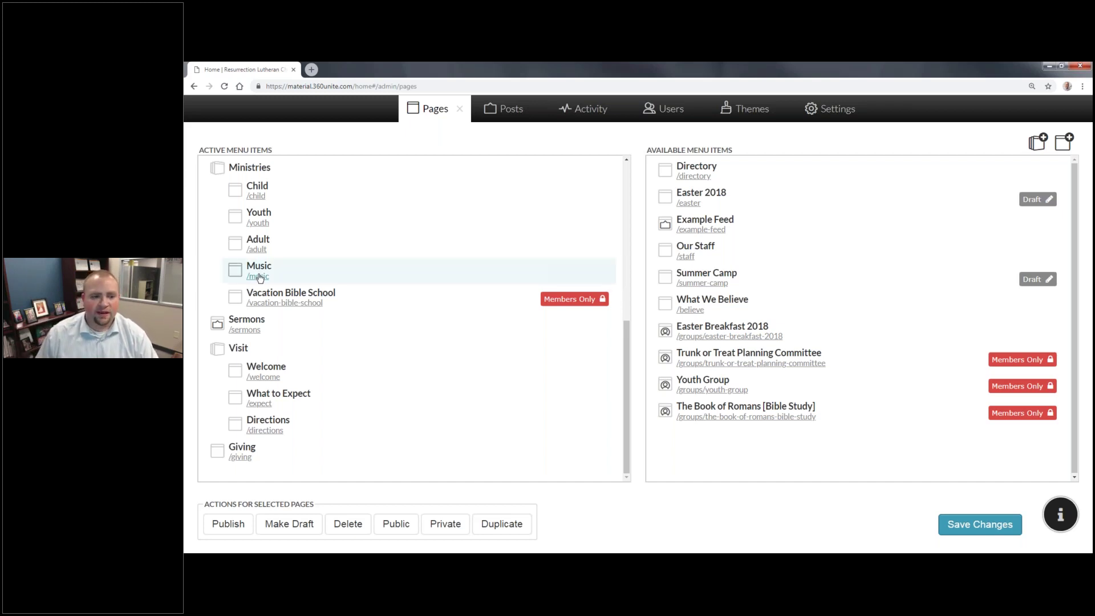
left_click(296, 523)
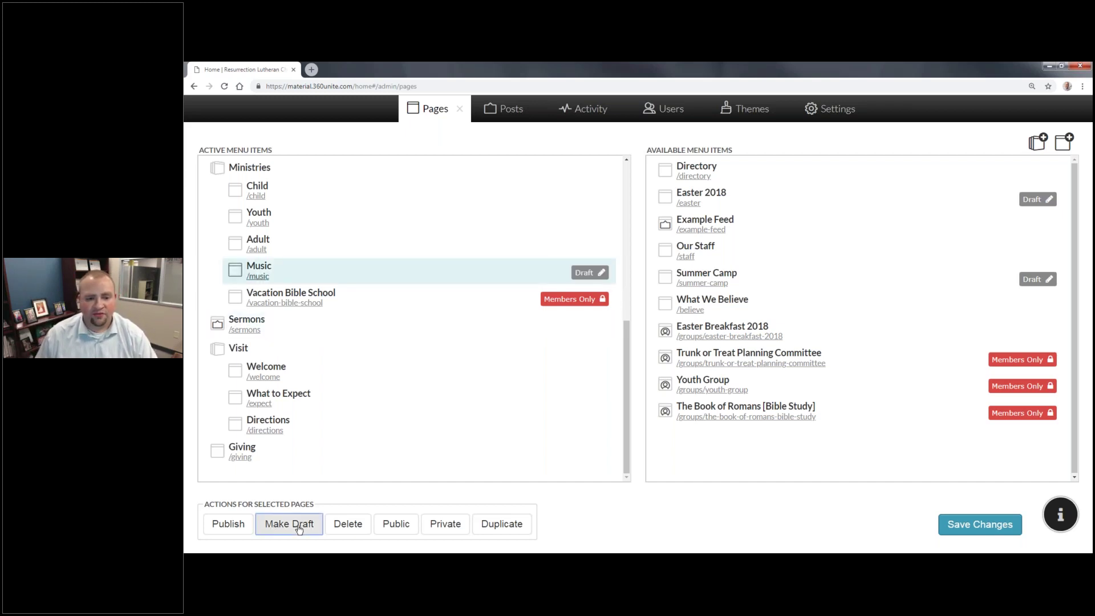
left_click(231, 523)
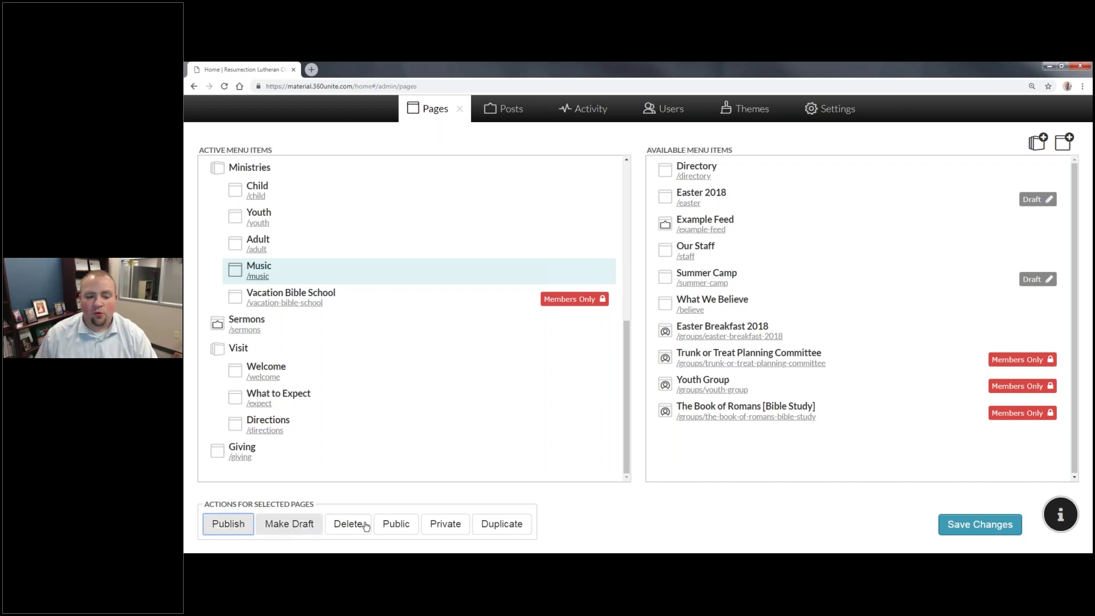
left_click(394, 524)
left_click(433, 523)
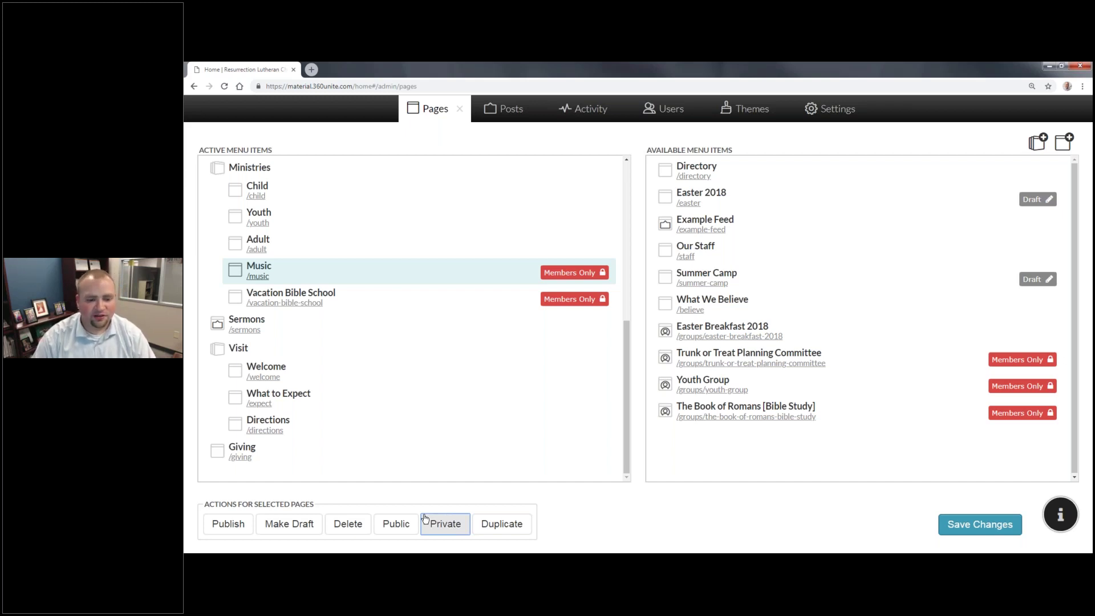
left_click(396, 526)
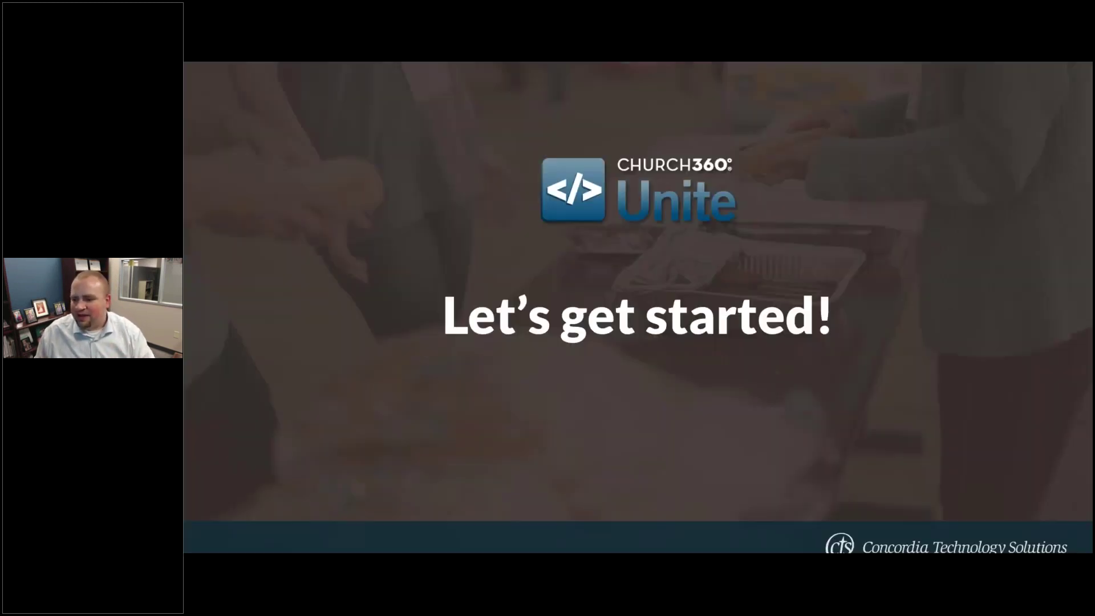
Step: Advance to the Three Audiences slide, then return to the browser's Pages admin
key("Right")
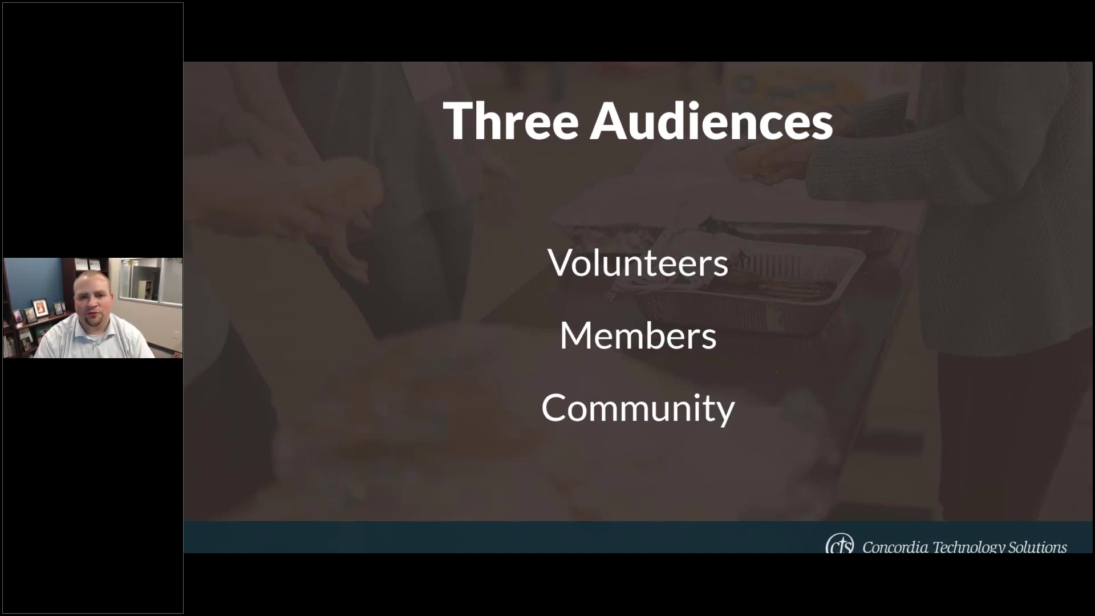
key("alt+Tab")
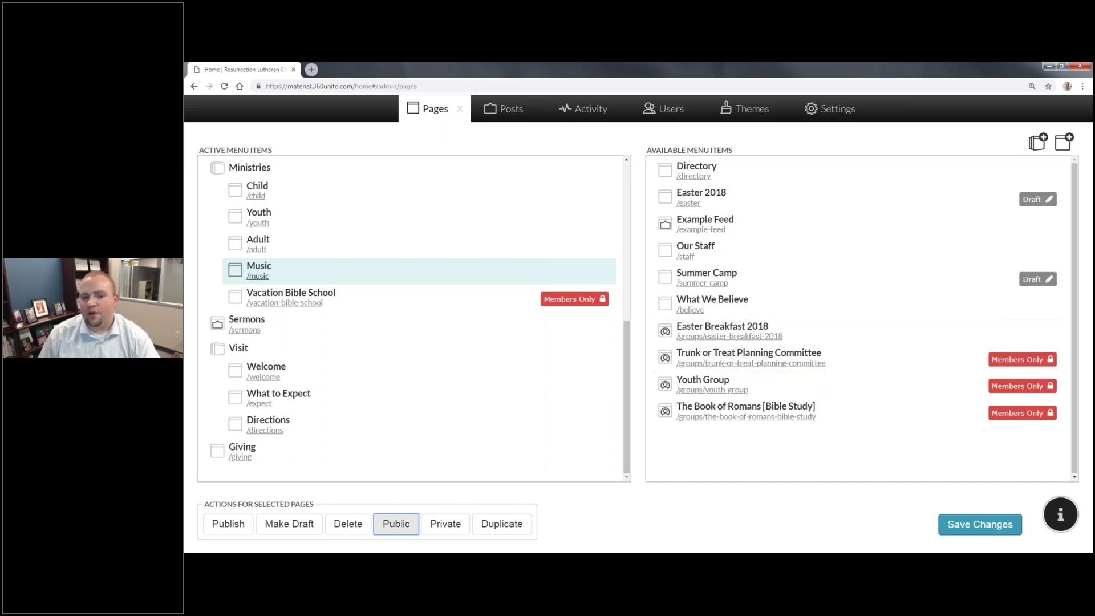
Step: Open the Trunk or Treat Planning Committee group page and select its title
left_click(743, 364)
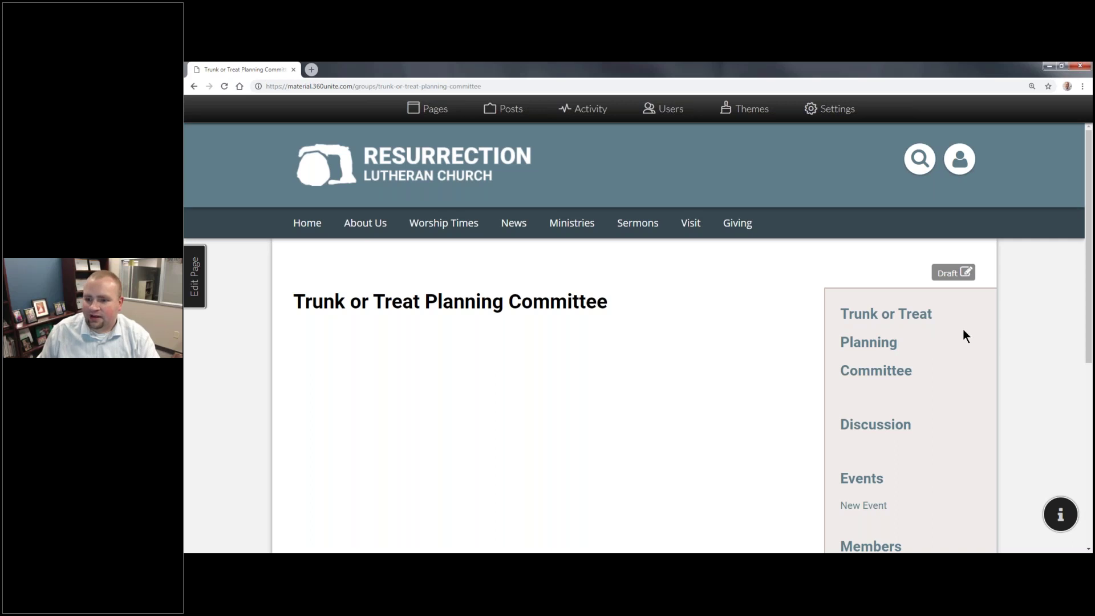
scroll(460, 282, "down", 2)
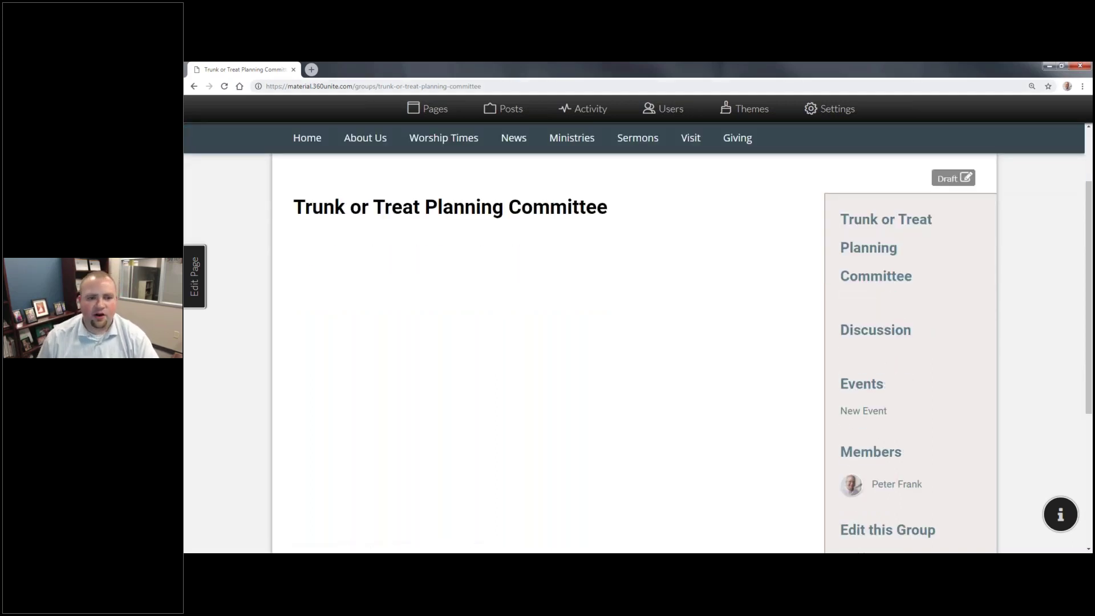
left_click_drag(294, 205, 323, 206)
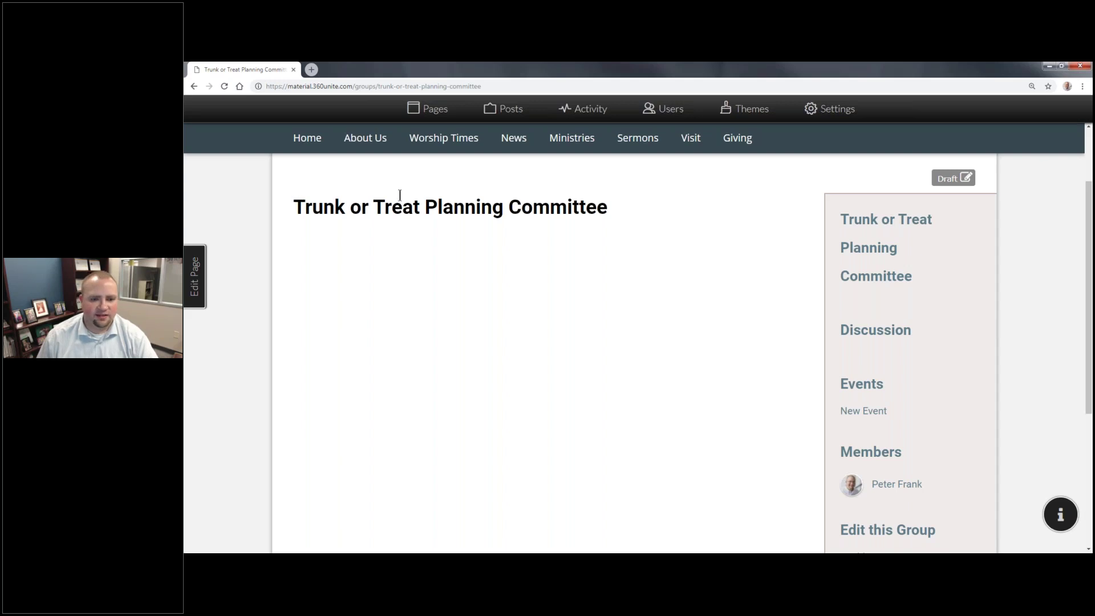
left_click_drag(537, 200, 620, 217)
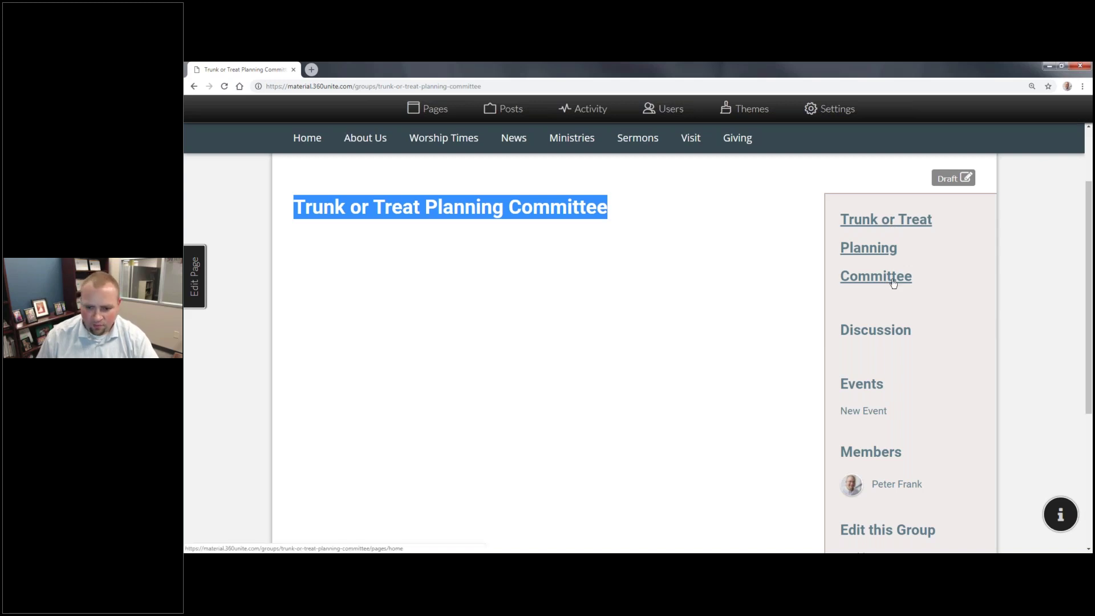
scroll(893, 282, "down", 2)
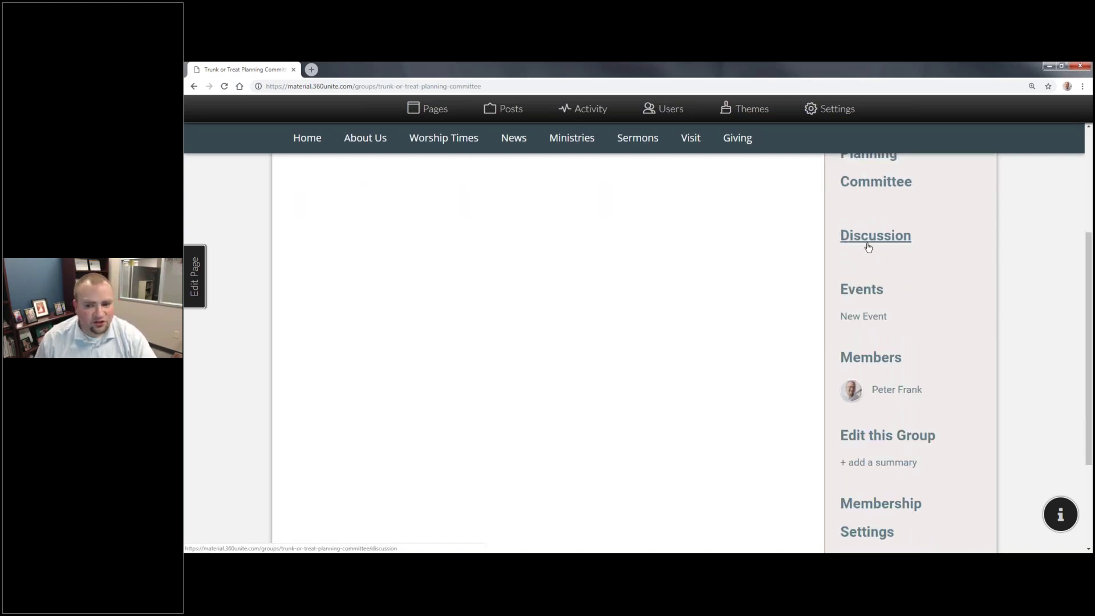
Step: Post 'Next meeting is Tuesday night at 6:00!' as an announcement in the group discussion
left_click(869, 247)
left_click(524, 393)
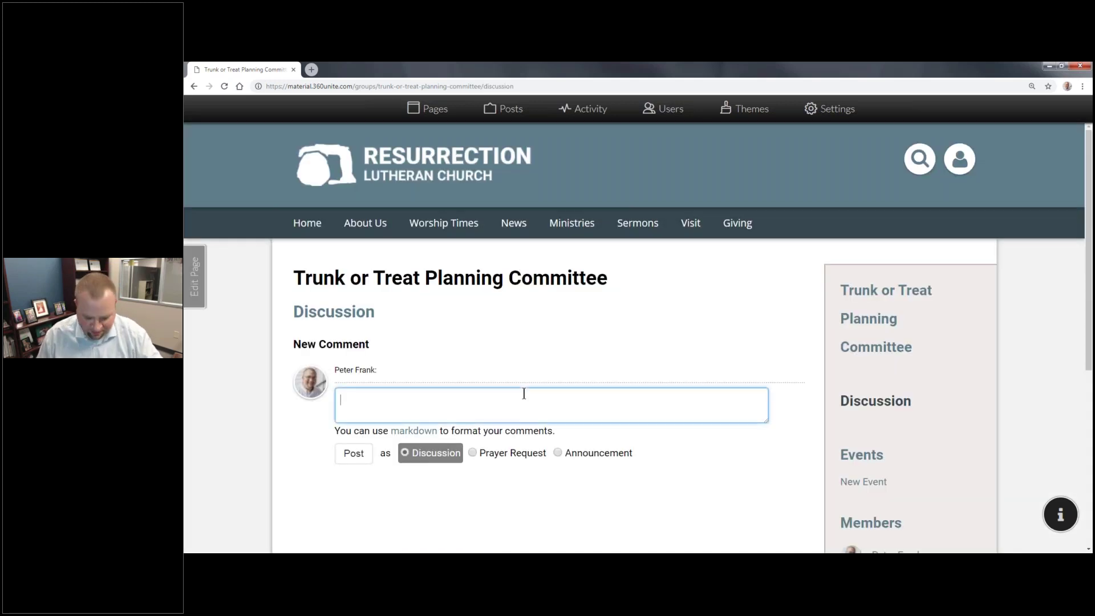
type("Next meeting ")
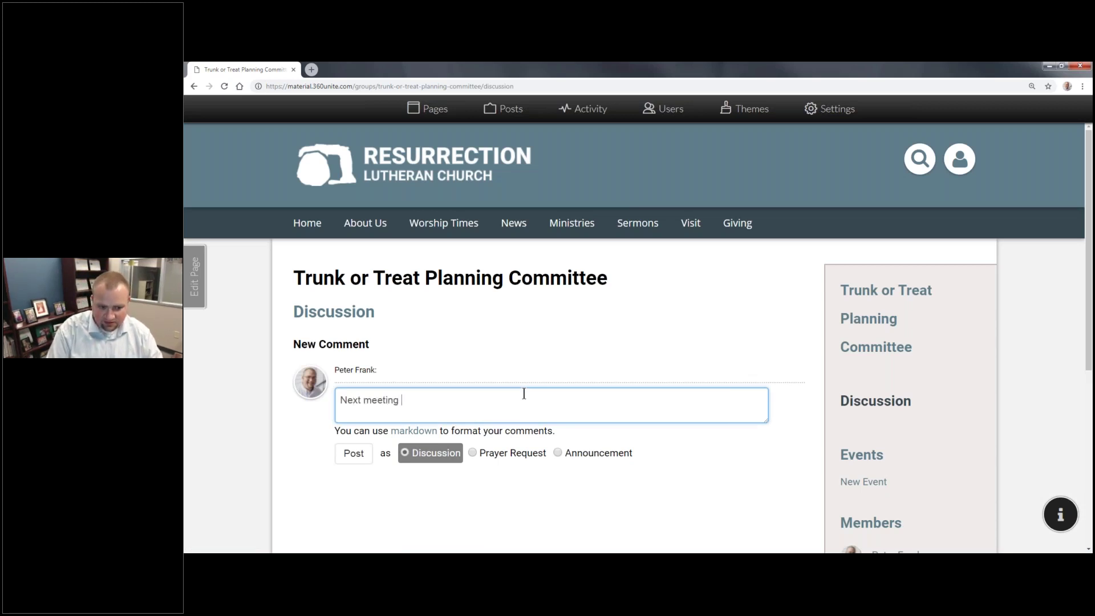
type("is Tuesday nigth a")
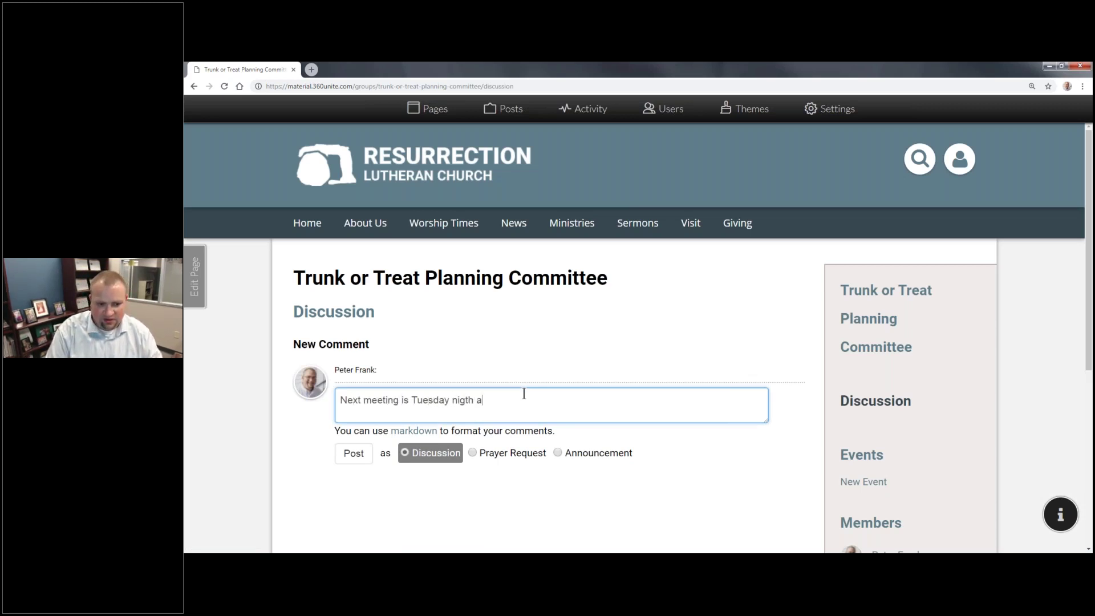
key("BackSpace")
key("BackSpace")
key("BackSpace")
key("BackSpace")
type("ht at ")
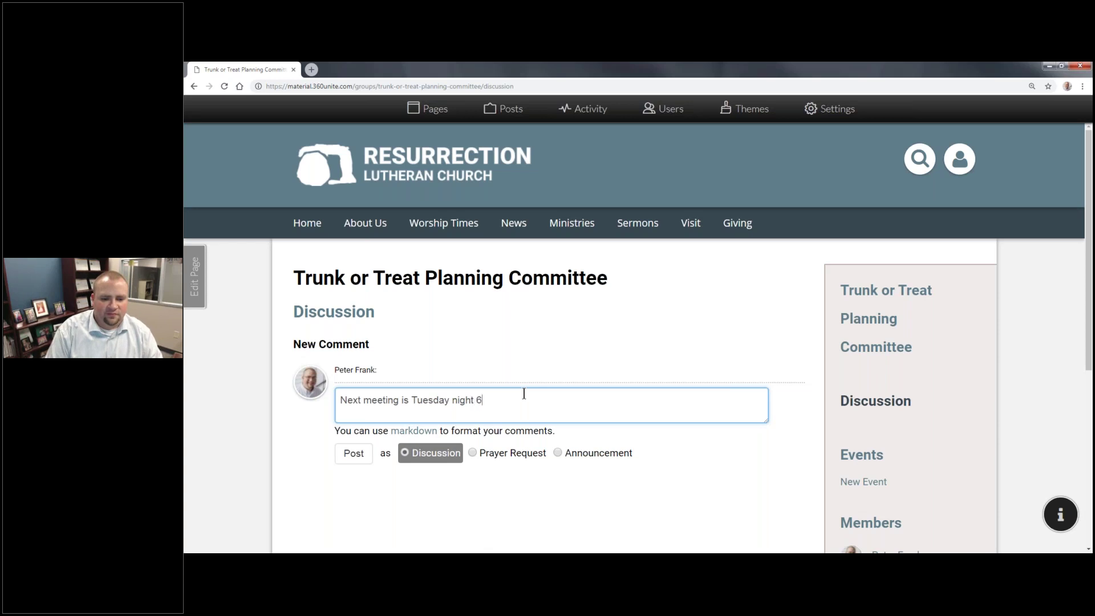
type("6")
type("p")
key("BackSpace")
key("BackSpace")
type("6:00")
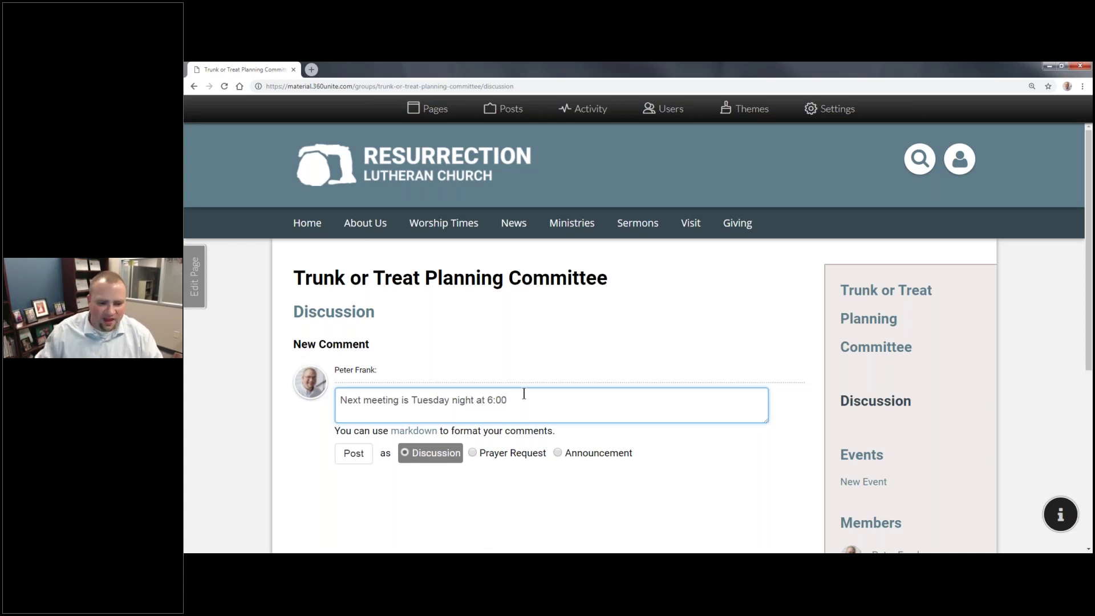
left_click(558, 453)
type("!")
left_click(354, 454)
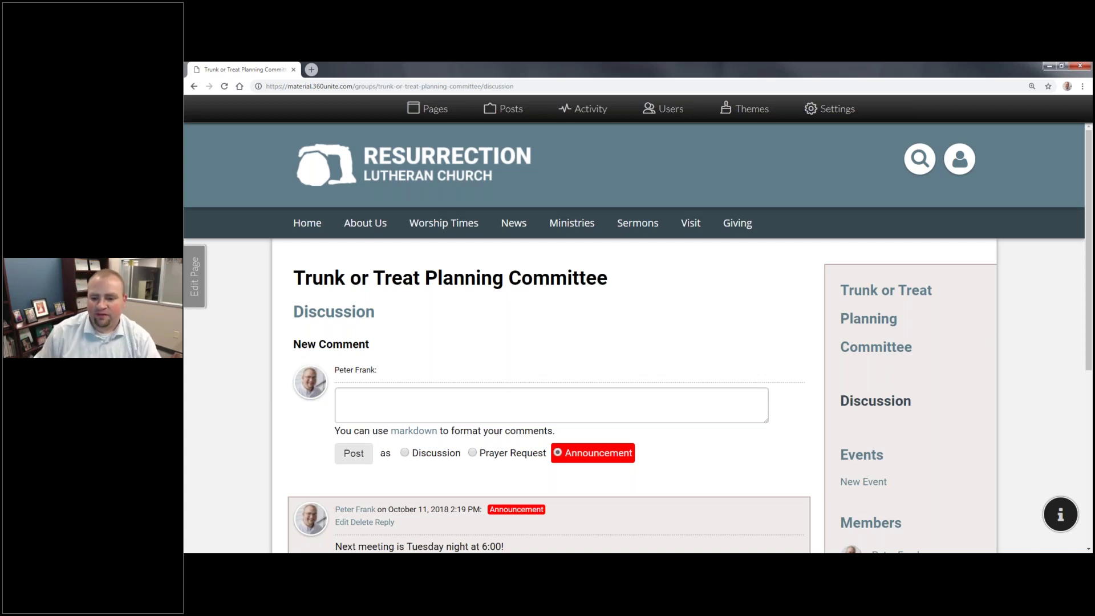
Step: Show the committee's October 2018 events calendar
left_click(875, 454)
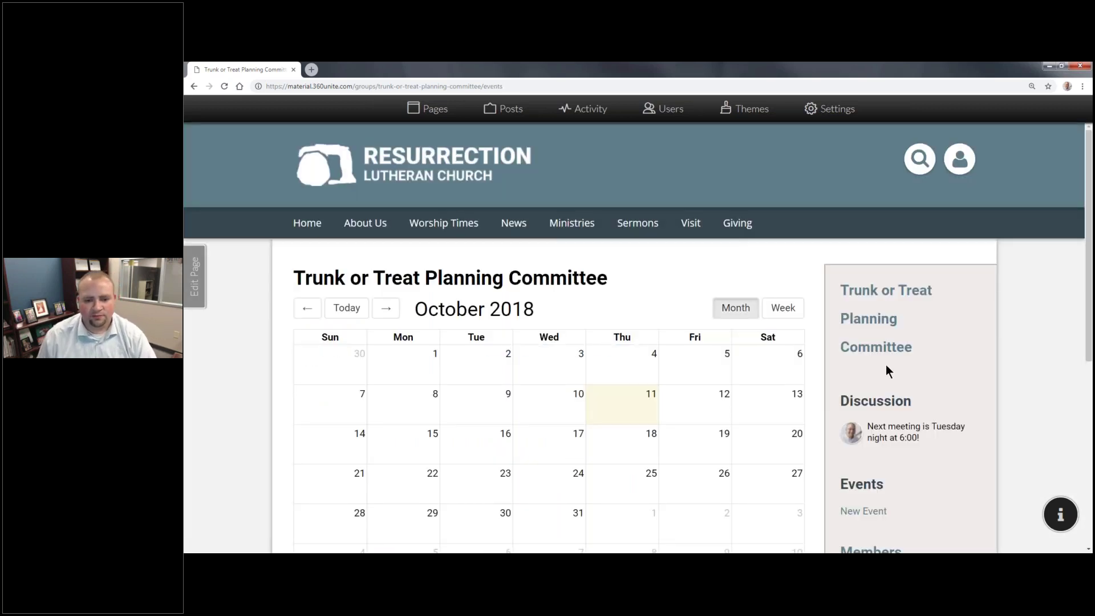
scroll(866, 355, "down", 2)
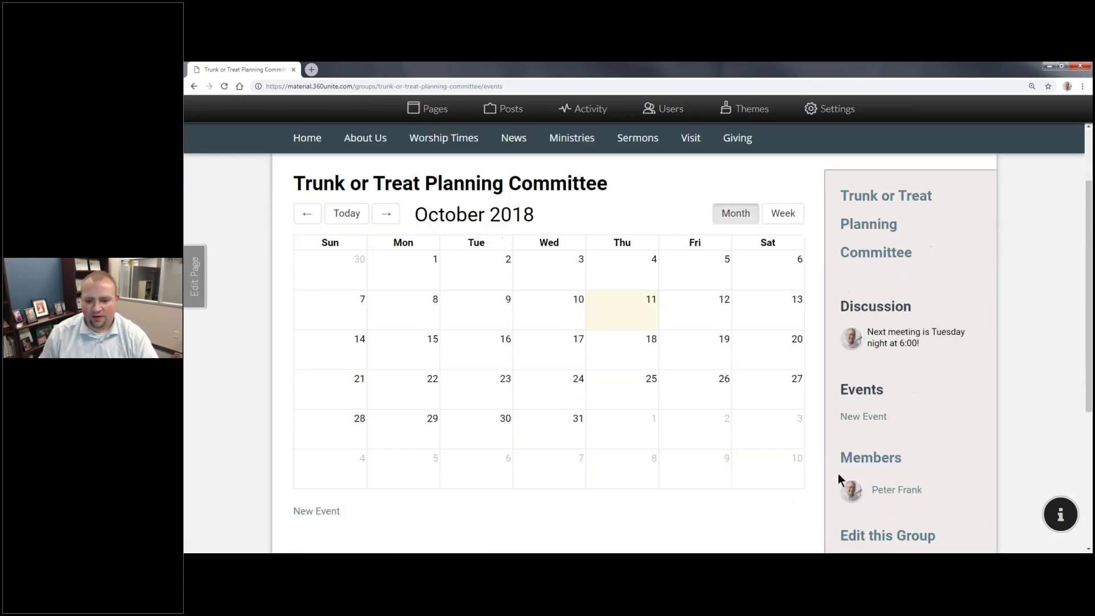
scroll(855, 411, "down", 2)
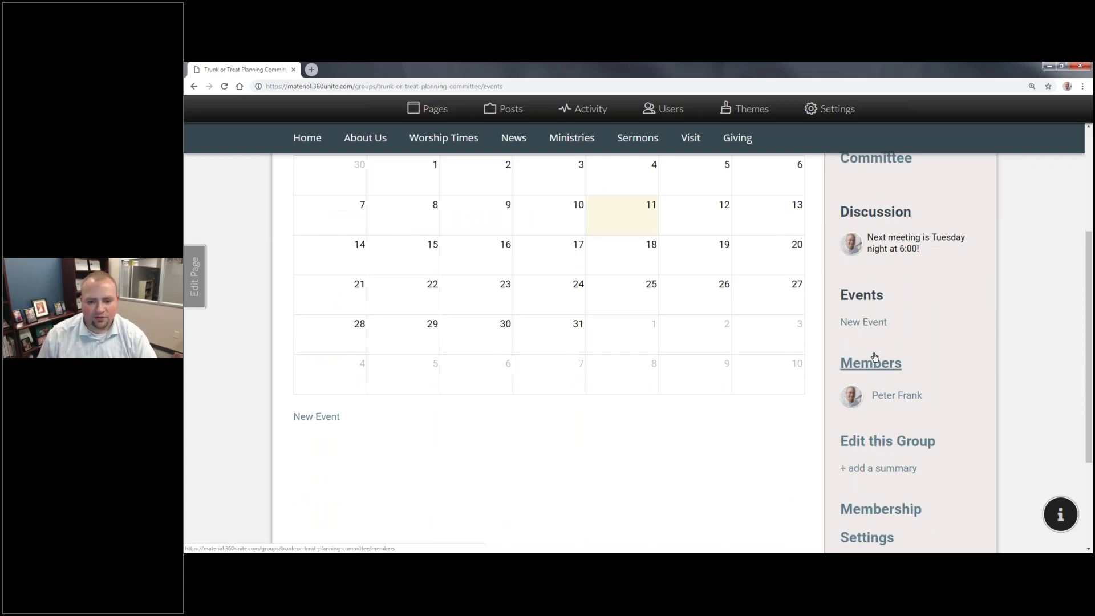
Step: Add the first three people to the committee's member list
left_click(870, 363)
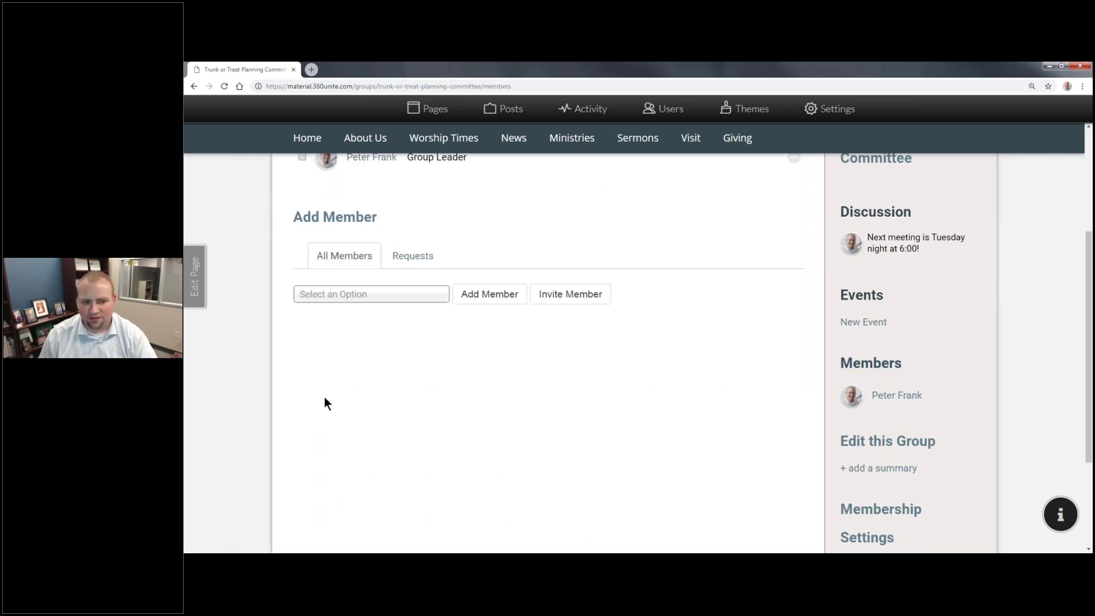
scroll(316, 352, "up", 1)
scroll(317, 350, "up", 2)
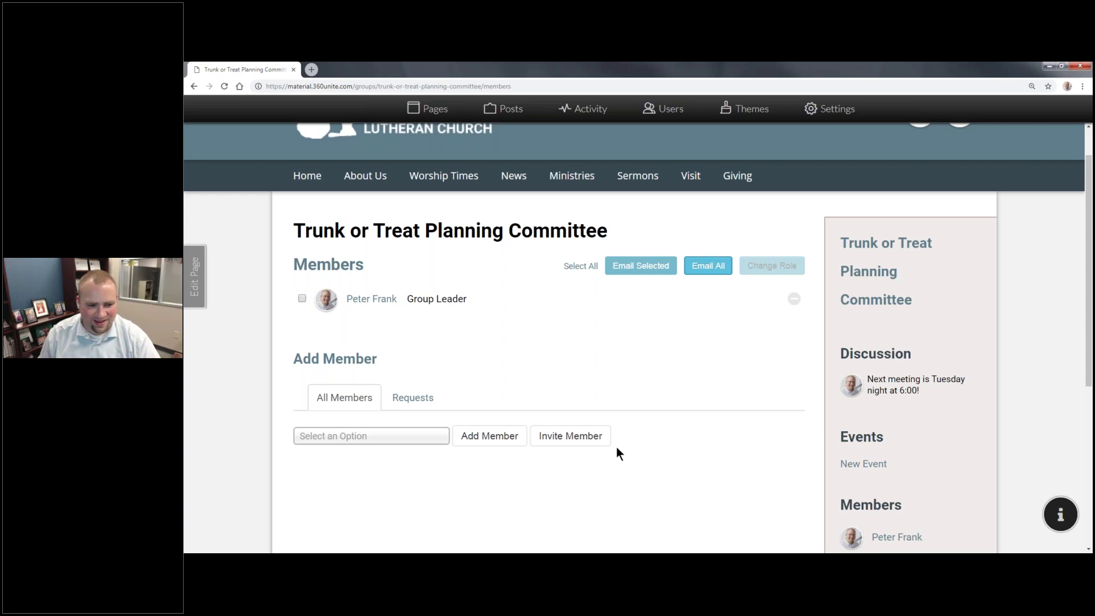
scroll(372, 391, "down", 2)
left_click(380, 342)
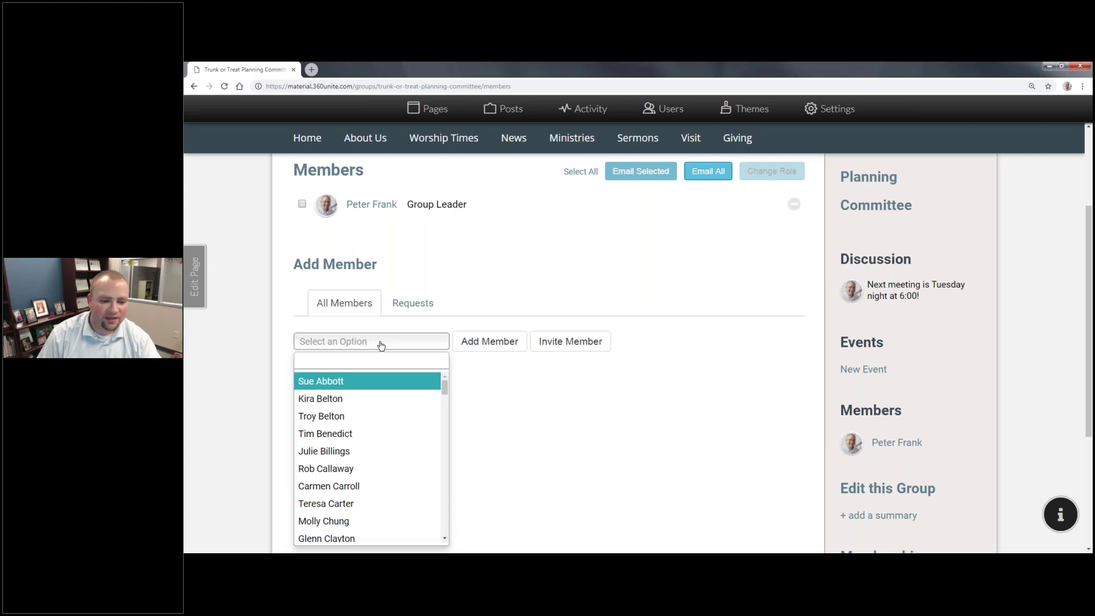
left_click(379, 468)
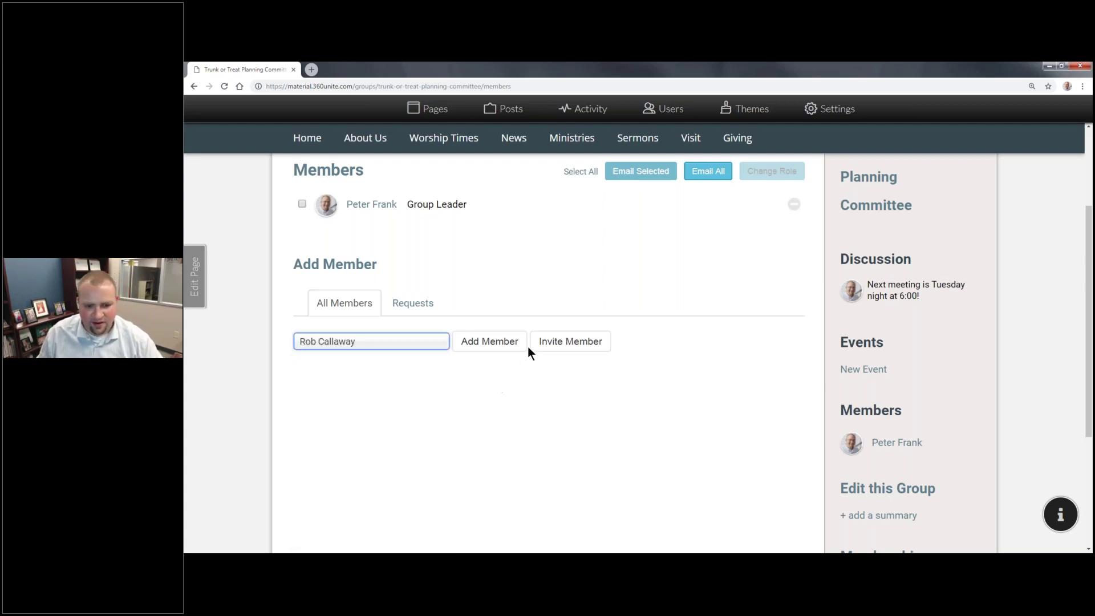
left_click(482, 347)
left_click(381, 378)
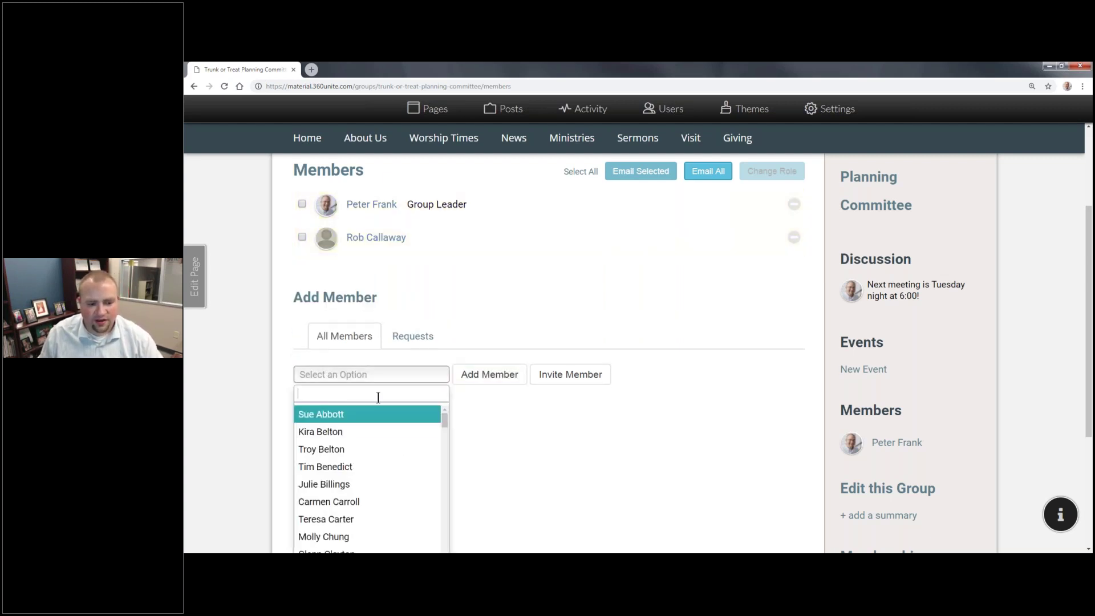
scroll(377, 395, "down", 3)
scroll(371, 371, "down", 1)
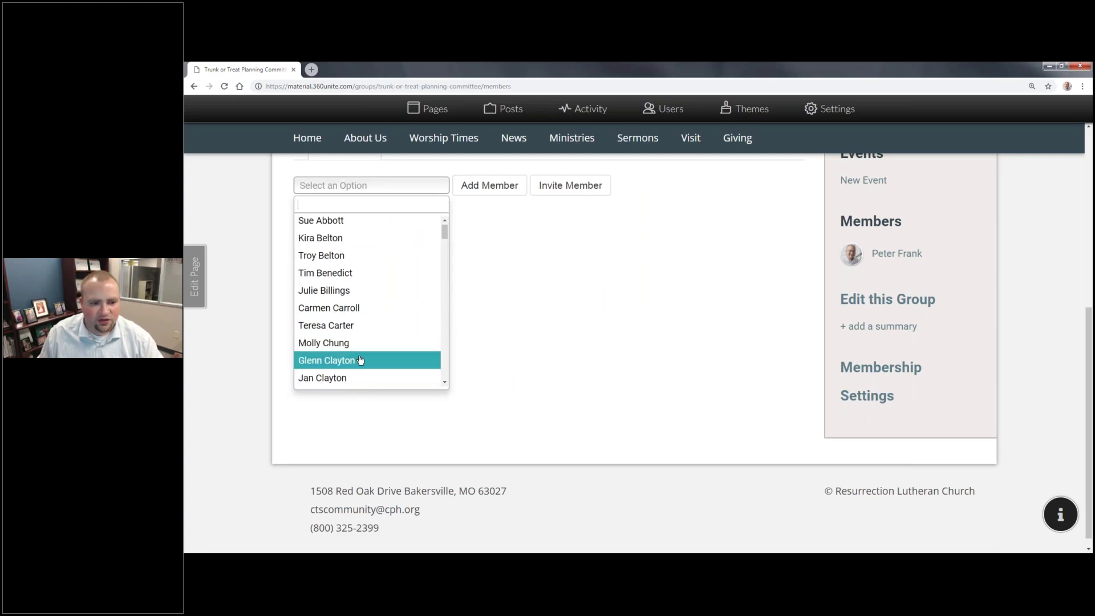
left_click(342, 347)
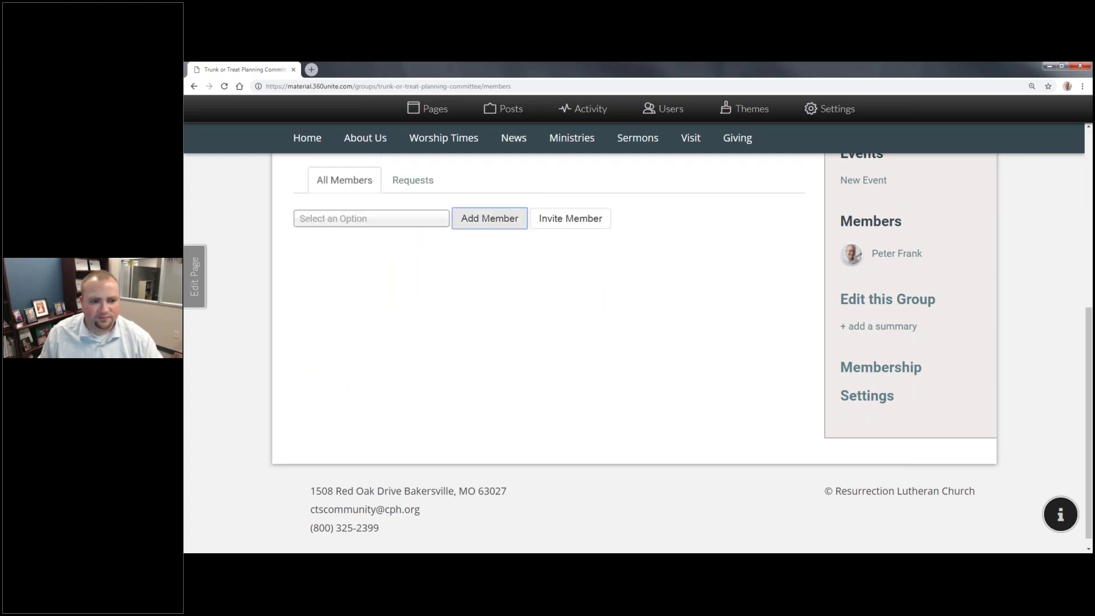
left_click(439, 218)
scroll(371, 342, "down", 2)
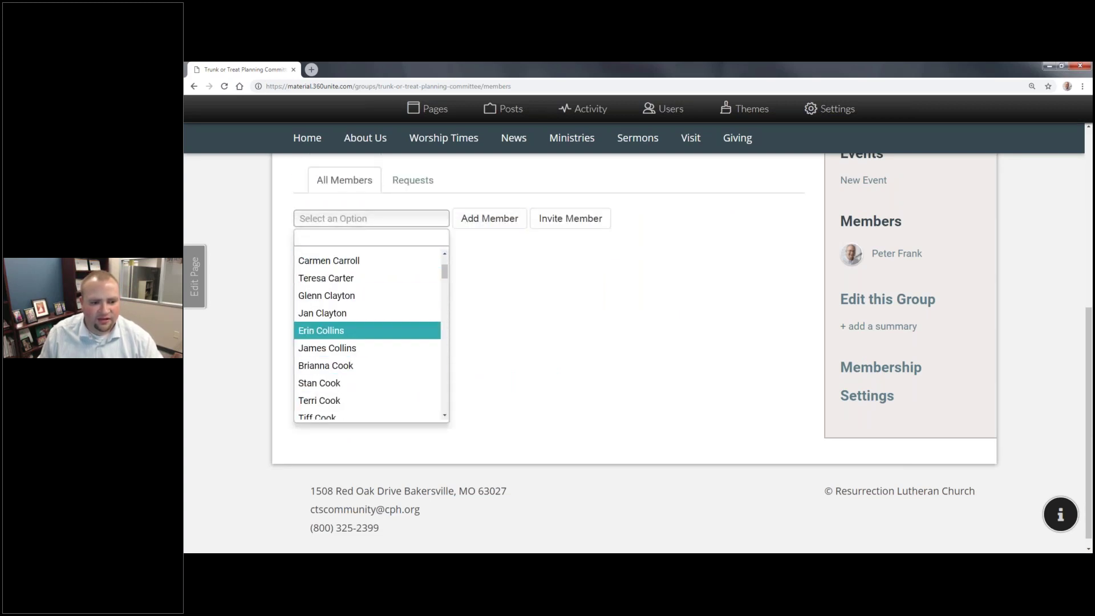
left_click(336, 331)
left_click(489, 218)
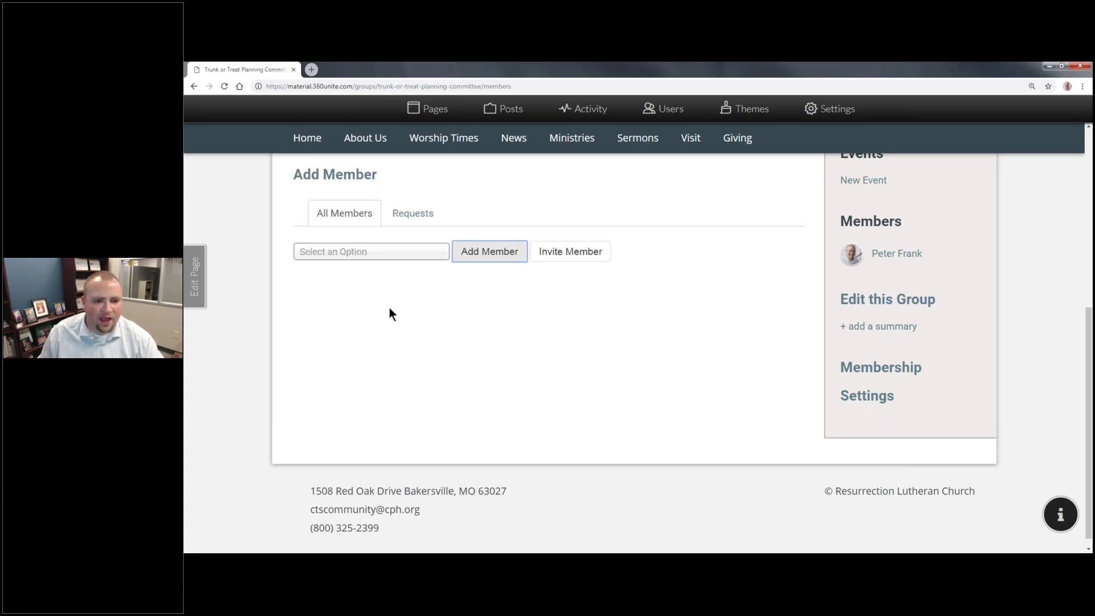
Step: Promote the newest member to Group Leader
scroll(389, 307, "up", 4)
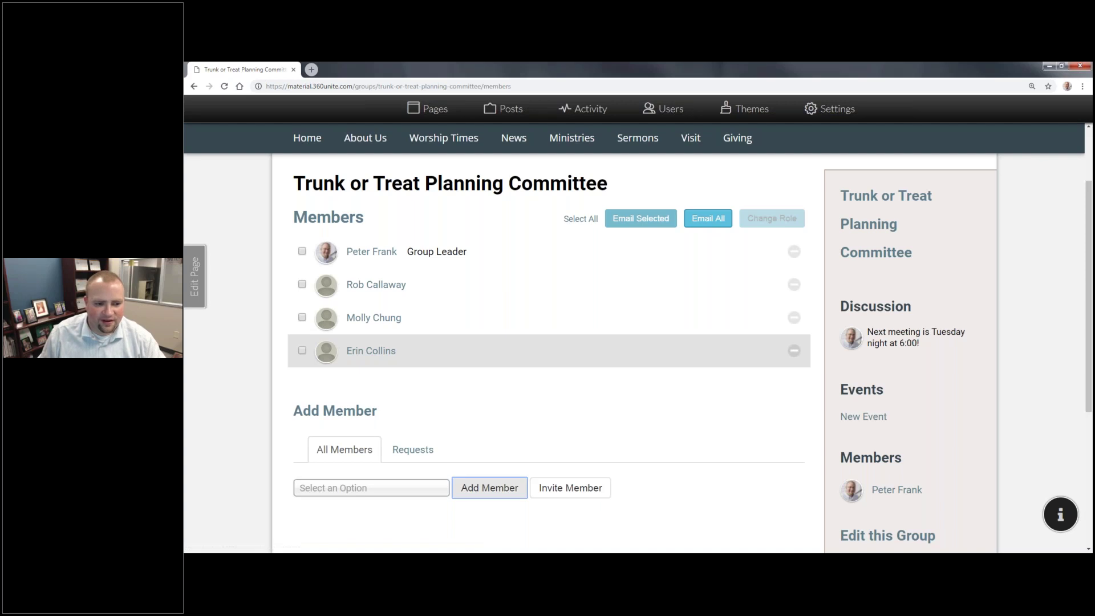
left_click(302, 351)
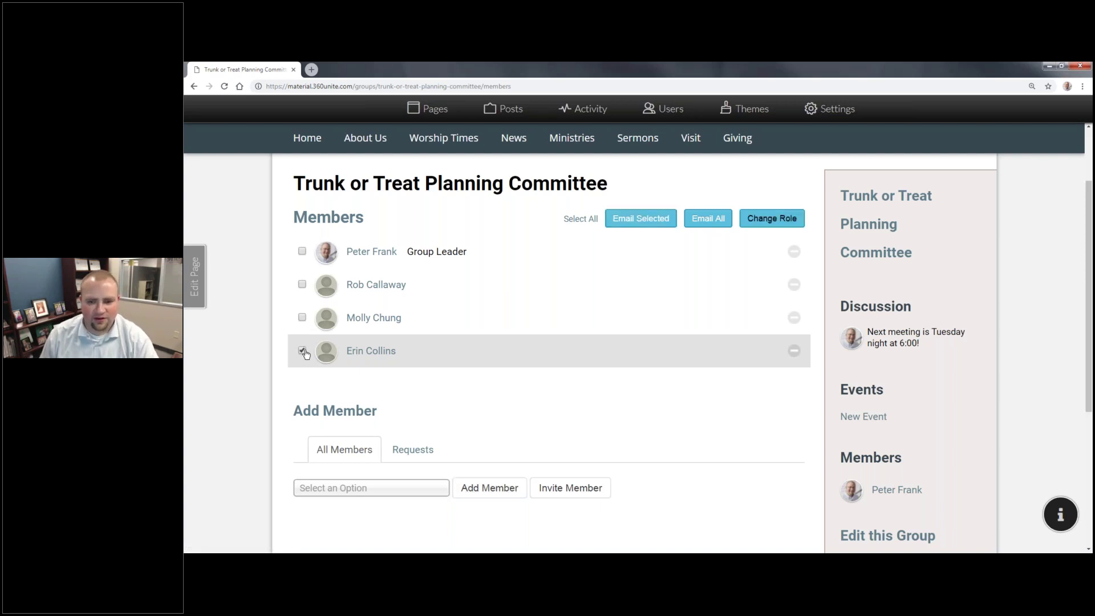
left_click(771, 218)
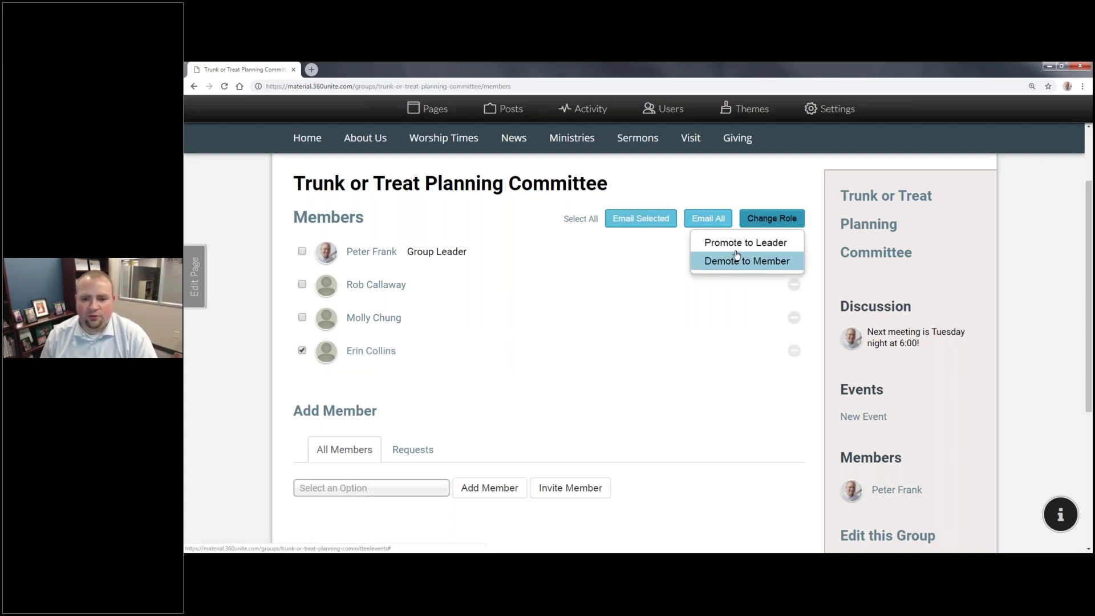
left_click(735, 244)
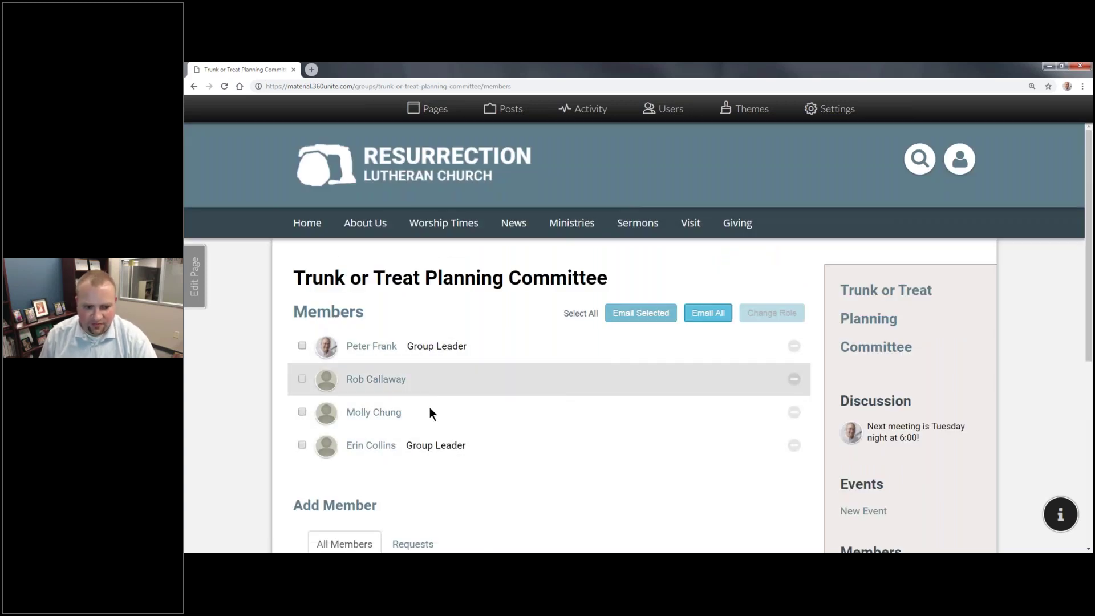
Step: Add three more people, bringing the committee to seven members
scroll(433, 409, "down", 7)
left_click(371, 298)
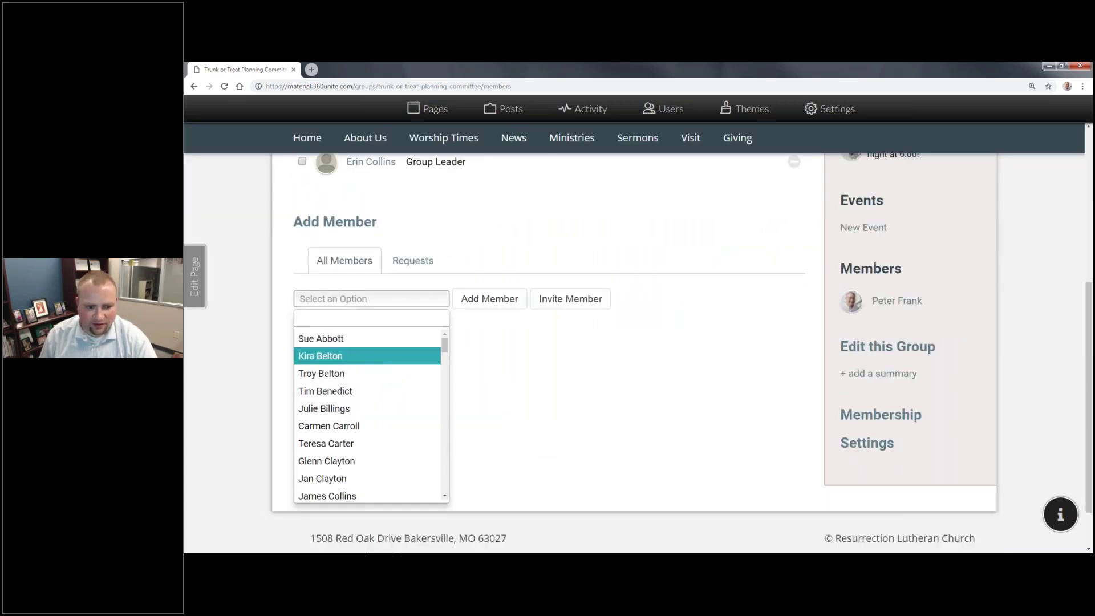
left_click(371, 356)
left_click(485, 300)
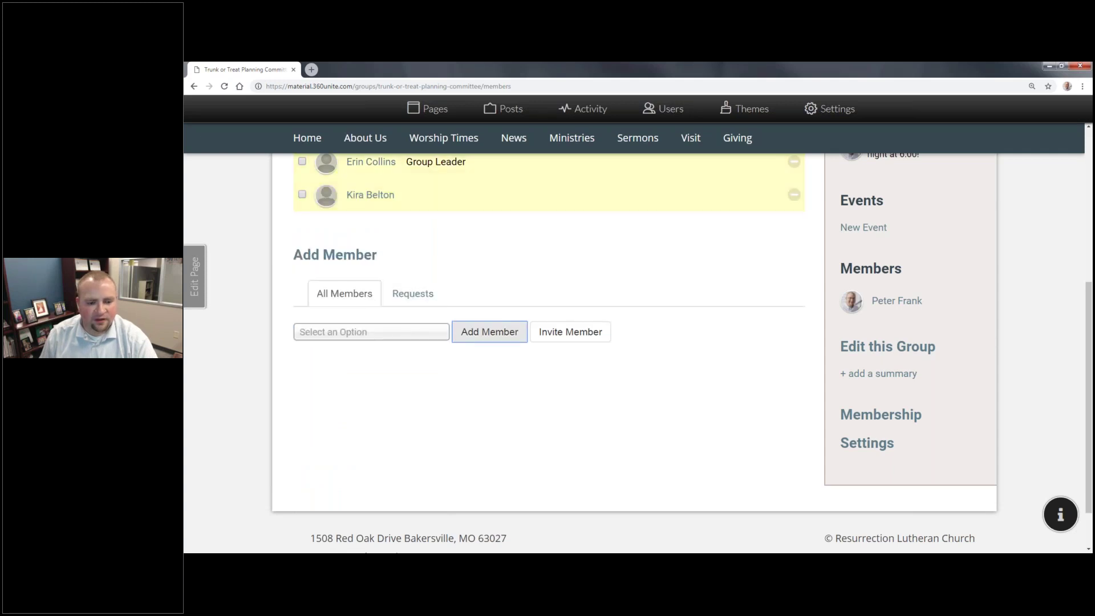
left_click(397, 333)
left_click(337, 494)
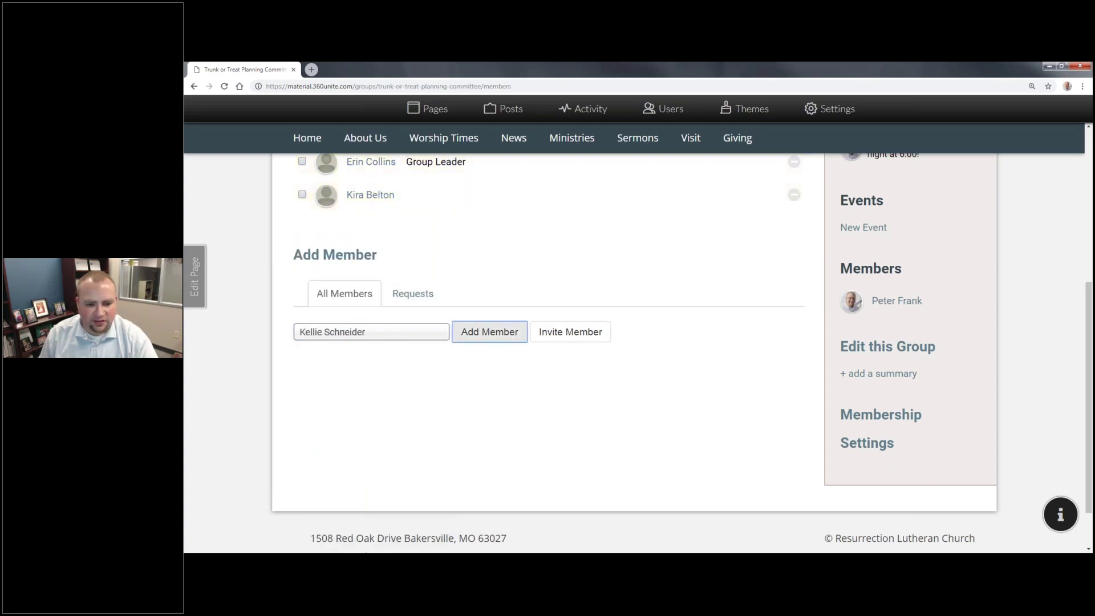
left_click(489, 332)
left_click(371, 365)
scroll(377, 428, "down", 5)
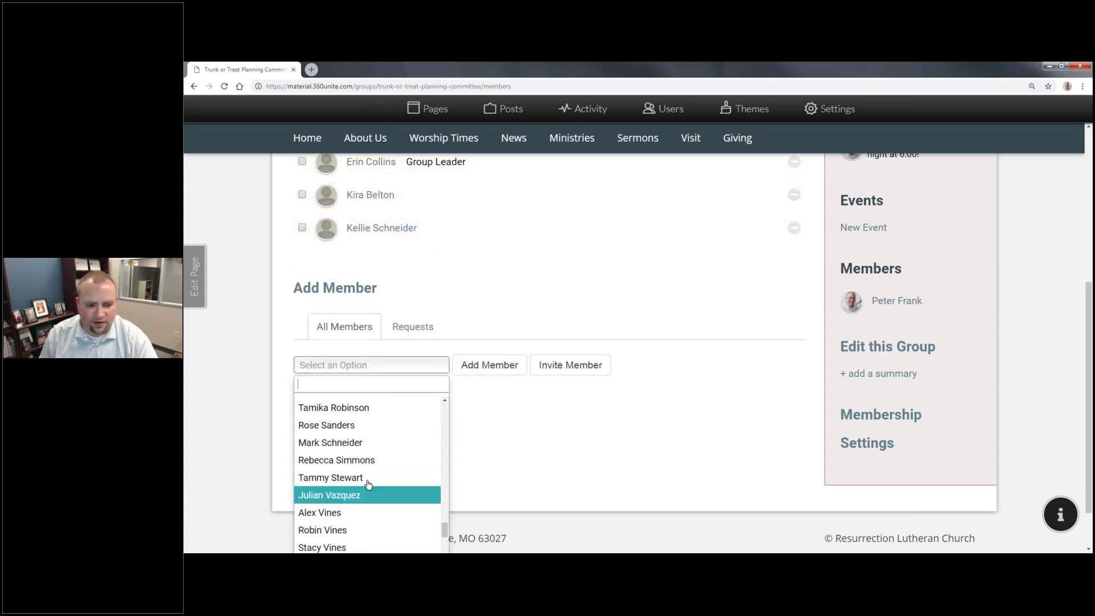
left_click(347, 494)
left_click(458, 368)
scroll(683, 429, "up", 4)
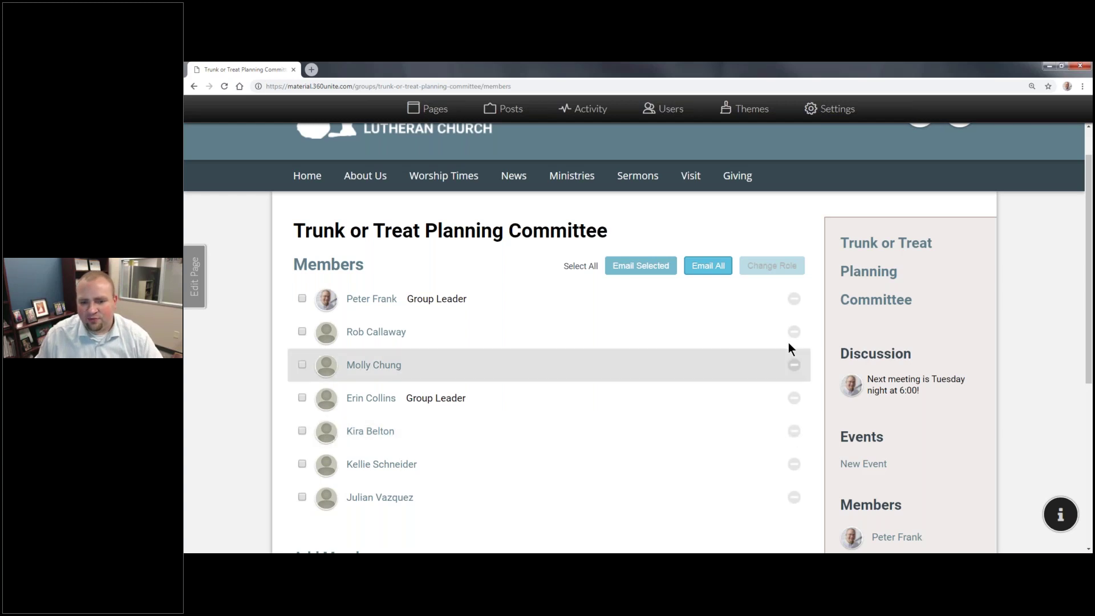
scroll(788, 342, "down", 1)
scroll(788, 343, "down", 5)
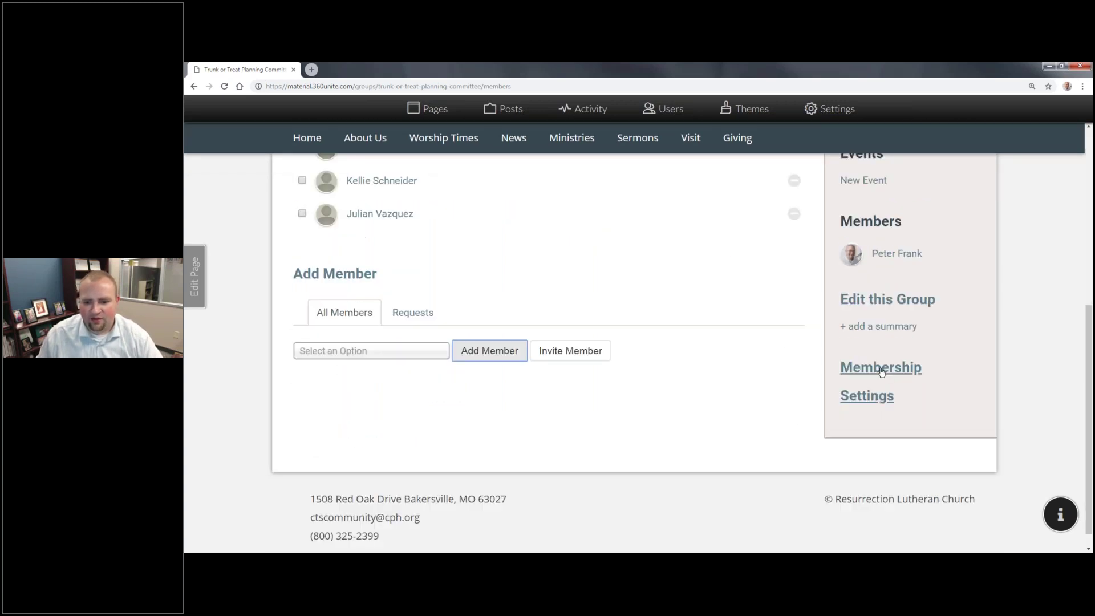
Step: In the group edit form, enter the description 'Planning team that works on Trunk or Treat.'
left_click(903, 300)
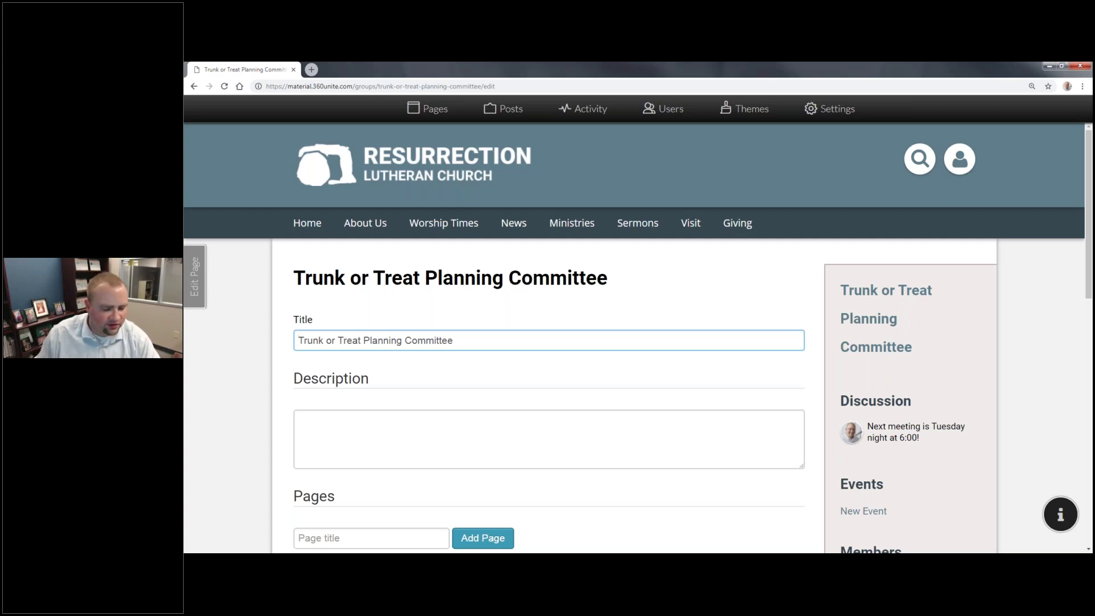
left_click(460, 453)
scroll(433, 444, "down", 3)
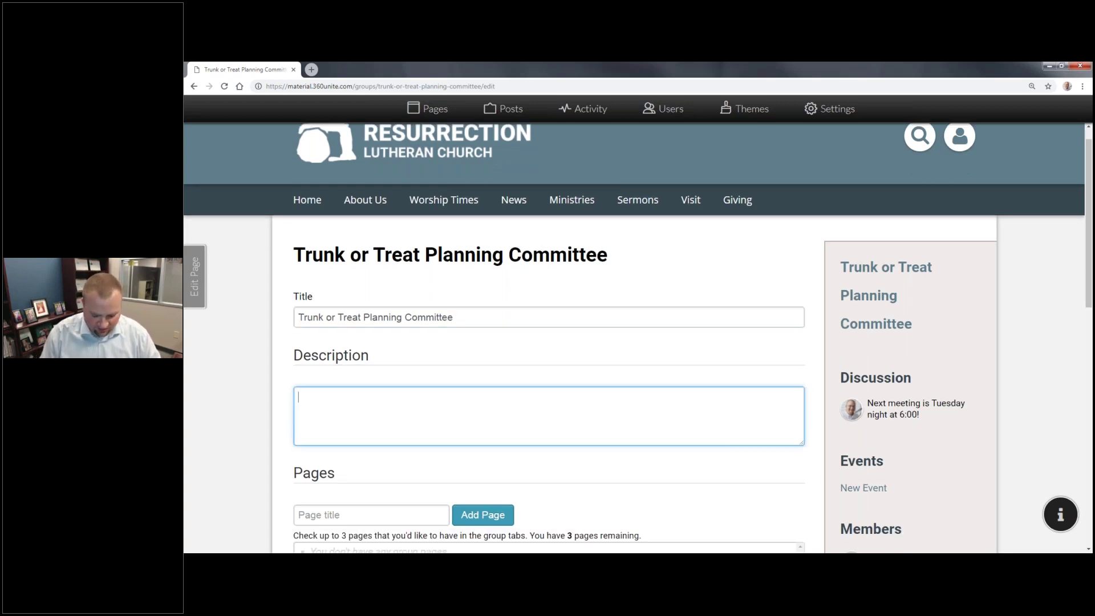
type("Planning")
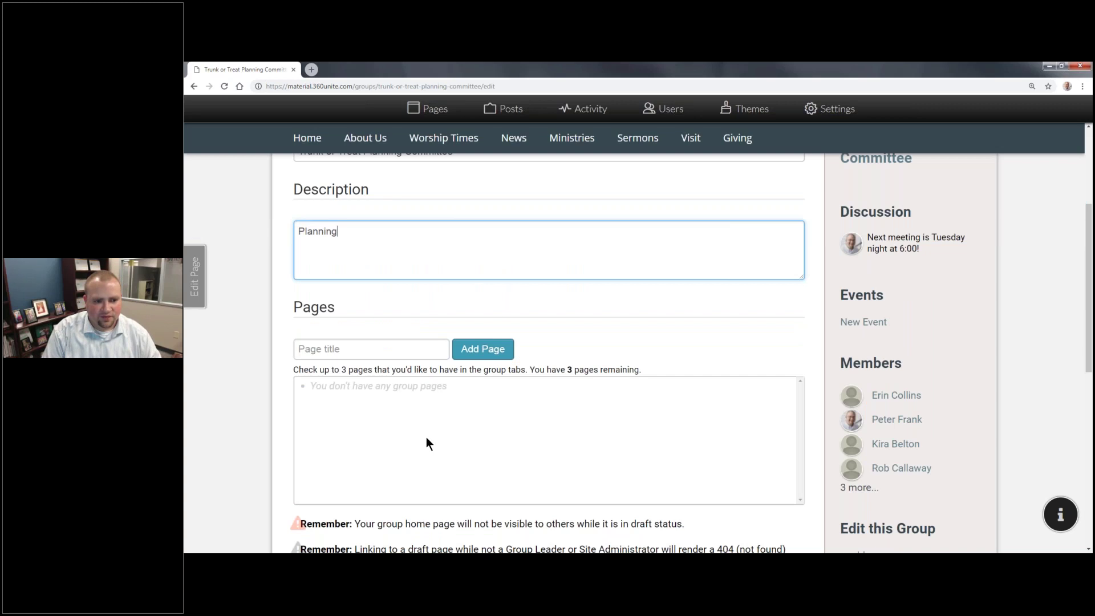
type(" team that w")
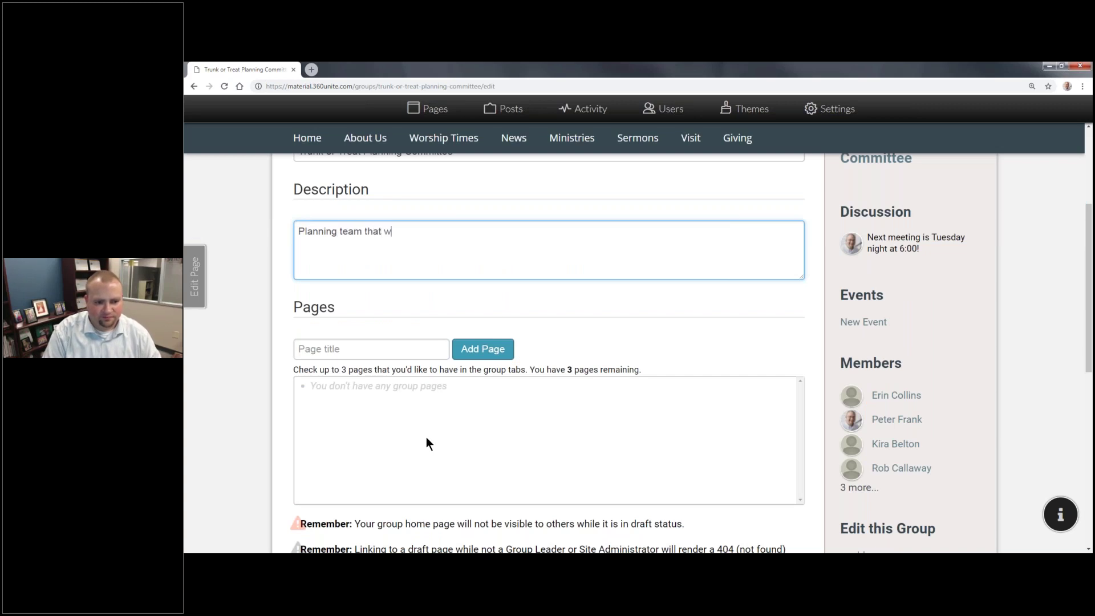
type("orks on Trun")
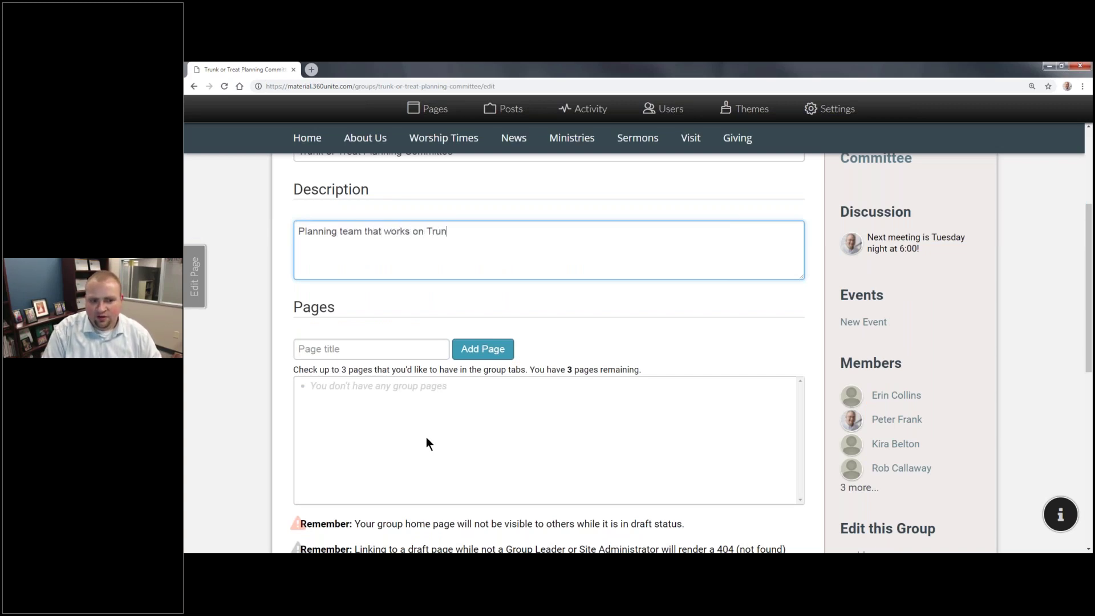
type("k or Treat.")
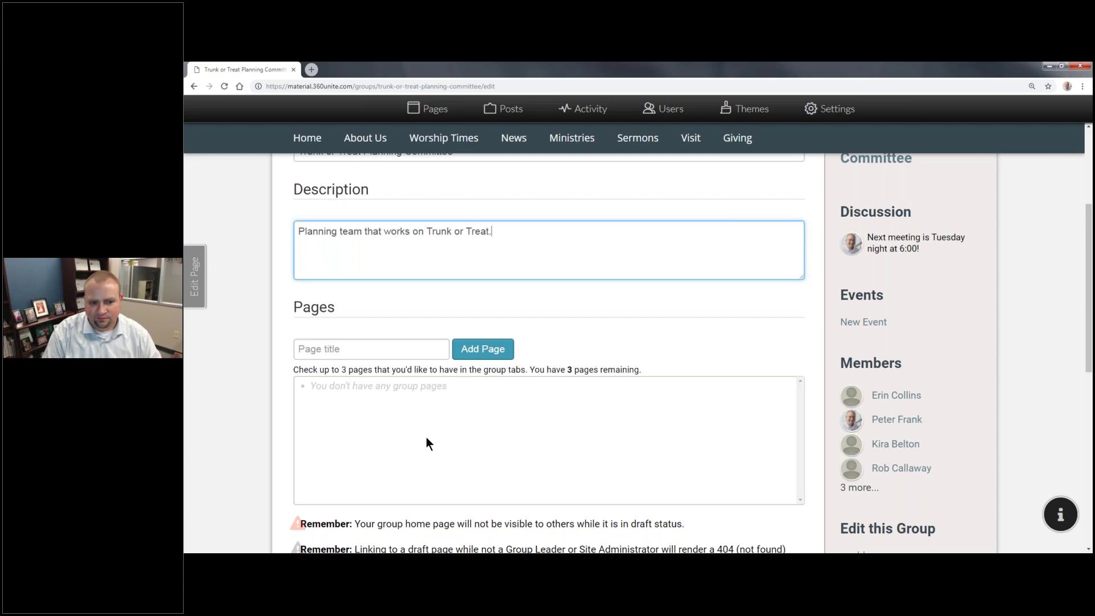
left_click(436, 343)
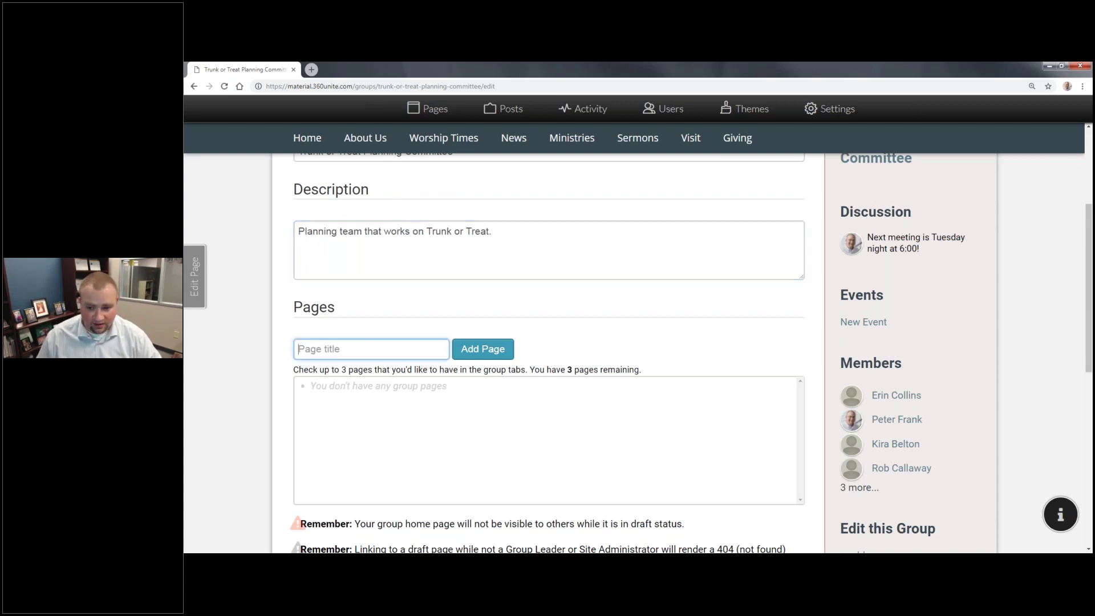
scroll(608, 369, "down", 1)
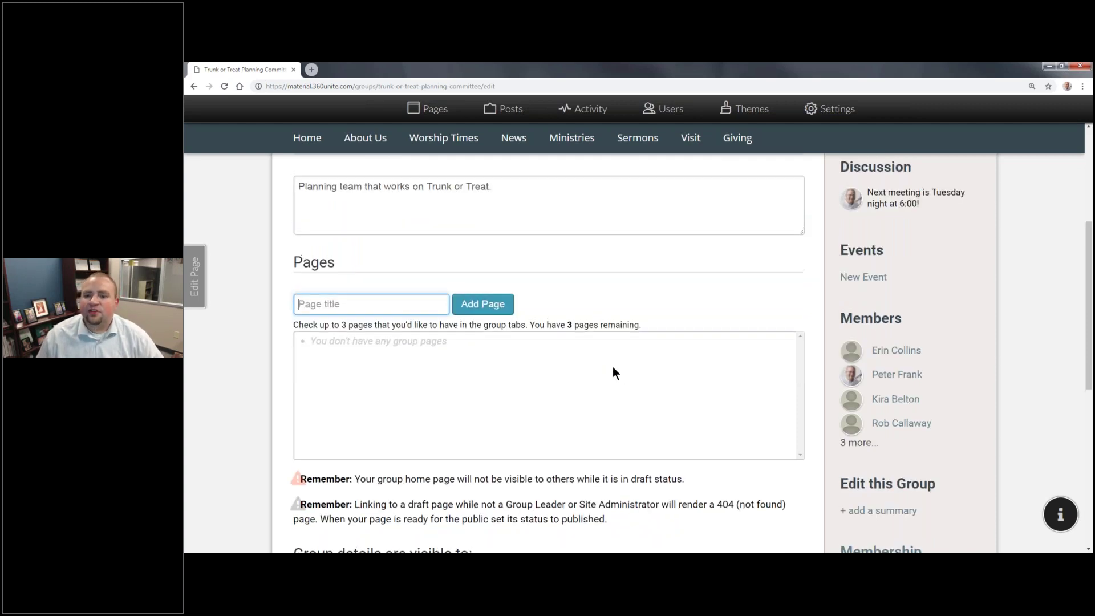
scroll(613, 366, "up", 2)
scroll(855, 233, "up", 2)
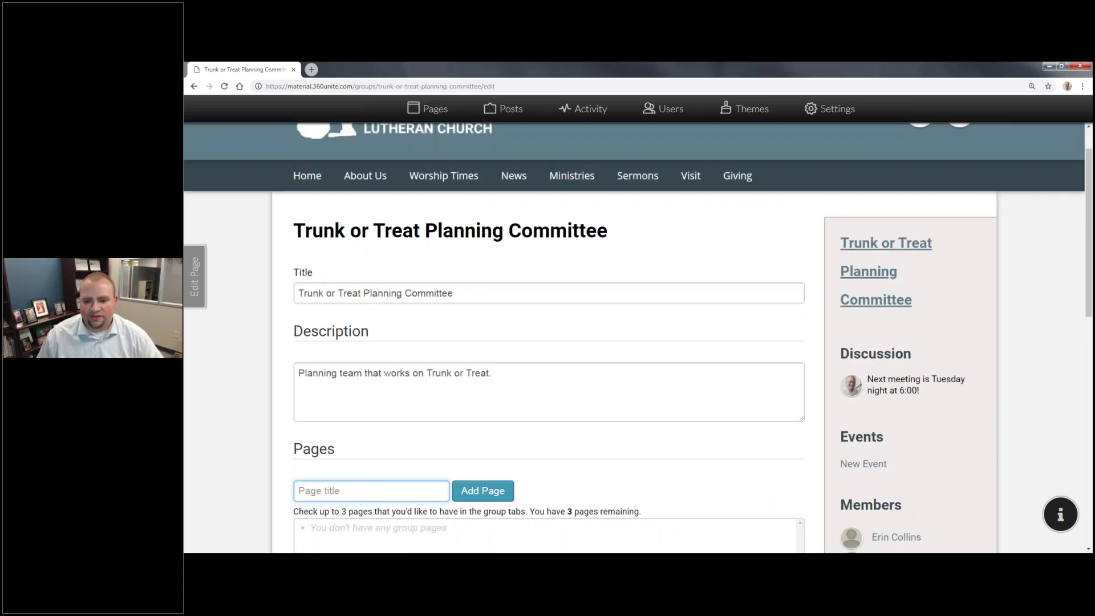
scroll(855, 232, "down", 2)
scroll(479, 344, "down", 1)
scroll(374, 435, "up", 2)
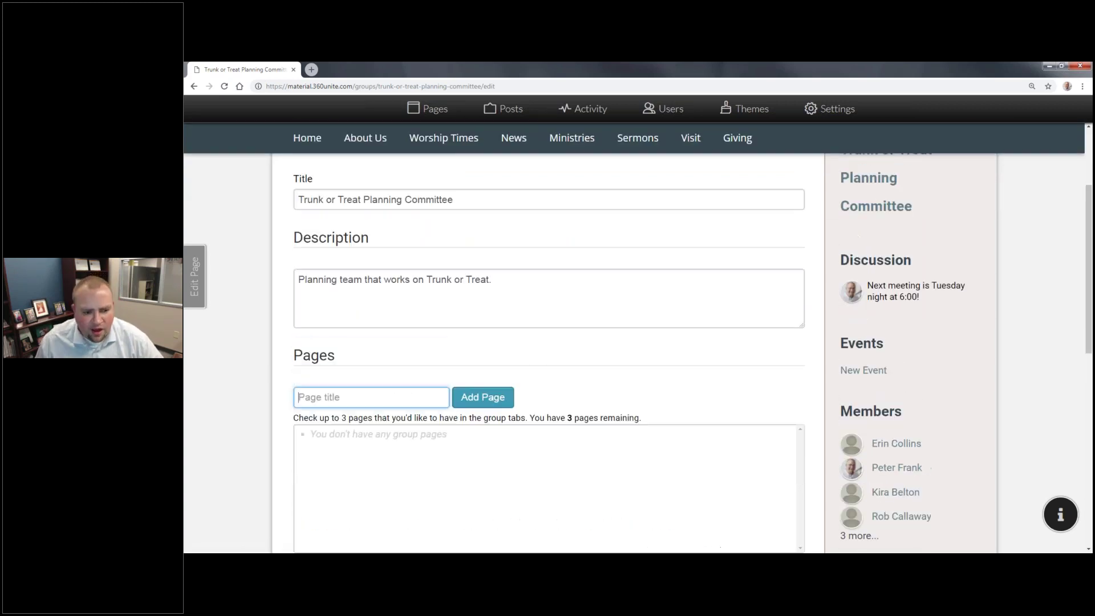
scroll(375, 435, "down", 2)
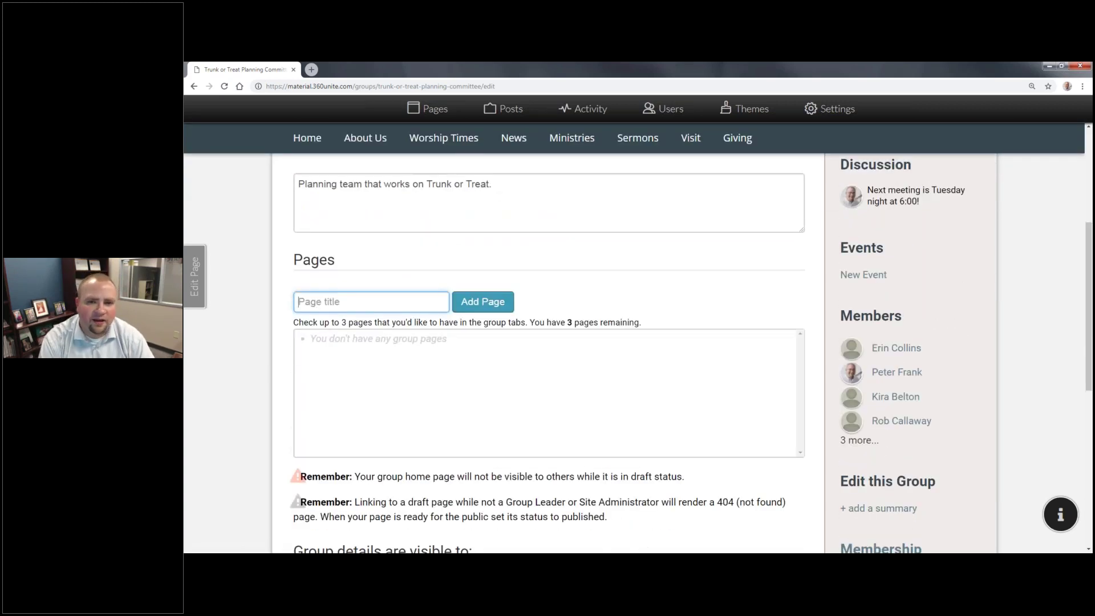
Step: Add a 'Resources' group page and tick it to appear among the group's tabs
type("Resr")
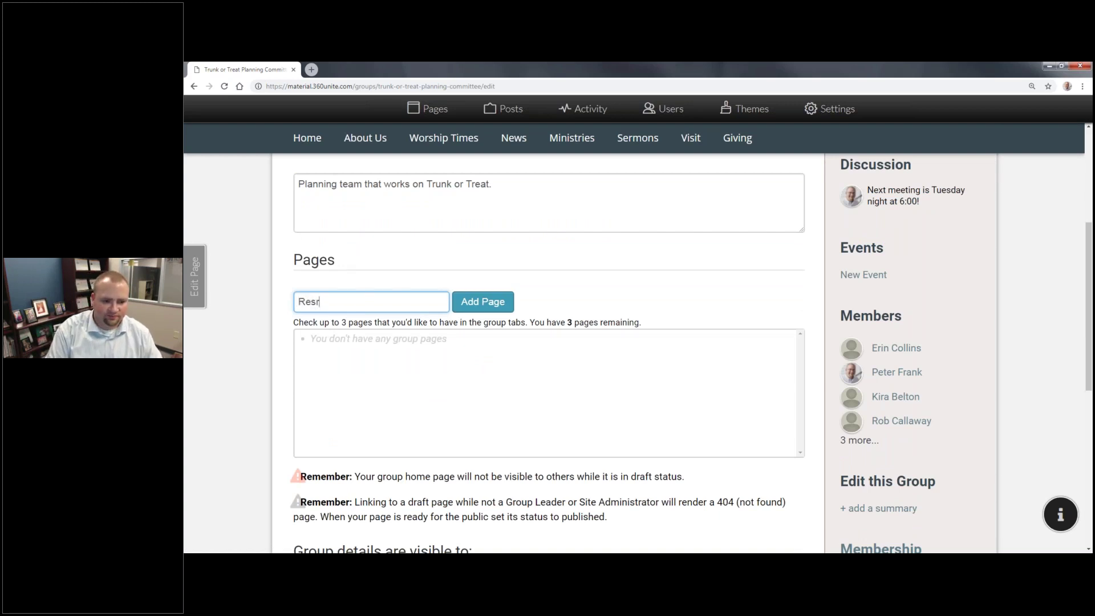
key("BackSpace")
type("ources")
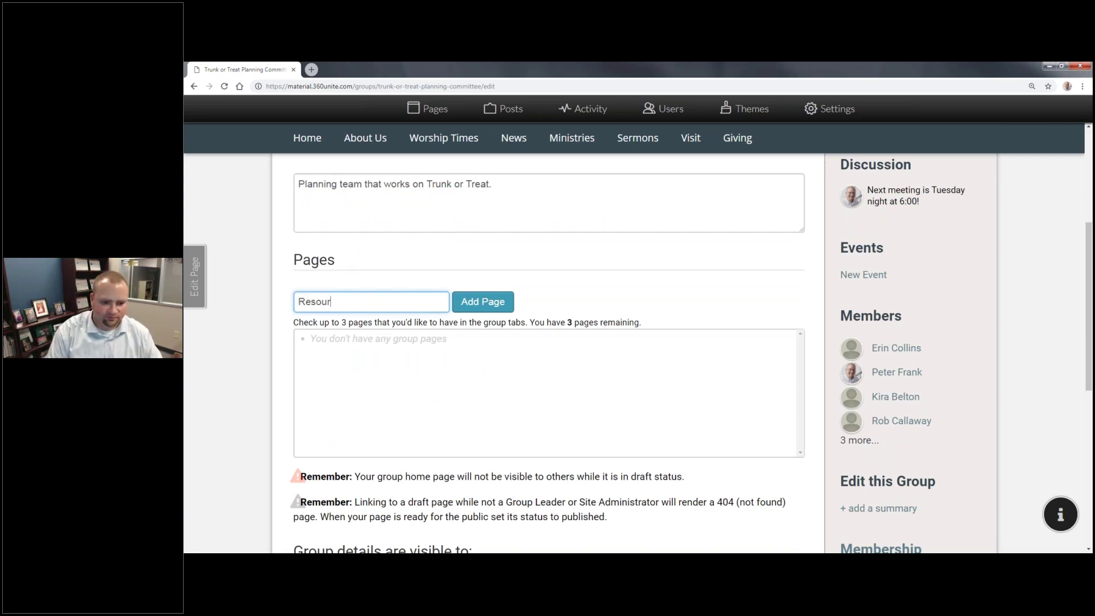
left_click(494, 310)
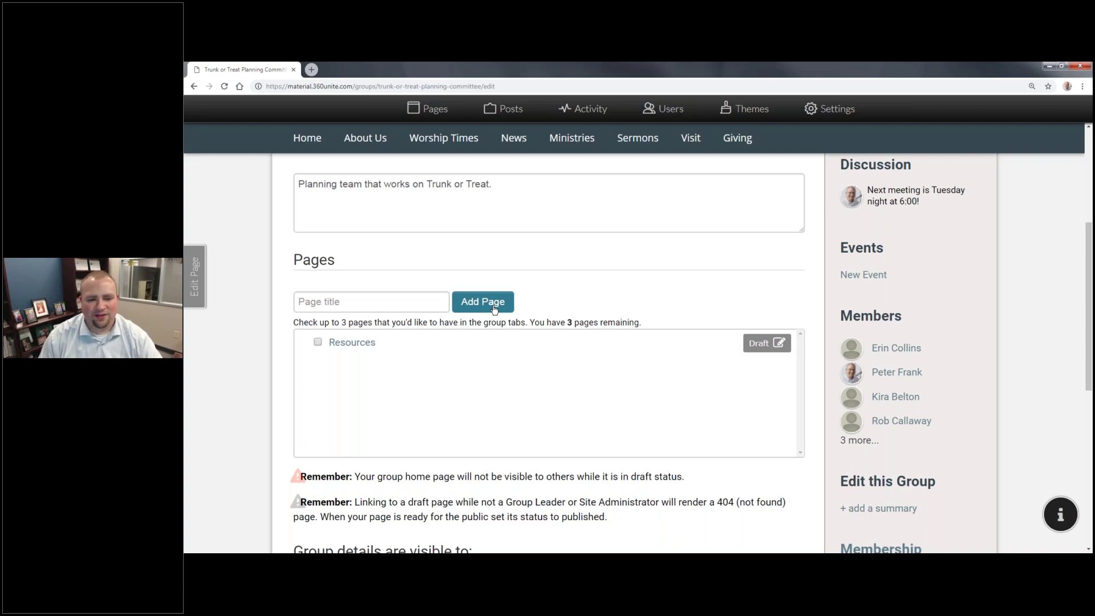
scroll(506, 384, "down", 1)
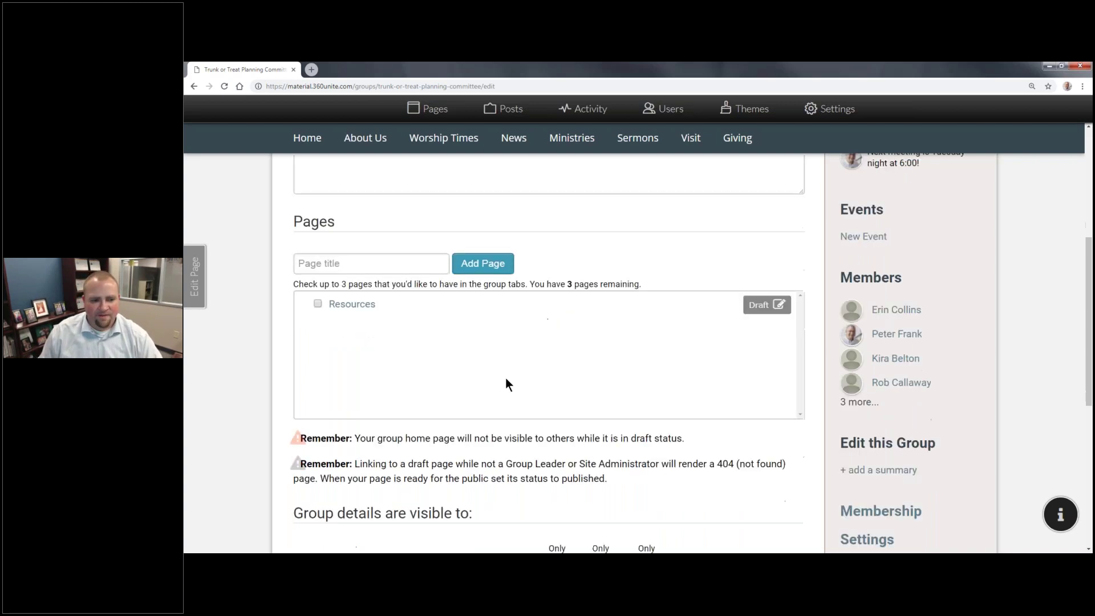
left_click(318, 296)
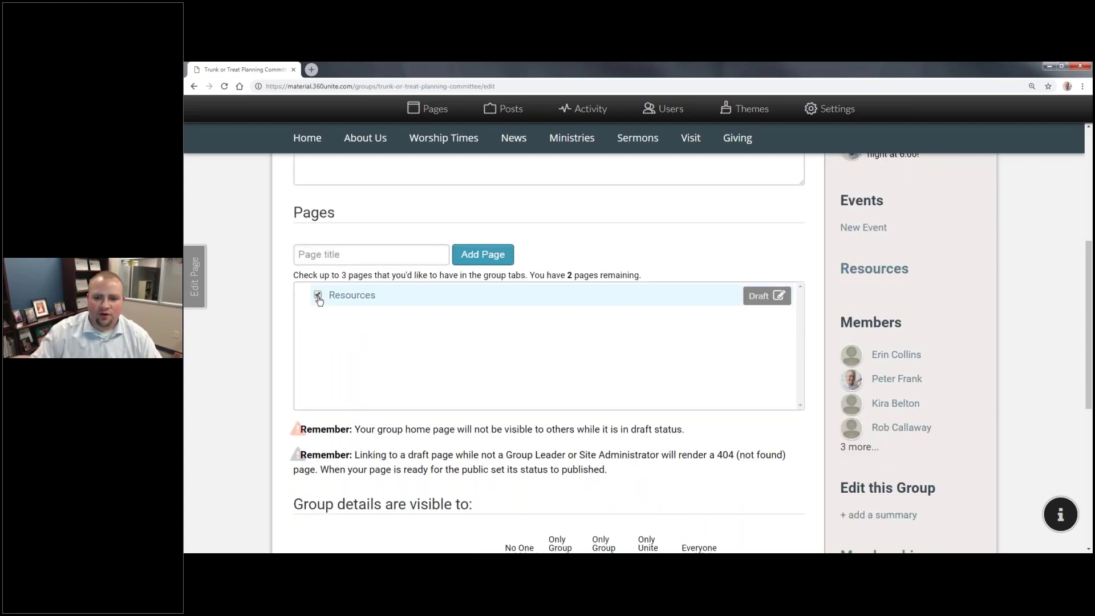
scroll(878, 320, "up", 1)
scroll(872, 322, "down", 6)
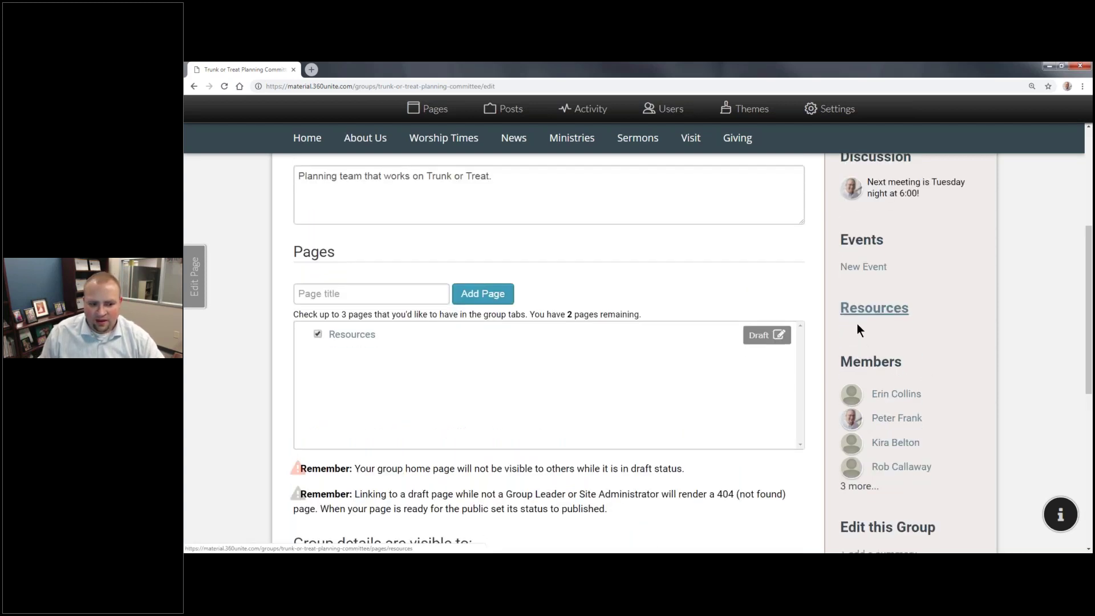
Step: Save the group with its new Resources page and reopen its settings at the visibility table
left_click(334, 514)
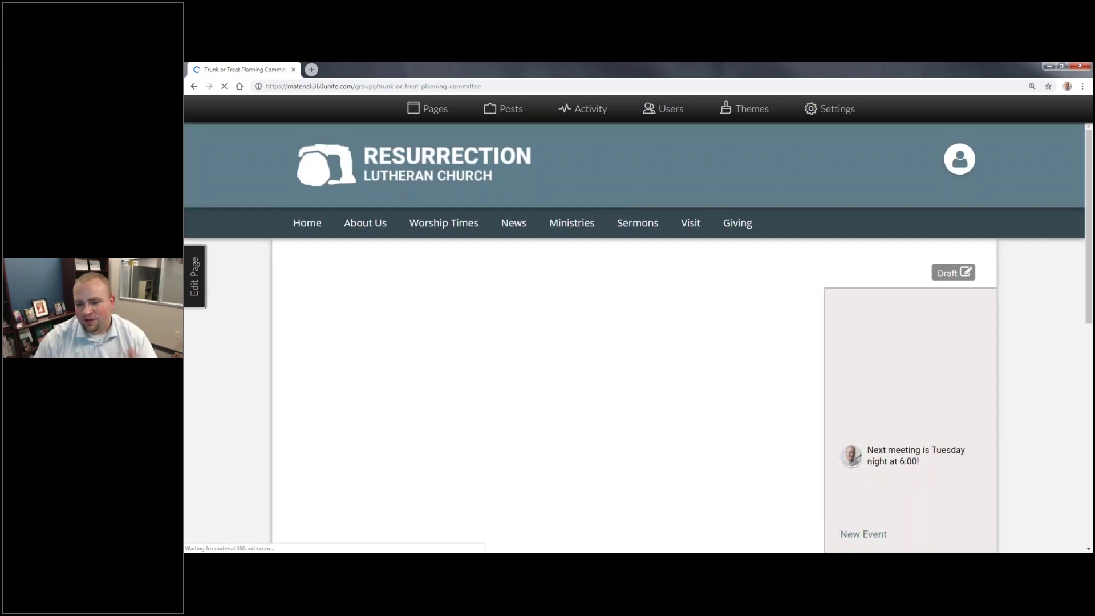
scroll(791, 372, "down", 8)
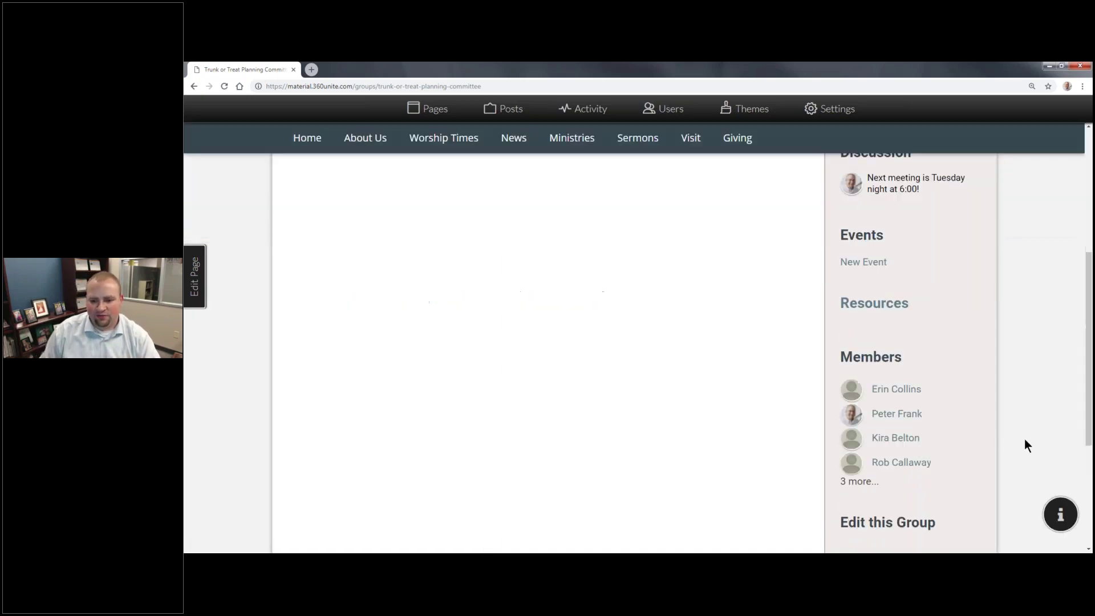
left_click(891, 324)
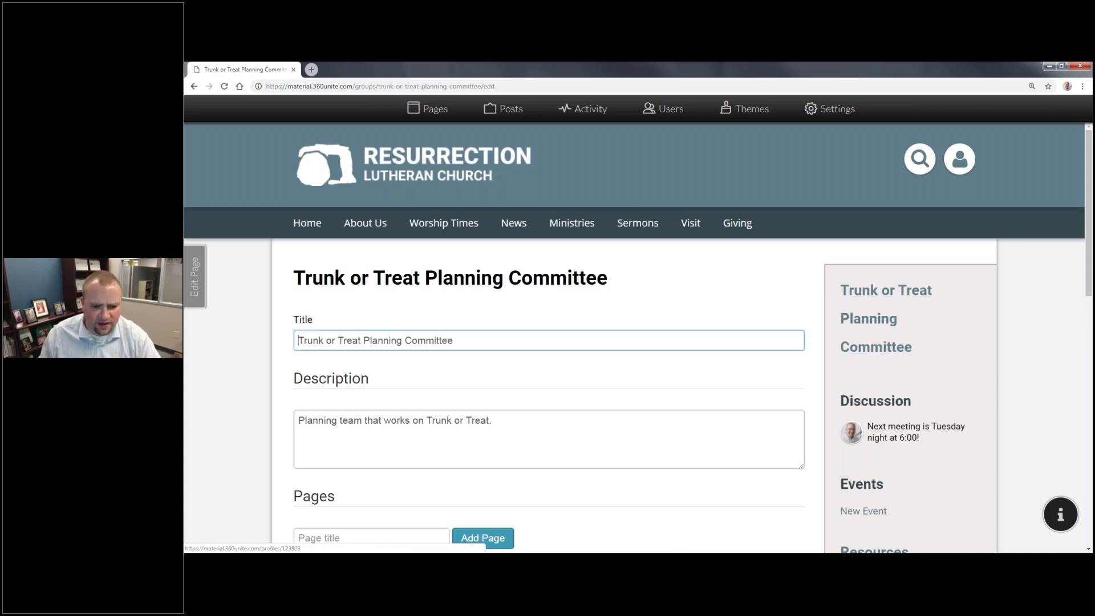
scroll(554, 365, "down", 7)
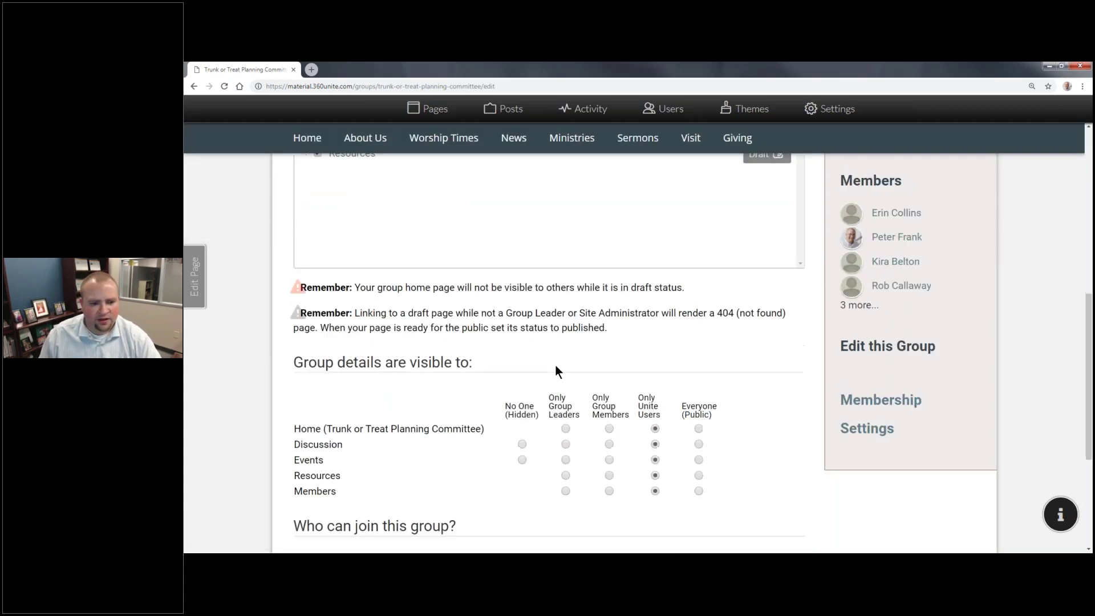
scroll(556, 364, "down", 4)
scroll(445, 241, "up", 5)
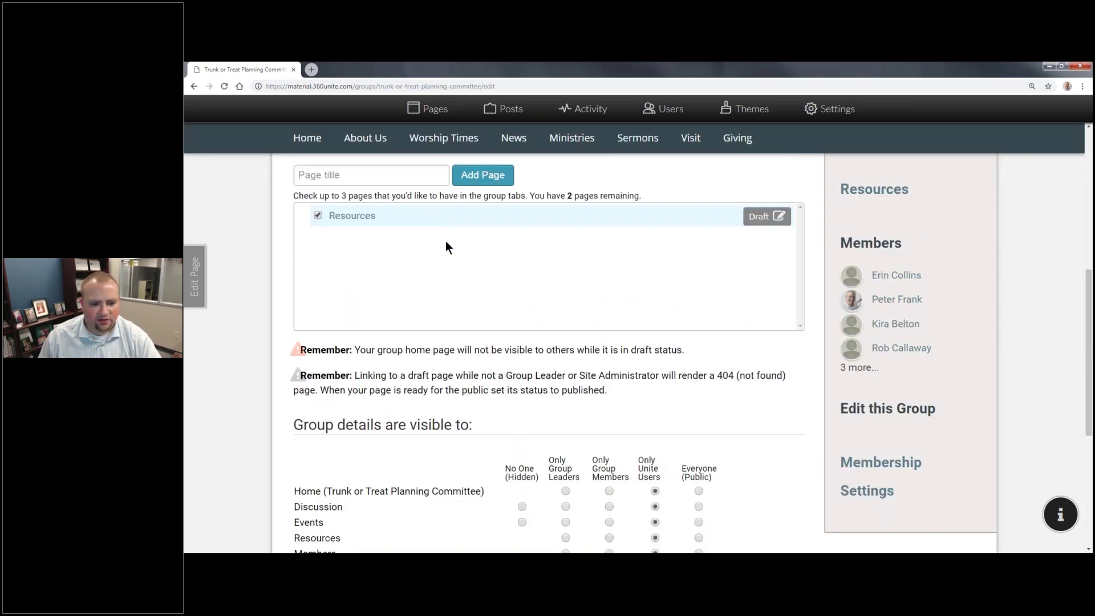
scroll(447, 251, "down", 4)
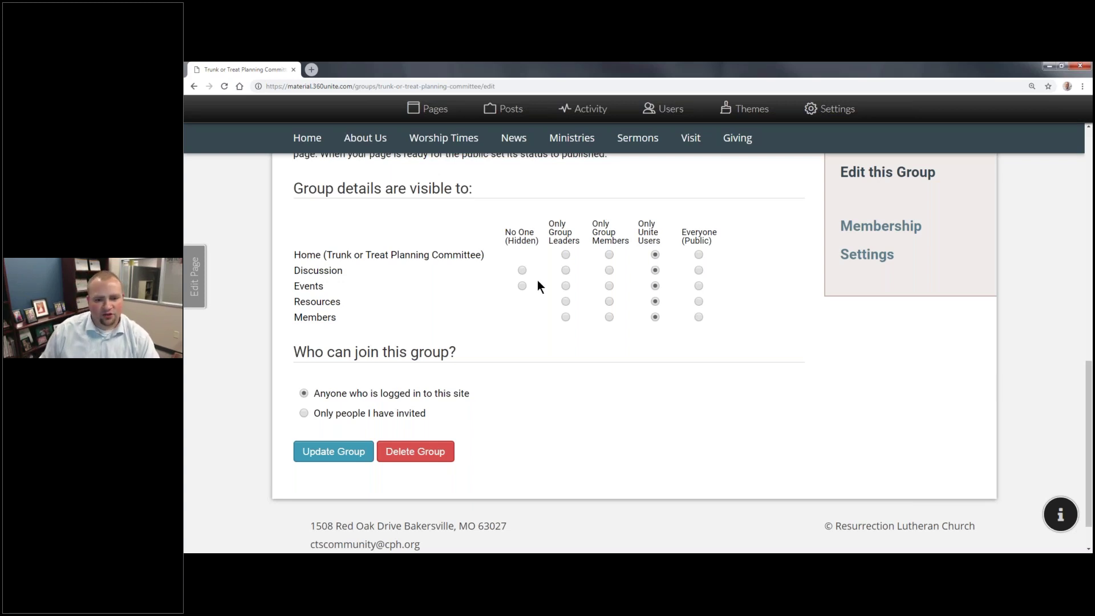
Step: Set Discussion and Resources to Only Group Members, allow only invited people to join, and save
left_click(608, 271)
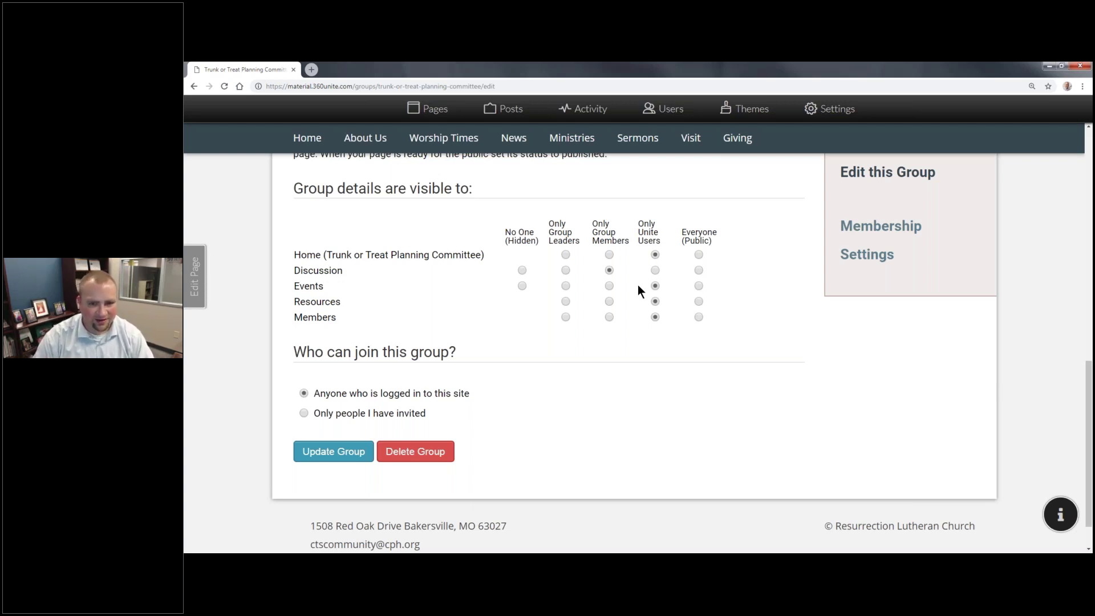
left_click(609, 286)
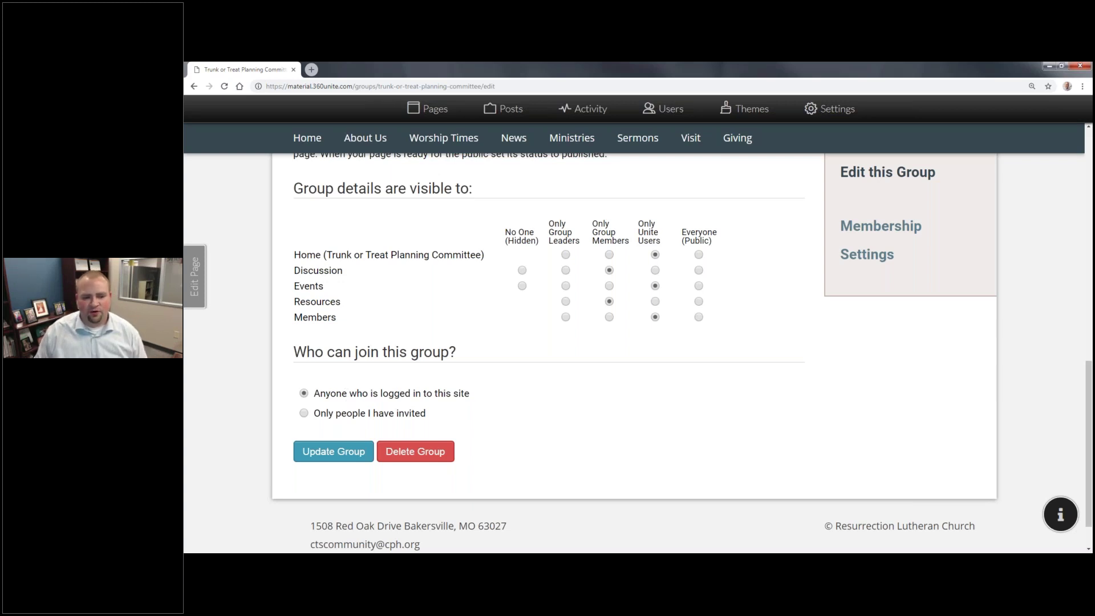
double_click(350, 413)
left_click(333, 451)
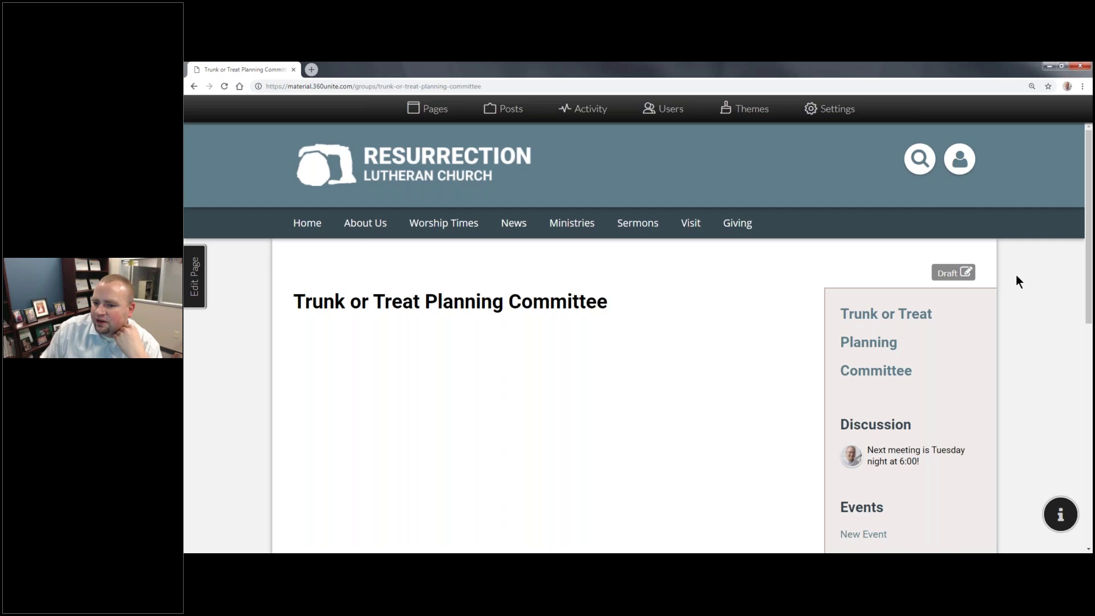
Step: Try two-column layouts, then save the page with the full-width-over-two-columns layout
double_click(954, 276)
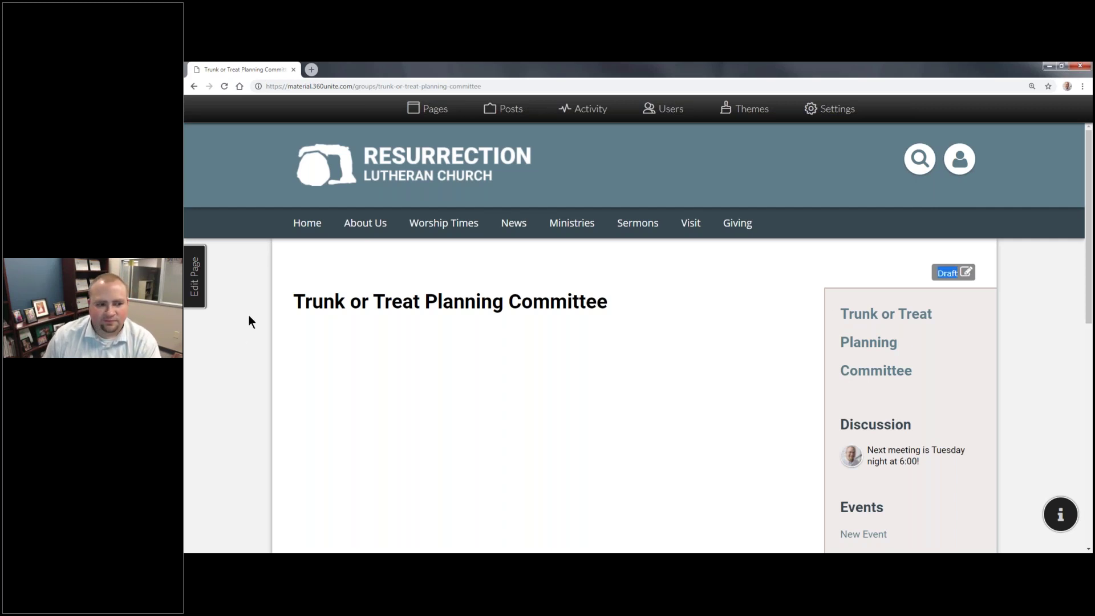
left_click(196, 284)
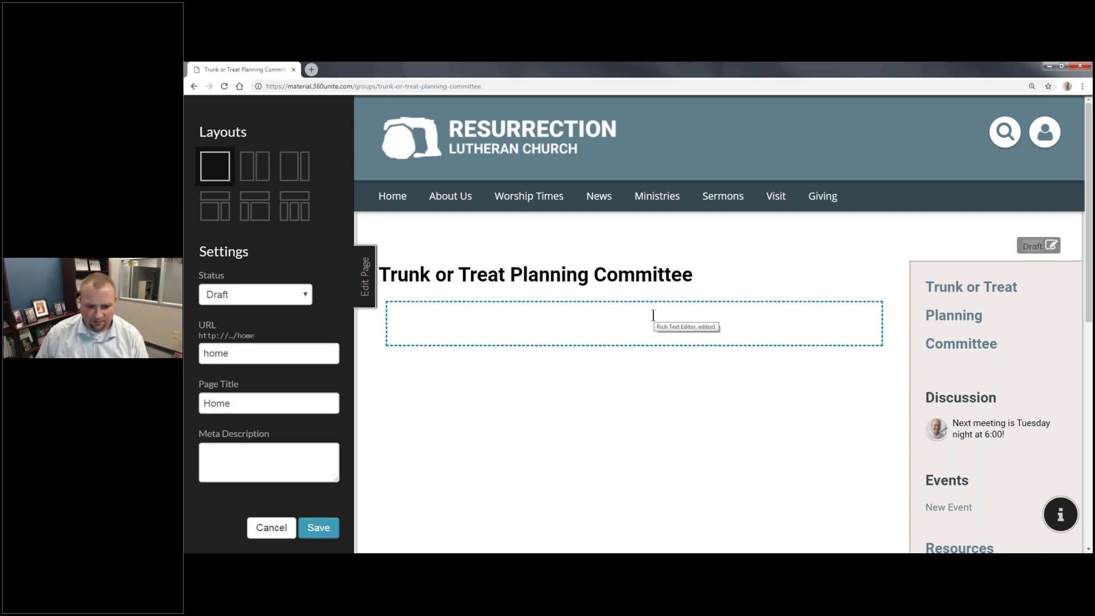
left_click(256, 167)
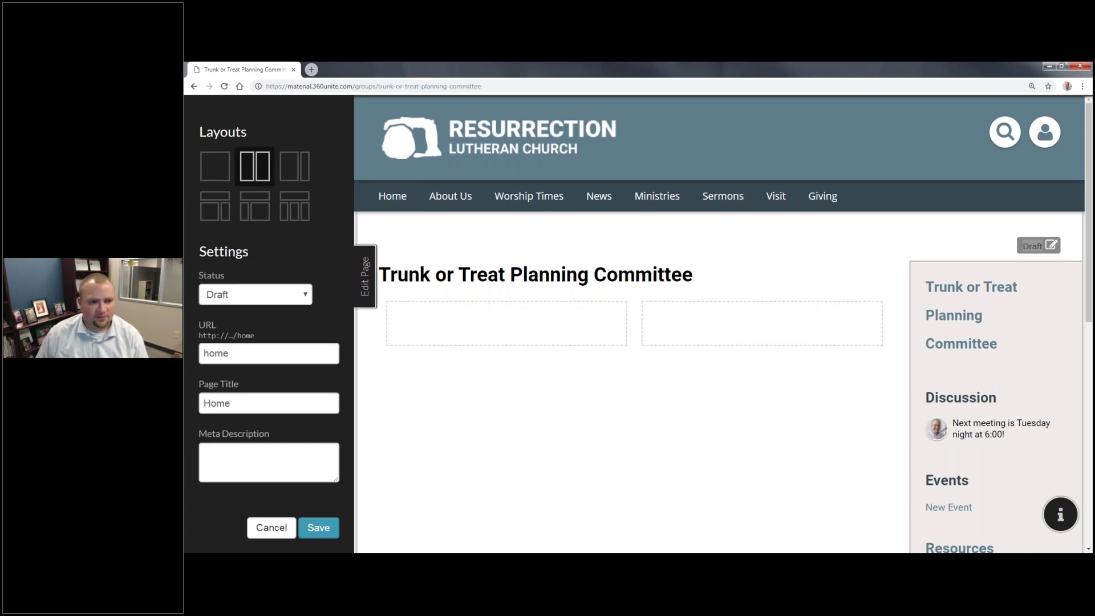
left_click(295, 170)
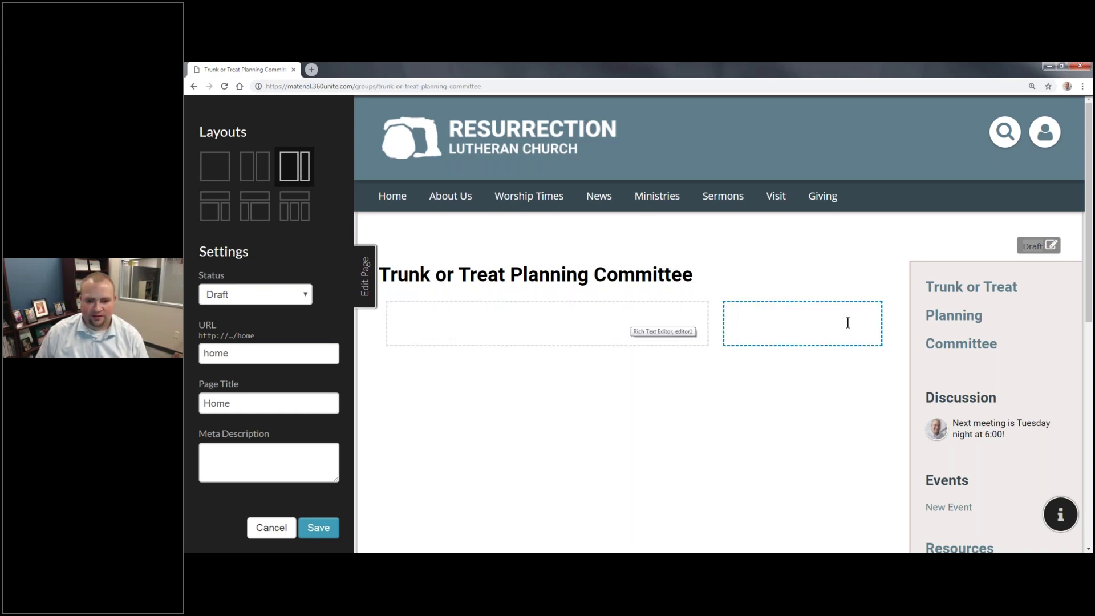
left_click(250, 214)
left_click(228, 207)
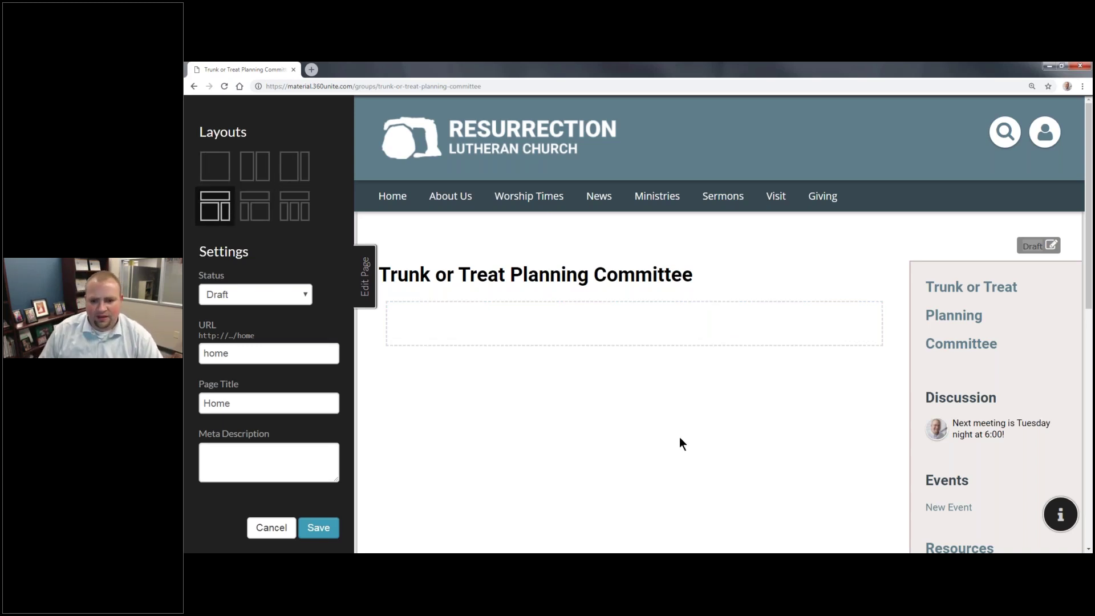
scroll(679, 439, "down", 5)
scroll(706, 334, "up", 5)
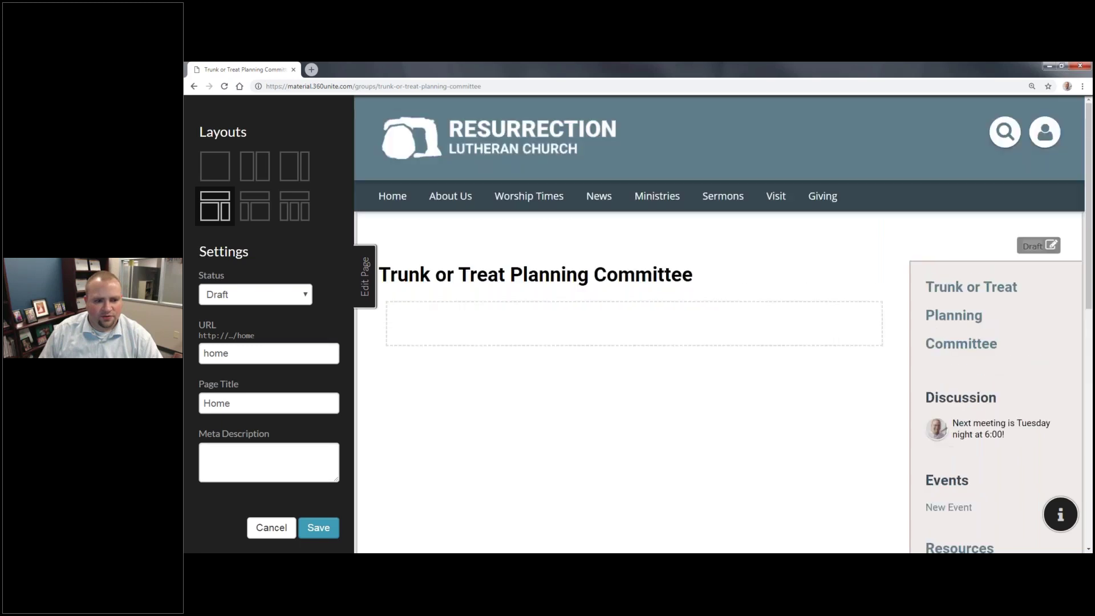
left_click(335, 523)
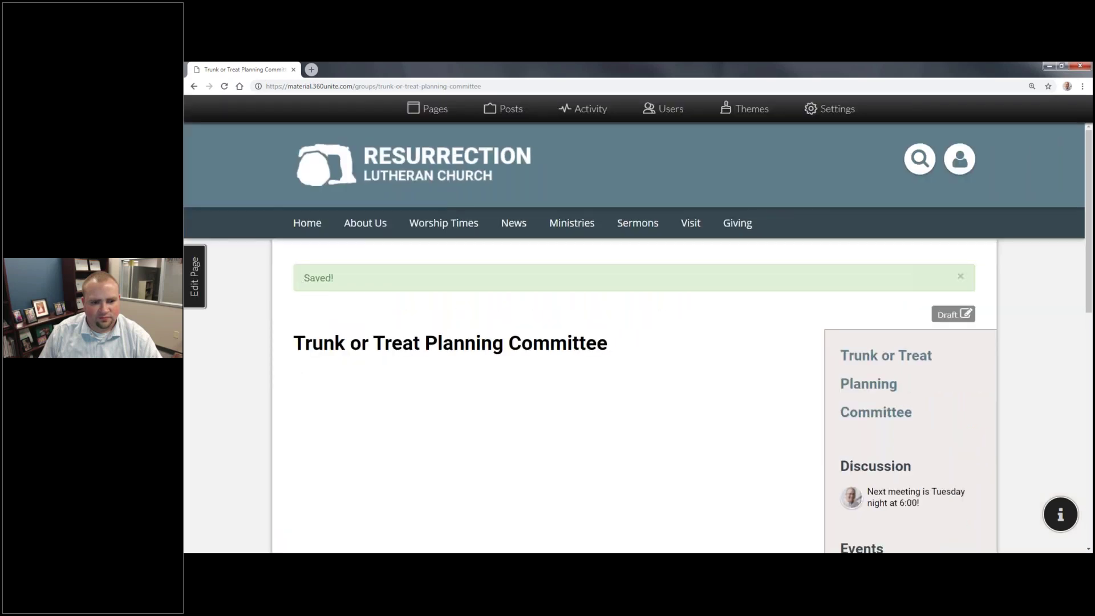
Step: Change the page layout to a single full-width column, leaving its status as Draft
left_click(194, 274)
scroll(662, 289, "down", 5)
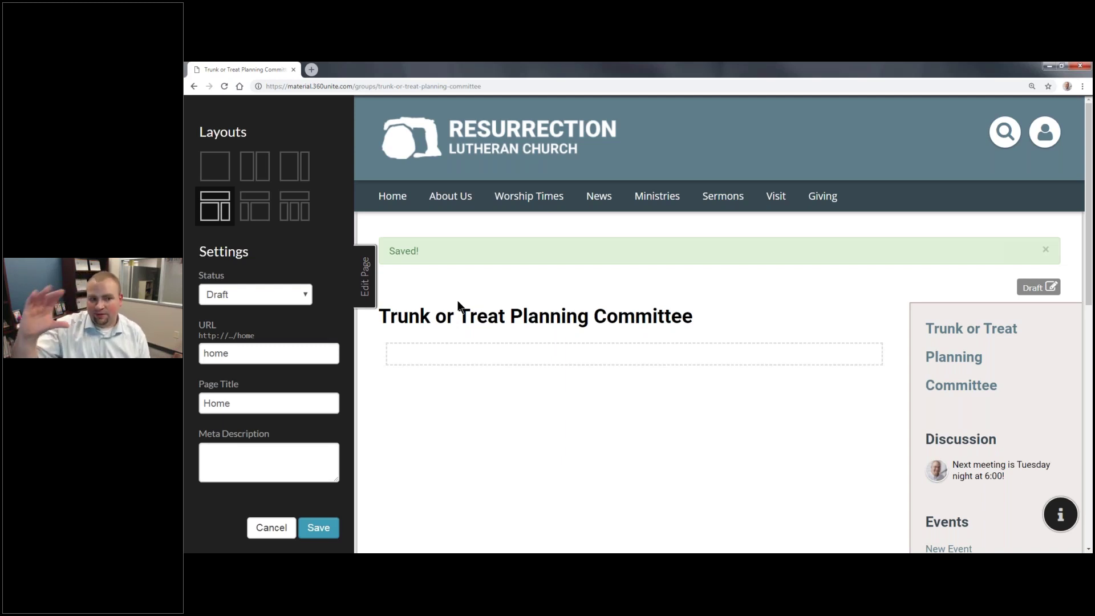
left_click(246, 209)
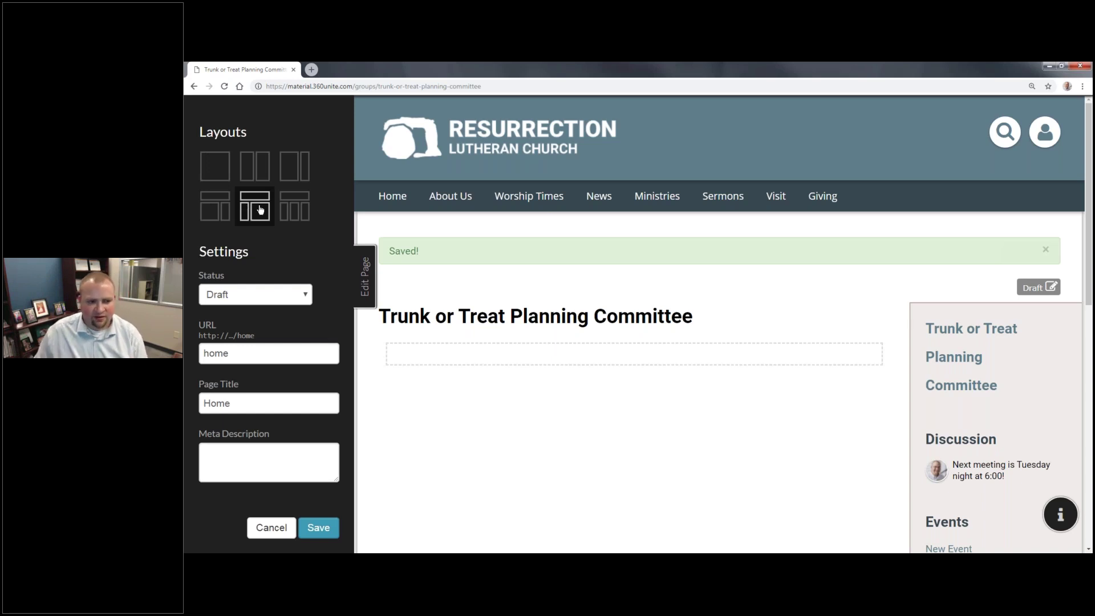
left_click(300, 210)
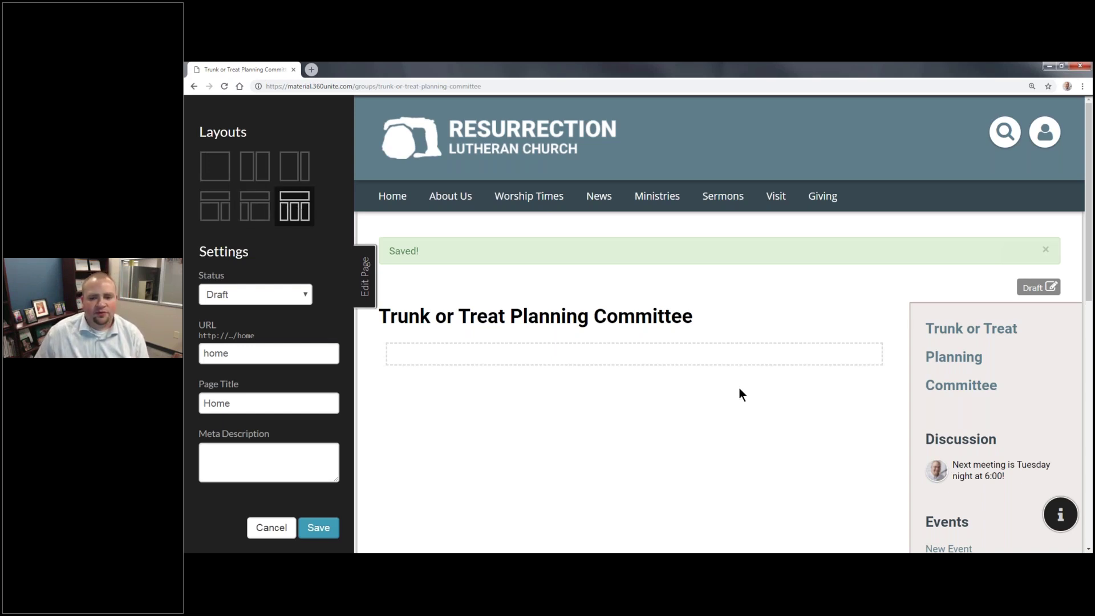
scroll(737, 388, "down", 5)
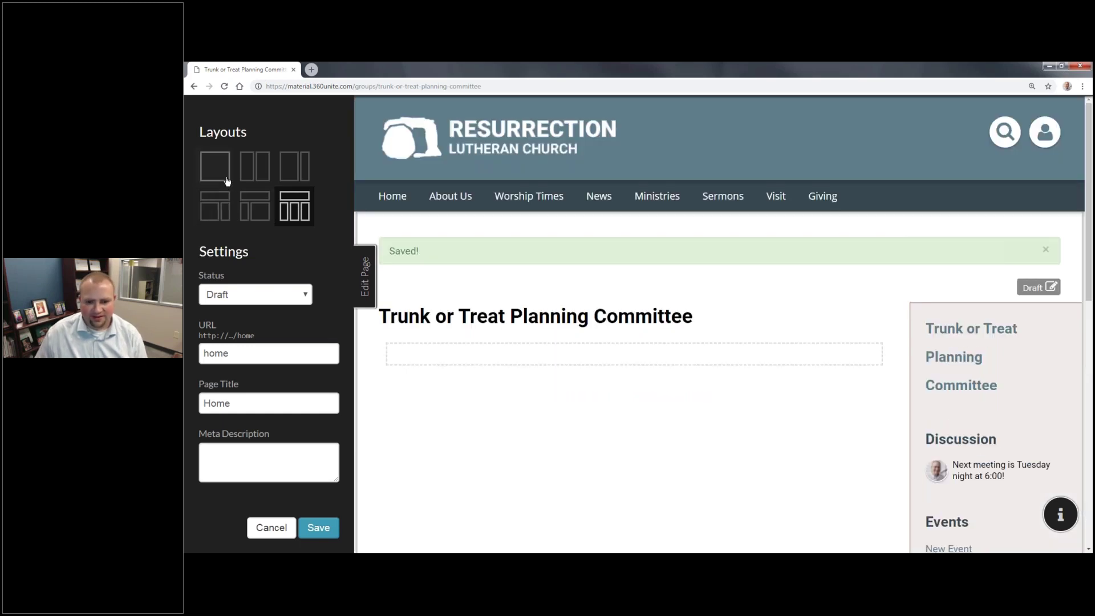
left_click(199, 169)
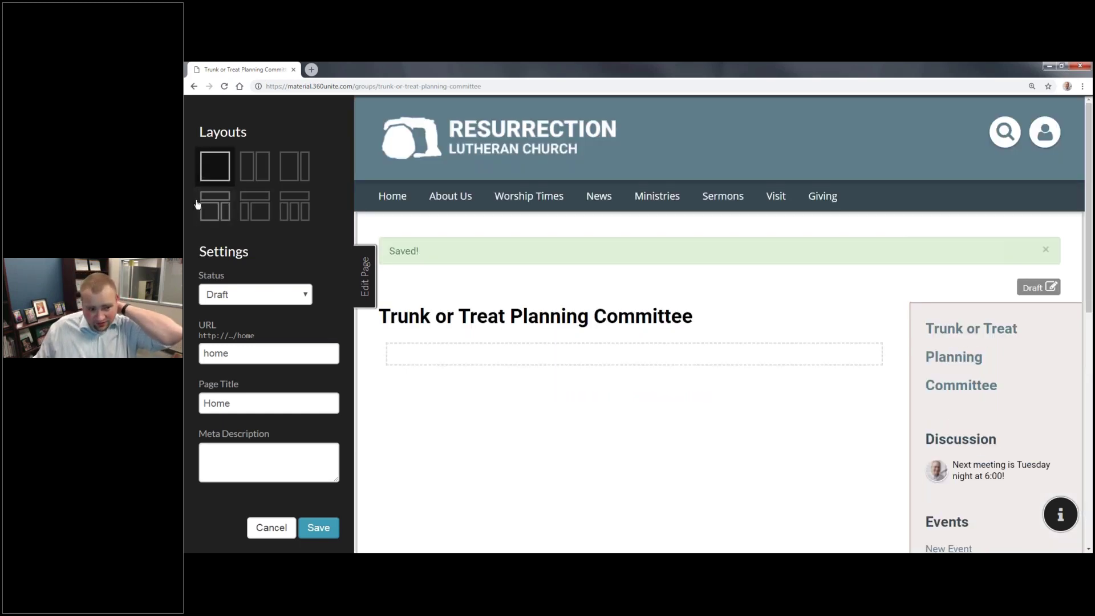
left_click(255, 300)
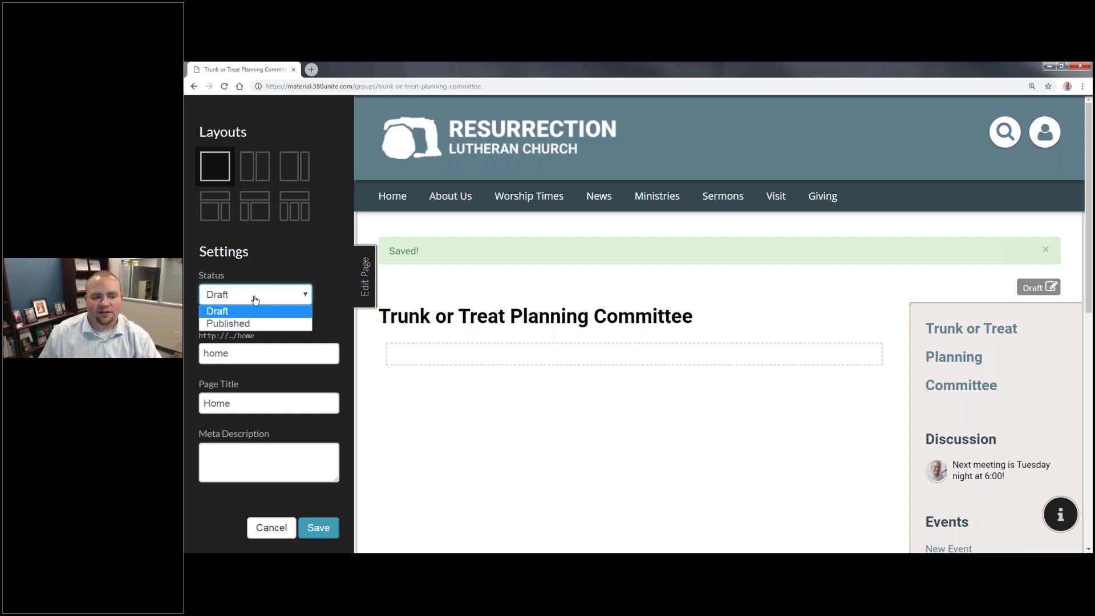
Step: Set the Page Title to 'Trunk or Treat Planning Committee', keeping the URL slug unchanged
left_click_drag(230, 353, 203, 353)
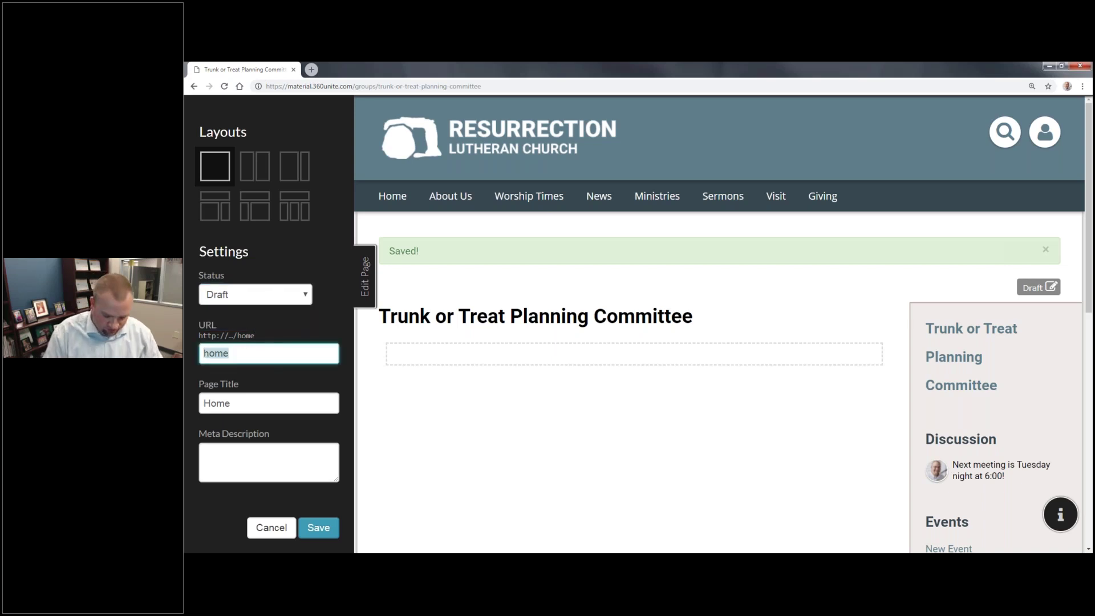
key("BackSpace")
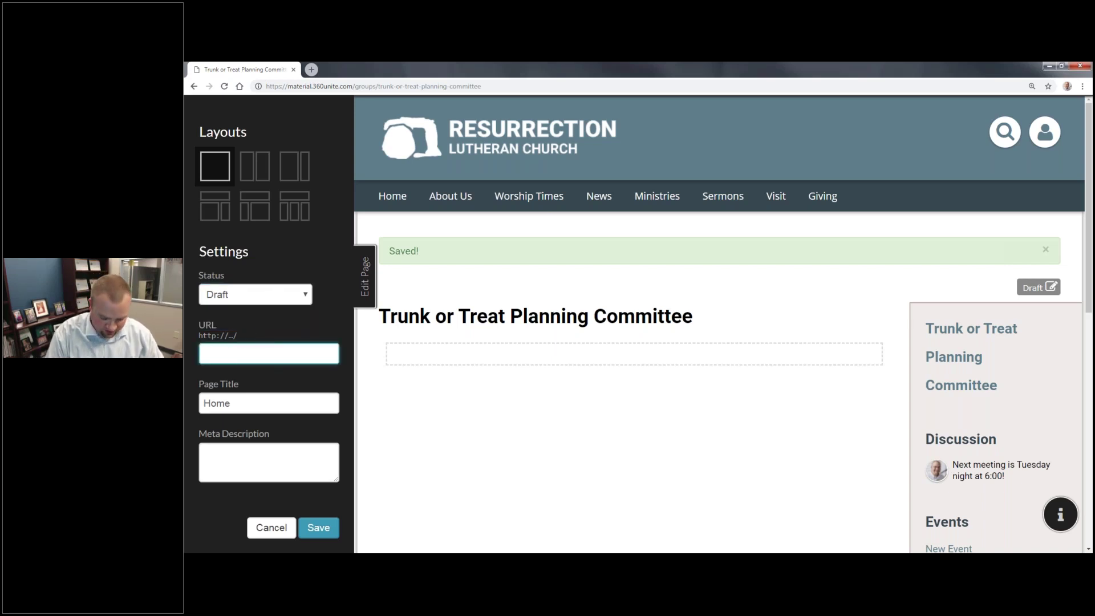
key("ctrl+z")
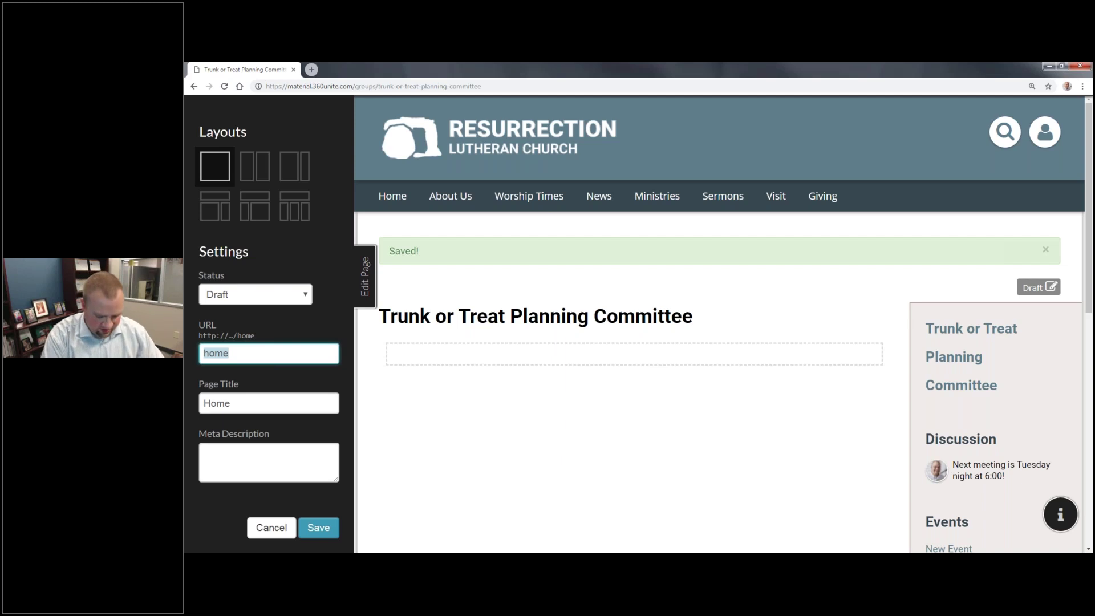
key("Tab")
type("T")
left_click(512, 336)
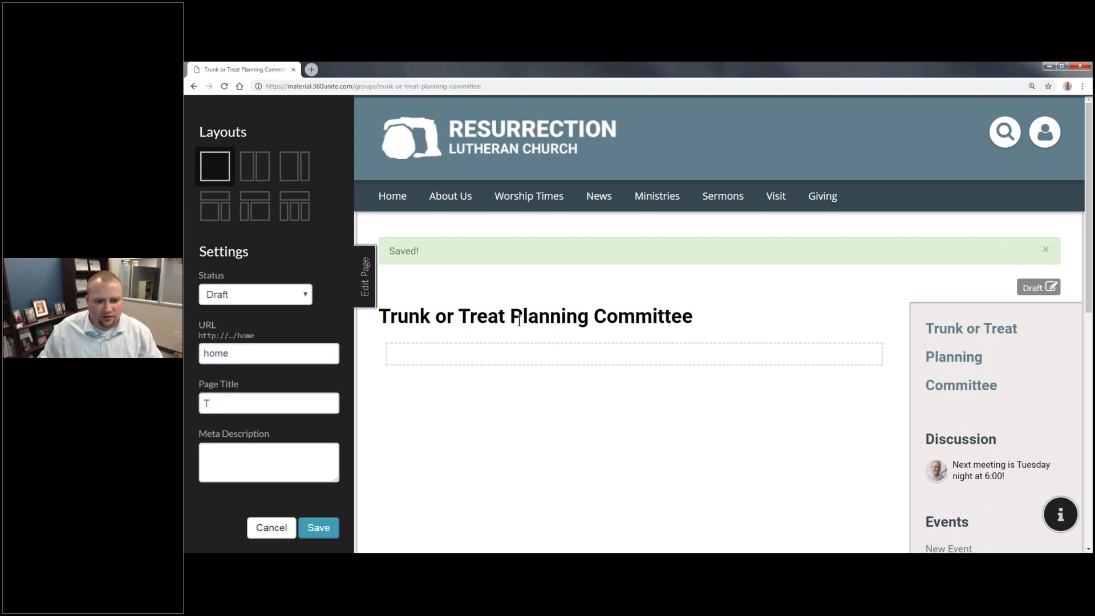
left_click_drag(692, 313, 382, 313)
key("ctrl+c")
left_click(257, 402)
key("ctrl+v")
Step: Paste the October 26th, 6:30–8:00 p.m. event text as the meta description and save
left_click(268, 463)
key("alt+Tab")
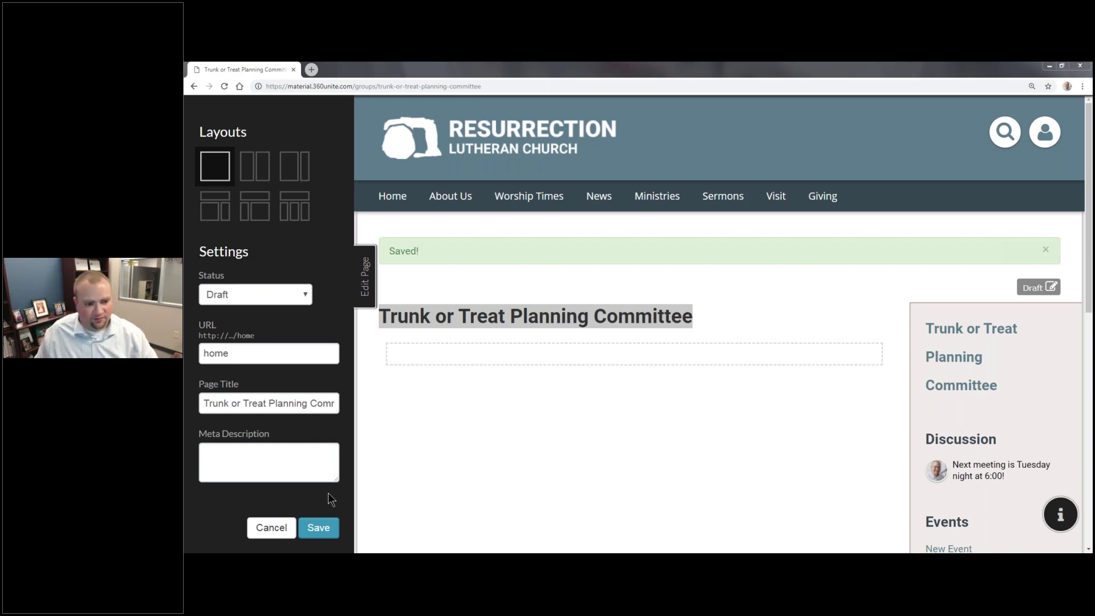
key("alt+Tab")
key("ctrl+v")
left_click(327, 532)
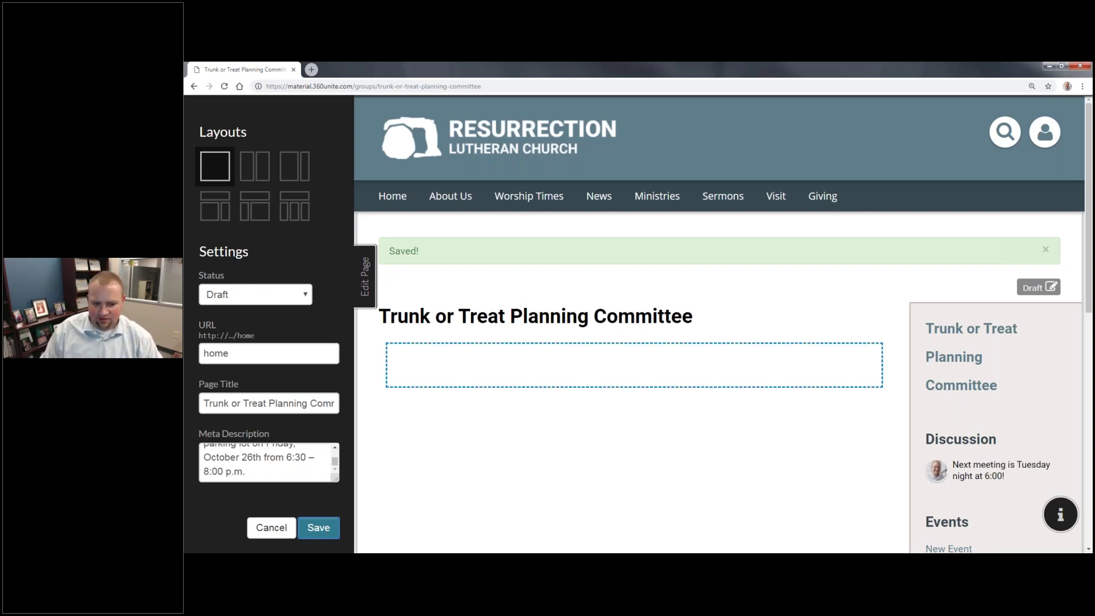
Step: Upload Thin Banner.png and insert it into the page's content area
left_click(633, 365)
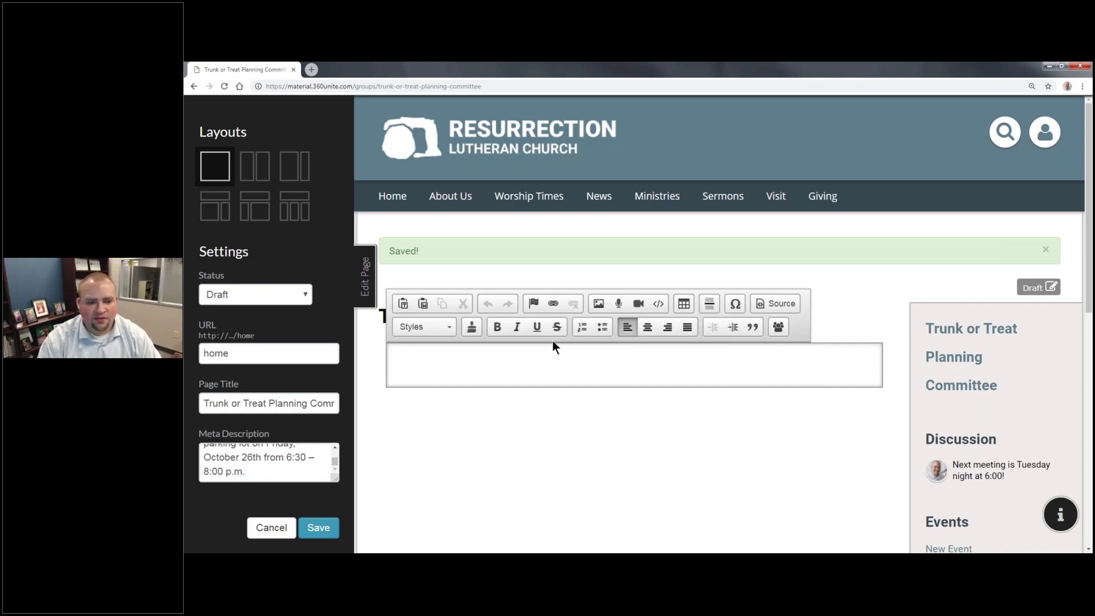
left_click(601, 301)
left_click(543, 220)
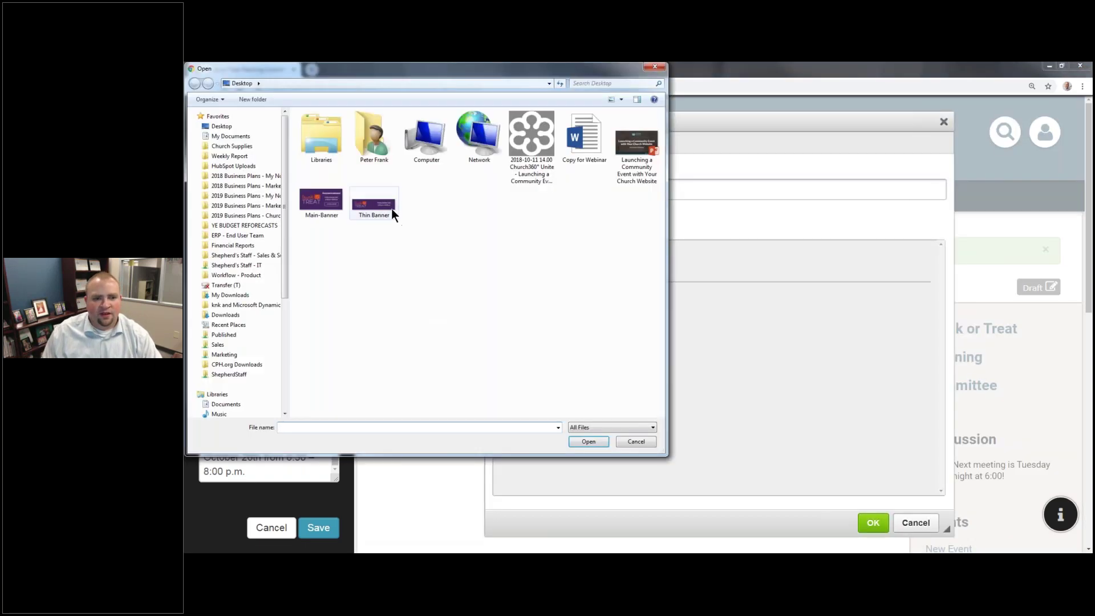
left_click(382, 203)
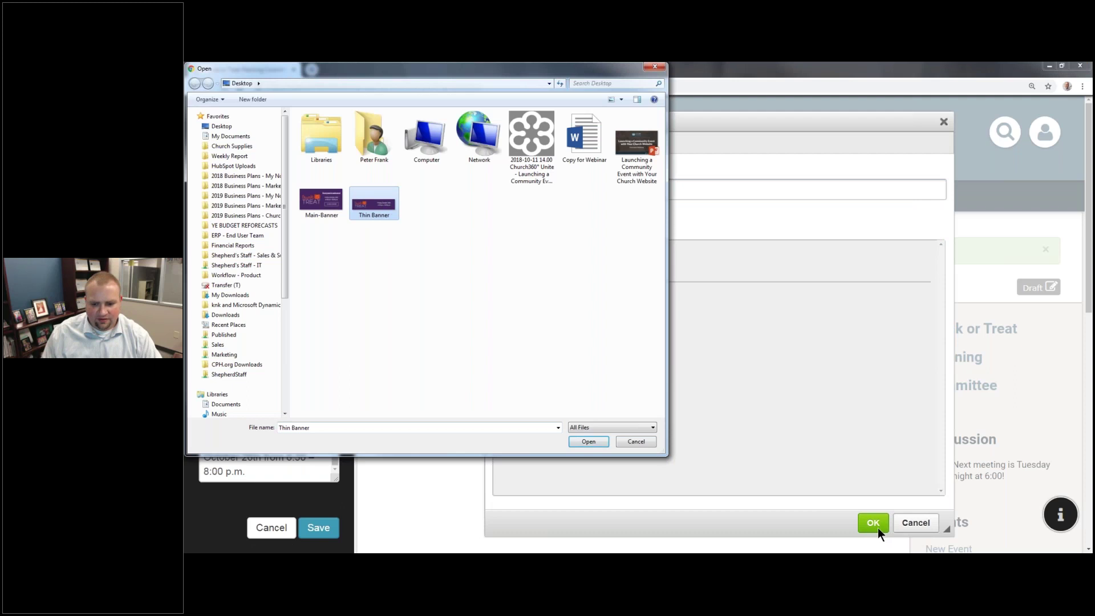
left_click(590, 440)
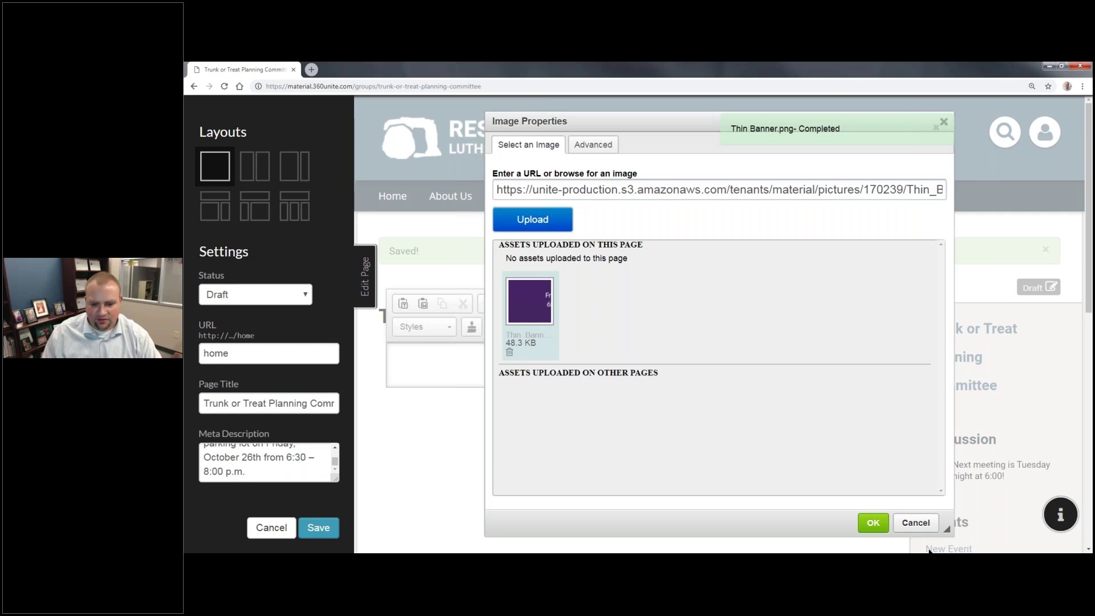
left_click(873, 522)
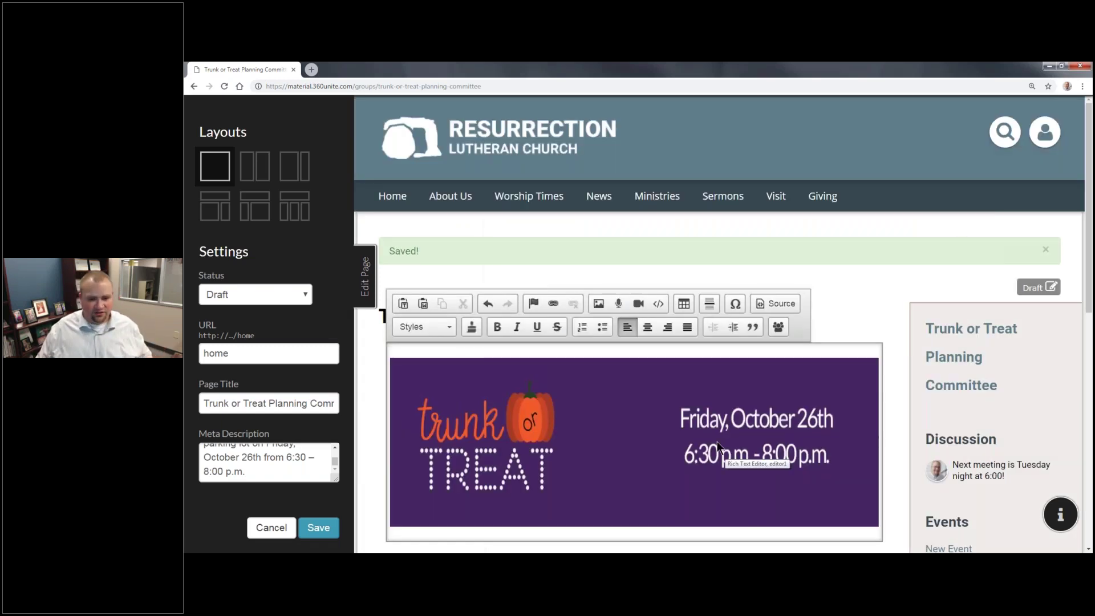
Step: Resize the banner to 100% width with an empty height and the aspect-ratio lock toggled
double_click(611, 419)
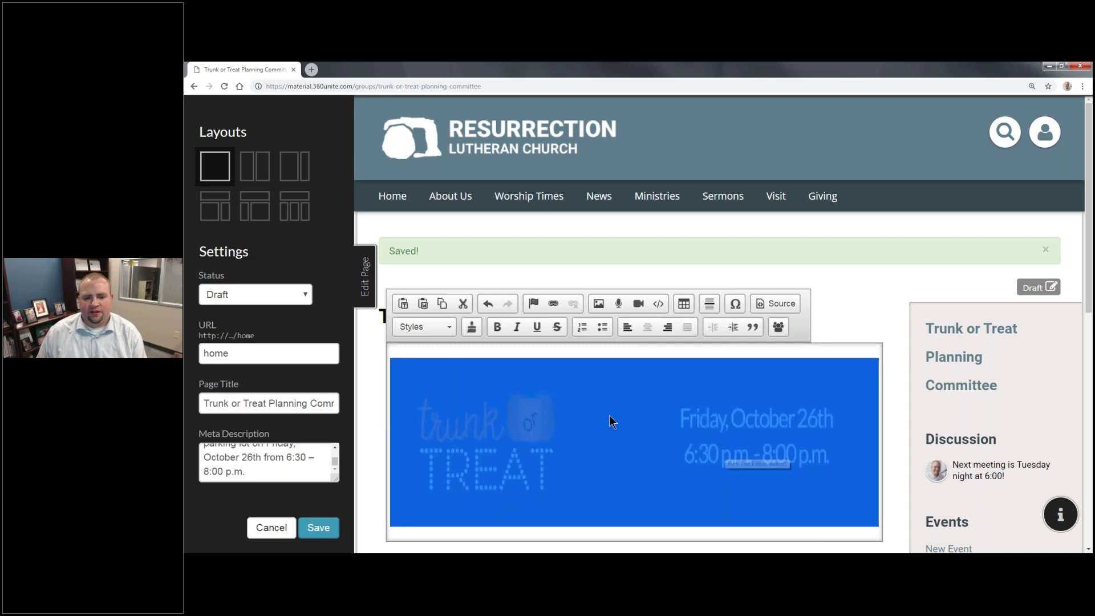
left_click(589, 149)
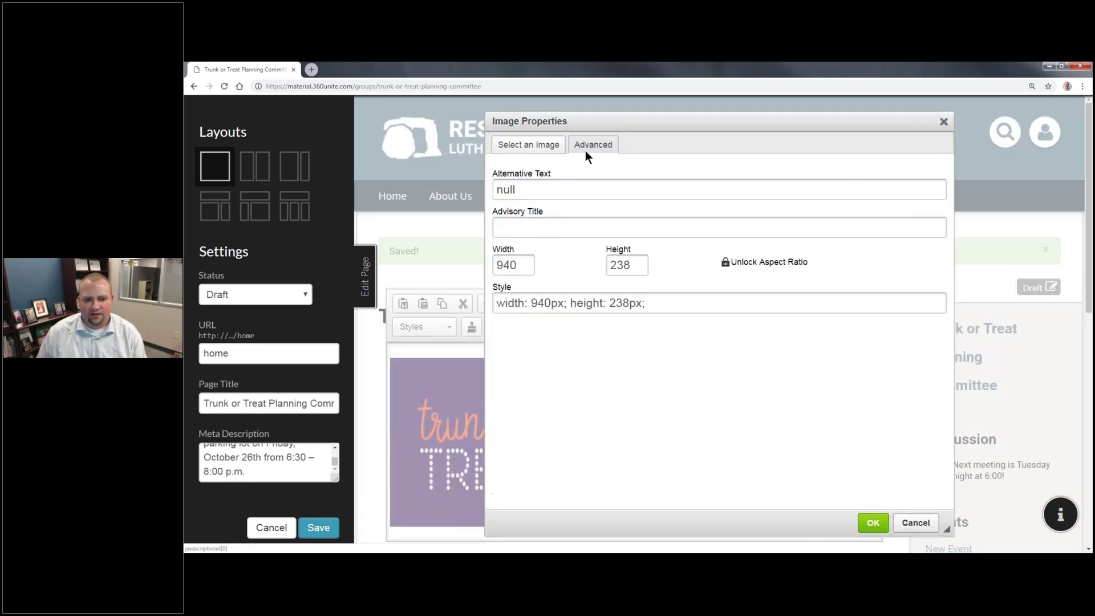
double_click(523, 269)
type("100%")
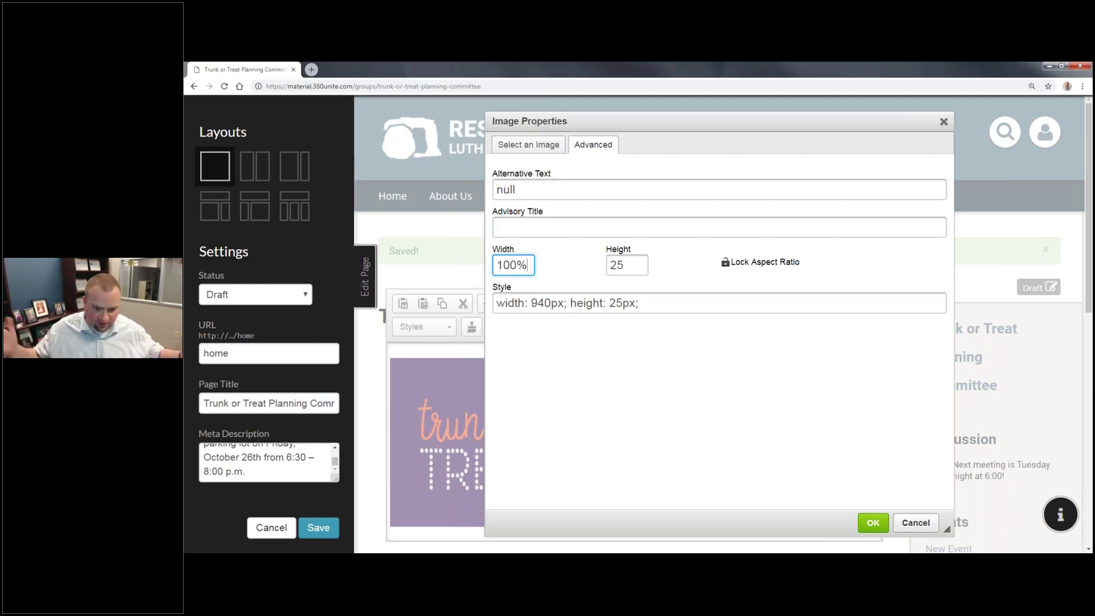
key("Tab")
key("BackSpace")
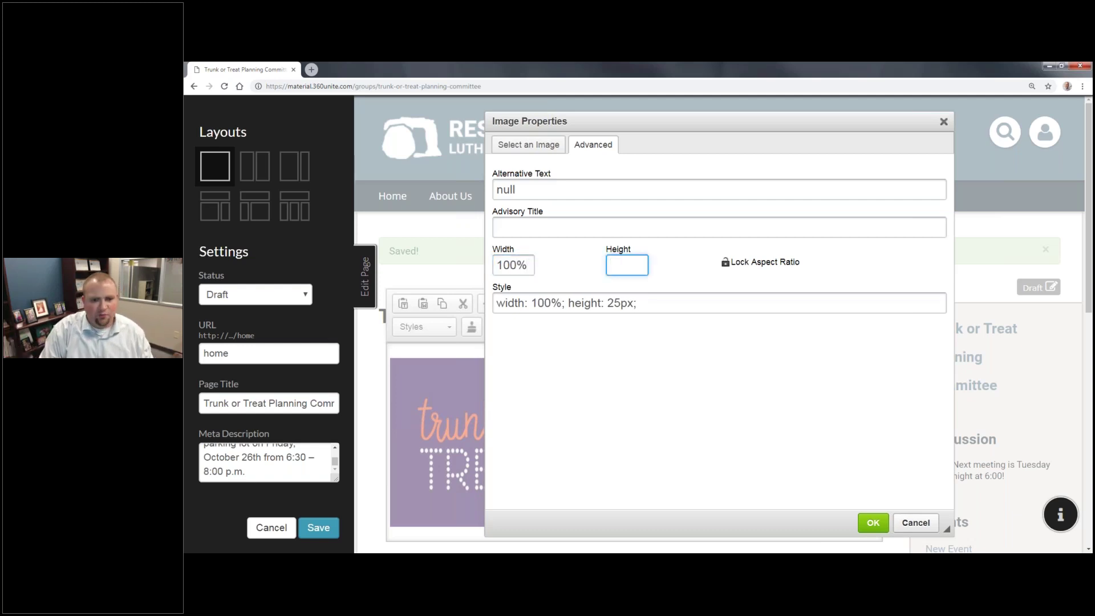
key("Tab")
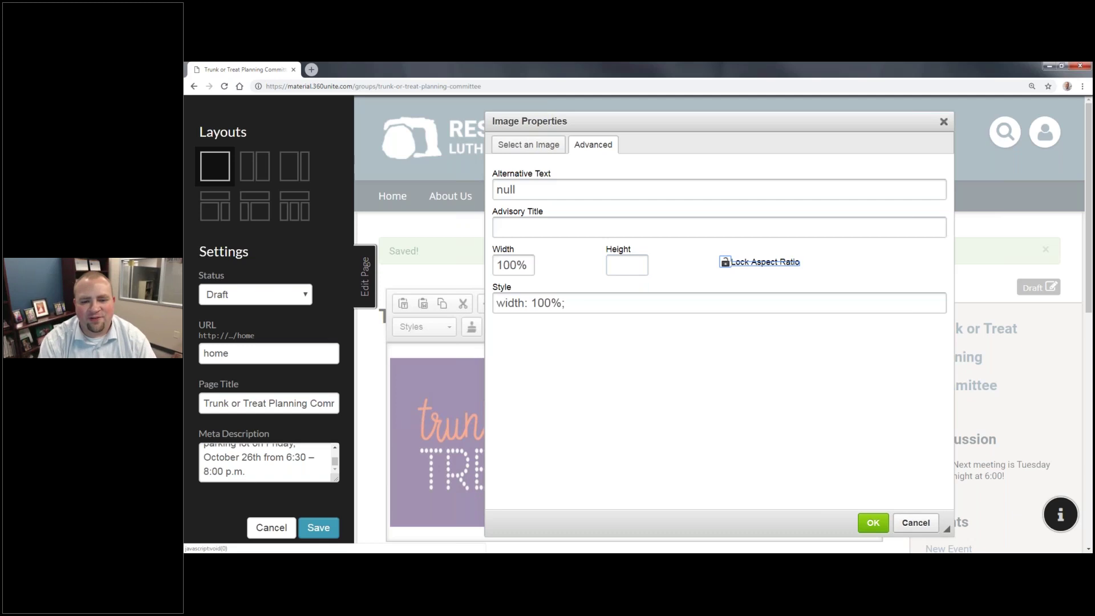
left_click(726, 262)
left_click(871, 523)
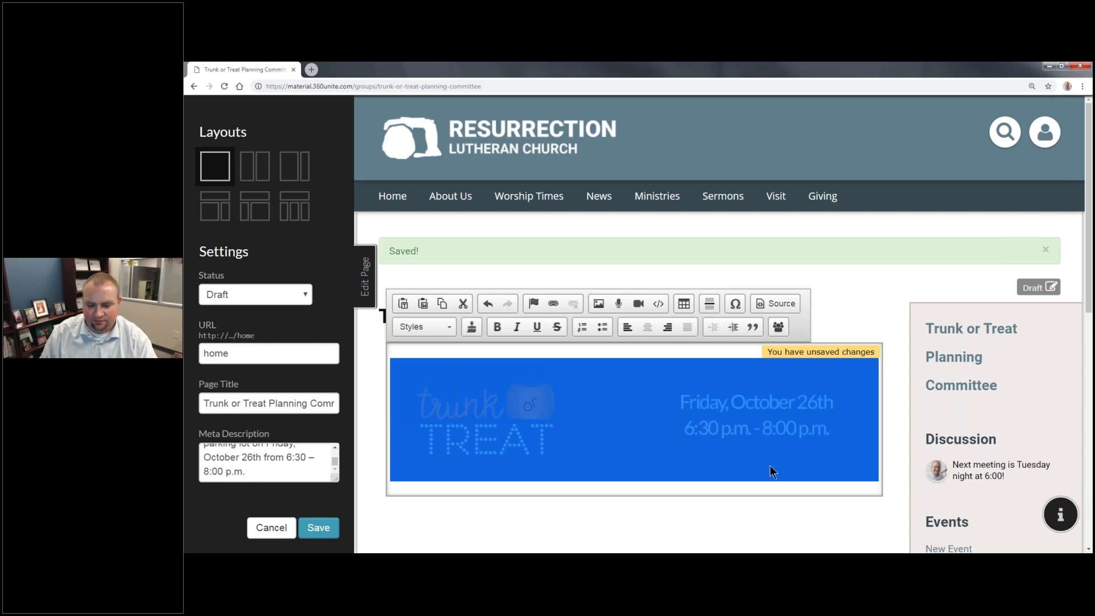
left_click(783, 487)
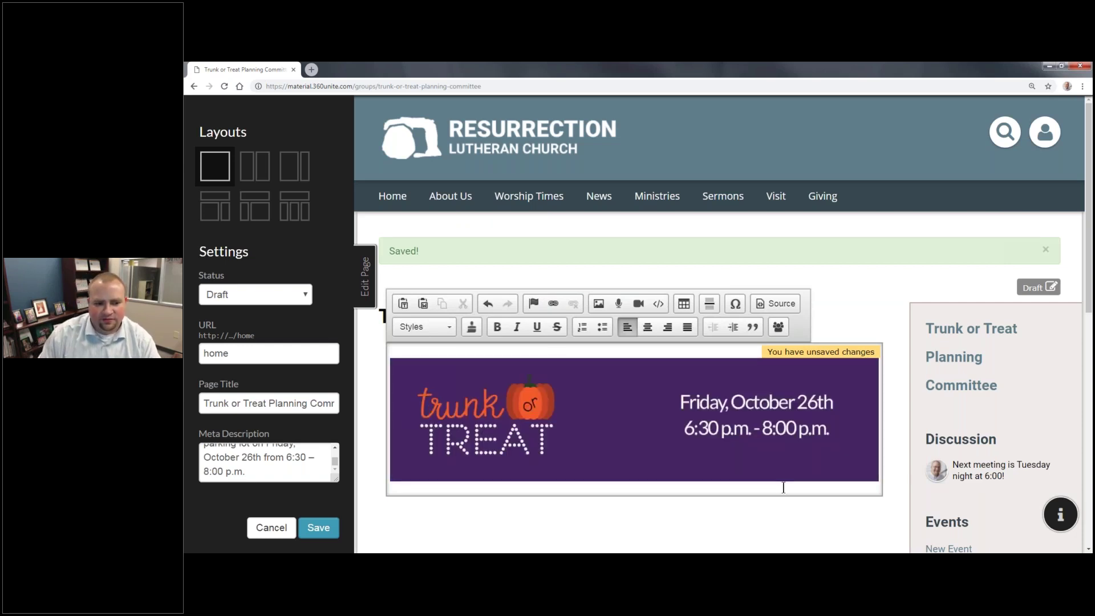
left_click(853, 466)
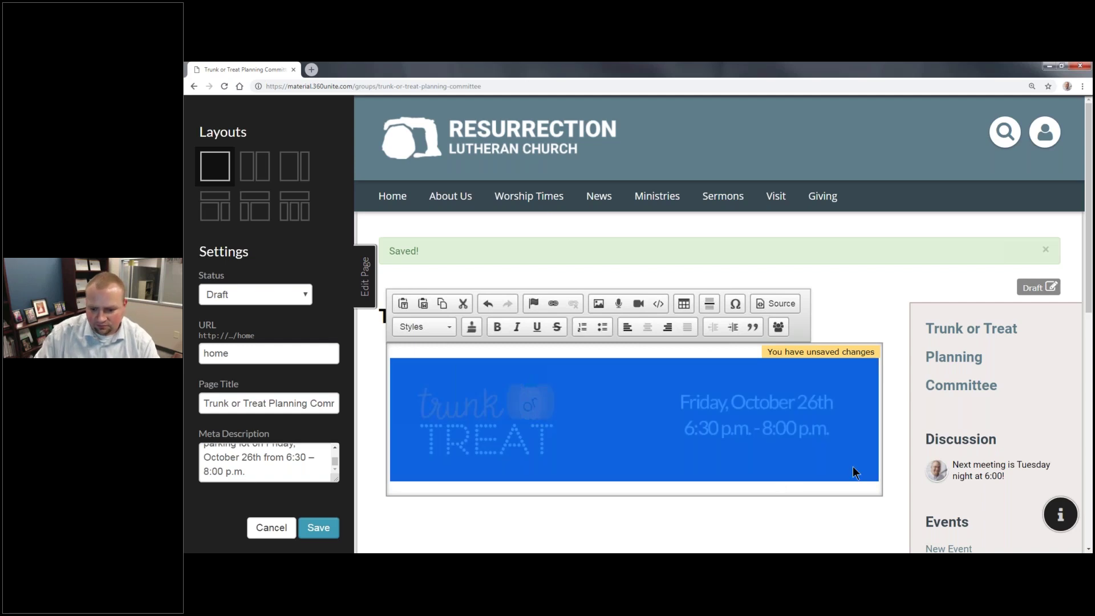
Step: Paste the event text on a new line below the banner
key("Return")
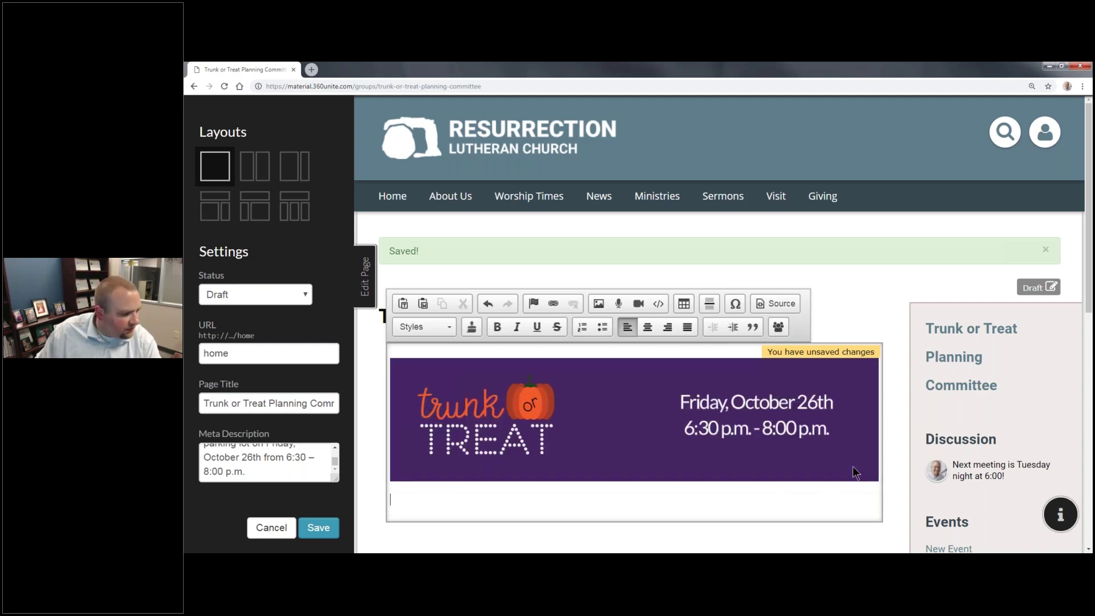
key("alt+Tab")
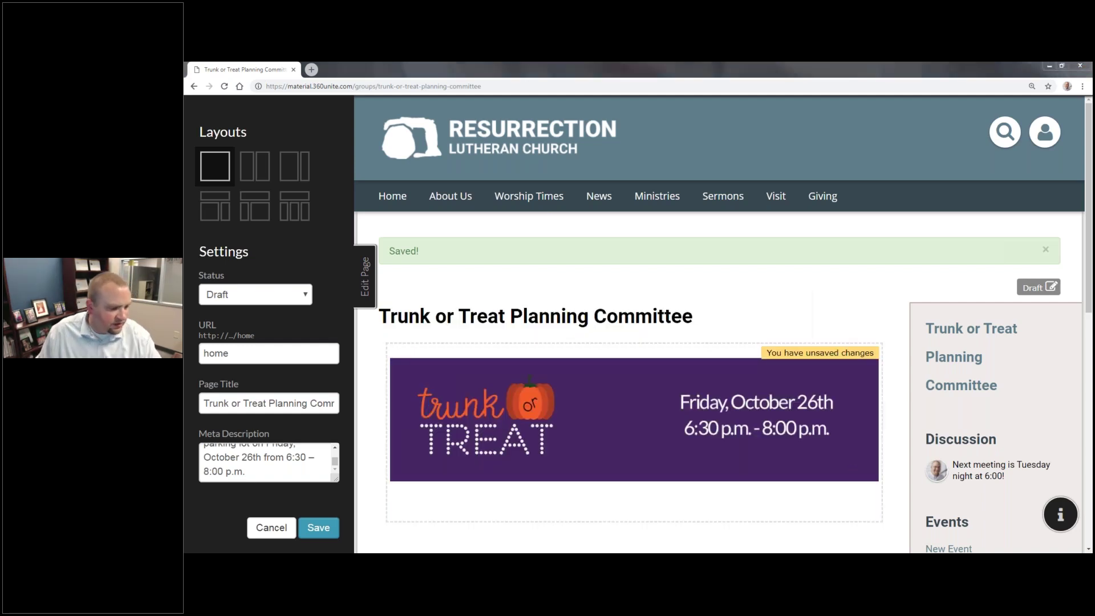
left_click(496, 494)
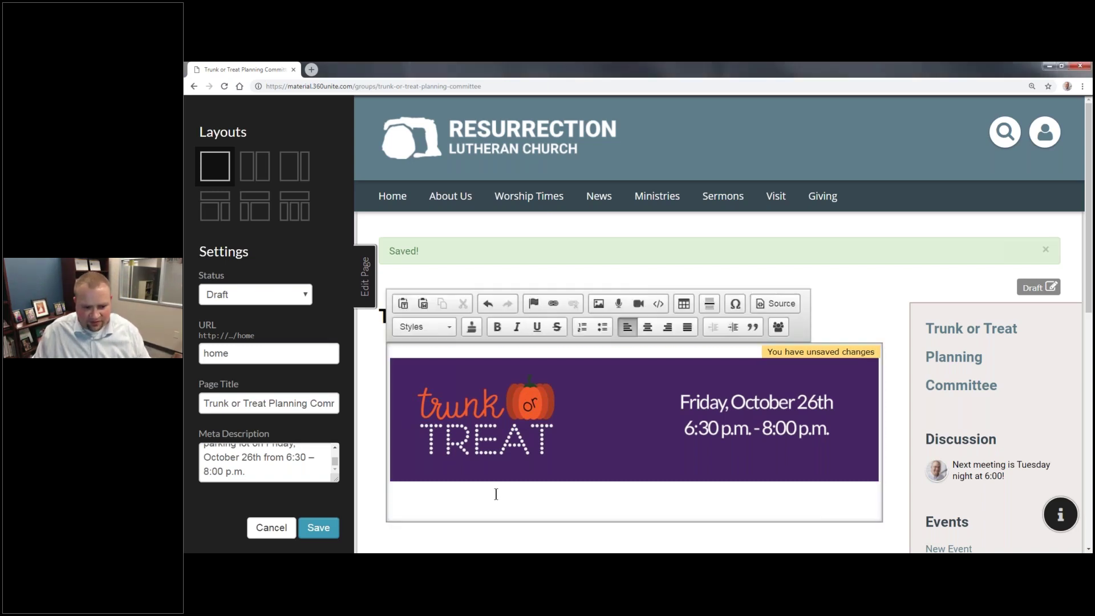
key("ctrl+v")
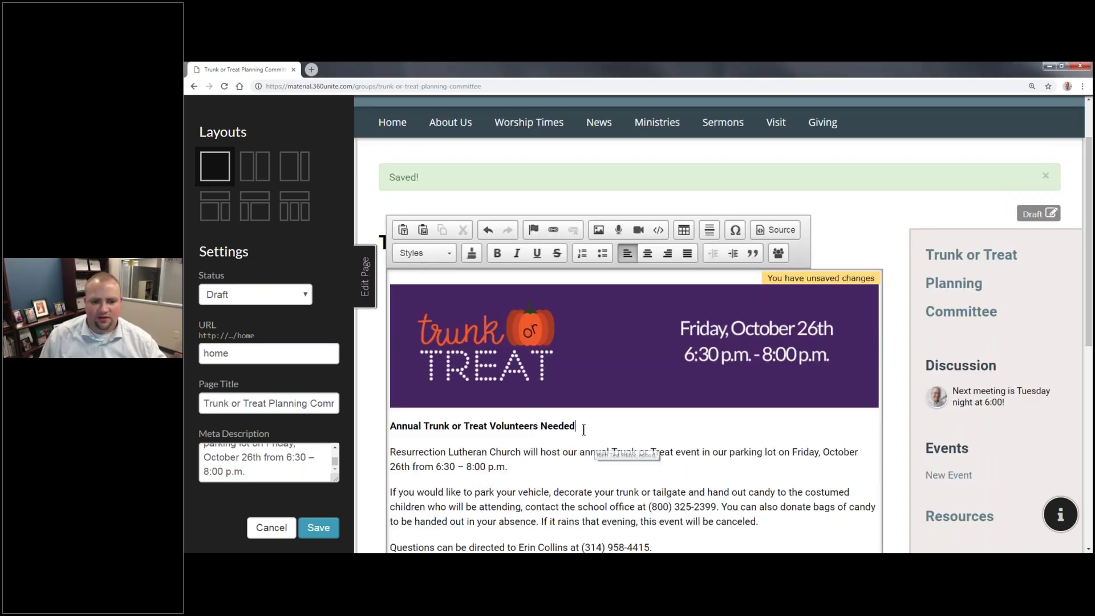
Step: Make 'Annual Trunk or Treat Volunteers Needed' a Heading 3 and save the content
left_click_drag(576, 425, 368, 429)
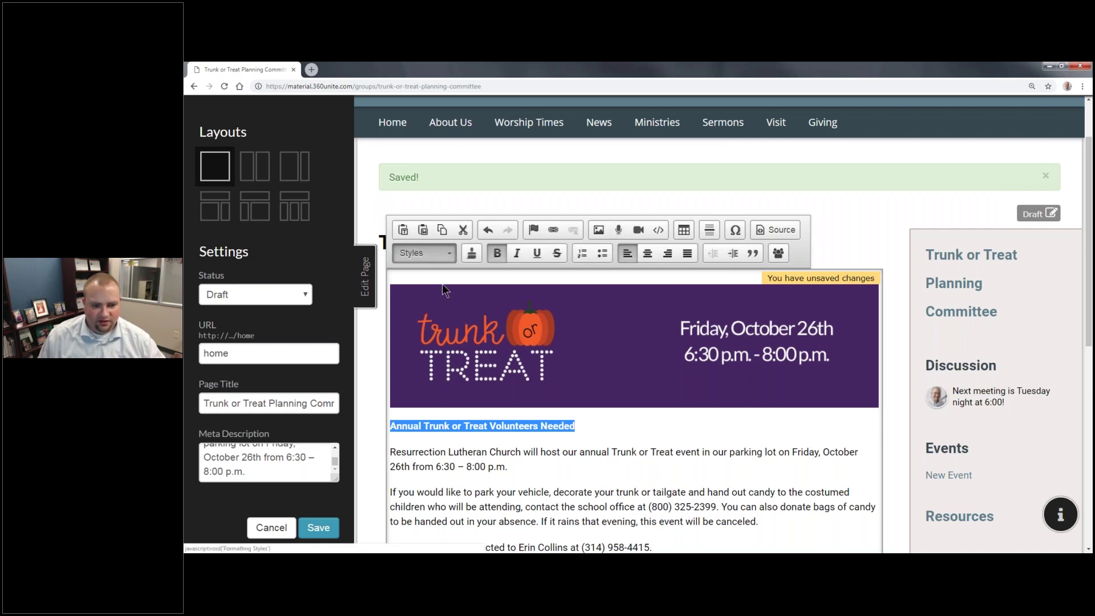
left_click(433, 252)
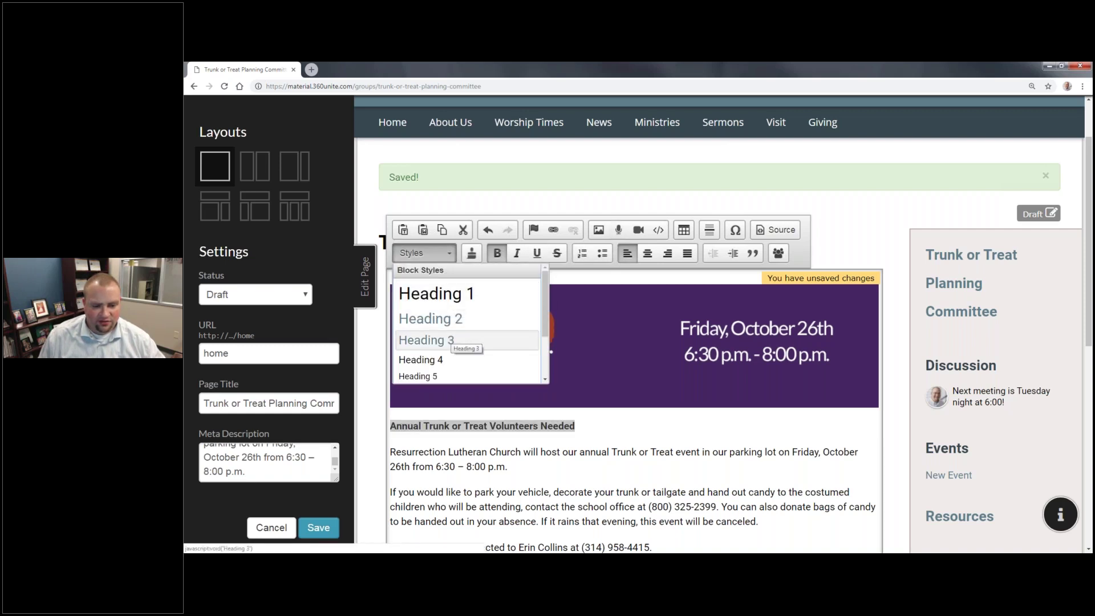
left_click(450, 339)
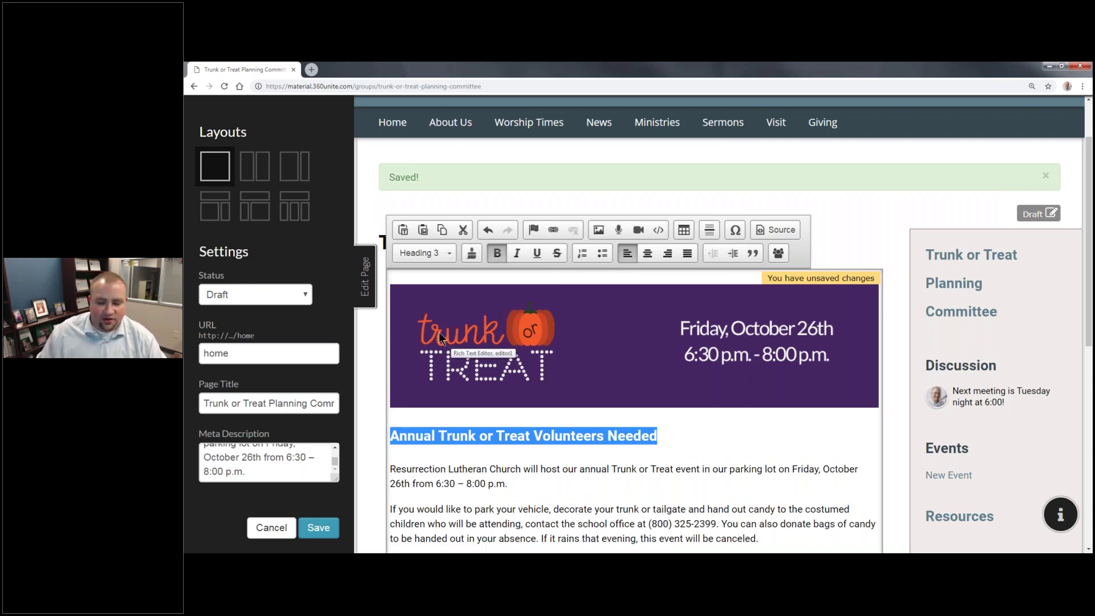
scroll(633, 342, "down", 3)
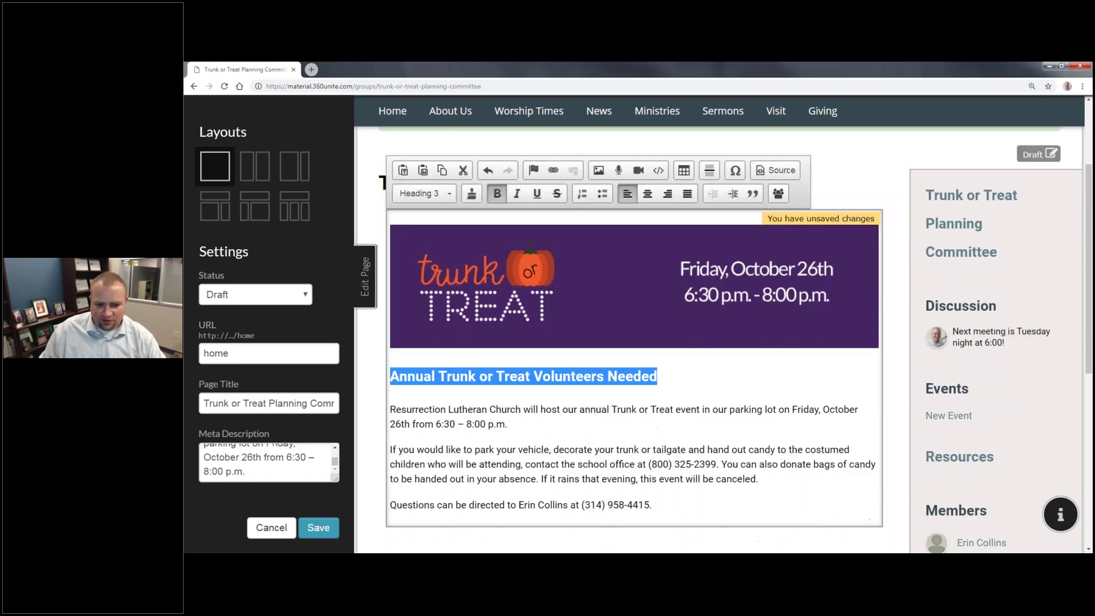
left_click(621, 372)
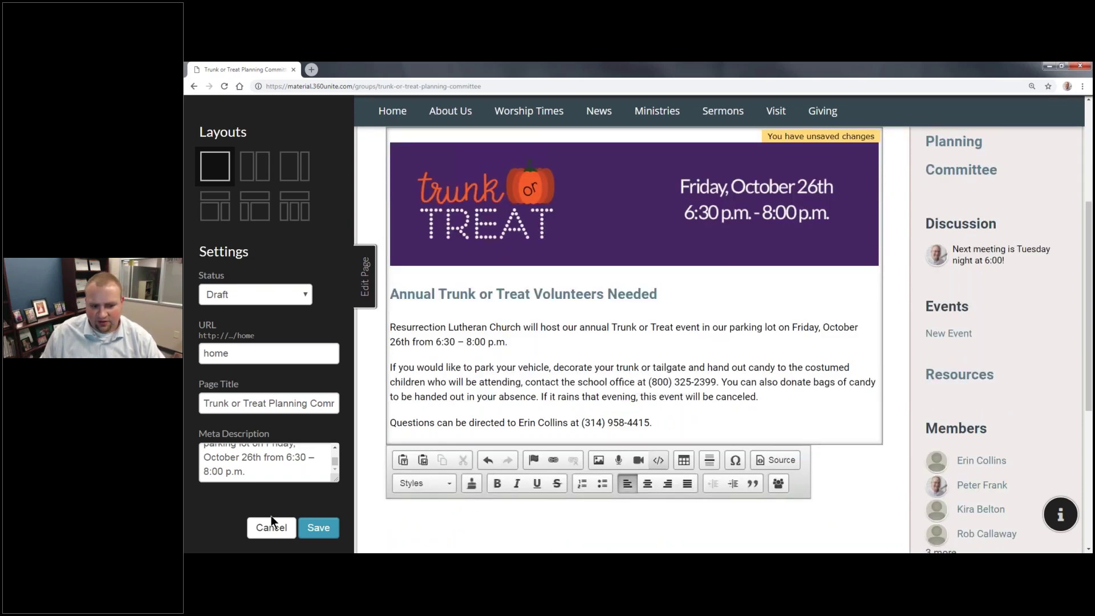
left_click(320, 530)
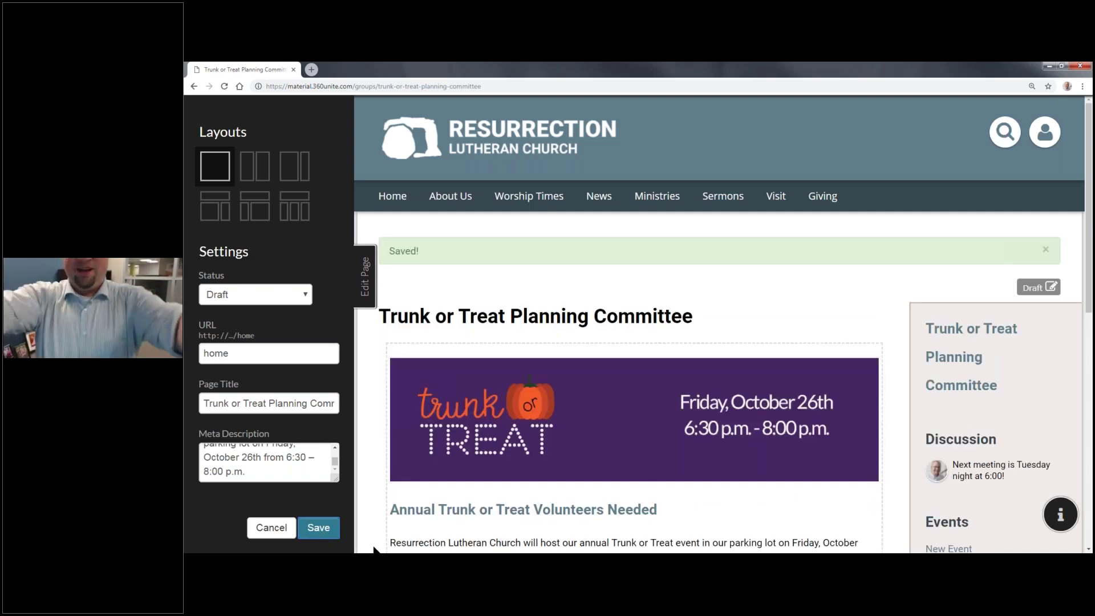
Step: Save the page in the Edit Page panel to close the editor
mouse_move(342, 556)
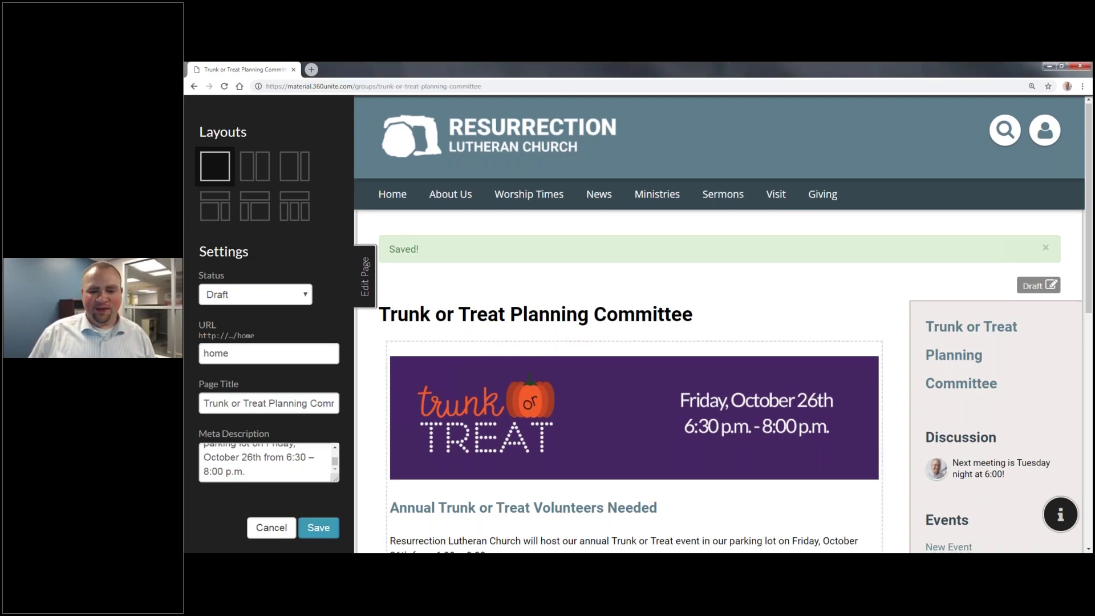
scroll(512, 366, "down", 4)
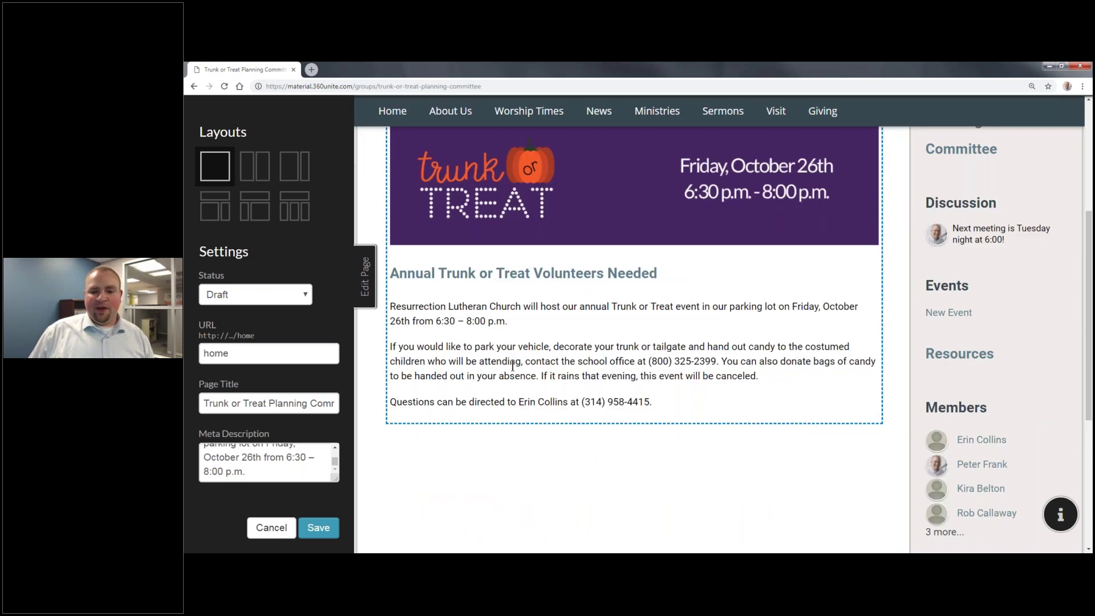
scroll(512, 366, "up", 4)
scroll(566, 361, "down", 2)
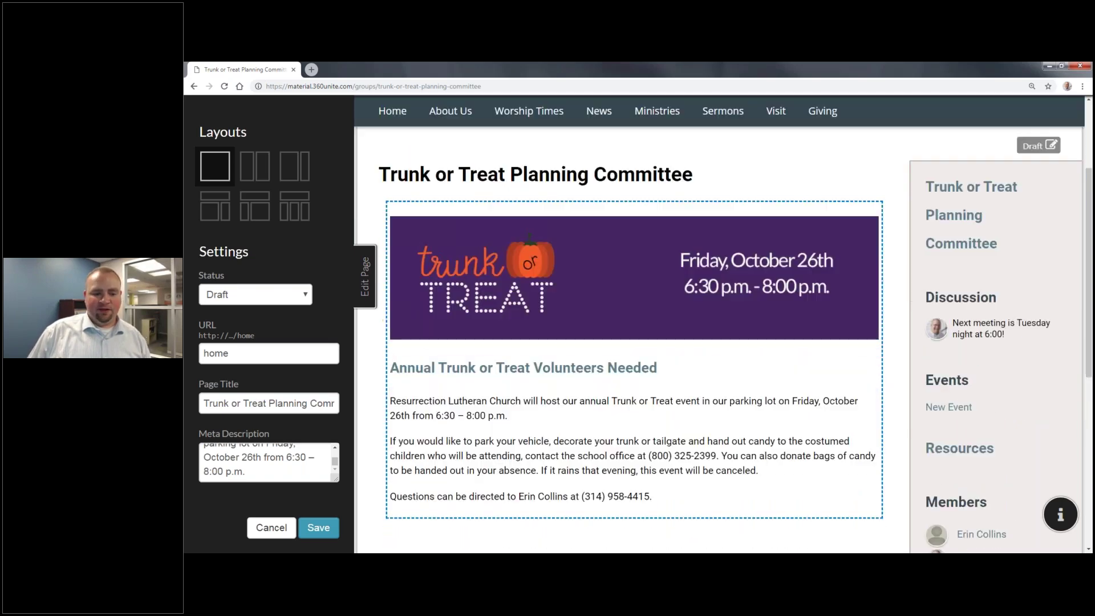
left_click(356, 302)
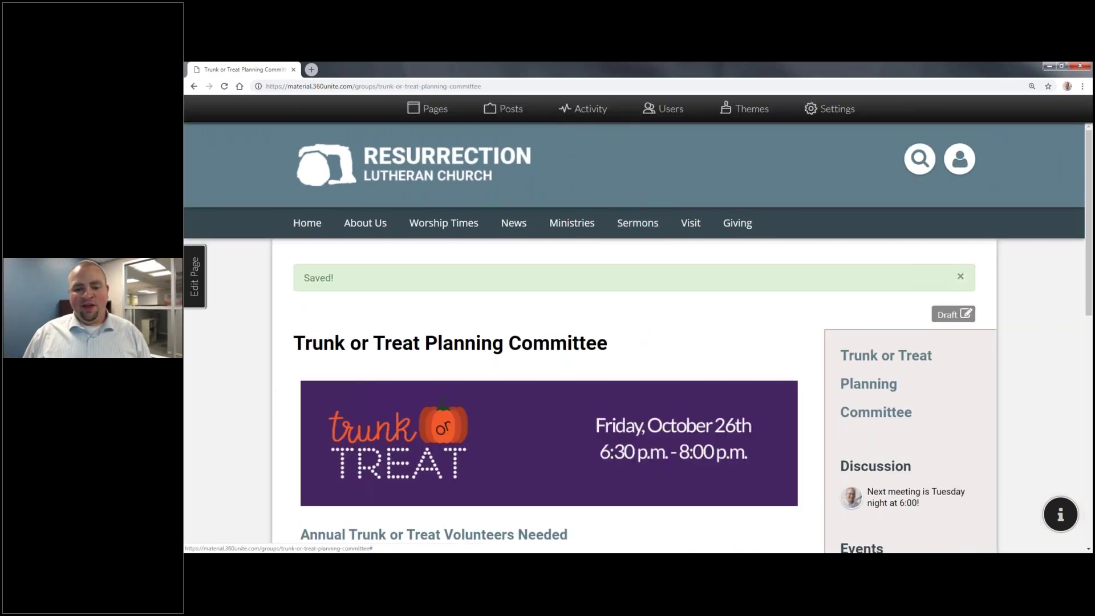
Step: Close the Saved! confirmation and review the finished committee page
left_click(960, 276)
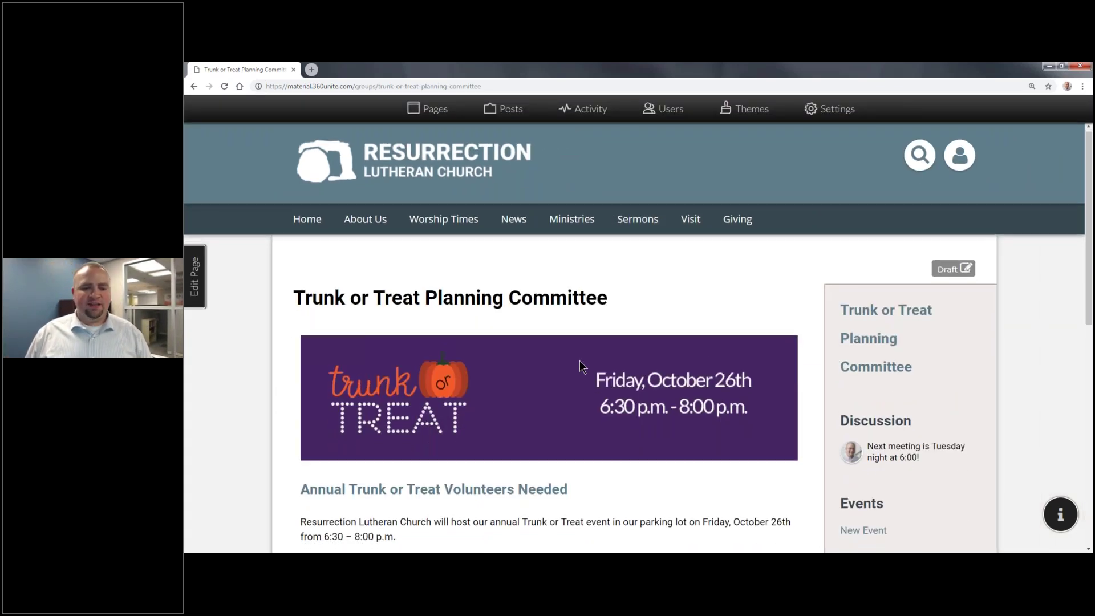
scroll(579, 360, "down", 3)
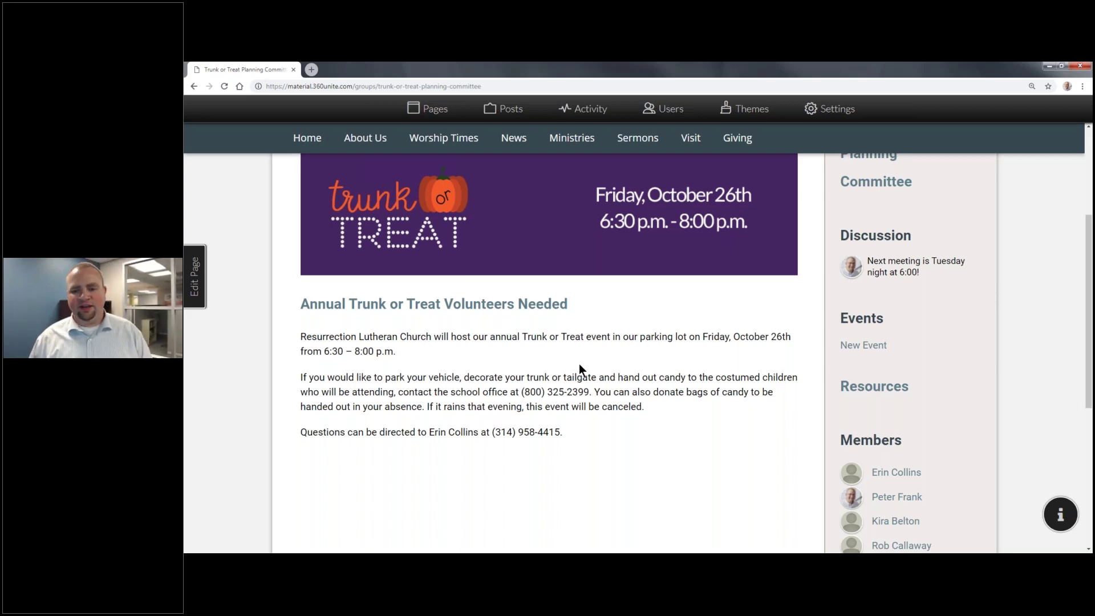
scroll(699, 331, "up", 3)
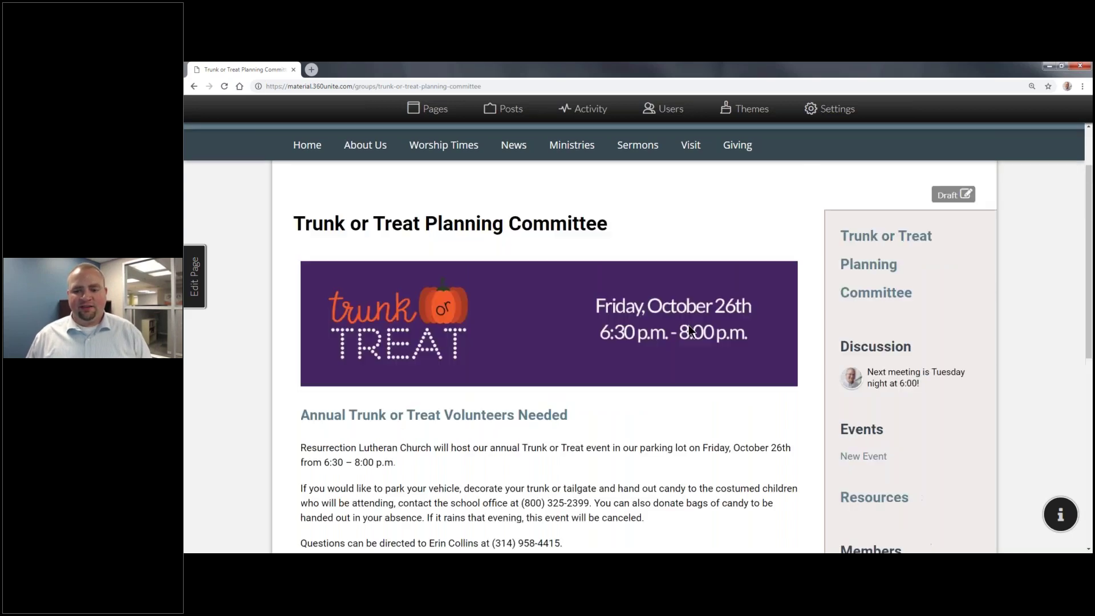
scroll(690, 331, "up", 1)
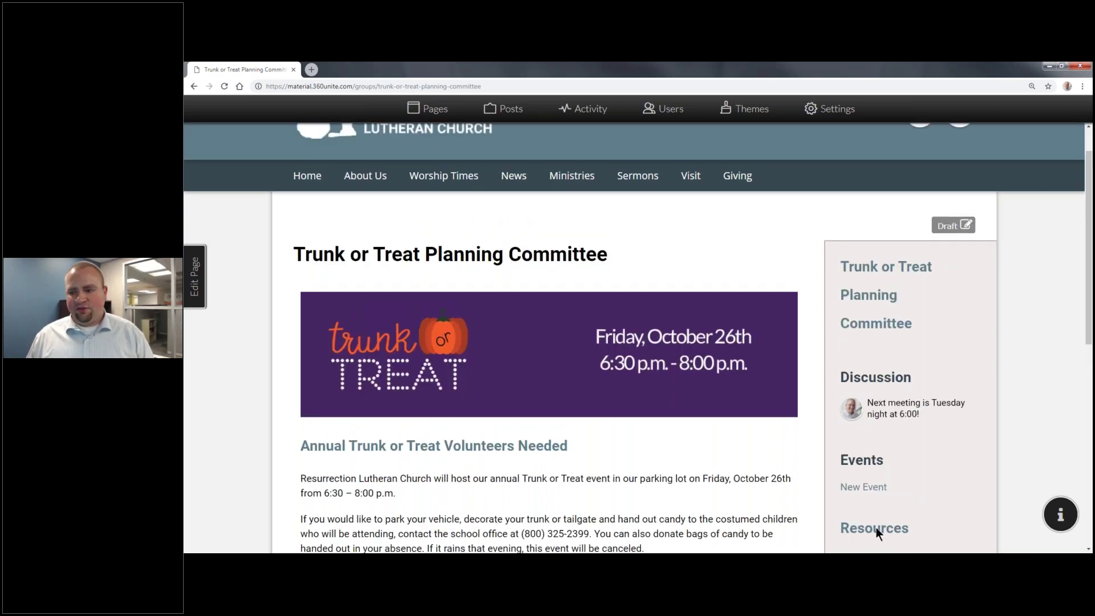
scroll(875, 527, "down", 3)
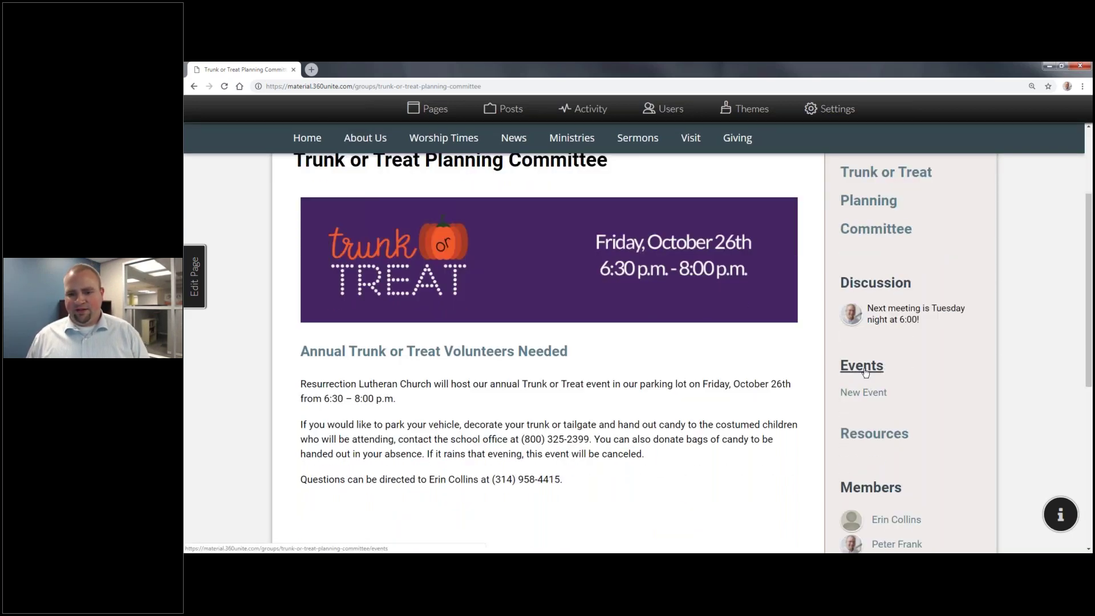
Step: Open the group's Events calendar and start a new event on October 3, 2018
left_click(865, 372)
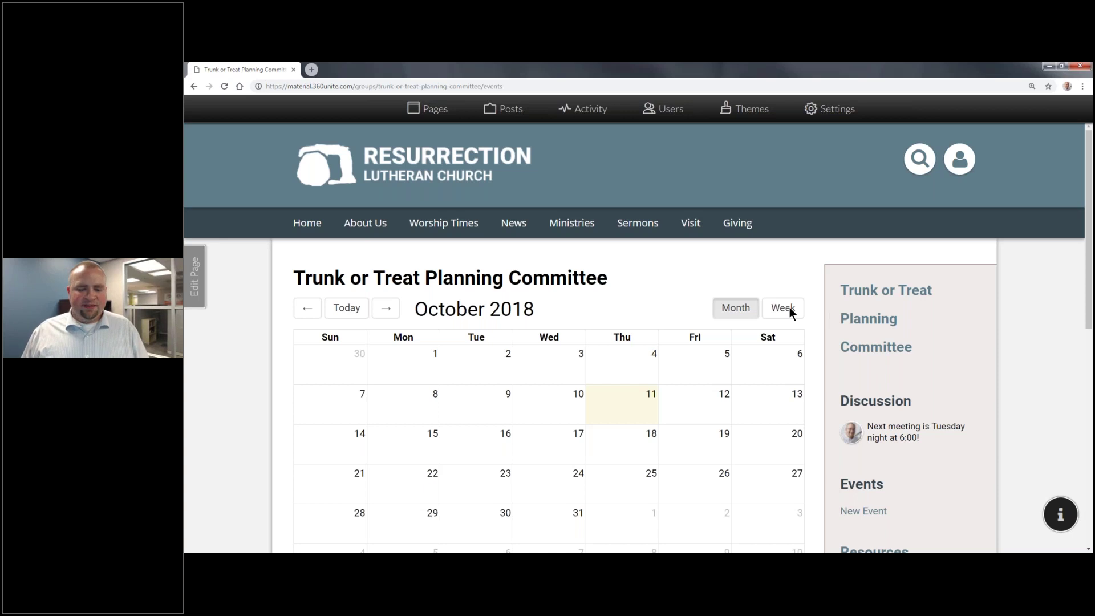
scroll(764, 317, "down", 3)
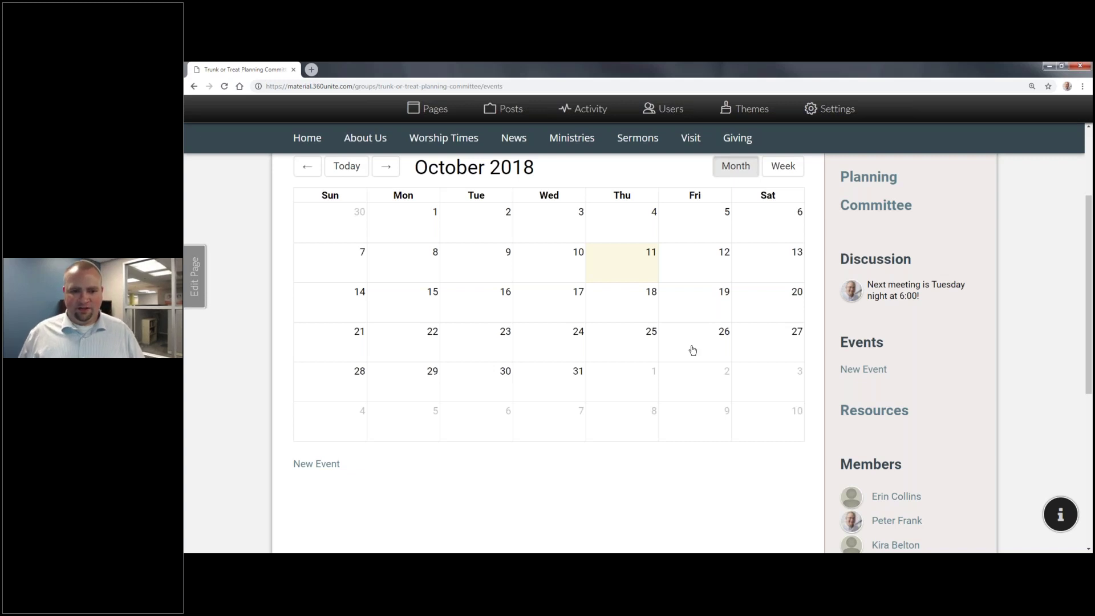
left_click(569, 230)
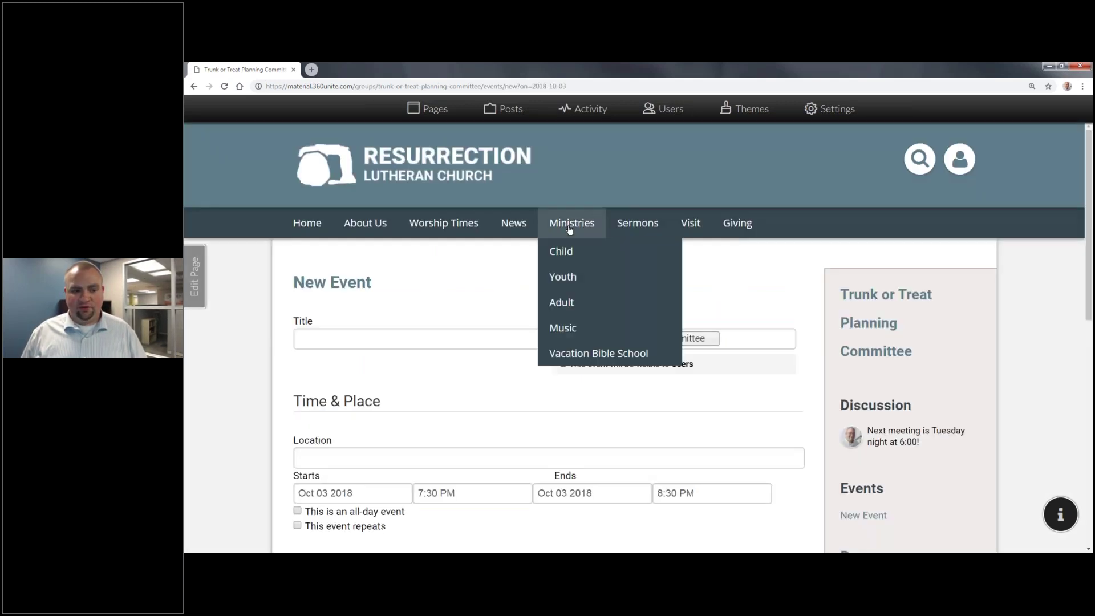
Step: Title the event 'Trunk or Treat Planning Commitee Meeting'
left_click(386, 343)
type("Plann ing")
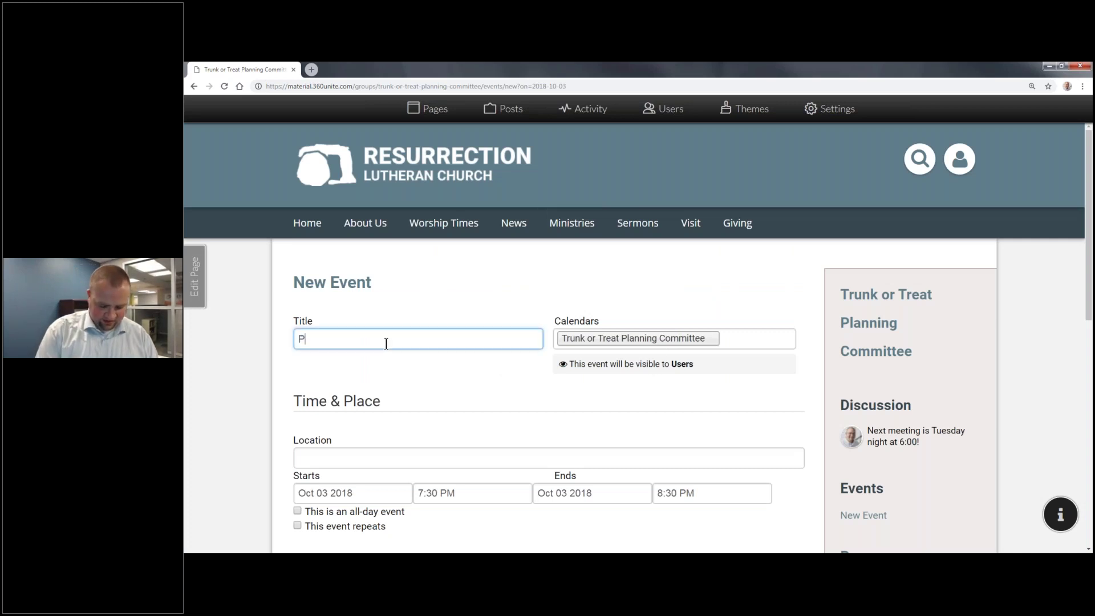
key("BackSpace")
key("BackSpace")
key("BackSpace")
key("BackSpace")
type("ing Commit")
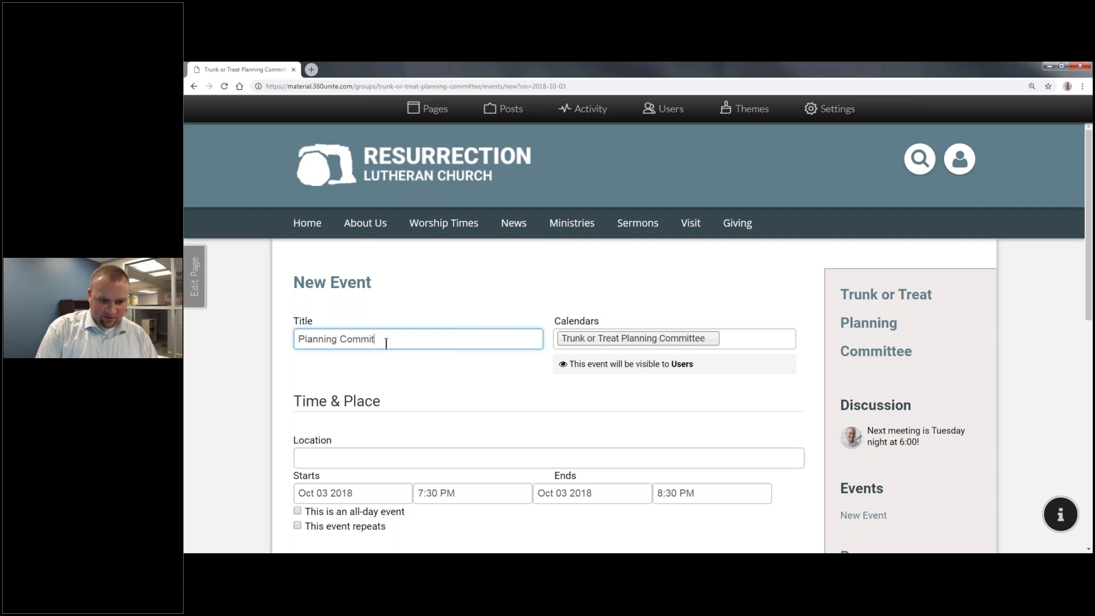
type("ee MeetingTrunk o r")
key("BackSpace")
key("BackSpace")
key("BackSpace")
type("r Treat")
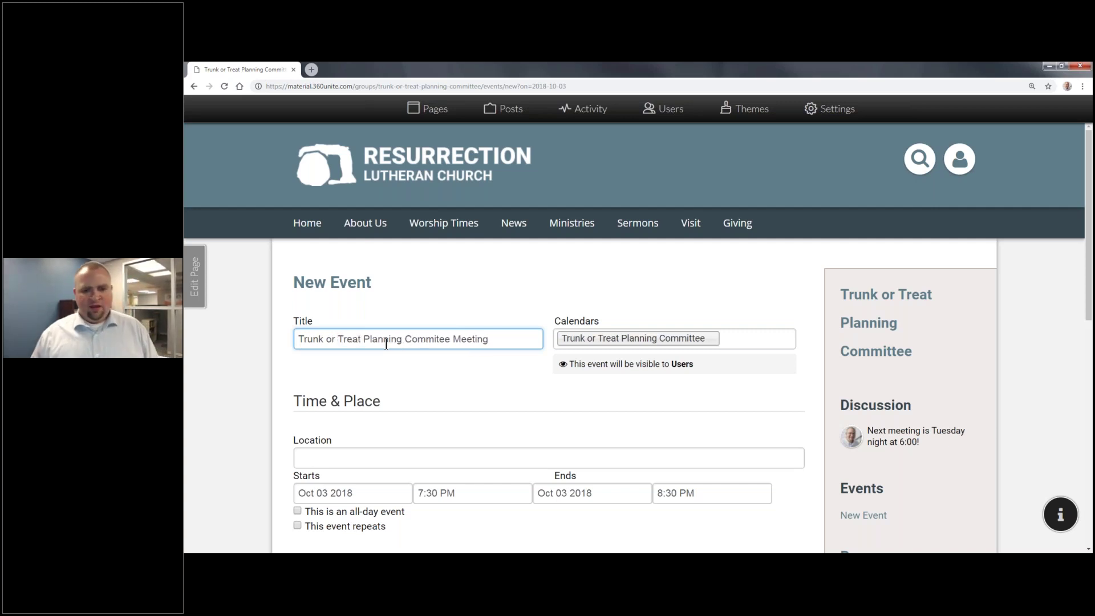
scroll(552, 280, "down", 3)
scroll(637, 211, "up", 2)
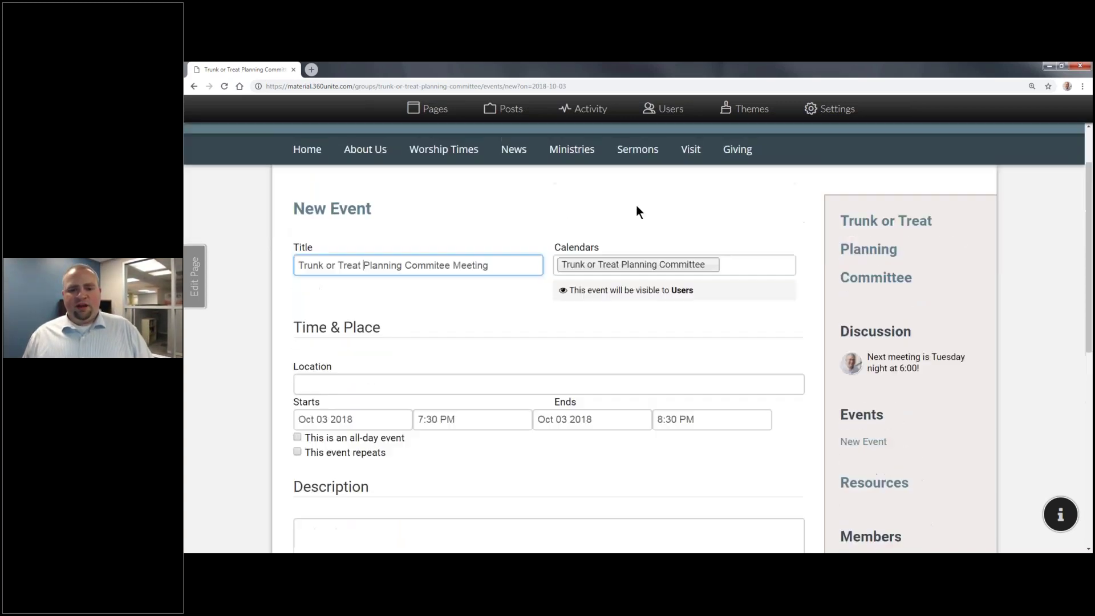
scroll(637, 211, "up", 1)
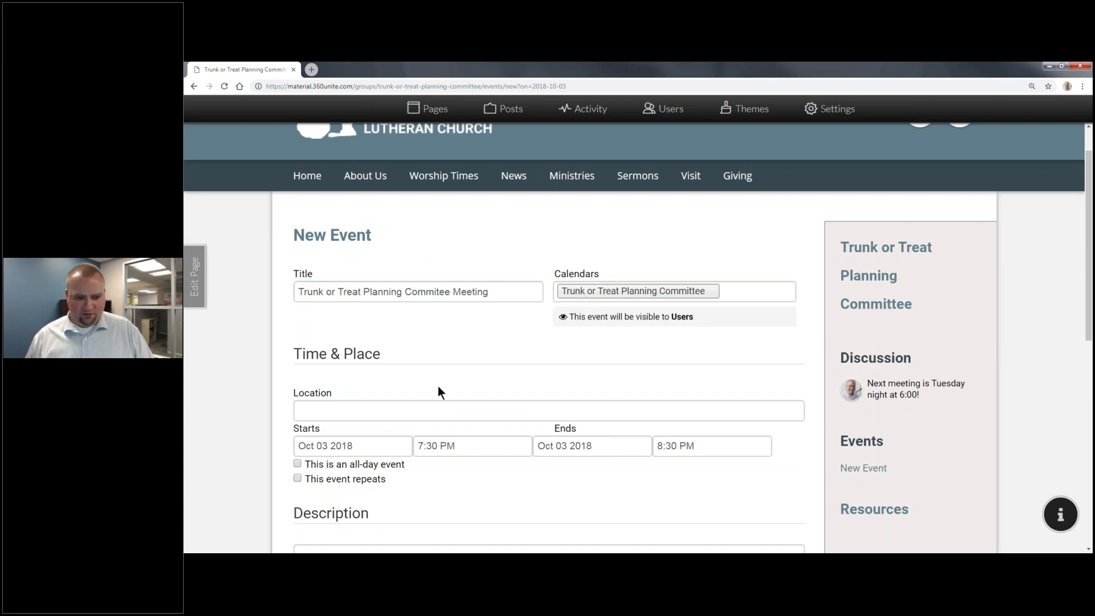
scroll(437, 385, "down", 3)
Step: Set the event location to Conference Room
left_click(351, 317)
type("Confreence")
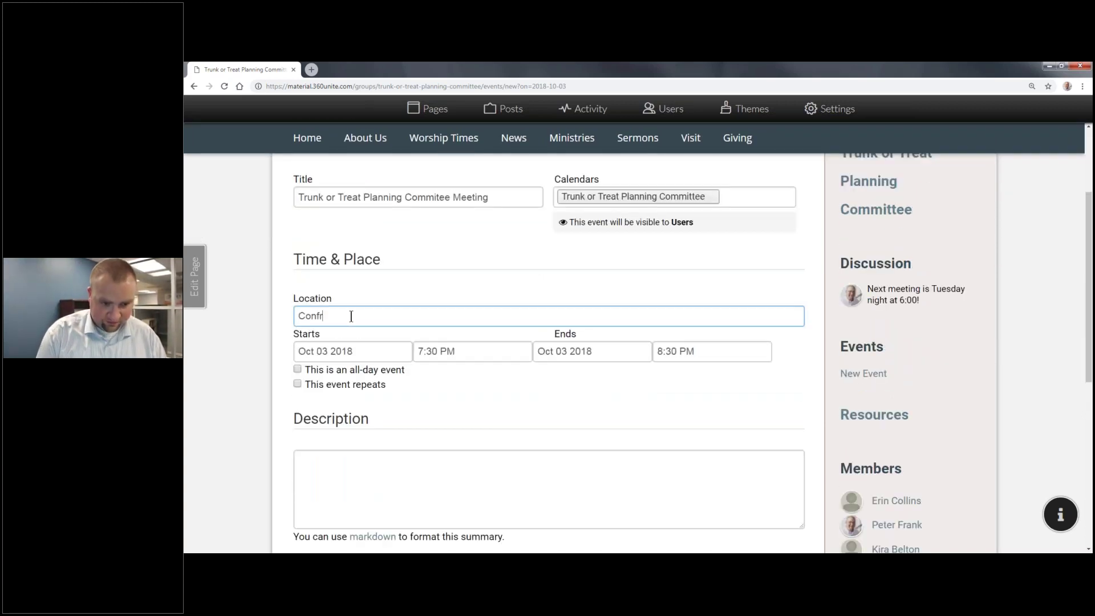
key("BackSpace")
key("BackSpace")
key("BackSpace")
key("BackSpace")
key("BackSpace")
key("BackSpace")
type("erence Room")
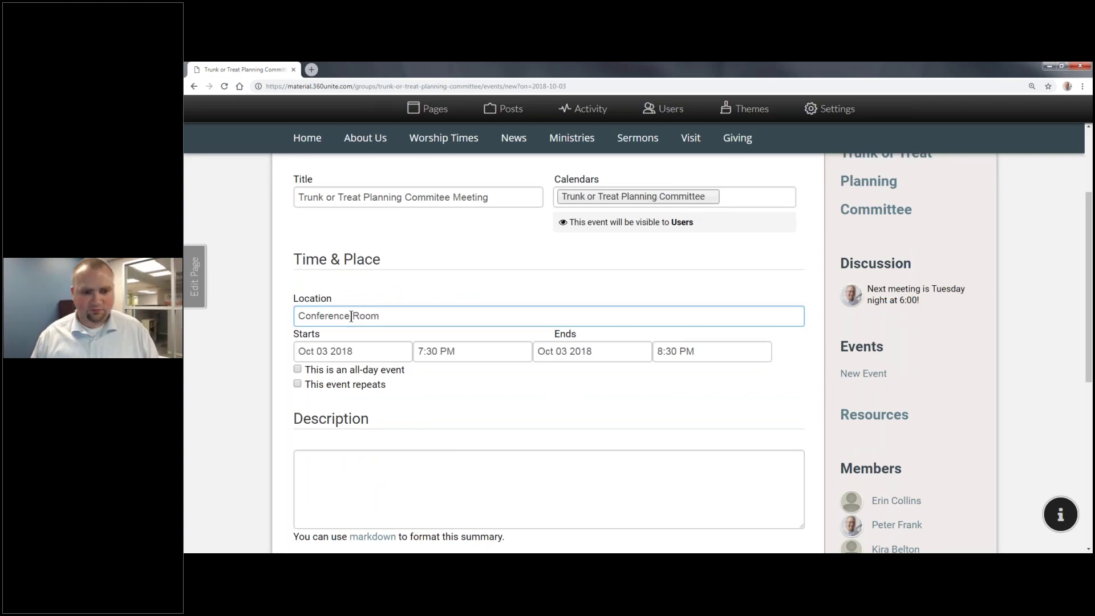
Step: Set the meeting to run 6:30–7:30 PM and mark it as repeating
left_click(420, 351)
key("Down")
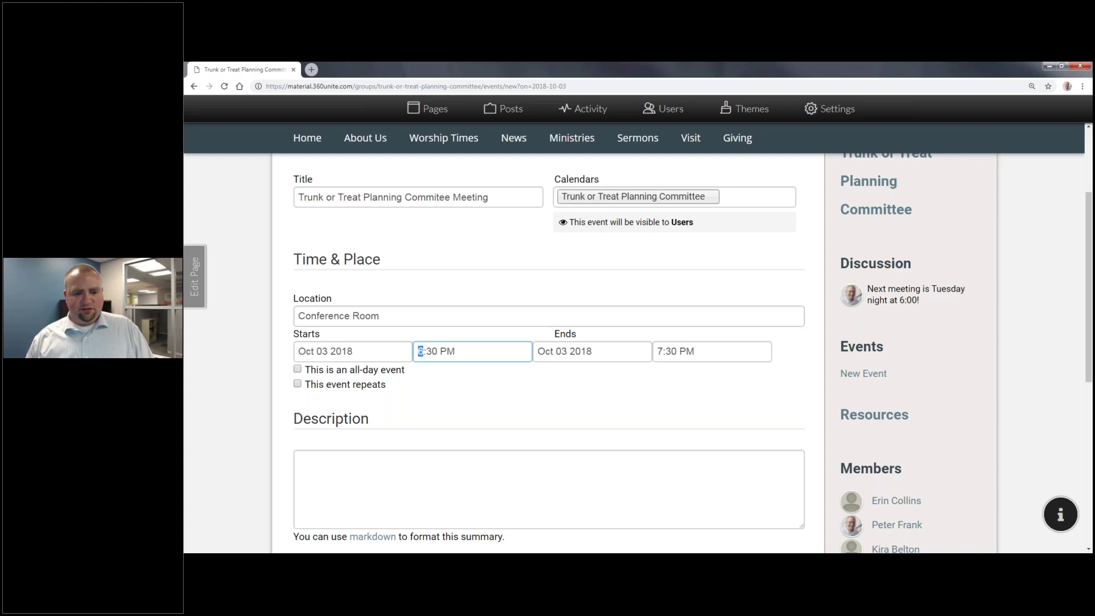
key("Tab")
left_click(702, 350)
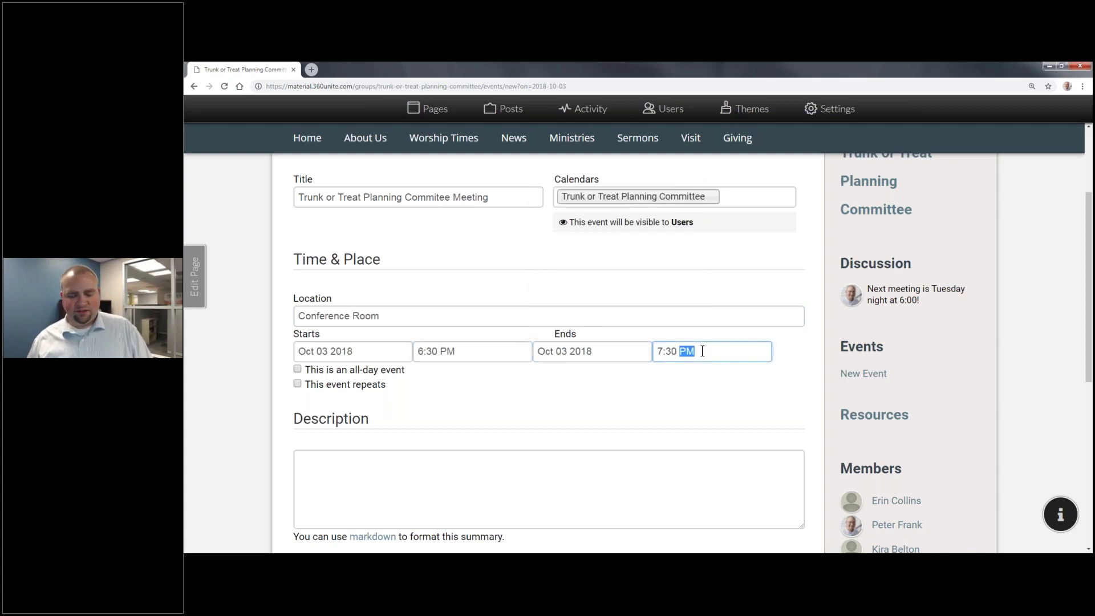
left_click(351, 390)
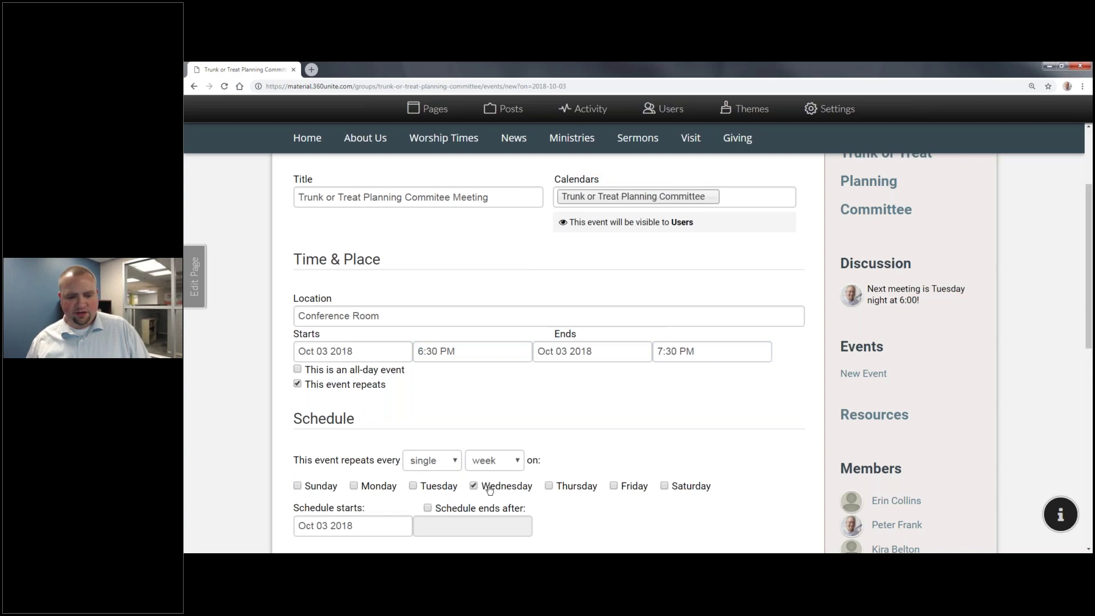
Step: Set the weekly repeating schedule to run from October 3 to October 24, 2018
scroll(489, 489, "down", 2)
double_click(341, 430)
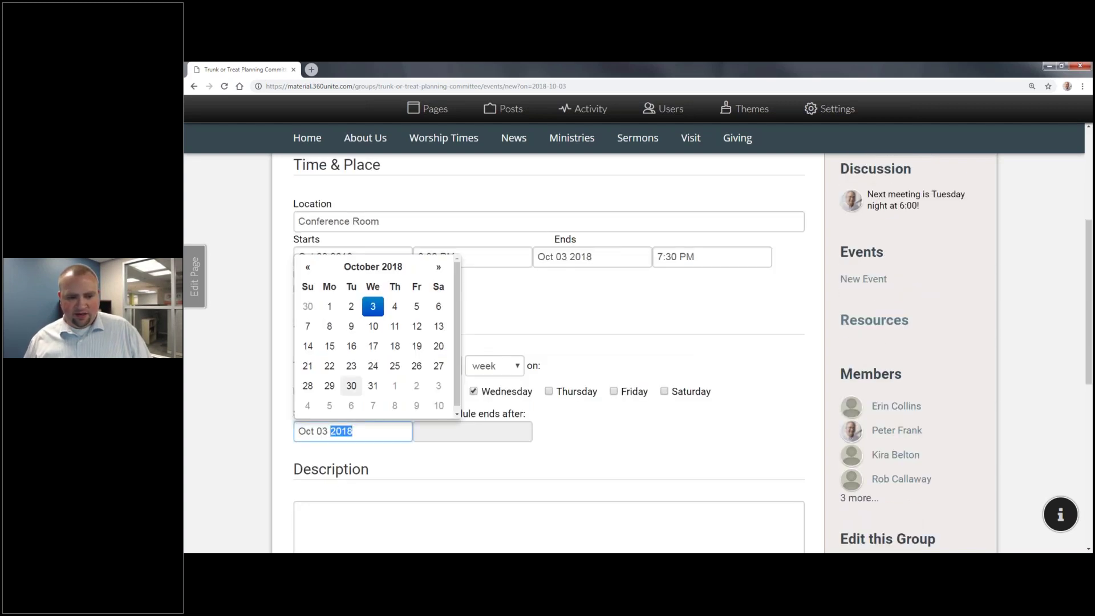
key("BackSpace")
left_click(489, 435)
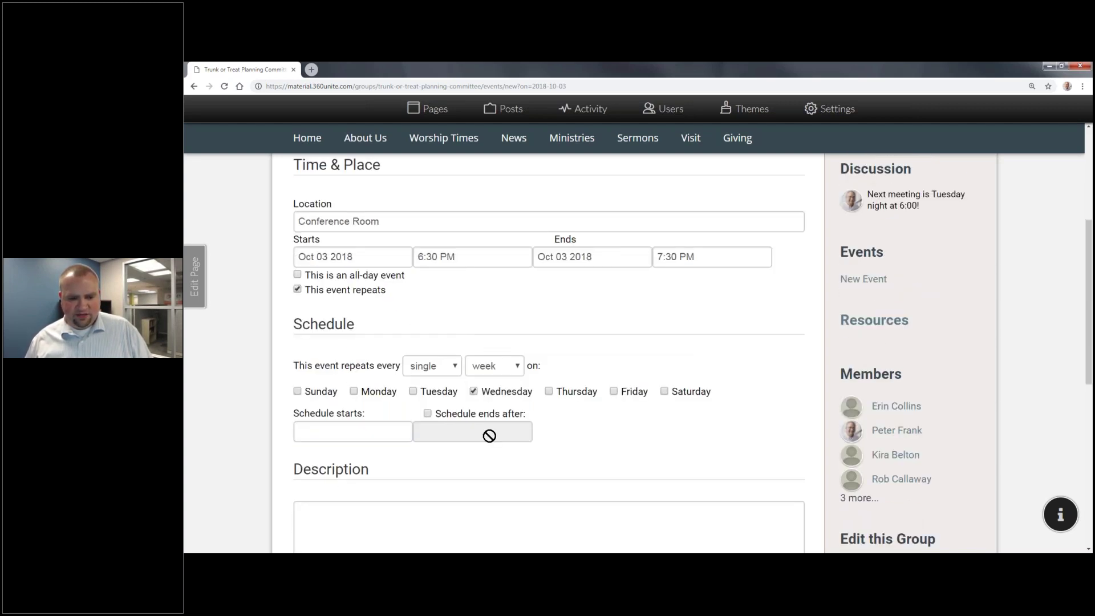
left_click(489, 435)
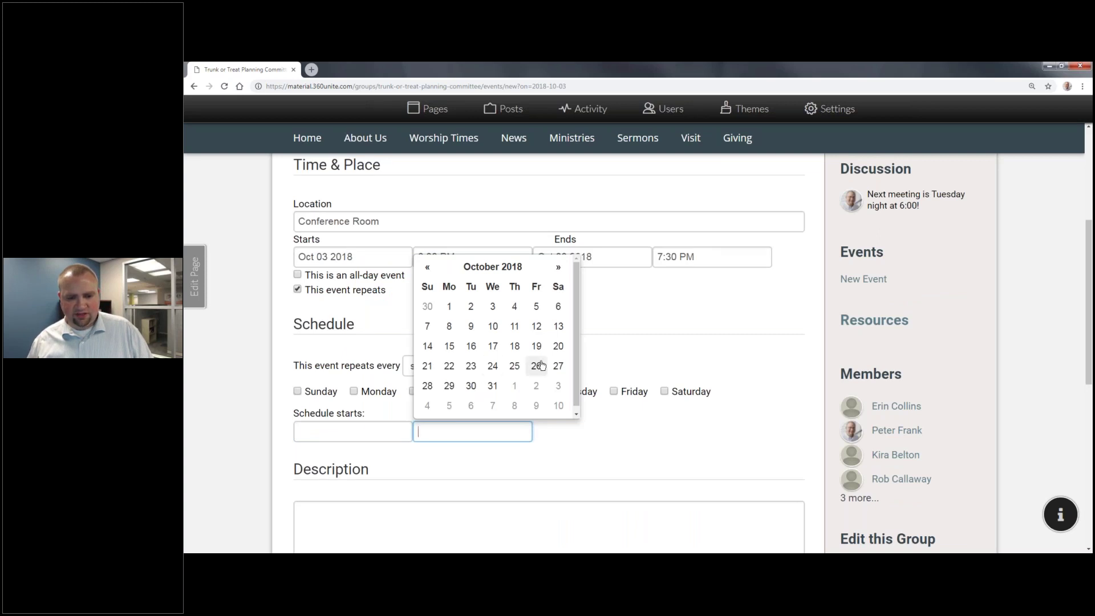
left_click(493, 366)
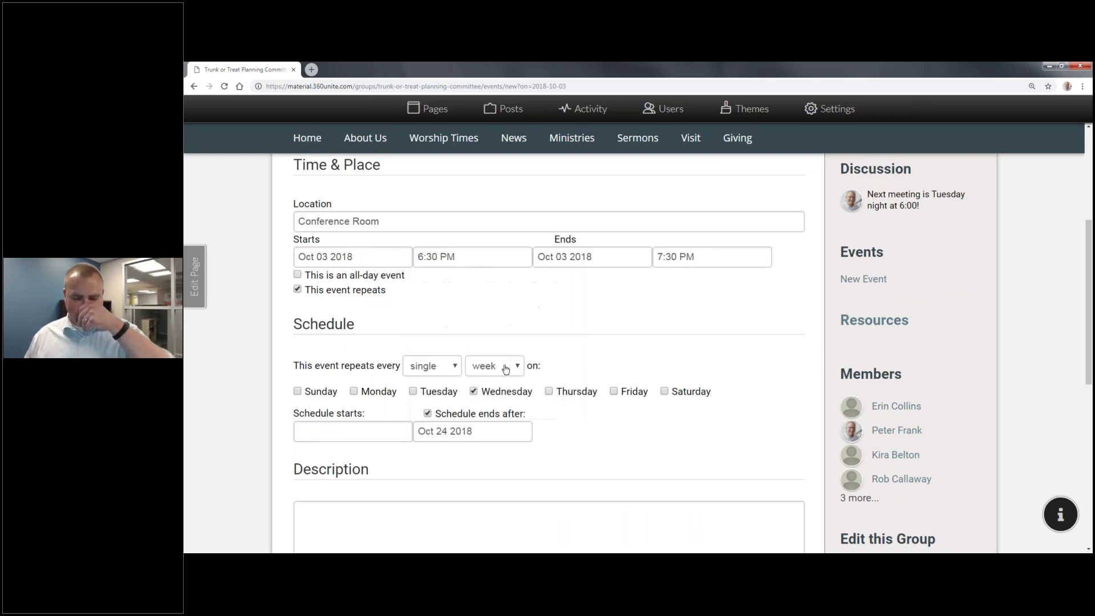
left_click(352, 431)
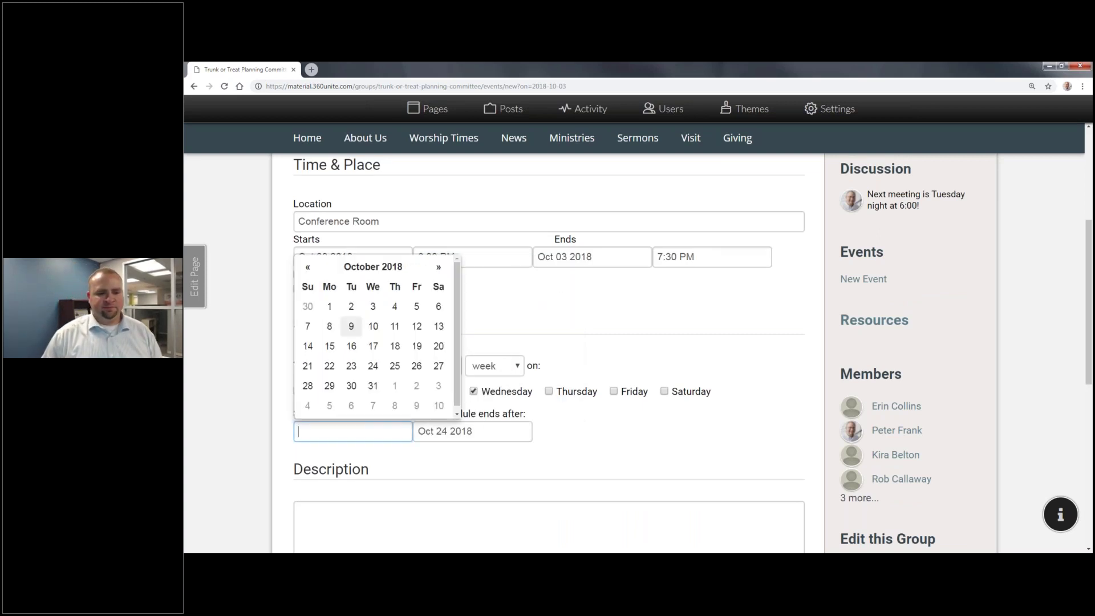
left_click(372, 306)
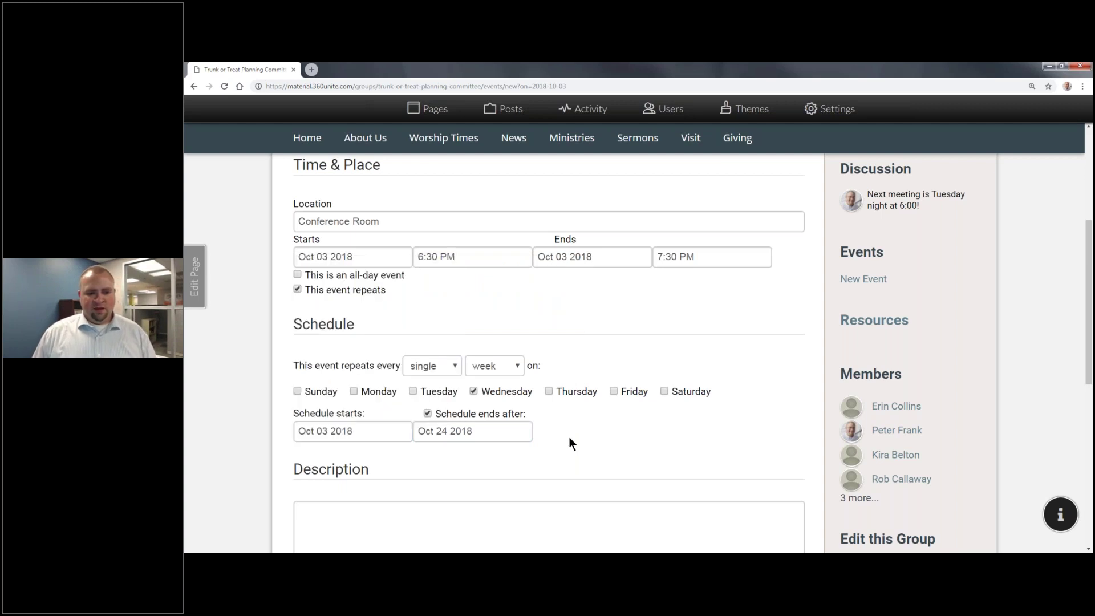
Step: Enter the event description 'The weekly planning meeting.'
scroll(569, 439, "down", 4)
left_click(582, 337)
type("The weekly planning meeting.")
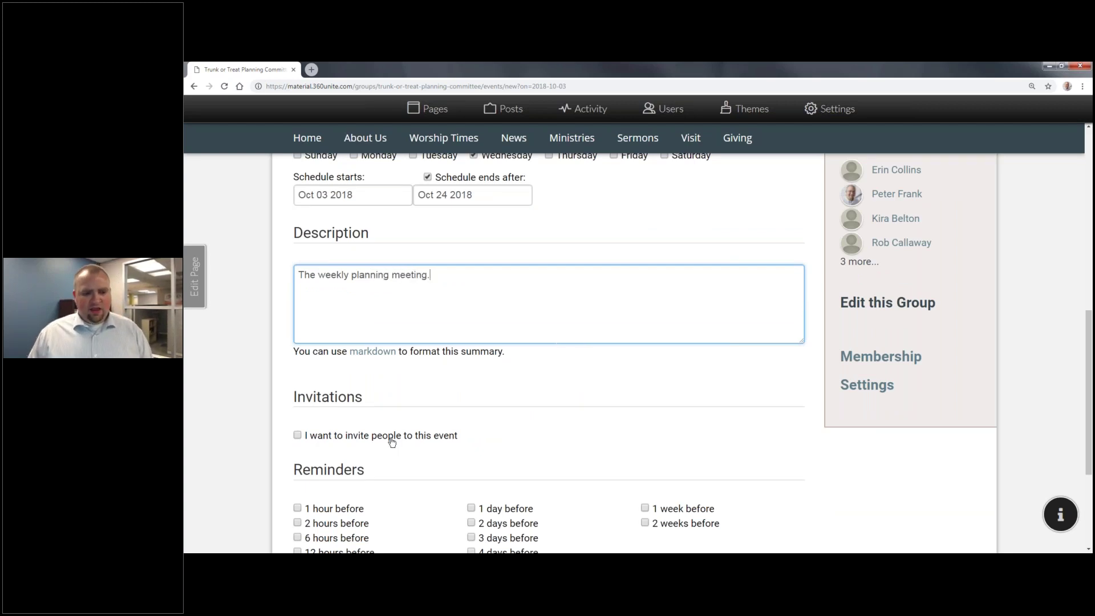
Step: Turn on invitations and invite all seven committee members with Select All
left_click(385, 437)
scroll(416, 438, "down", 2)
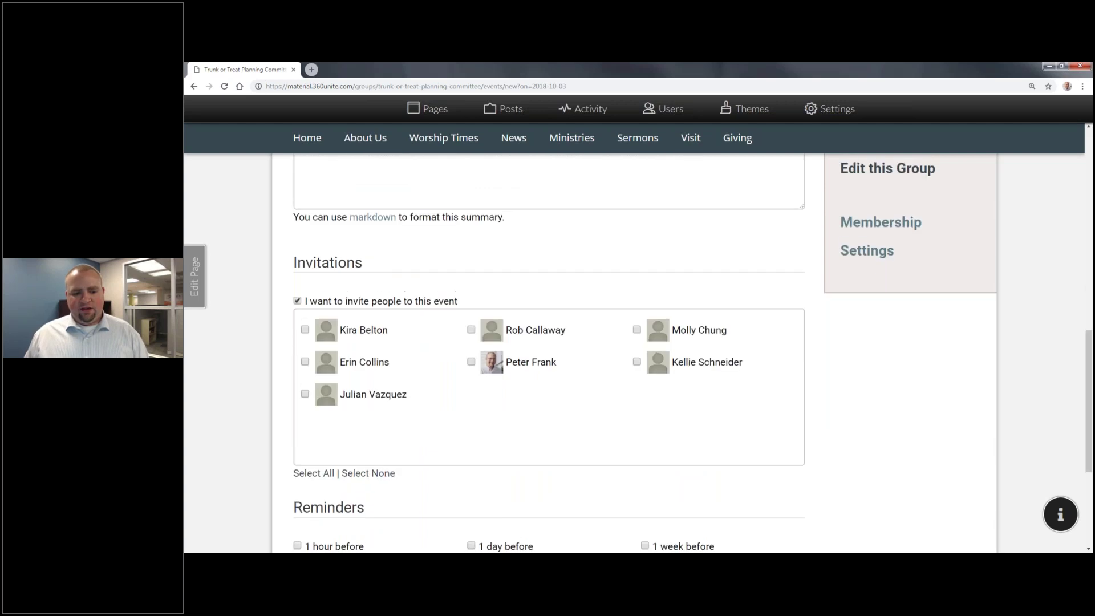
left_click(326, 514)
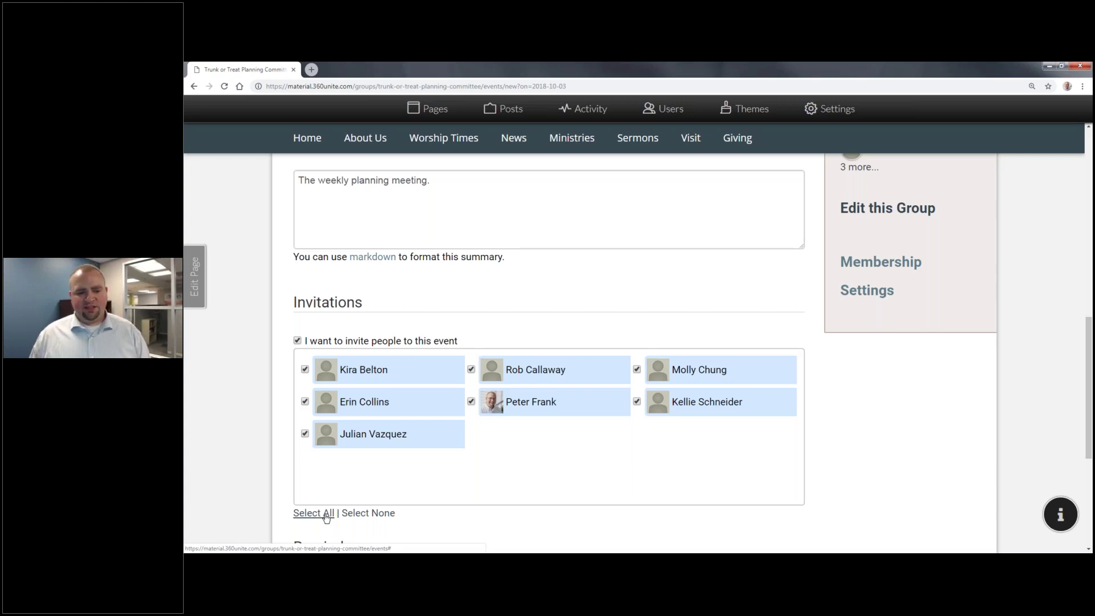
scroll(403, 453, "down", 4)
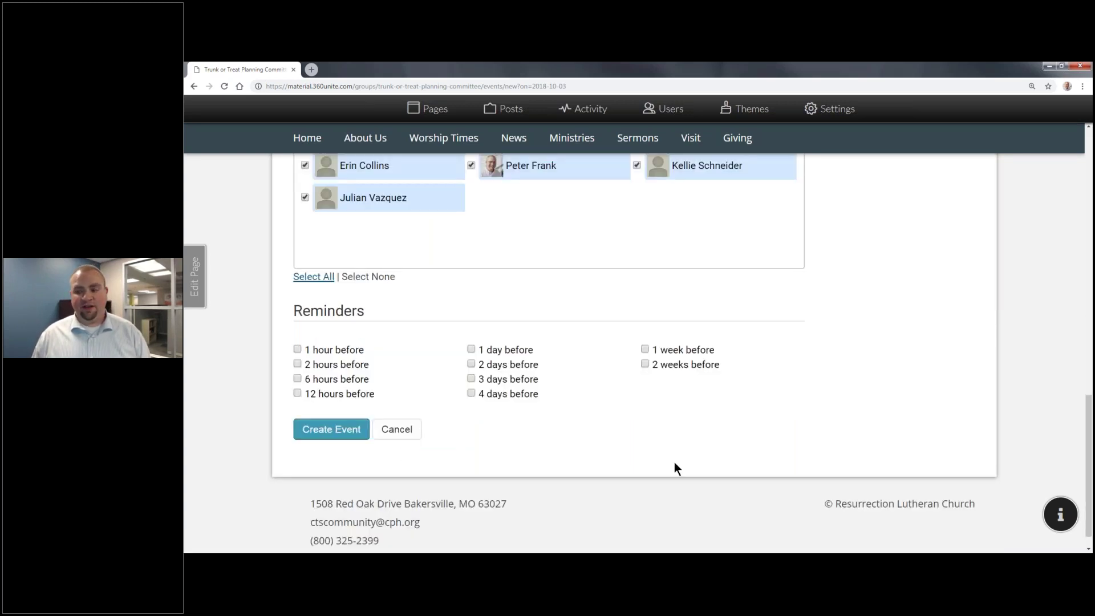
key("alt+Tab")
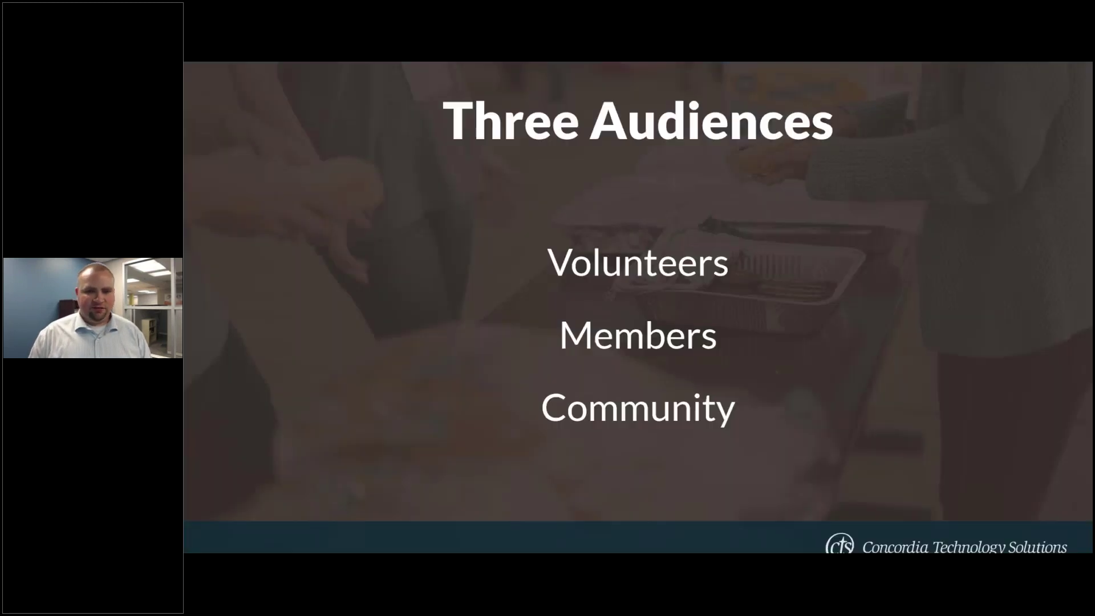
key("Right")
key("Right")
key("Left")
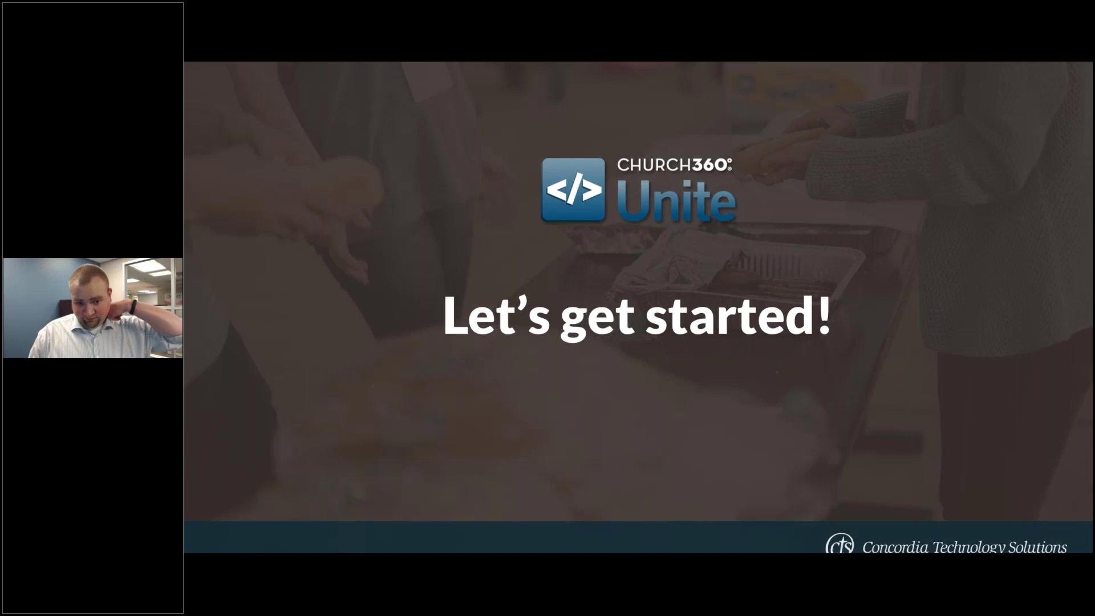
key("Left")
key("Left")
key("Left")
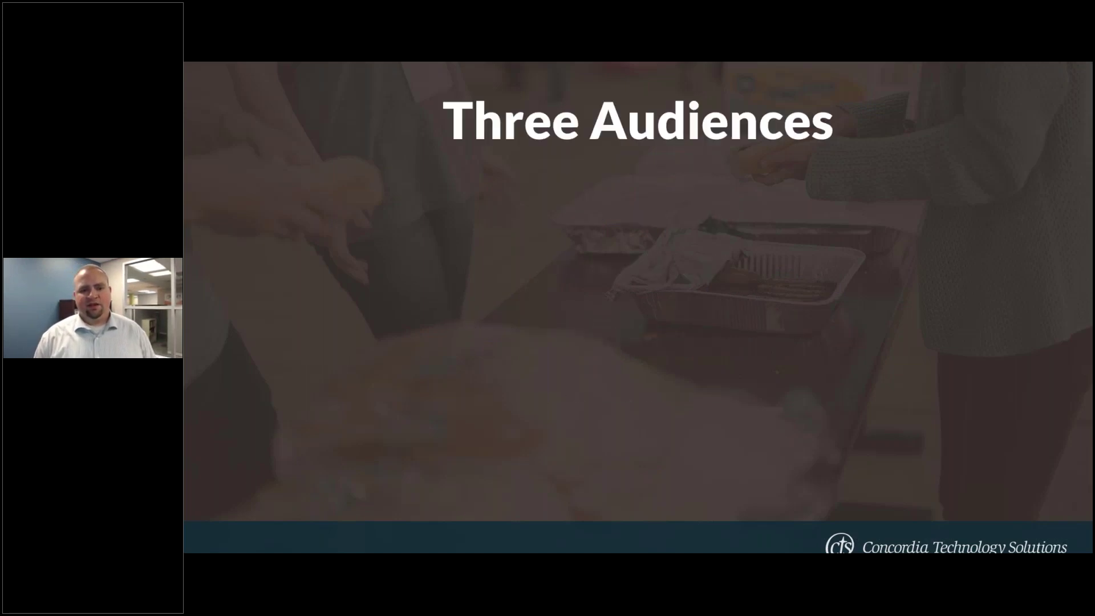
key("Left")
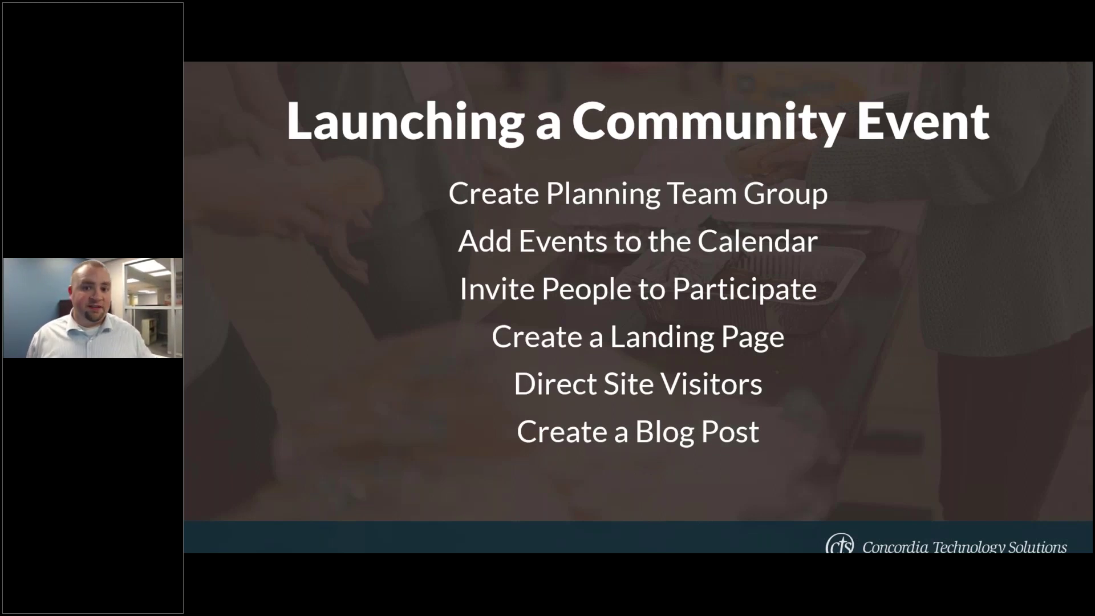
key("alt+Tab")
key("alt+Tab")
key("alt+Tab")
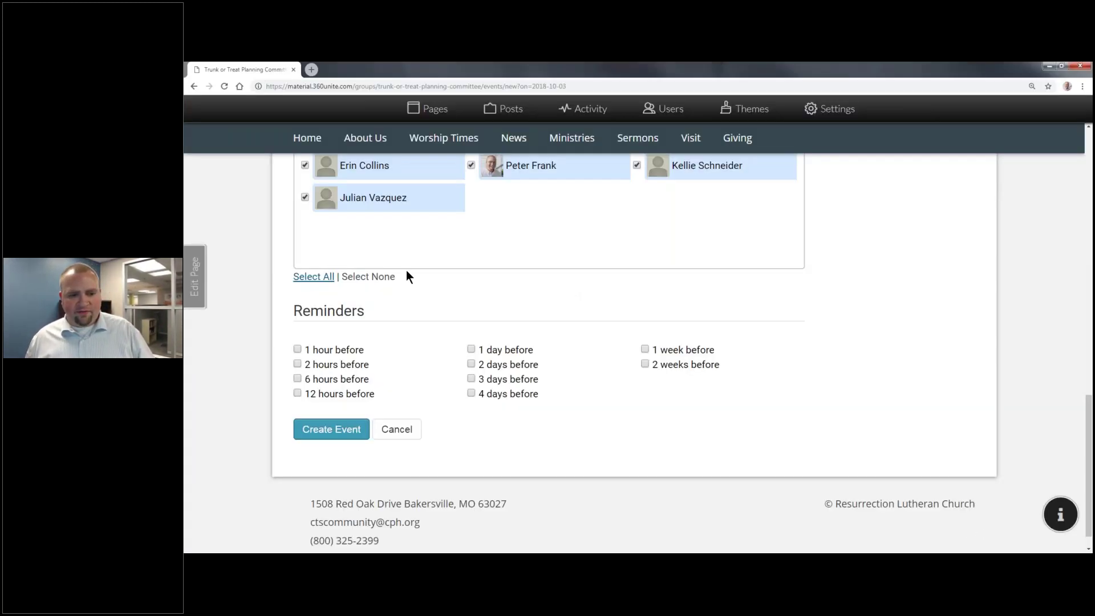
Step: Tick reminders at 1 hour, 12 hours and 1 day before, then create the planning meeting
scroll(678, 349, "up", 3)
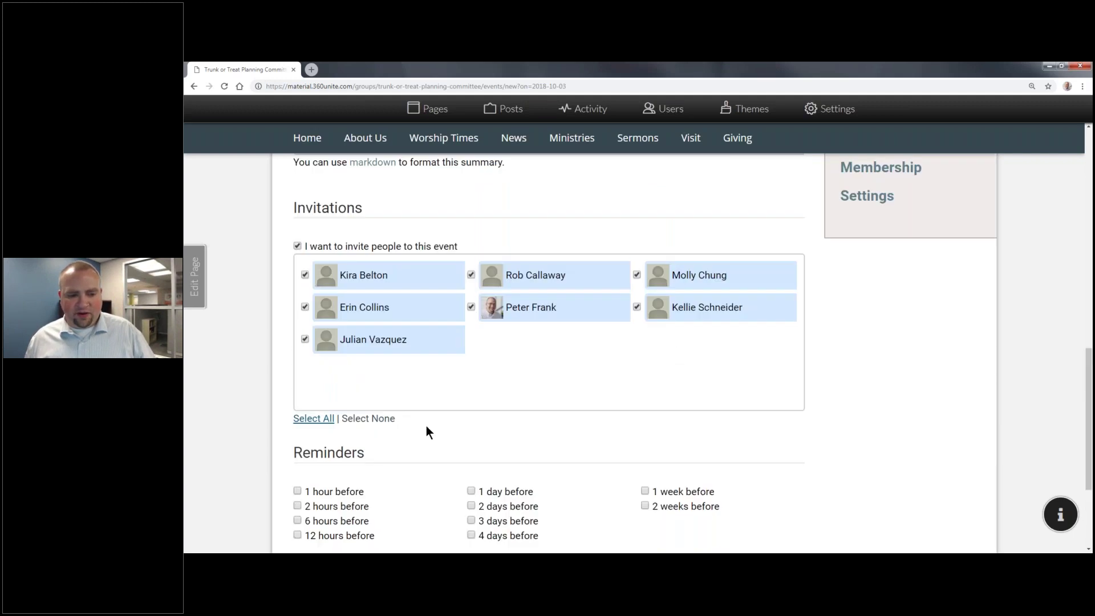
scroll(427, 429, "down", 3)
left_click(332, 350)
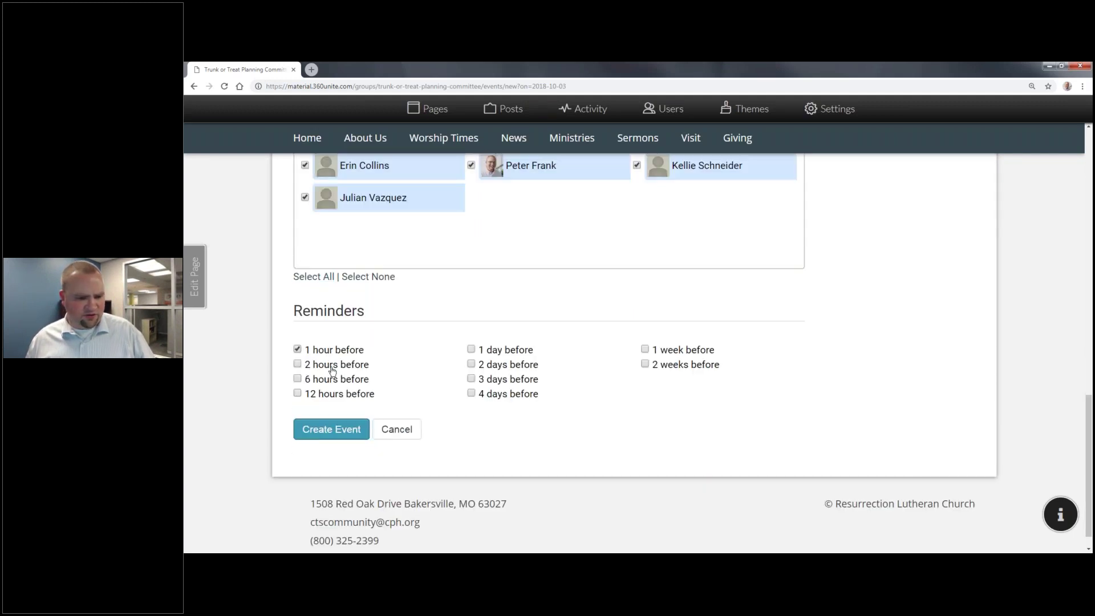
left_click(340, 393)
left_click(489, 350)
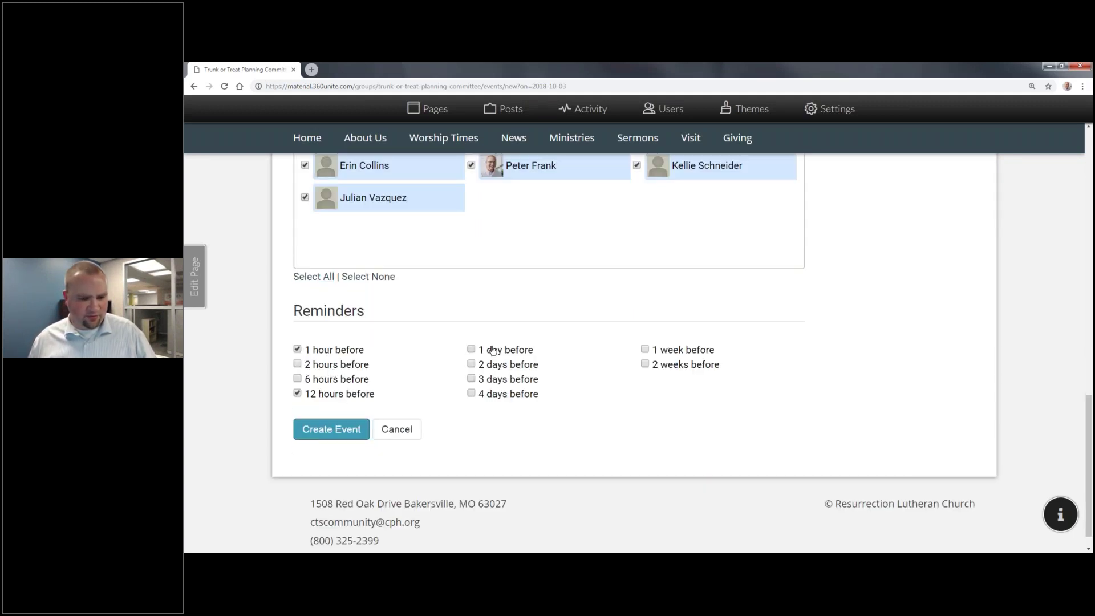
left_click(334, 431)
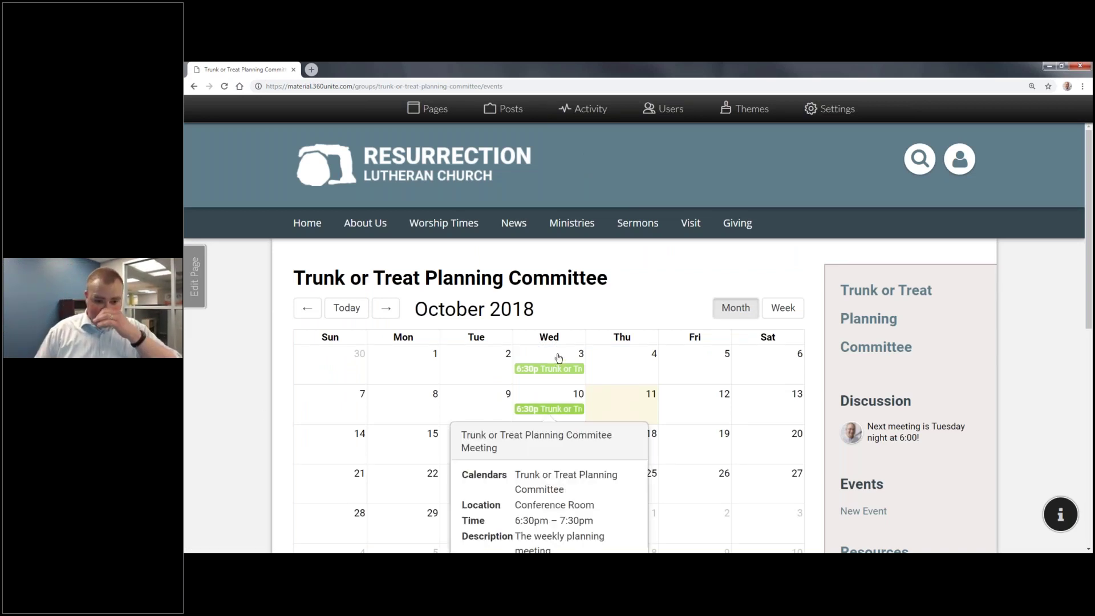
Step: Page the committee calendar ahead to November 2018, then back to September 2018
mouse_move(557, 359)
scroll(558, 358, "down", 2)
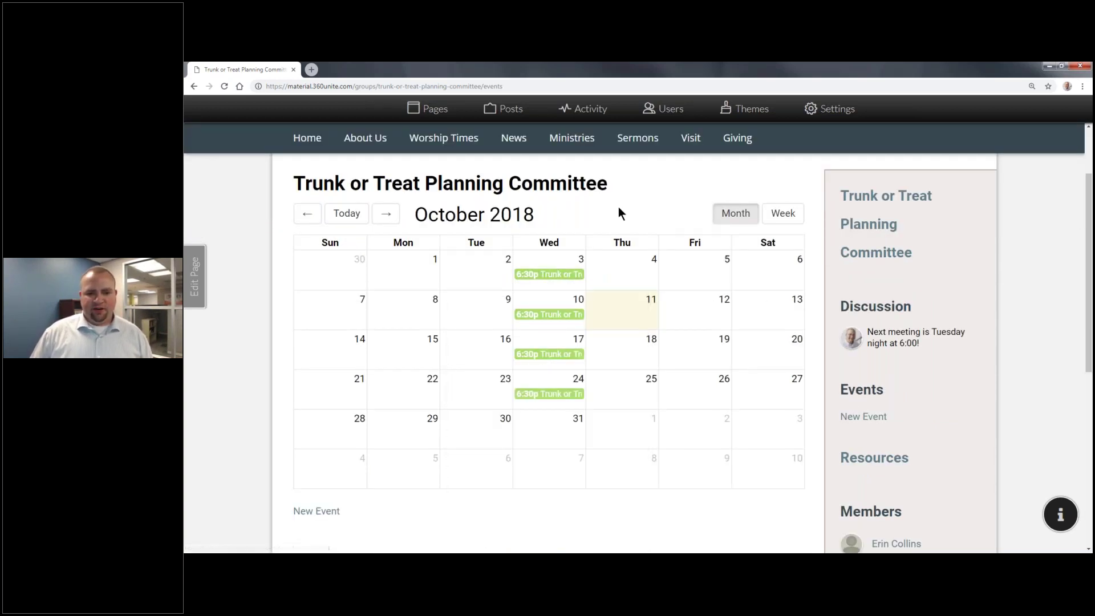
left_click(385, 214)
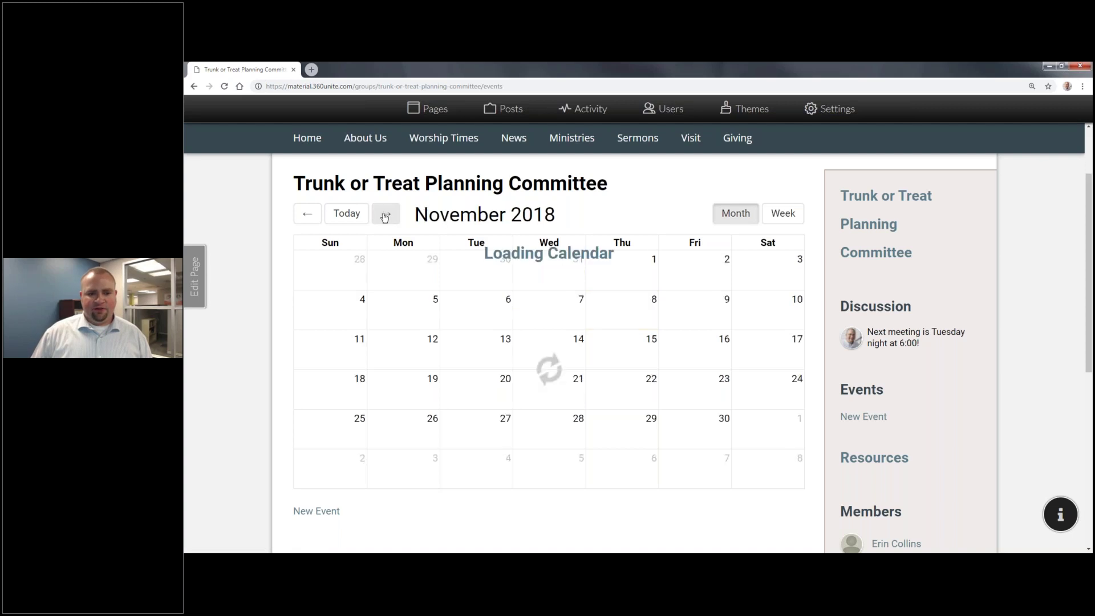
left_click(308, 215)
left_click(307, 214)
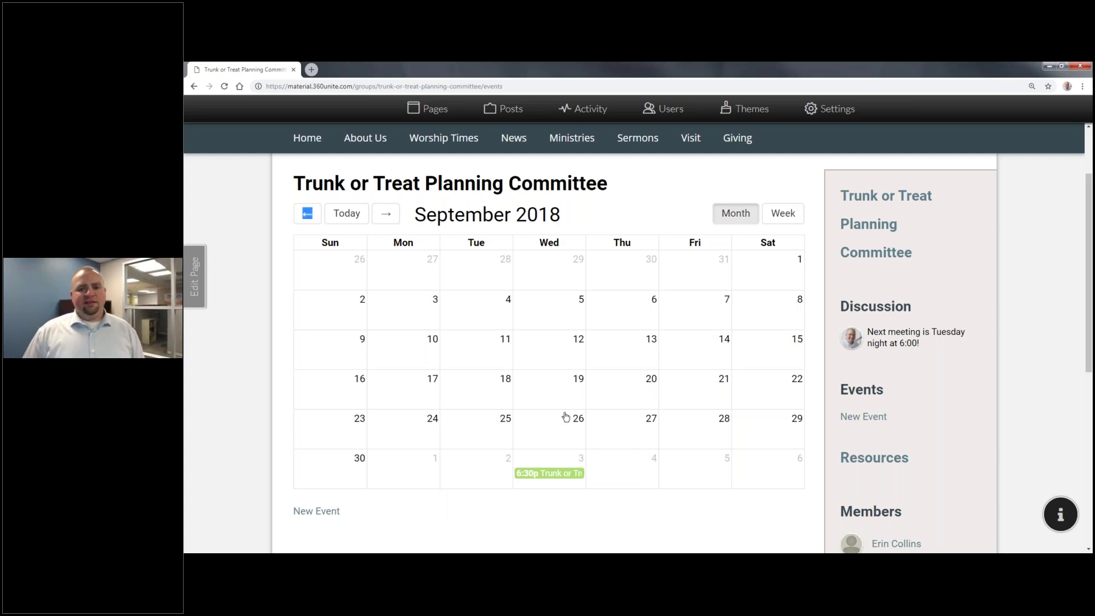
scroll(565, 416, "up", 2)
scroll(565, 417, "down", 1)
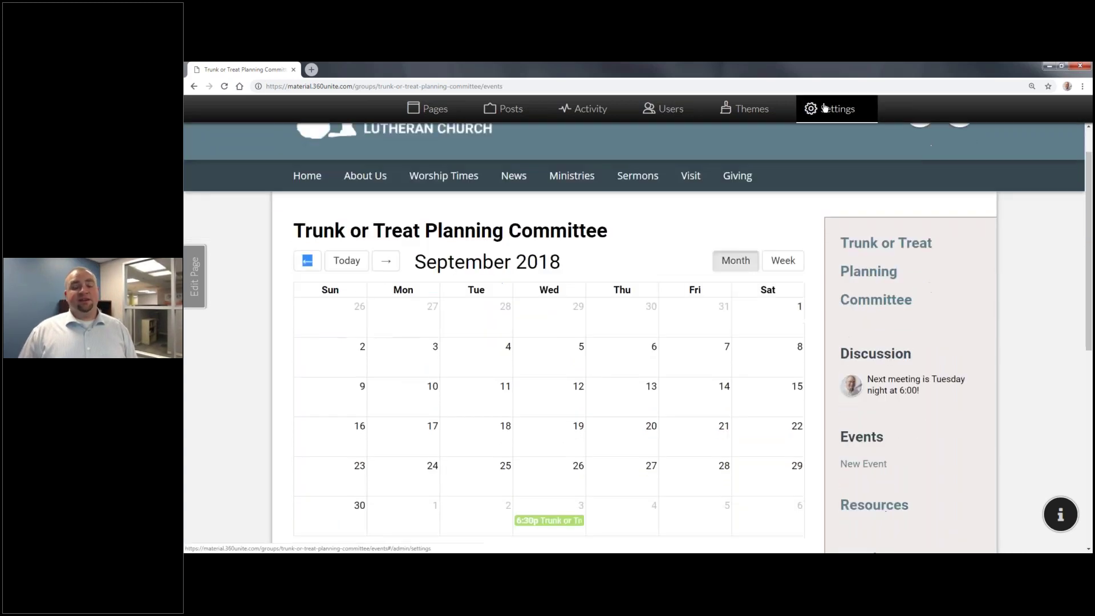
Step: In Settings > Calendars, colour the Trunk or Treat Planning Committee calendar purple, then close Settings
left_click(811, 109)
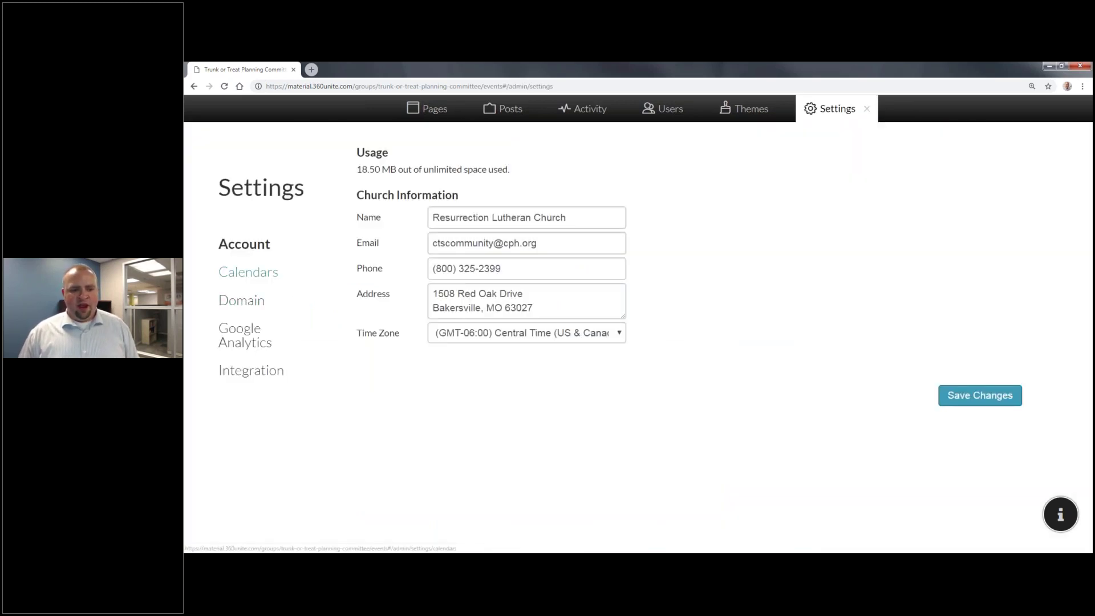
left_click(267, 279)
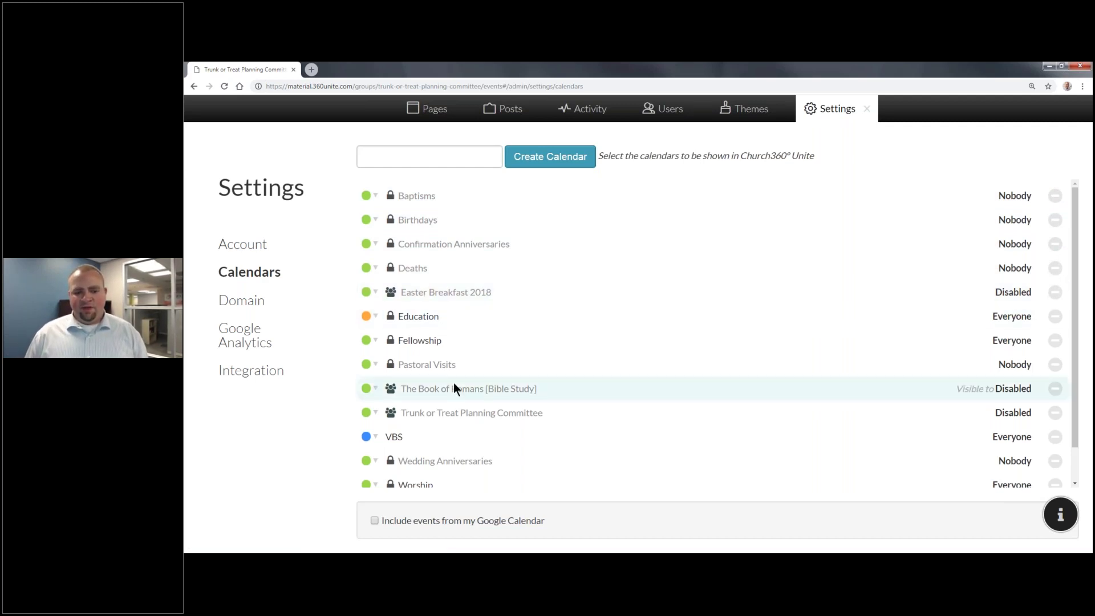
scroll(455, 376, "down", 1)
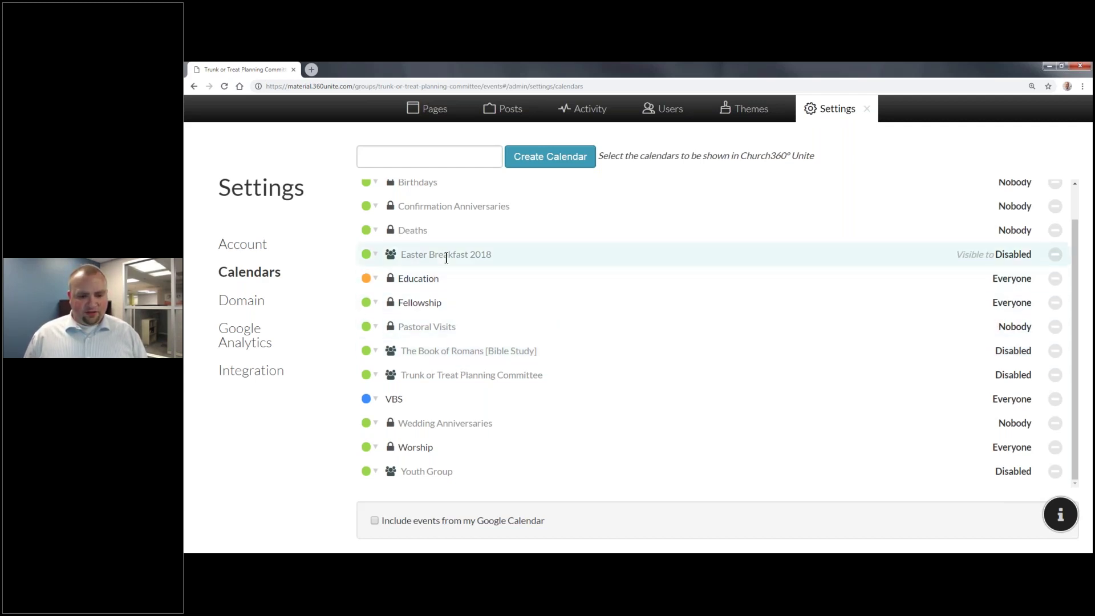
left_click(375, 377)
left_click(444, 416)
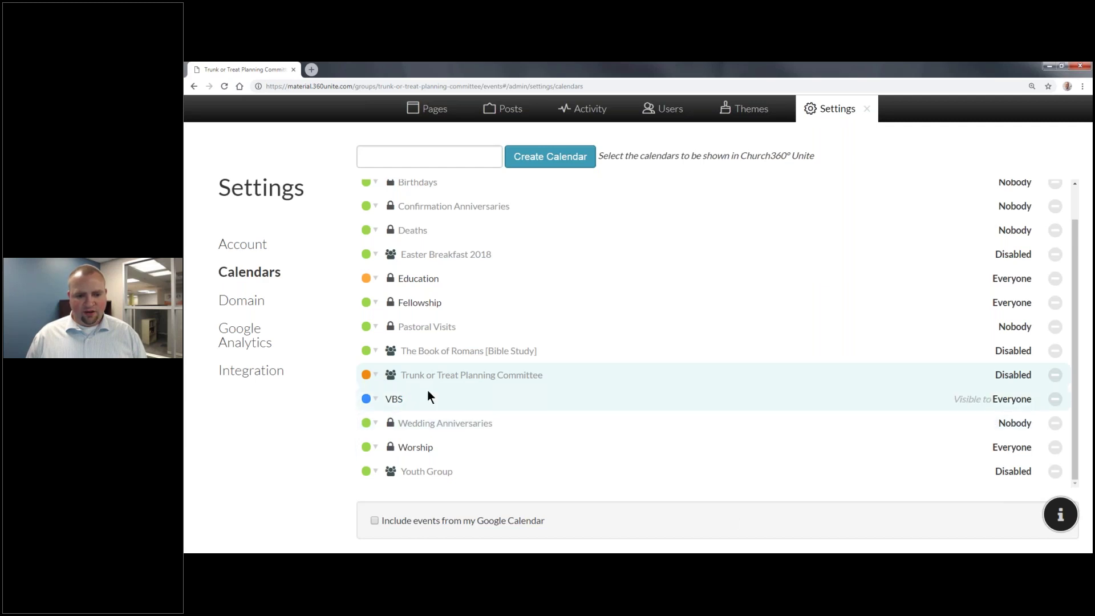
left_click(371, 376)
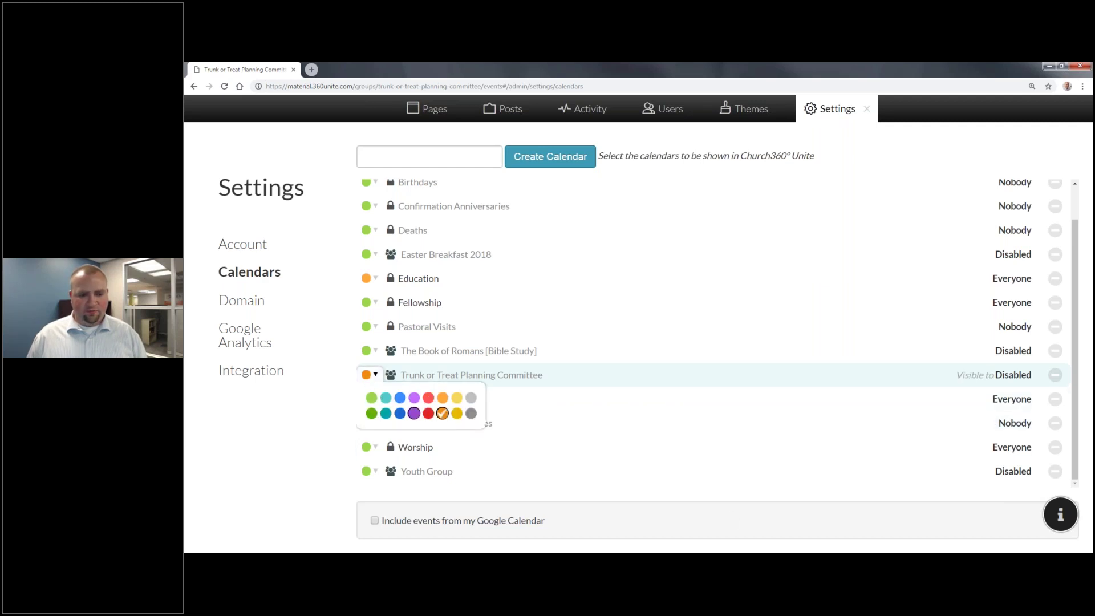
left_click(413, 412)
scroll(696, 374, "up", 1)
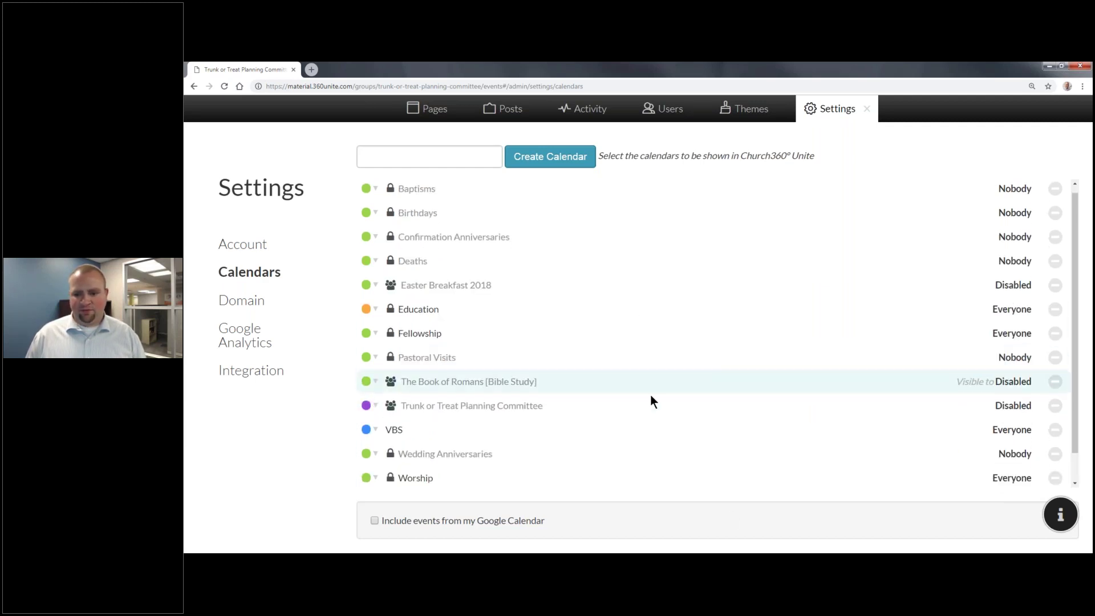
scroll(650, 395, "down", 1)
scroll(863, 445, "up", 1)
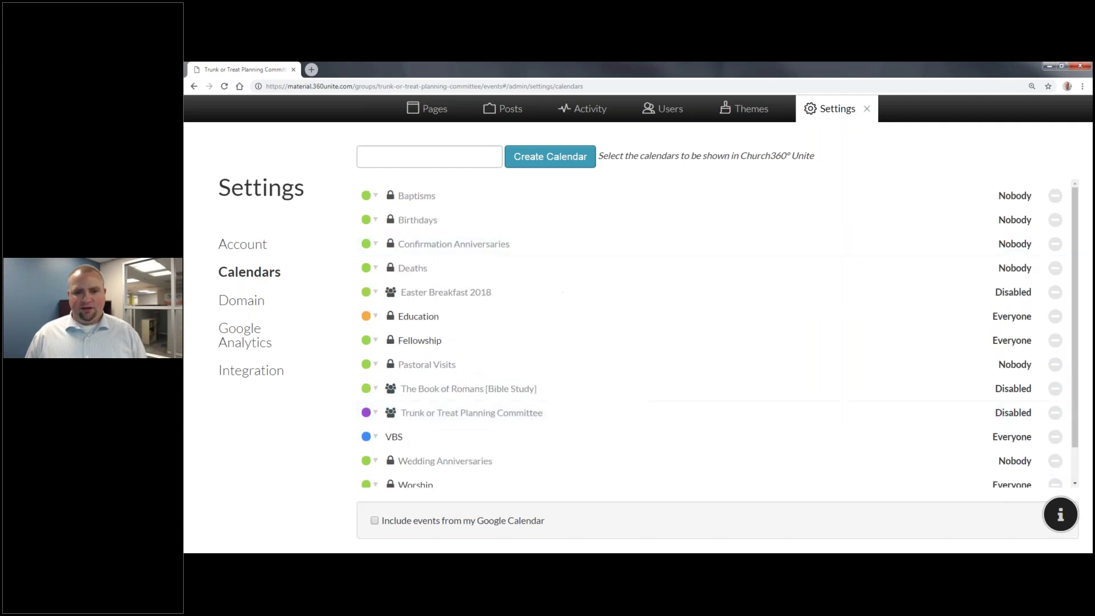
left_click(867, 109)
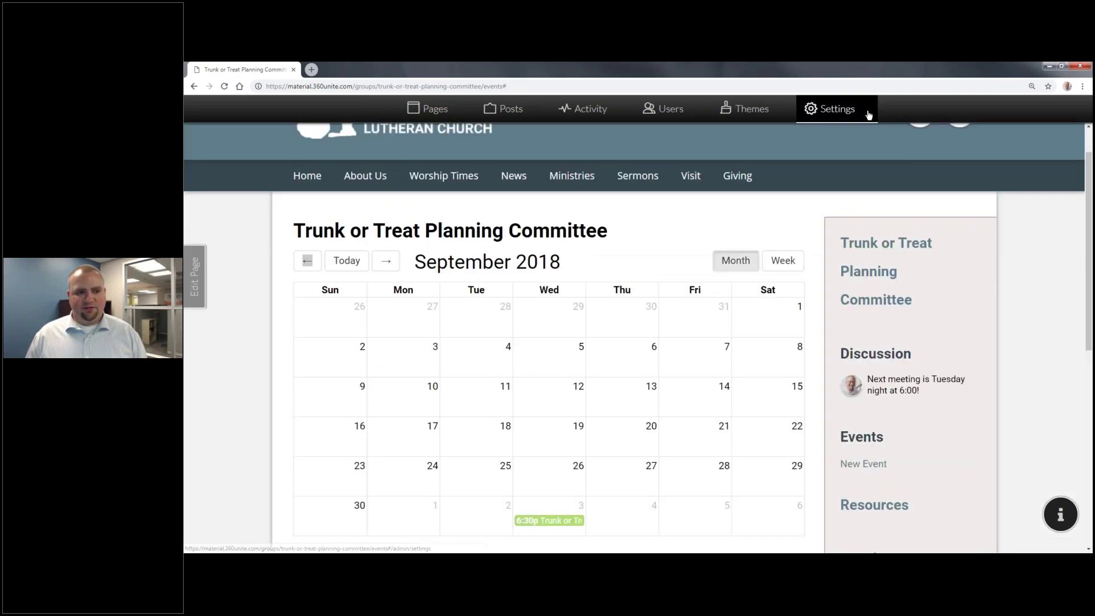
Step: Reload the calendar, move to October 2018 and open the October 3 planning meeting
left_click(224, 86)
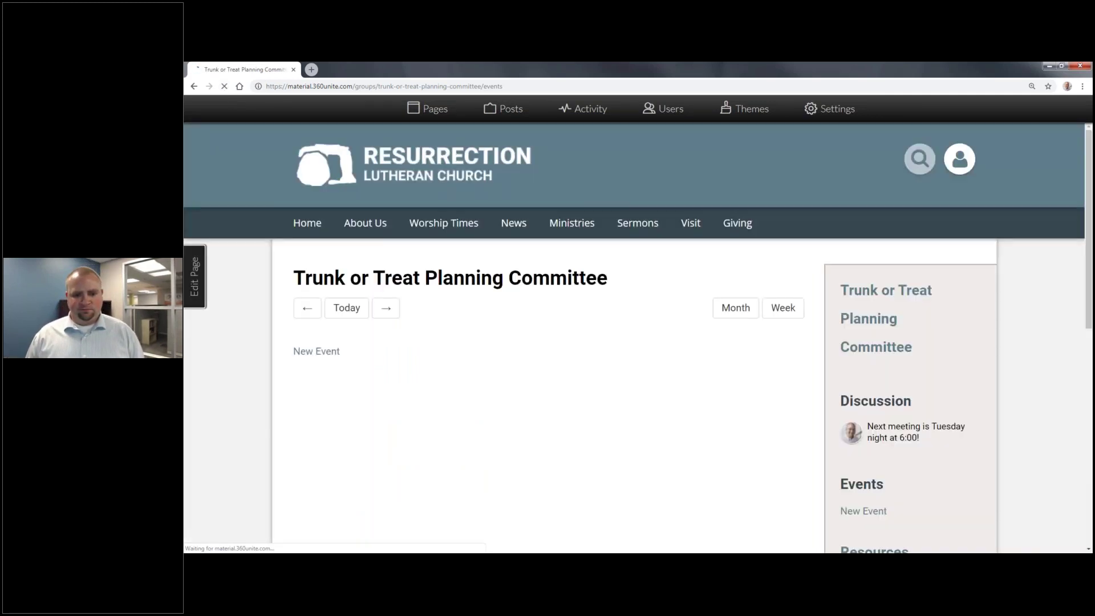
scroll(627, 412, "down", 2)
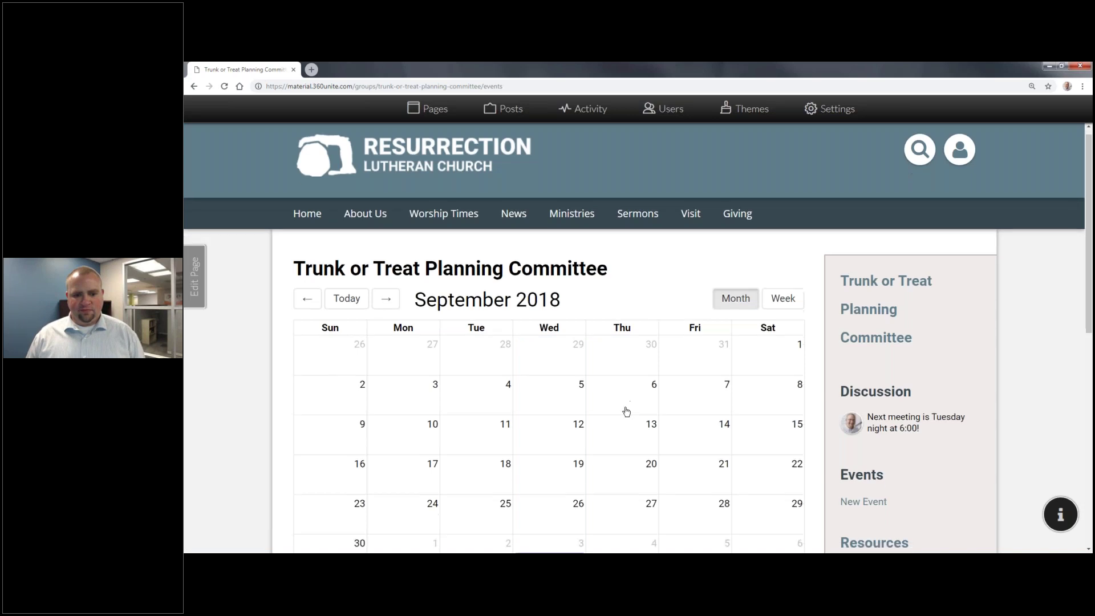
left_click(385, 215)
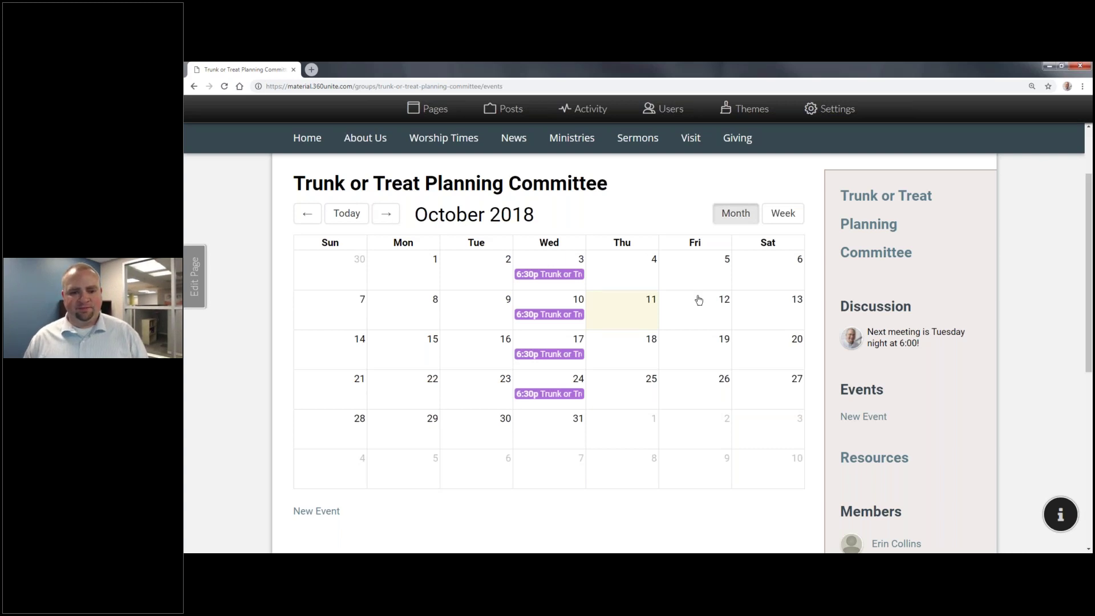
left_click(567, 276)
Step: View the meeting's participants and RSVP as going
scroll(545, 323, "down", 3)
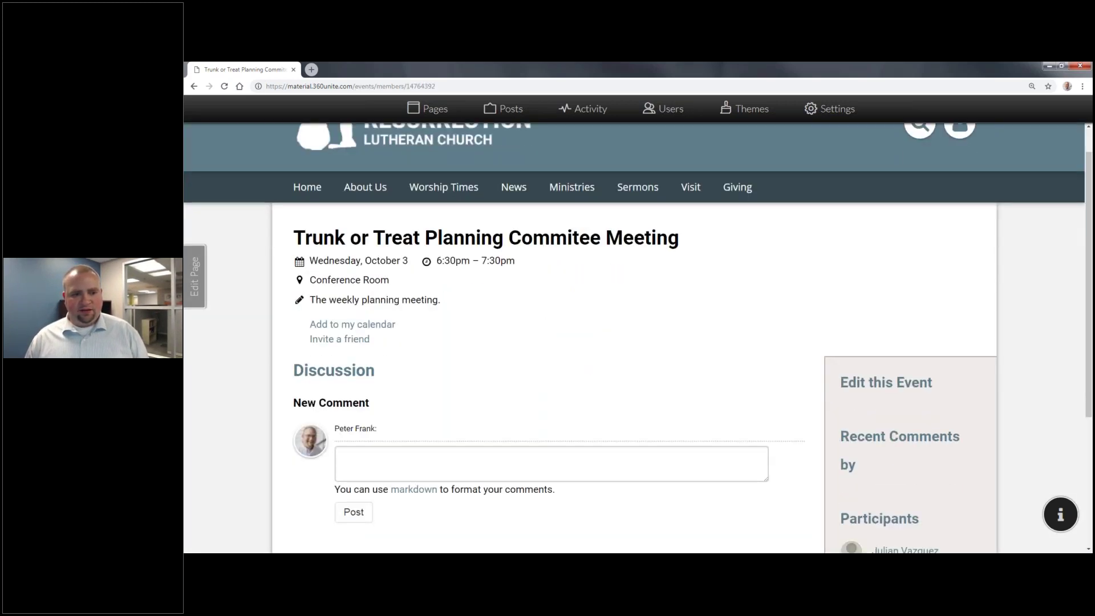
scroll(320, 335, "up", 3)
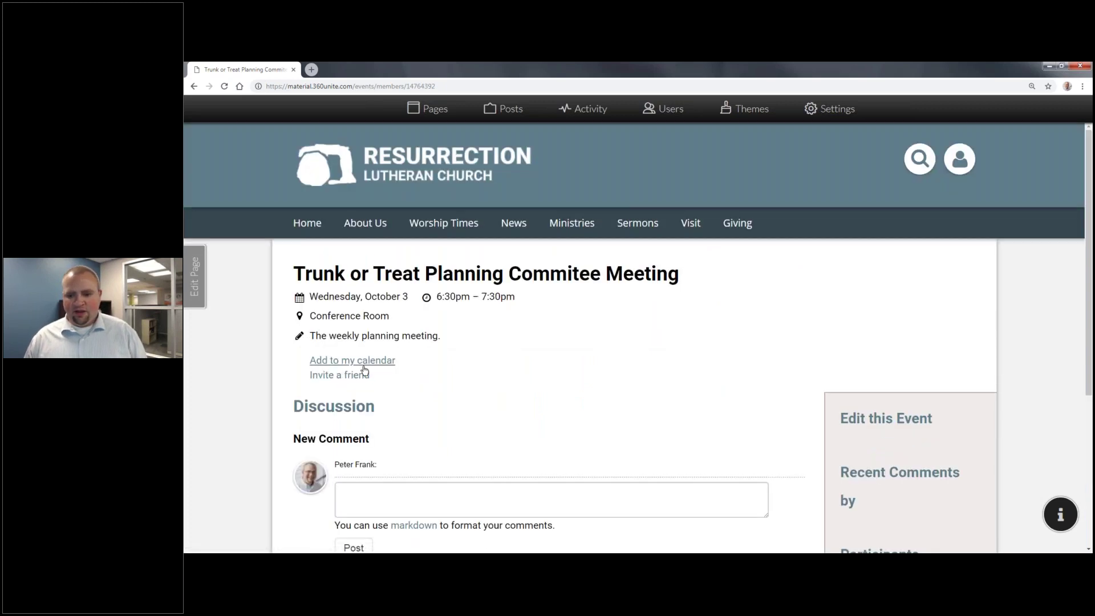
scroll(362, 372, "down", 3)
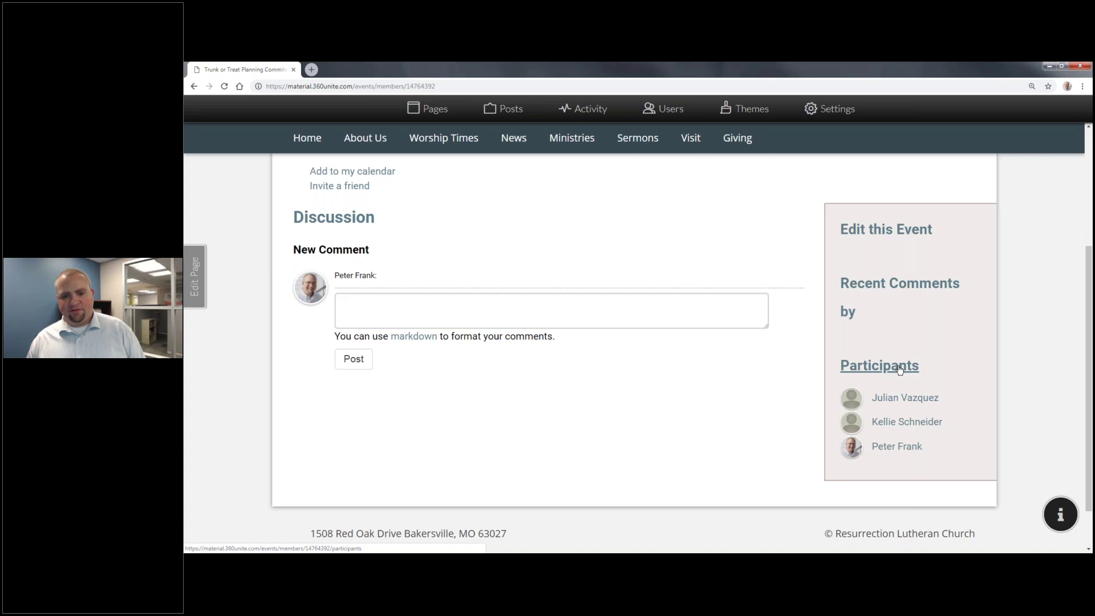
left_click(899, 365)
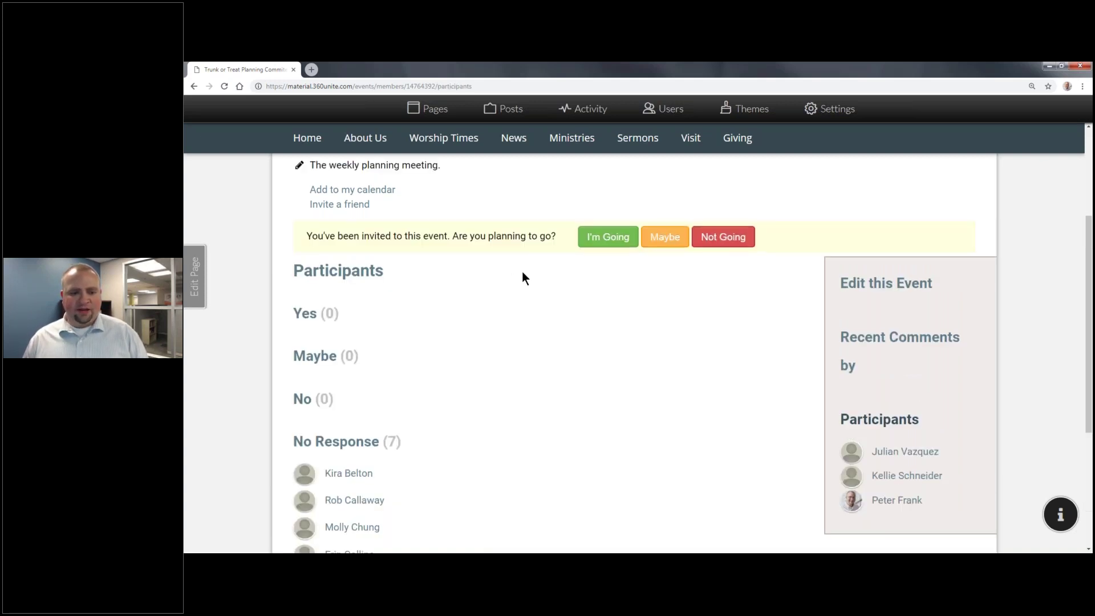
scroll(522, 273, "up", 3)
scroll(556, 288, "down", 4)
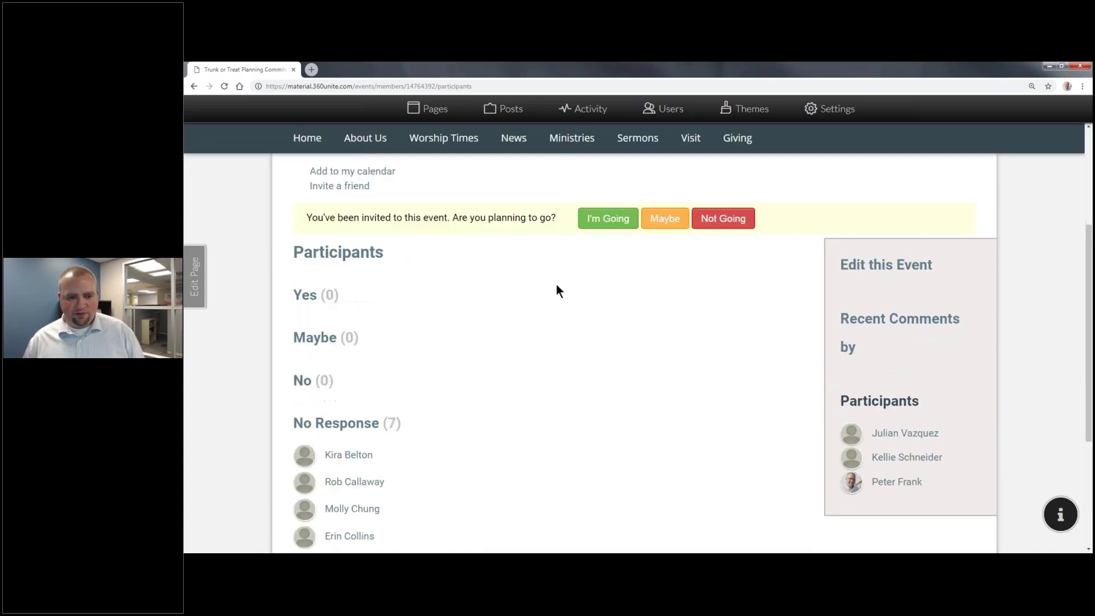
scroll(553, 289, "down", 3)
scroll(557, 268, "up", 3)
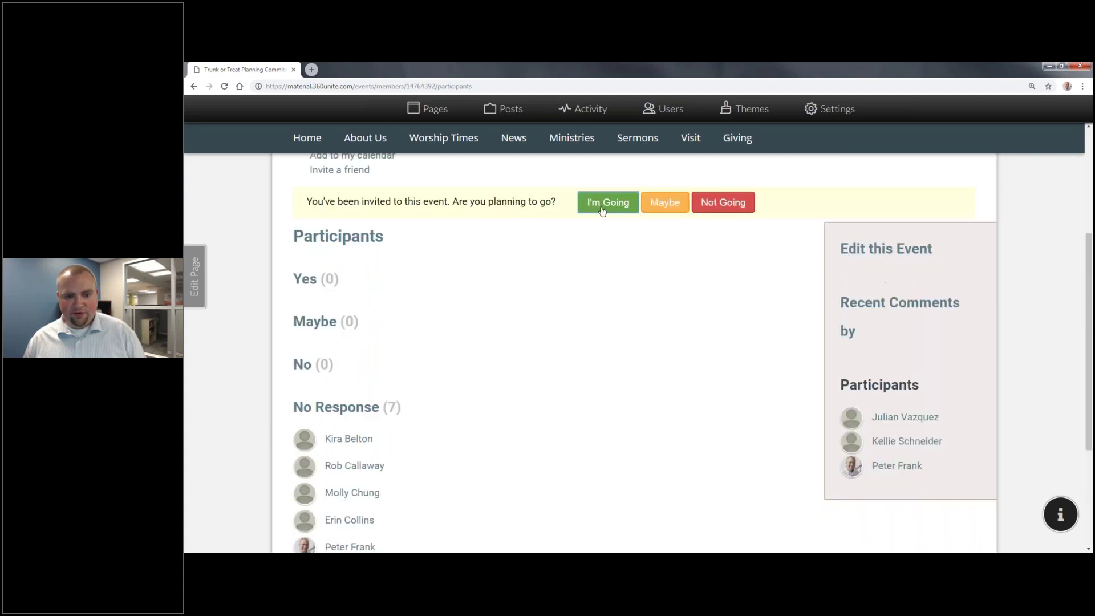
left_click(602, 211)
scroll(485, 299, "up", 3)
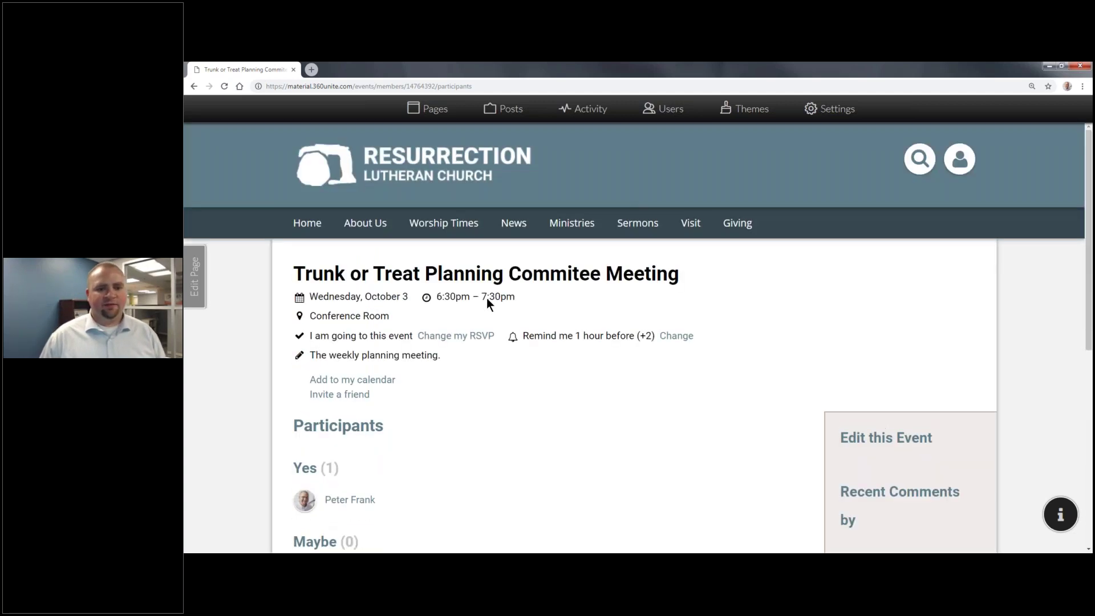
Step: On the church Calendar page, display Fellowship, Youth Group and all other calendars
mouse_move(526, 224)
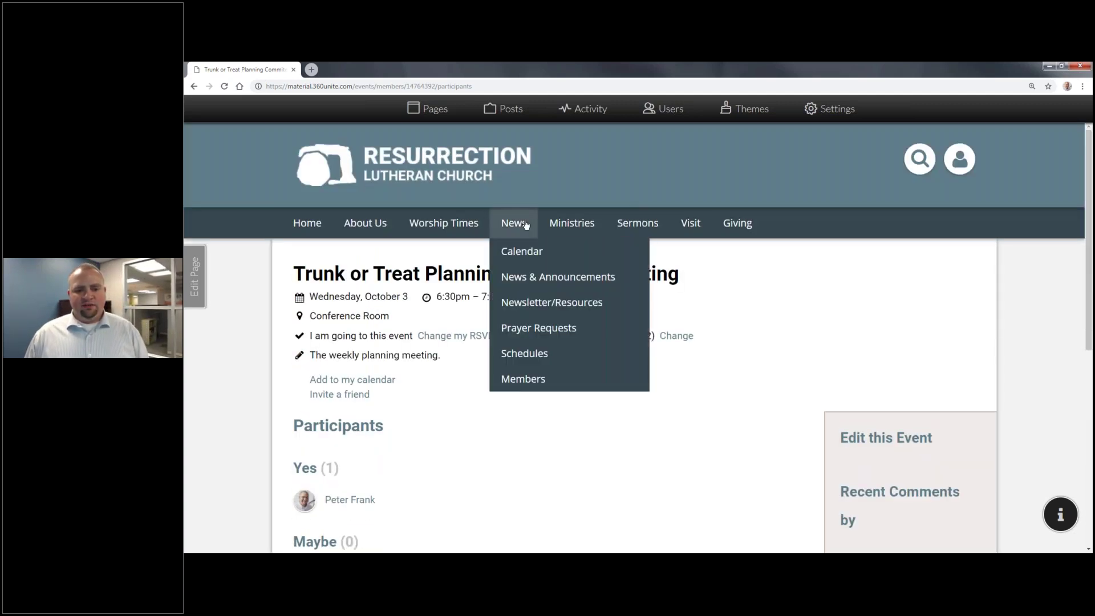
left_click(547, 256)
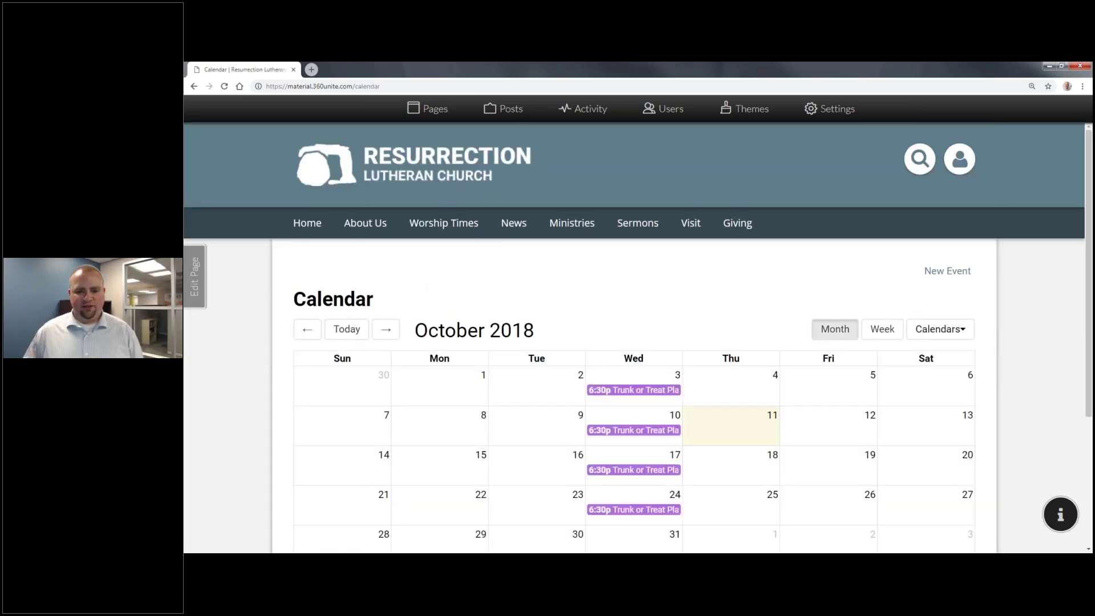
scroll(645, 257, "down", 3)
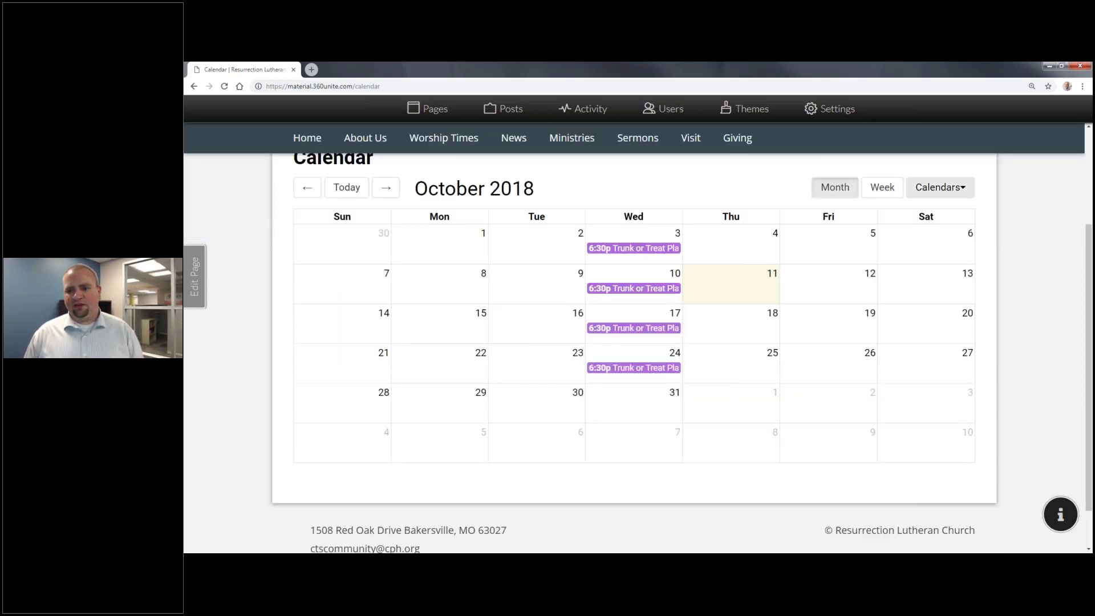
left_click(940, 188)
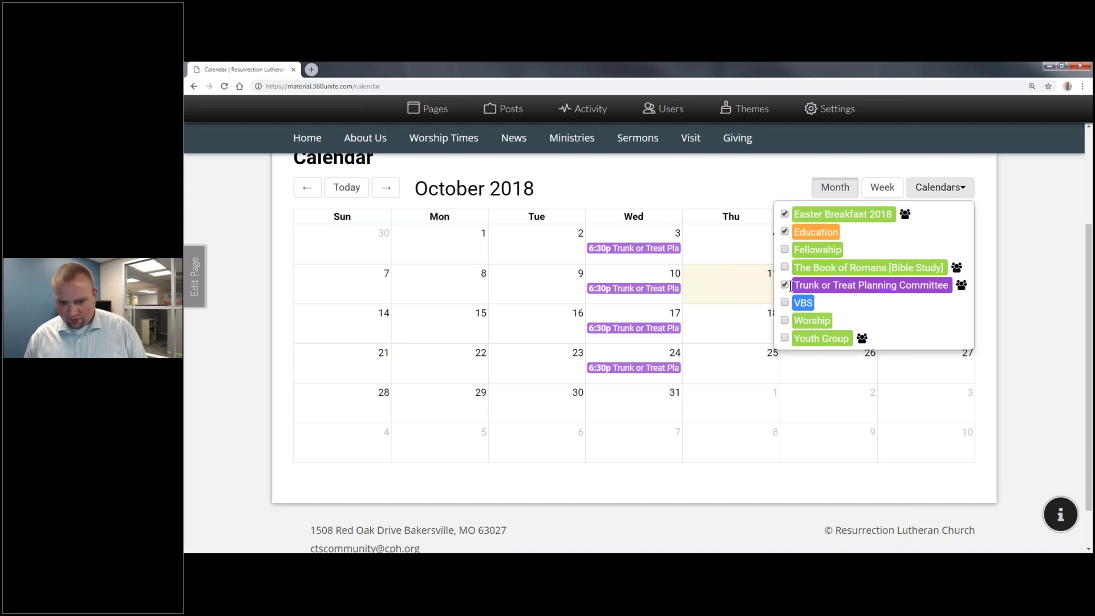
left_click(792, 248)
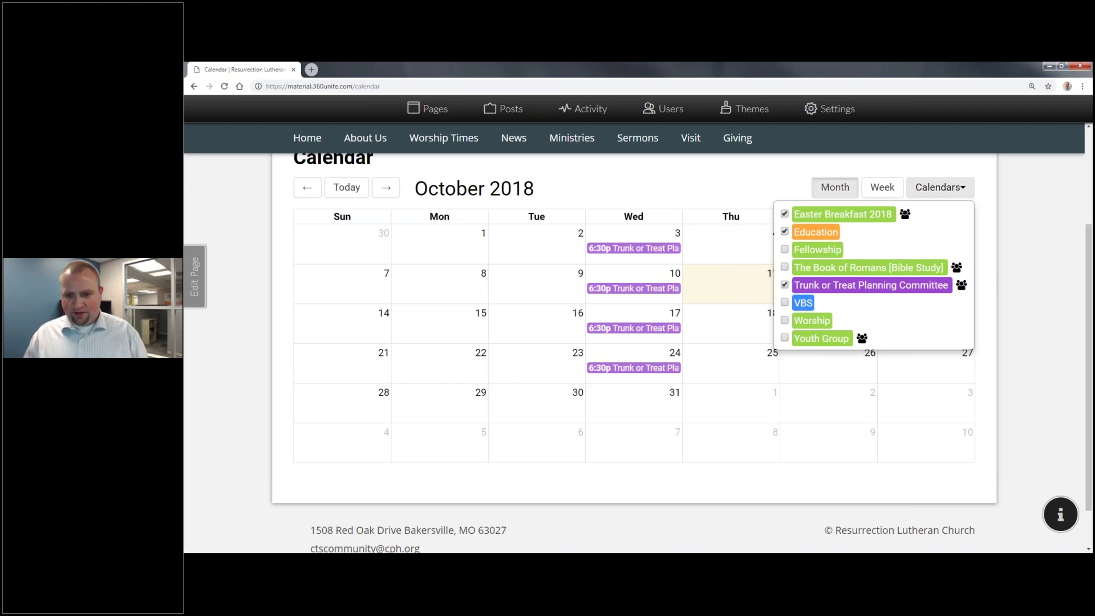
left_click(791, 315)
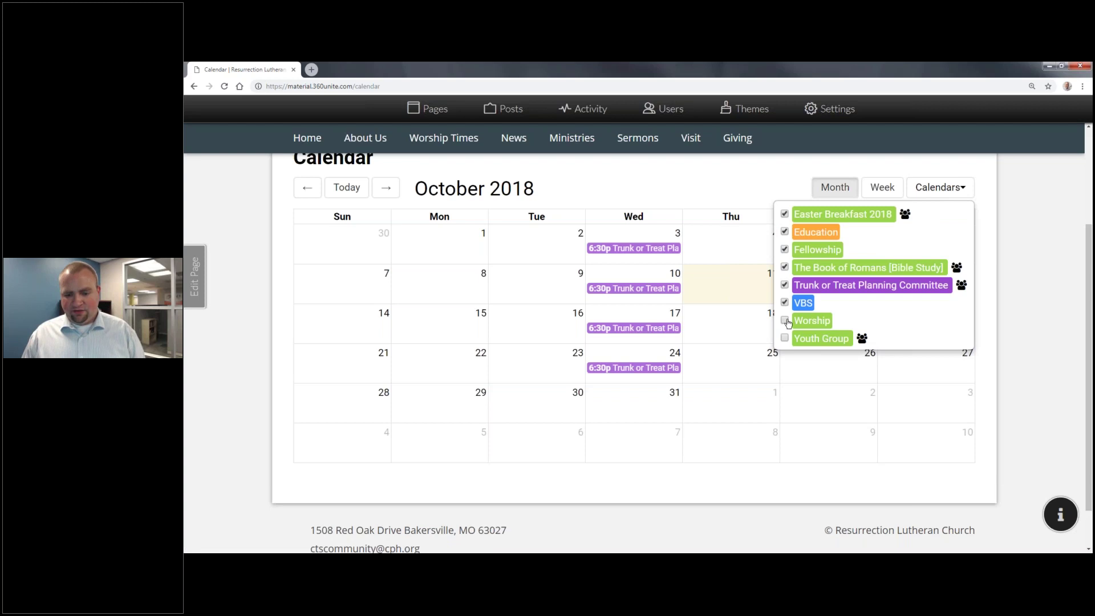
left_click(785, 339)
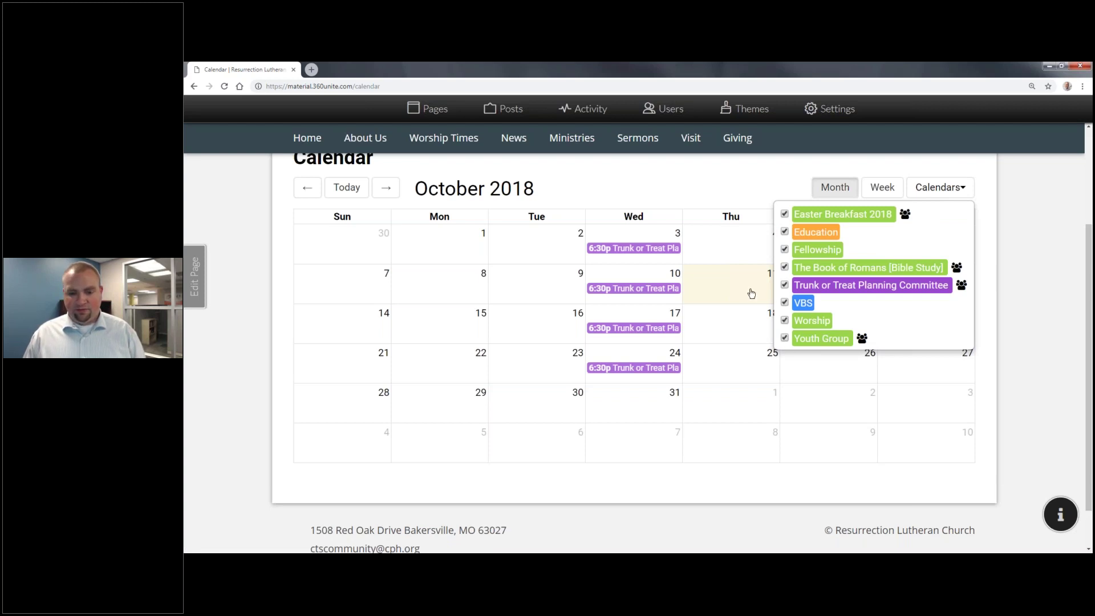
left_click(969, 193)
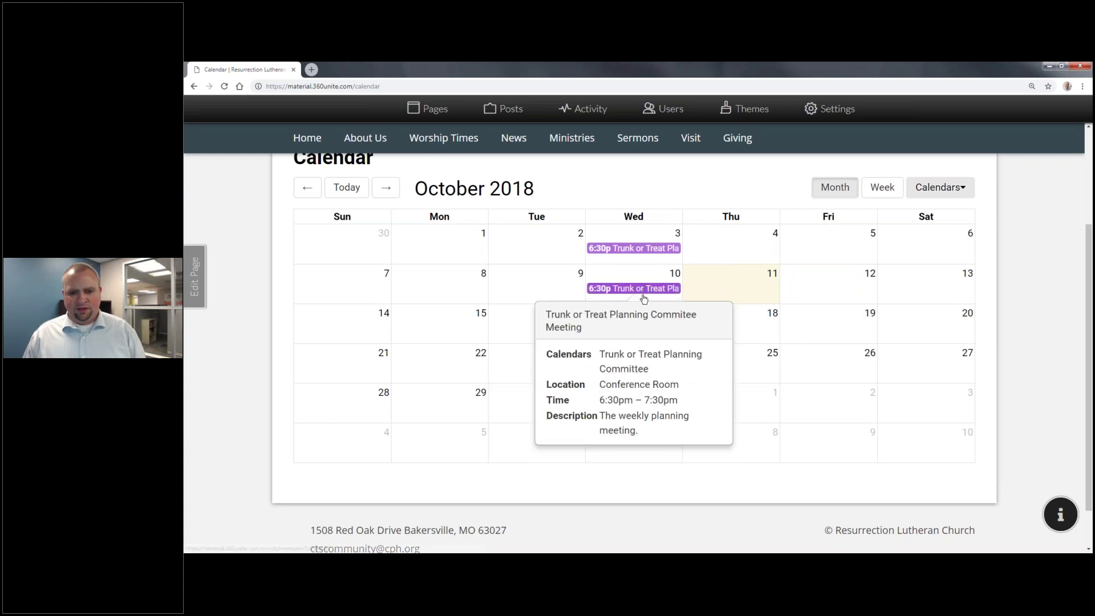
Step: Page to September and back to October 2018, then open the site's account Settings
left_click(307, 188)
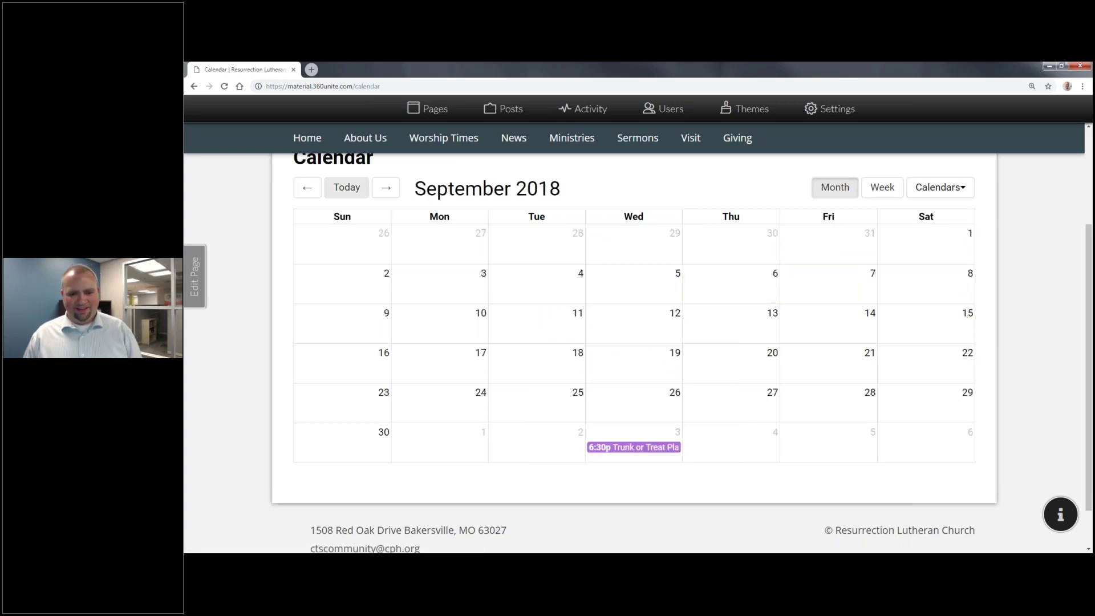
left_click(386, 188)
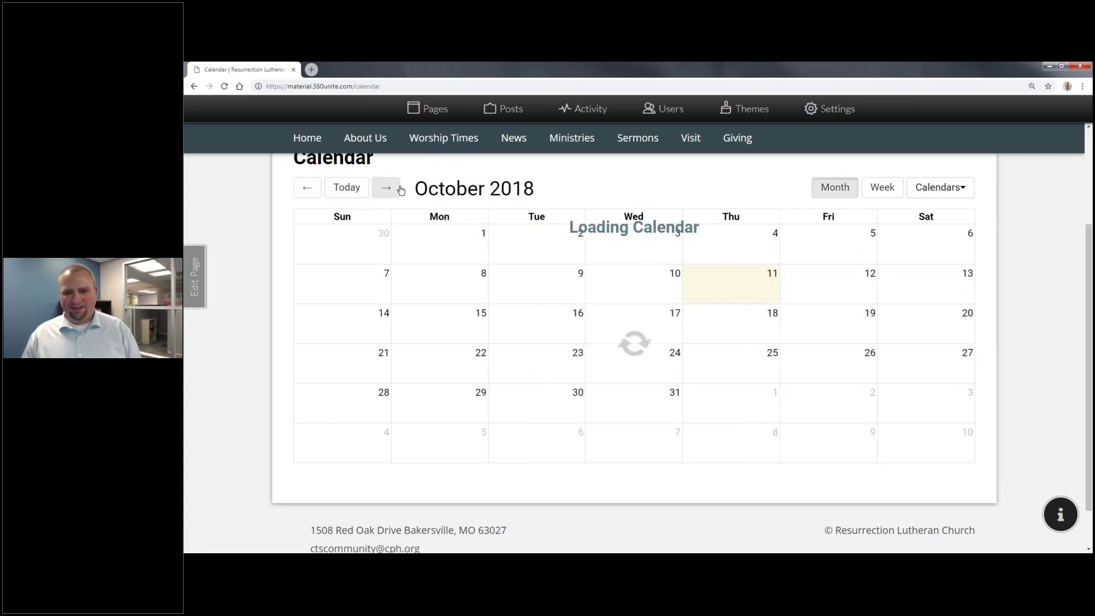
left_click(842, 113)
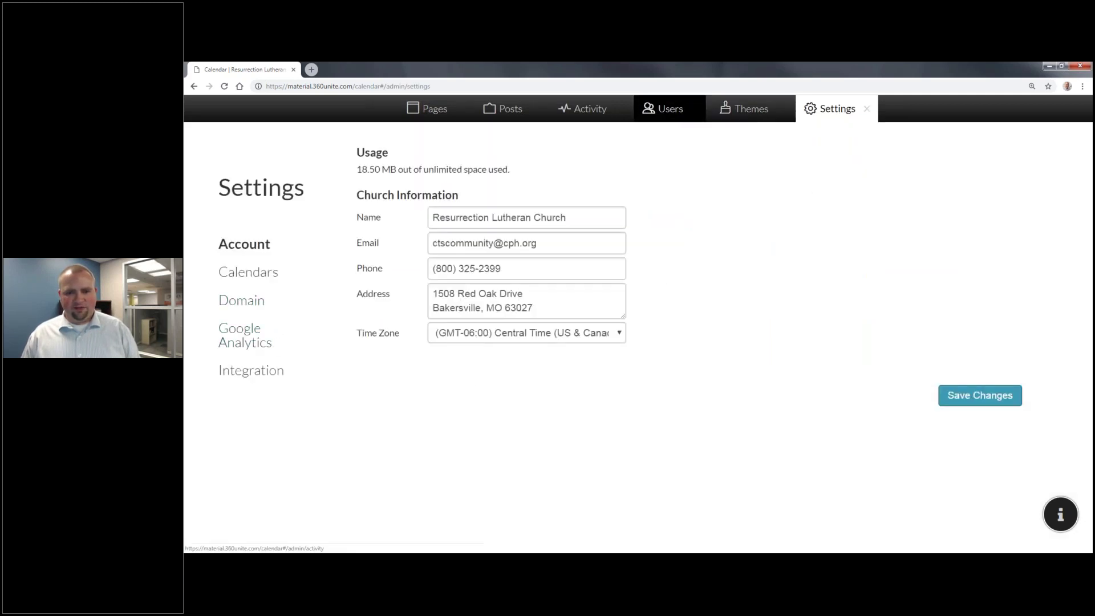
Step: Close Settings and page the church calendar back to June 2018
left_click(867, 108)
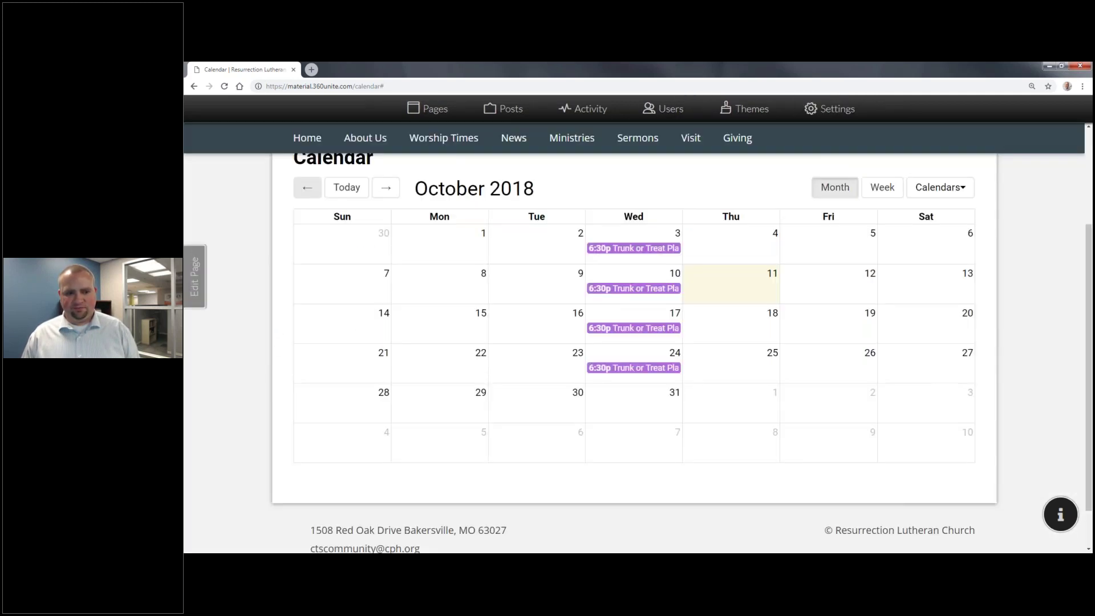
left_click(308, 188)
left_click(308, 189)
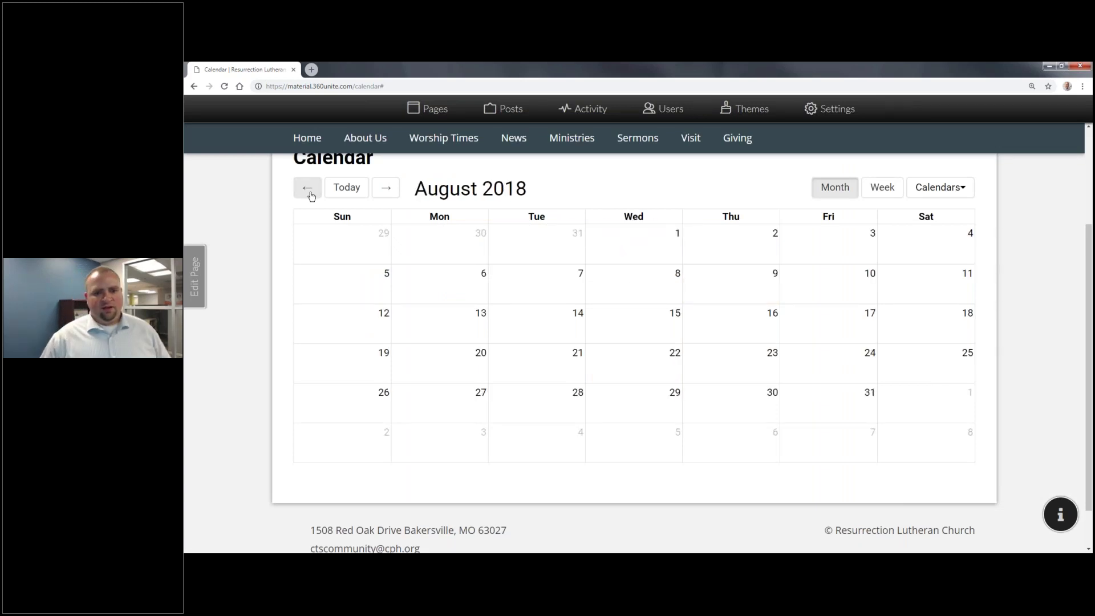
left_click(308, 188)
left_click(308, 189)
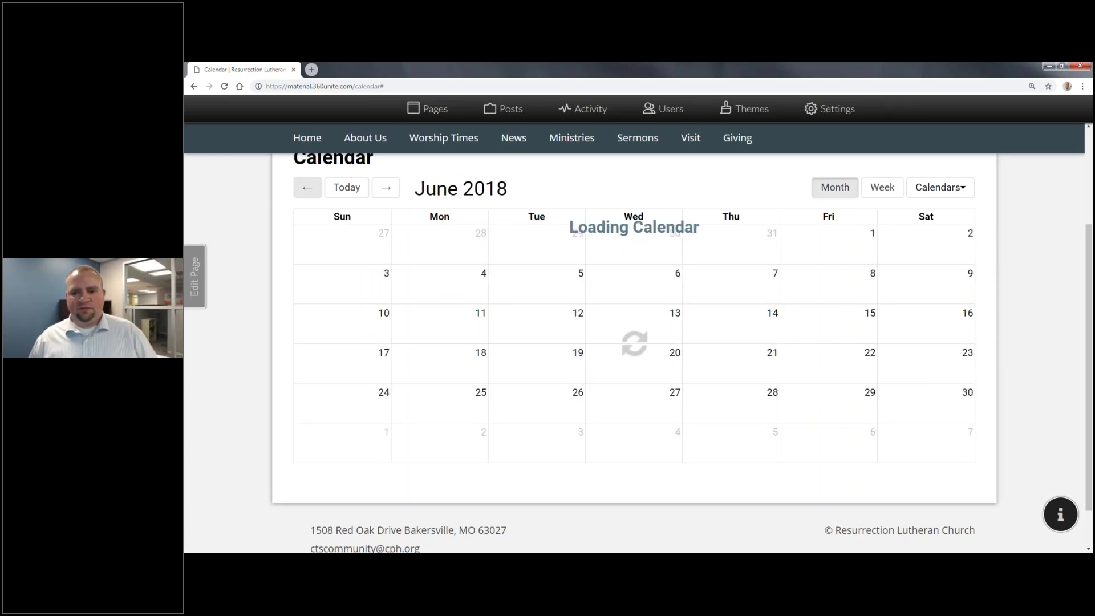
mouse_move(728, 334)
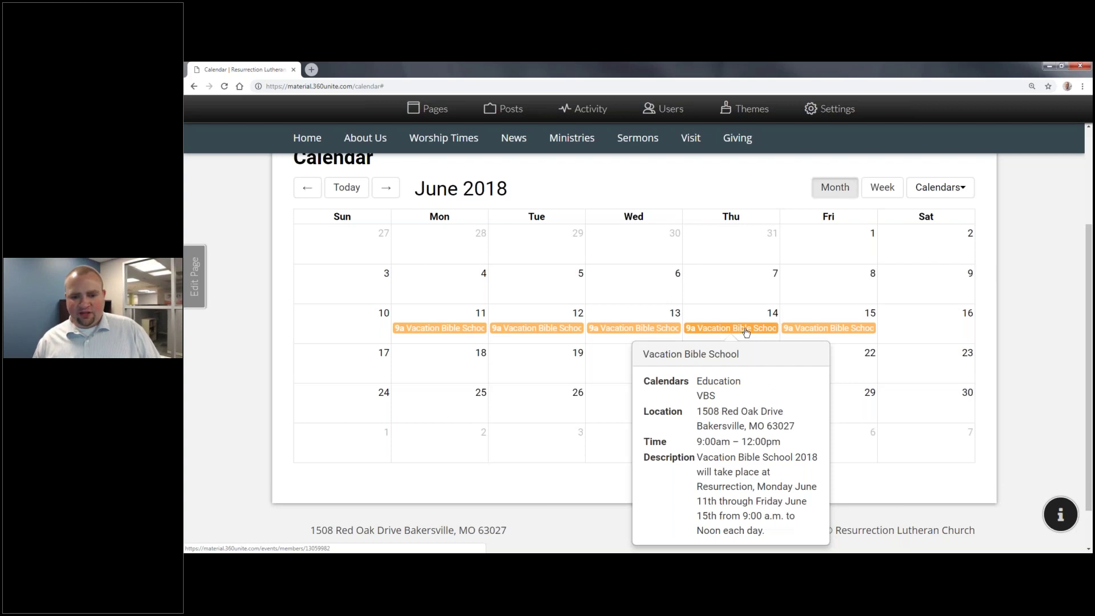
Step: Hide the Education calendar's events and return to the current month
left_click(940, 187)
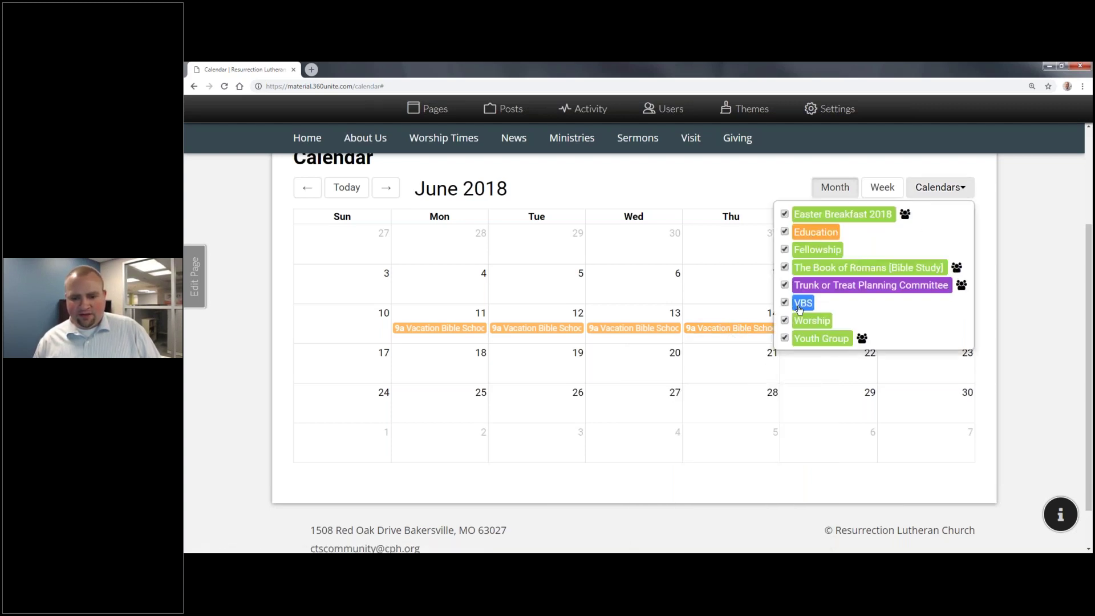
left_click(784, 231)
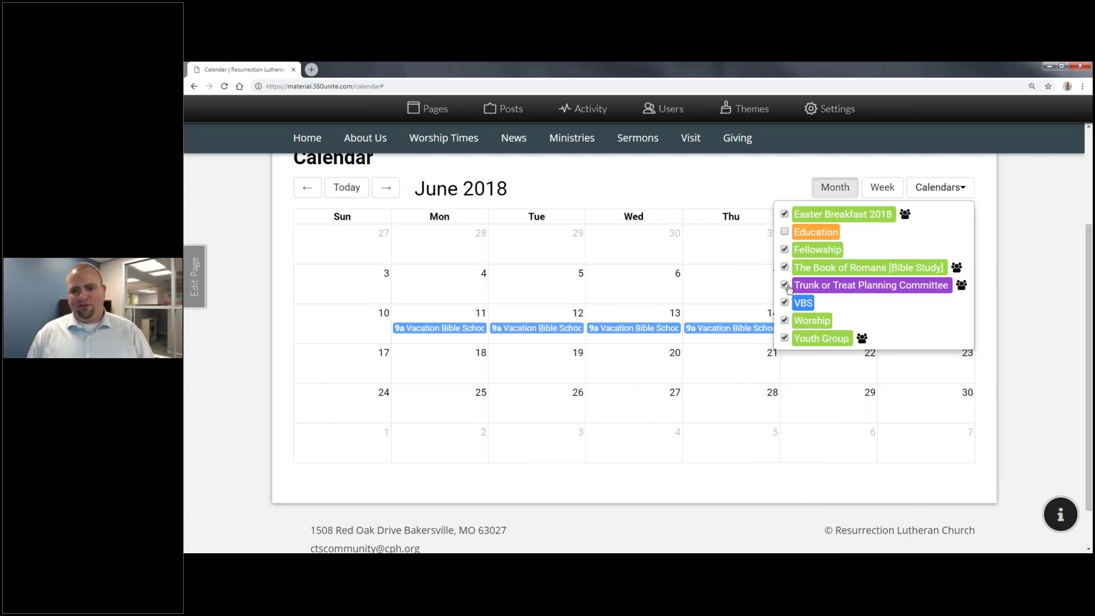
left_click(958, 189)
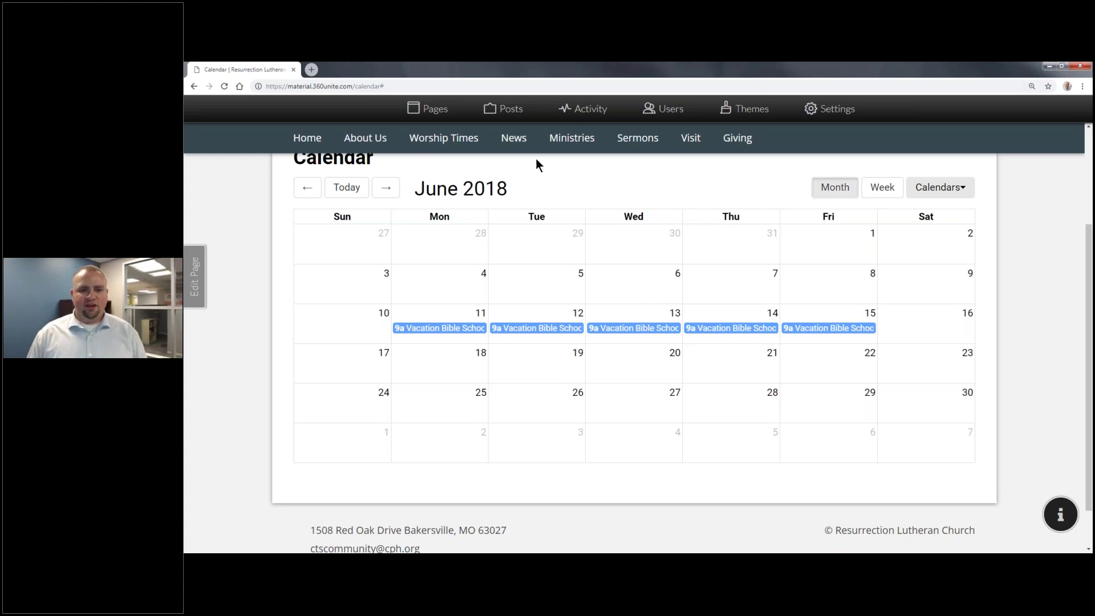
left_click(513, 139)
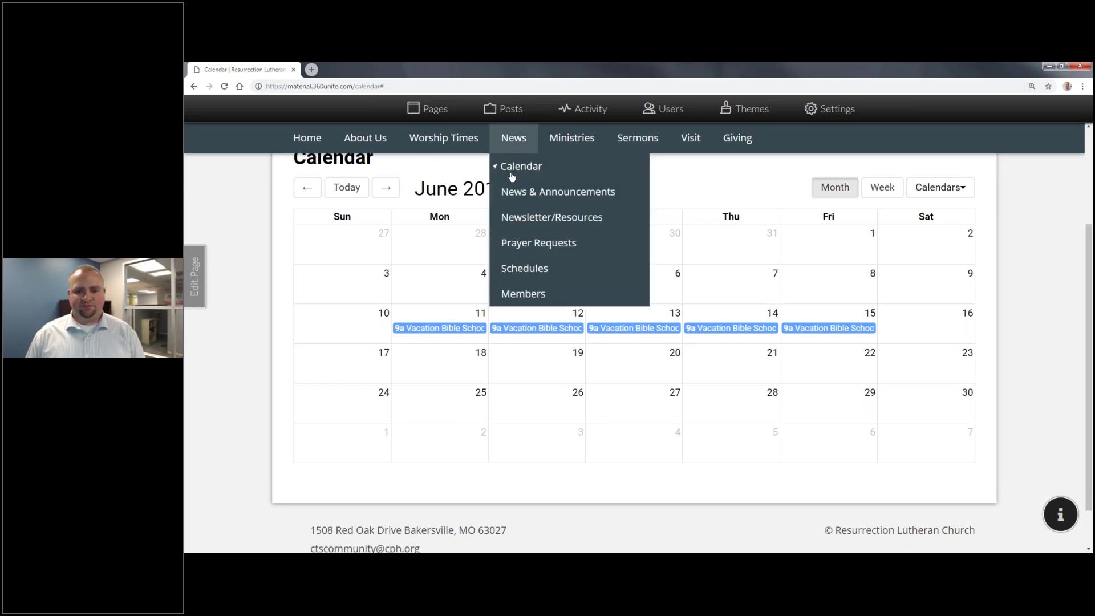
left_click(524, 167)
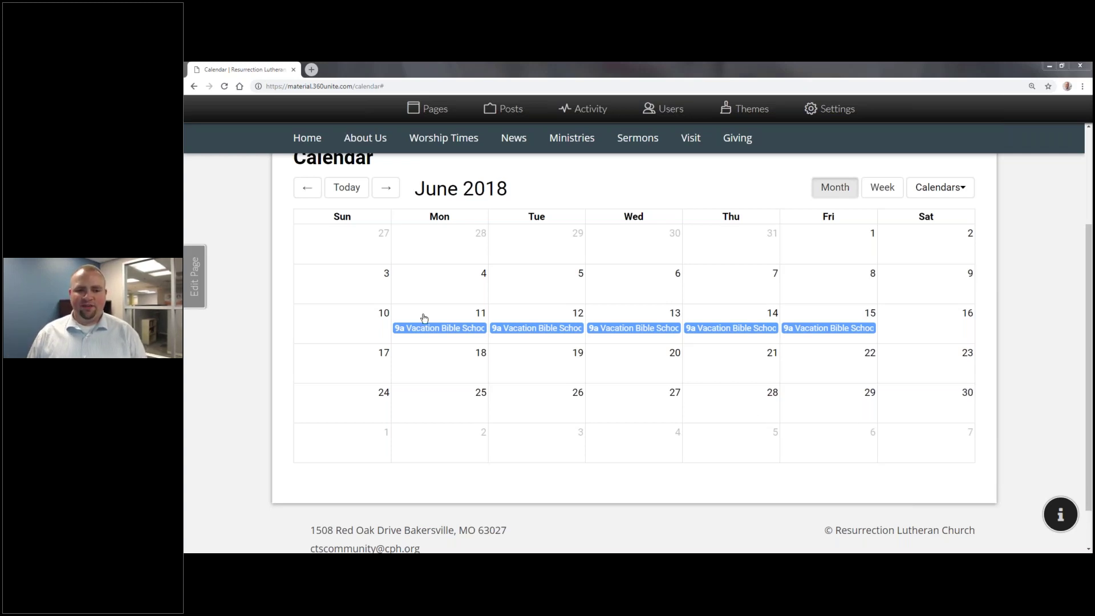
left_click(346, 187)
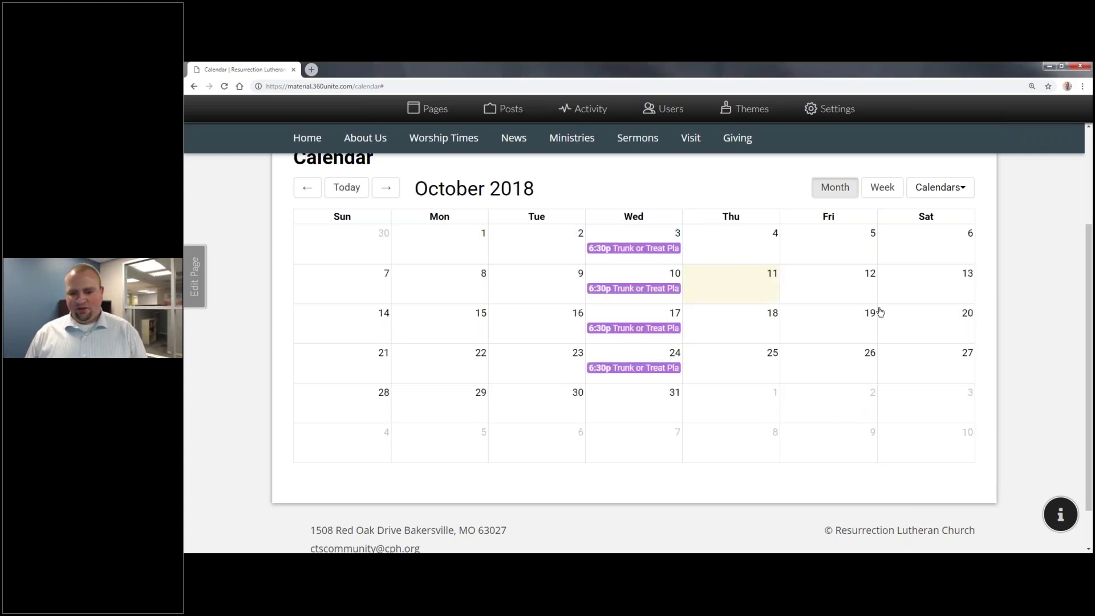
Step: Start a new Friday, October 26 event titled 'Annual Trunk or Treat for Community'
left_click(848, 371)
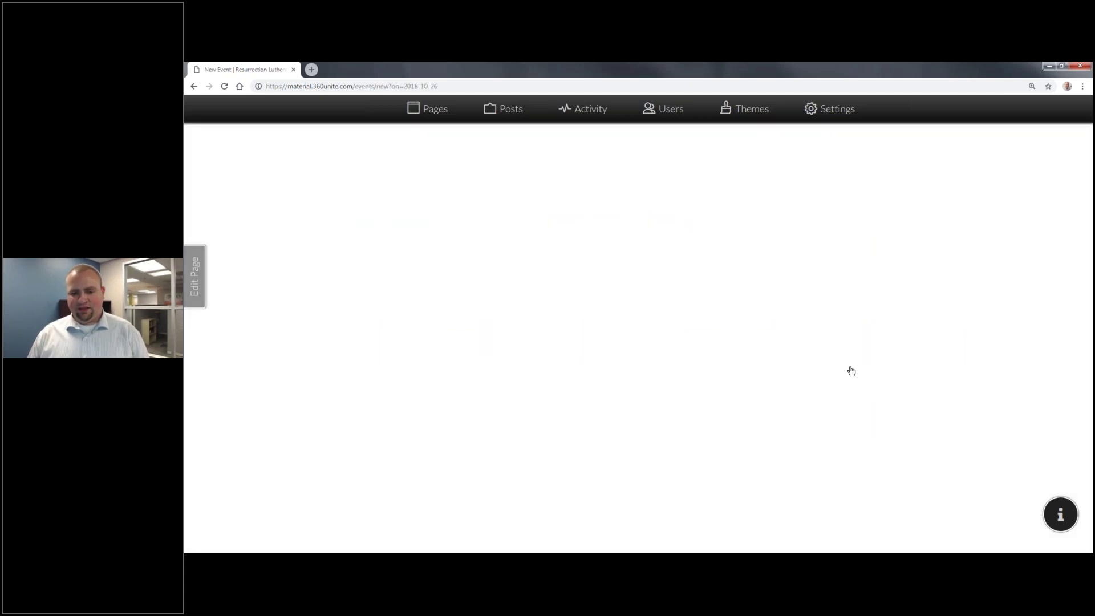
left_click(336, 335)
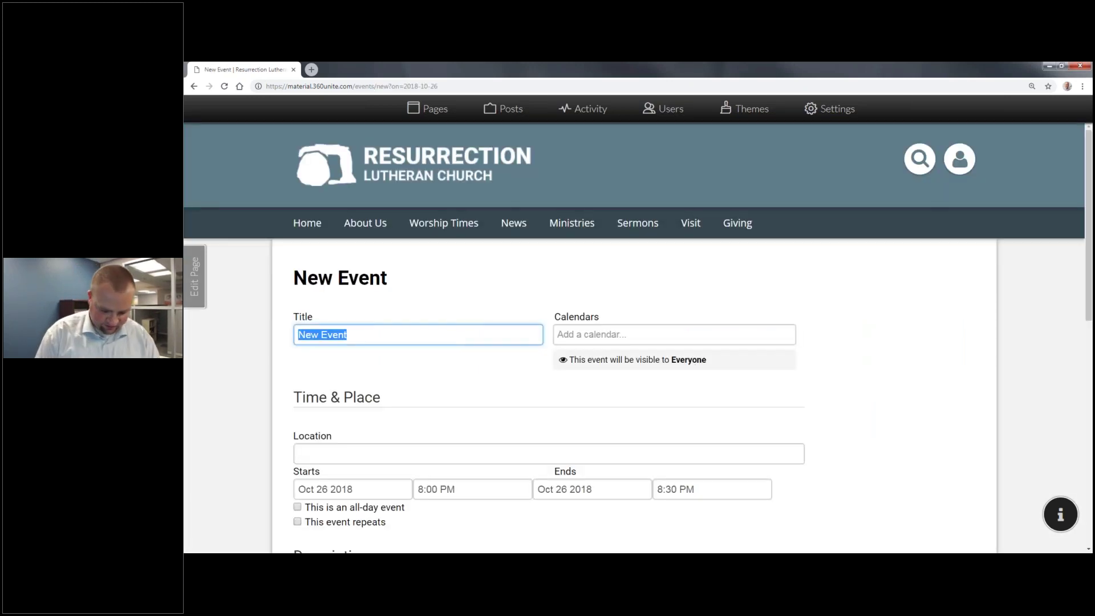
type("Annual Trunk or Treat for Community")
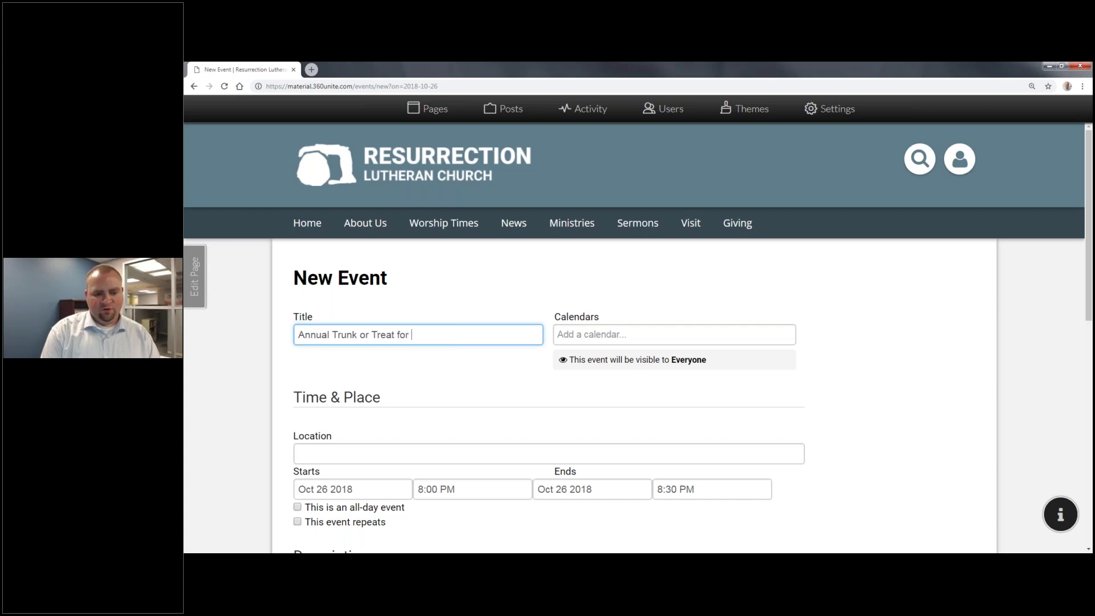
key("Tab")
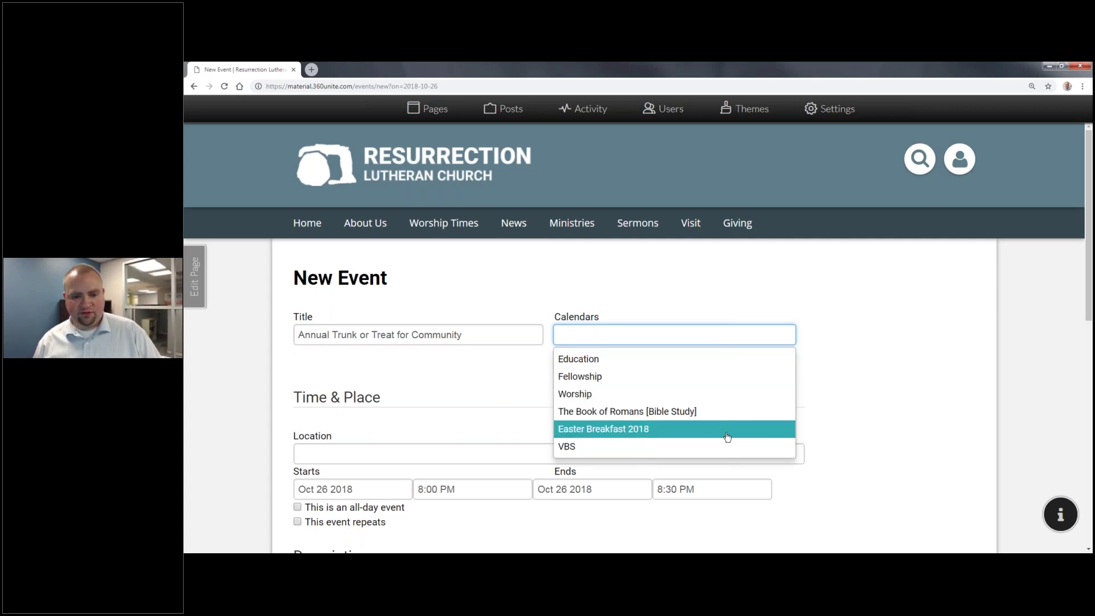
Step: Assign the new event to the Fellowship calendar
left_click(710, 376)
left_click(668, 371)
scroll(604, 316, "down", 1)
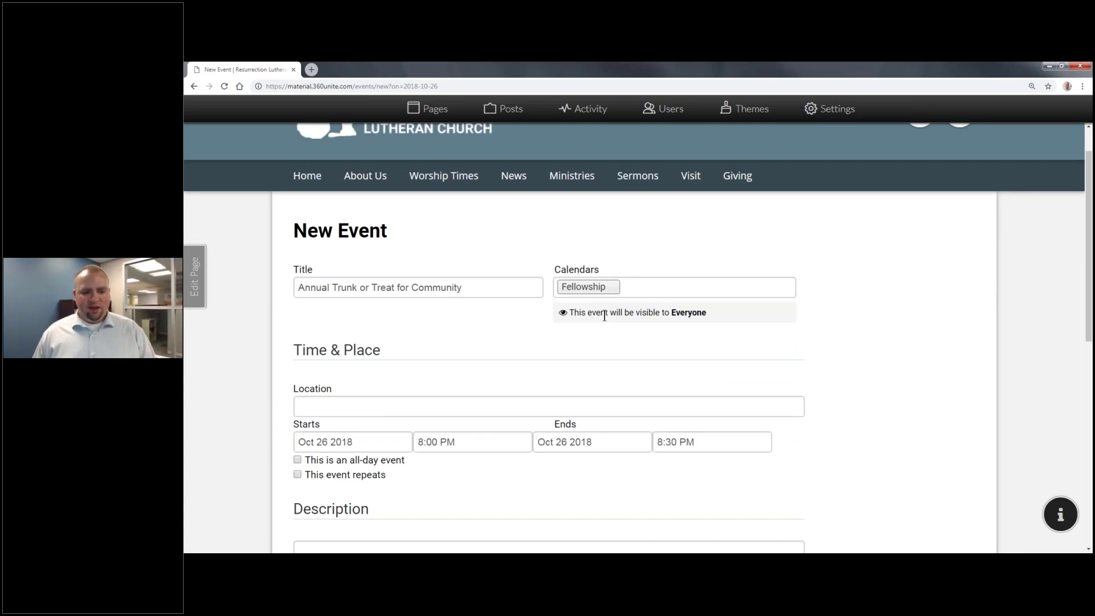
scroll(631, 330, "down", 2)
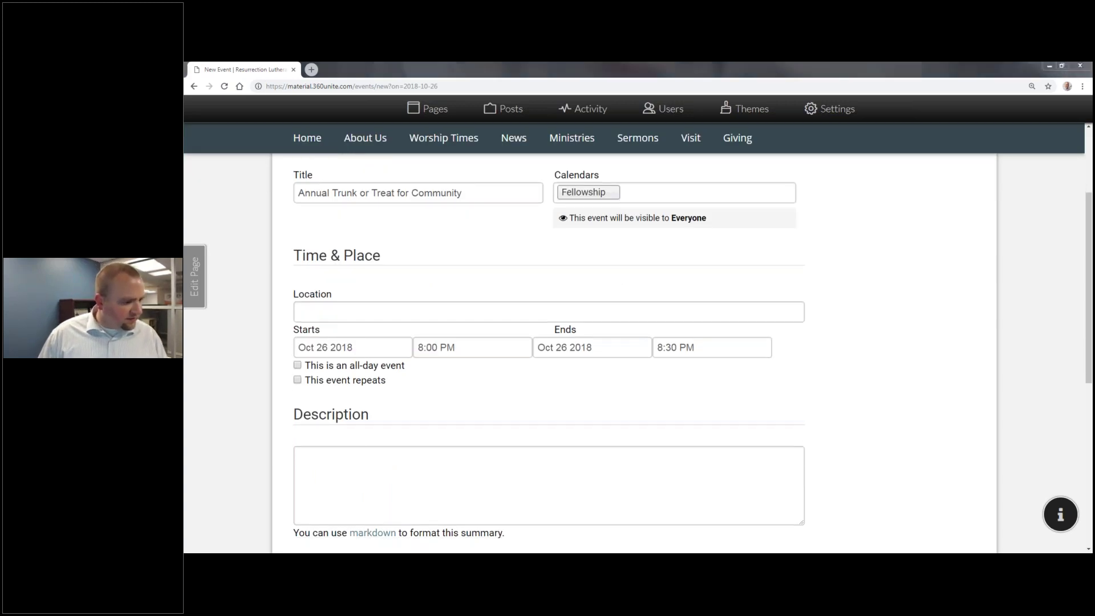
key("alt+Tab")
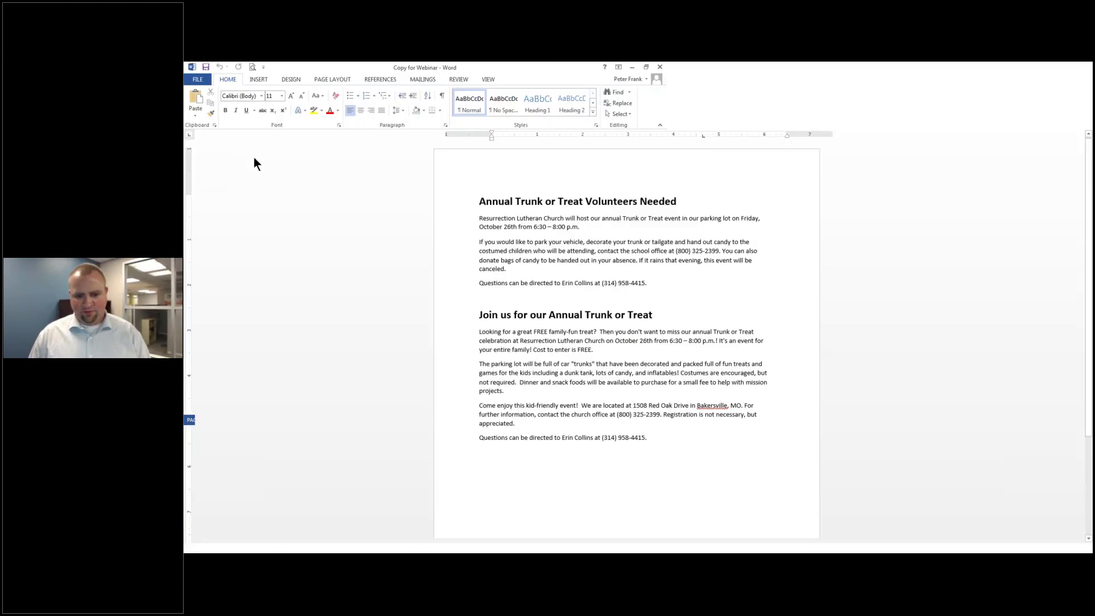
Step: Fill the Location with the church's street address, town and state copied from Word
left_click_drag(703, 406, 645, 406)
key("ctrl+c")
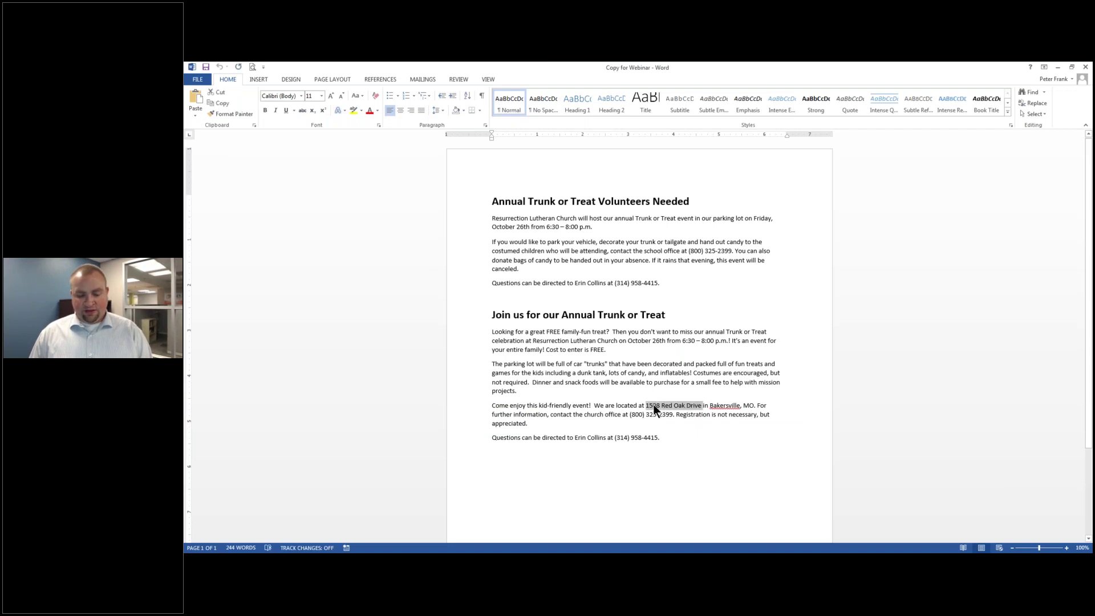
key("alt+Tab")
left_click(418, 454)
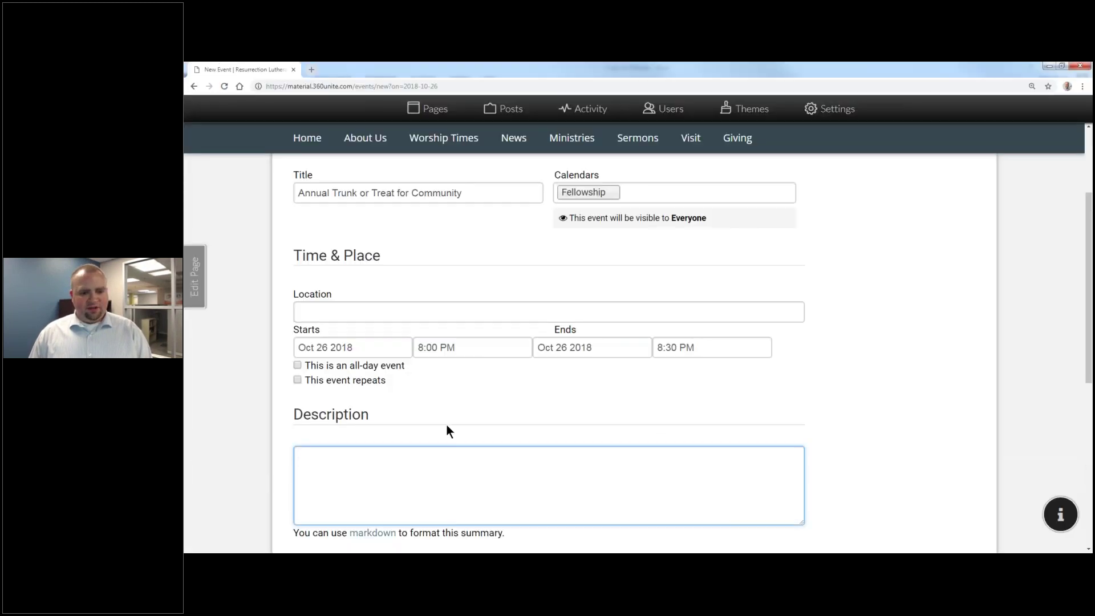
left_click(355, 305)
key("ctrl+v")
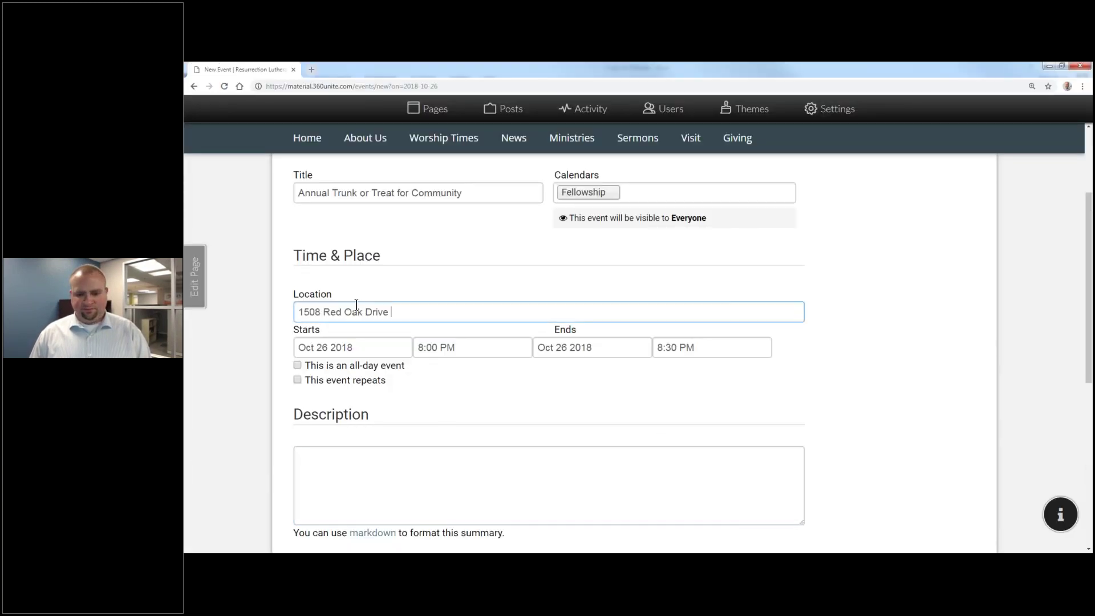
key("alt+Tab")
left_click_drag(708, 406, 757, 405)
key("ctrl+c")
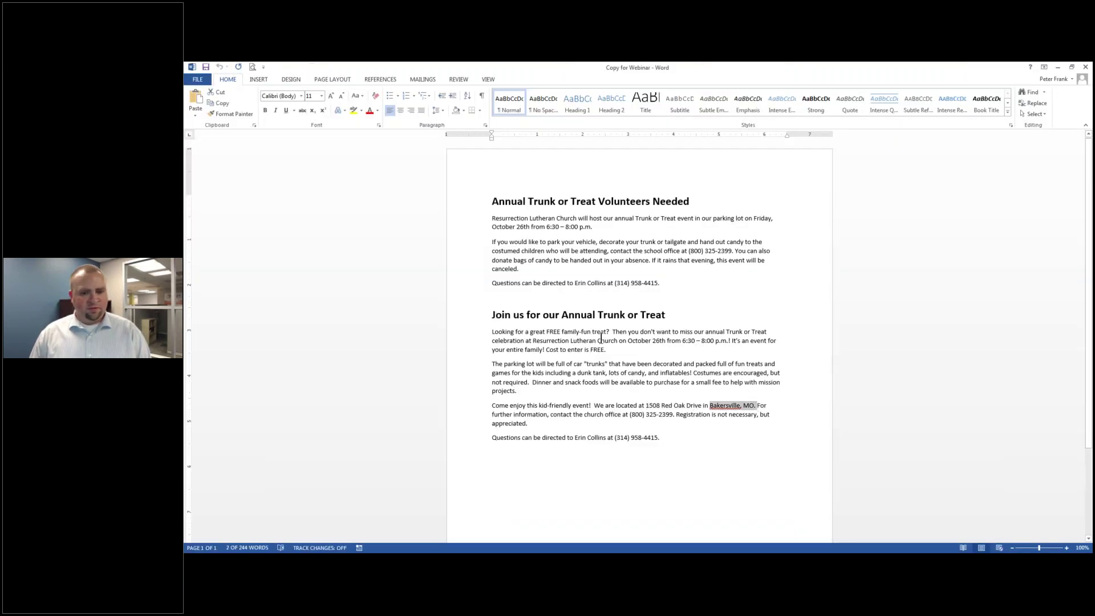
key("alt+Tab")
type(",")
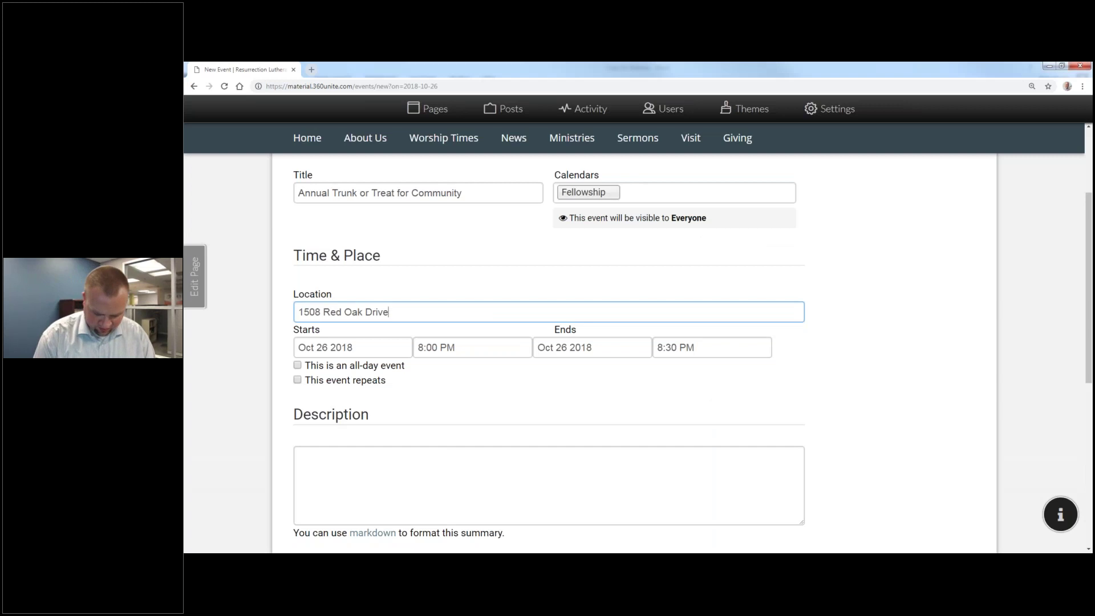
key("ctrl+v")
key("BackSpace")
key("BackSpace")
Step: Set the event to start at 6:30 AM and end at 8:00 AM
left_click(486, 355)
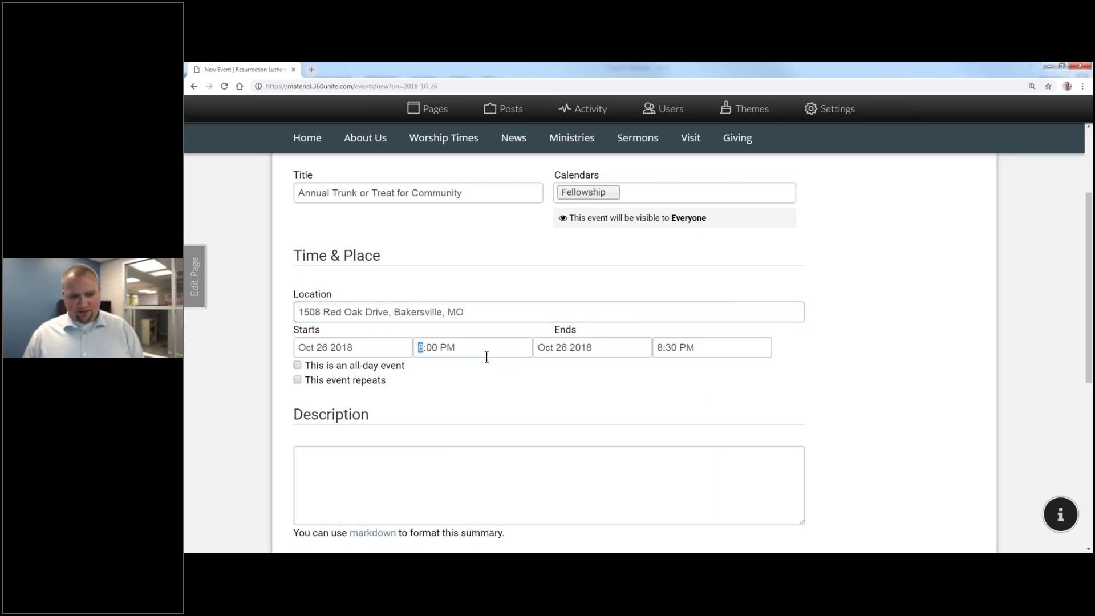
type("6")
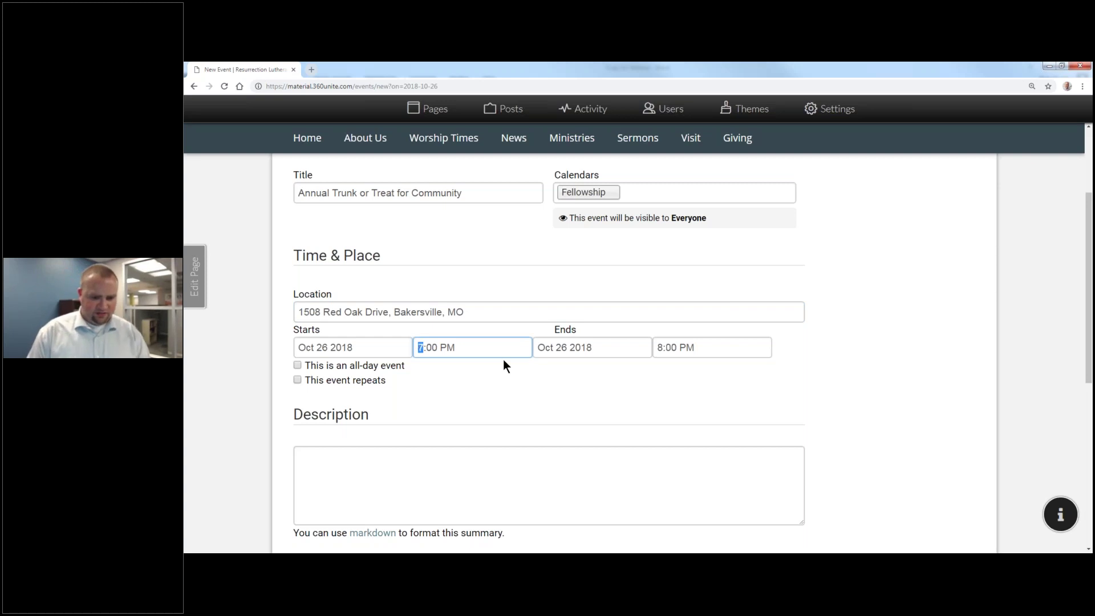
key("Right")
key("Right")
key("a")
key("Left")
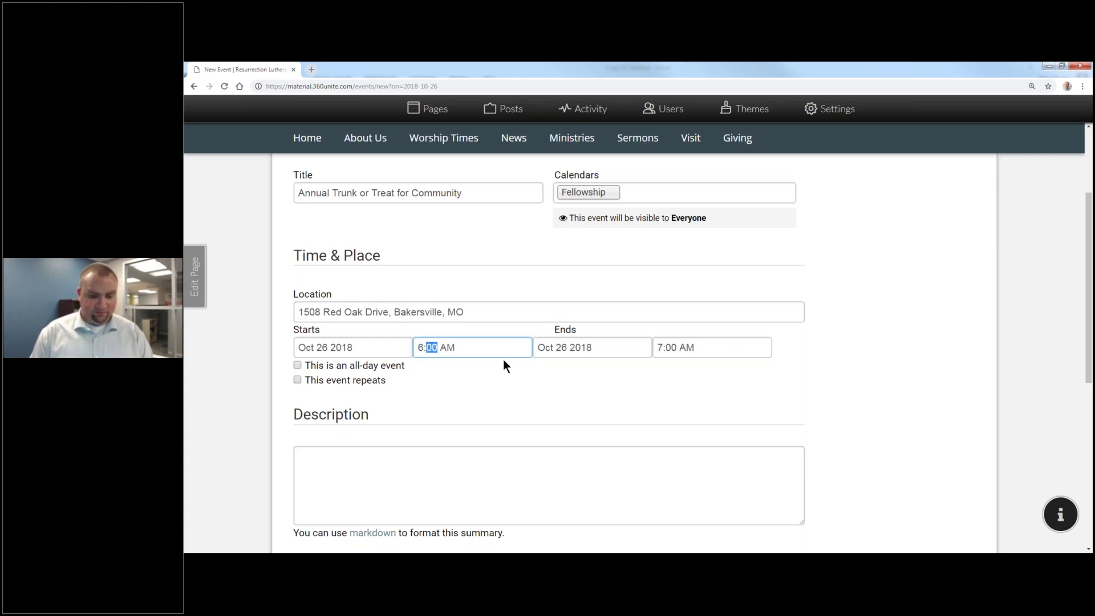
type("30")
key("Tab")
key("Tab")
key("Up")
key("Right")
type("00")
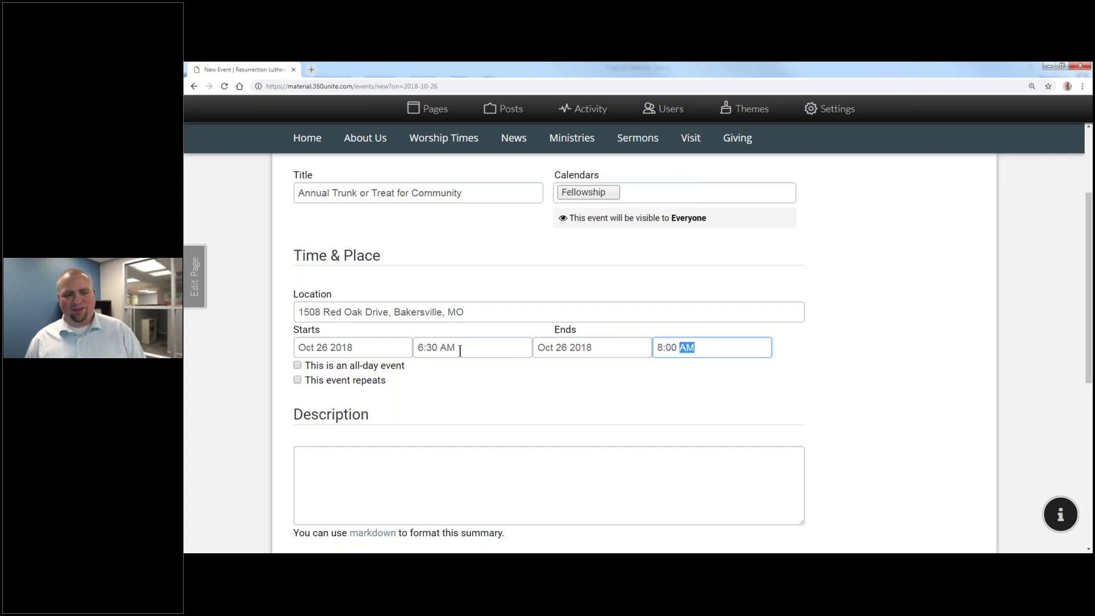
key("Tab")
key("Tab")
key("Tab")
Step: Copy the four public event paragraphs from the Word document
scroll(241, 292, "down", 4)
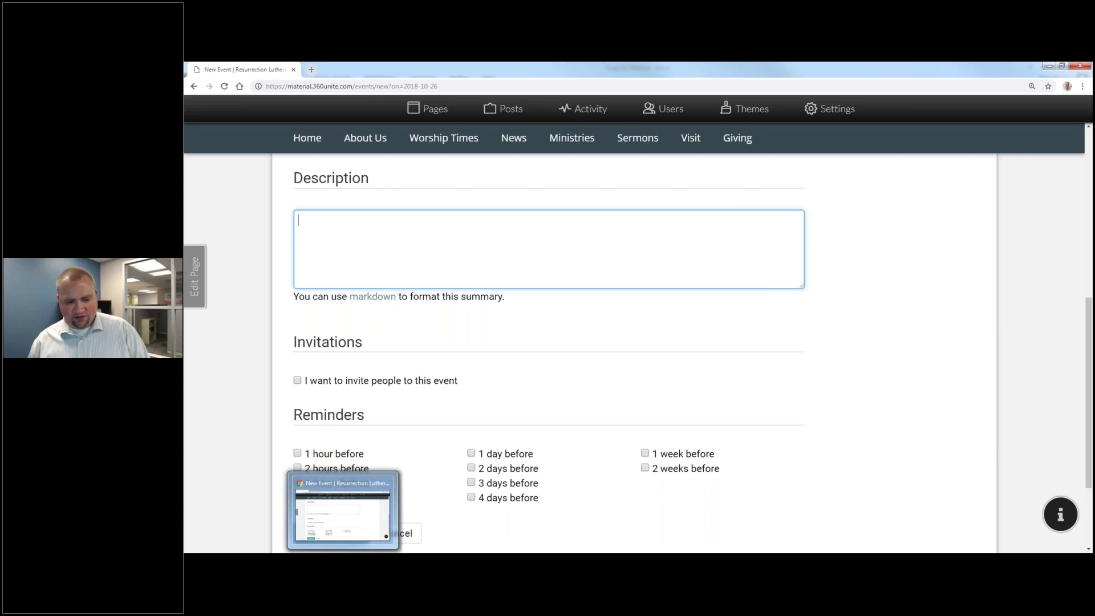
left_click(302, 552)
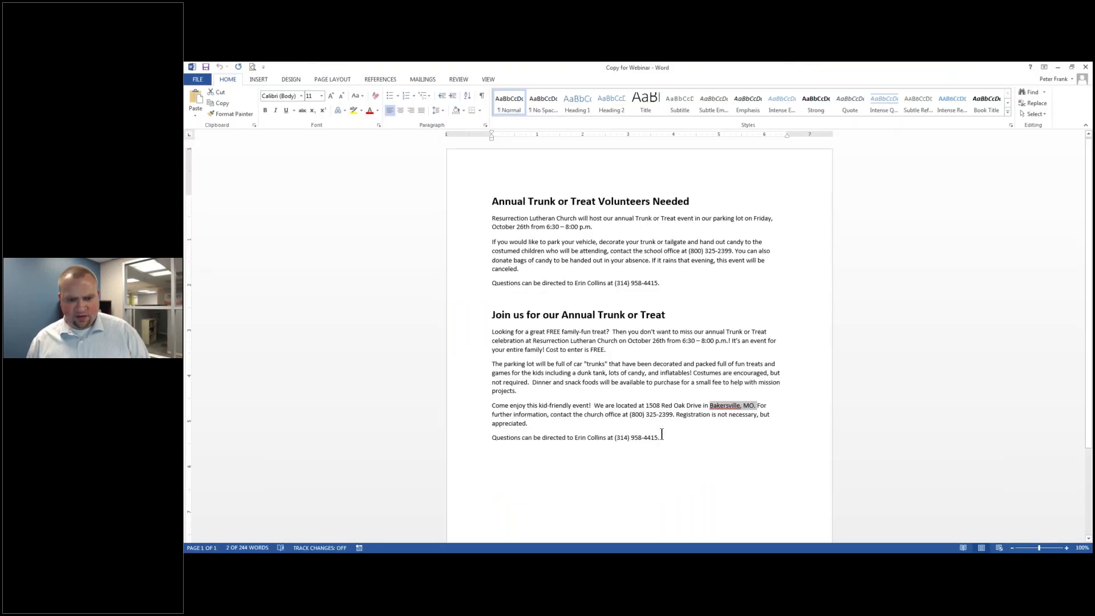
left_click(329, 334, "shift")
key("ctrl+c")
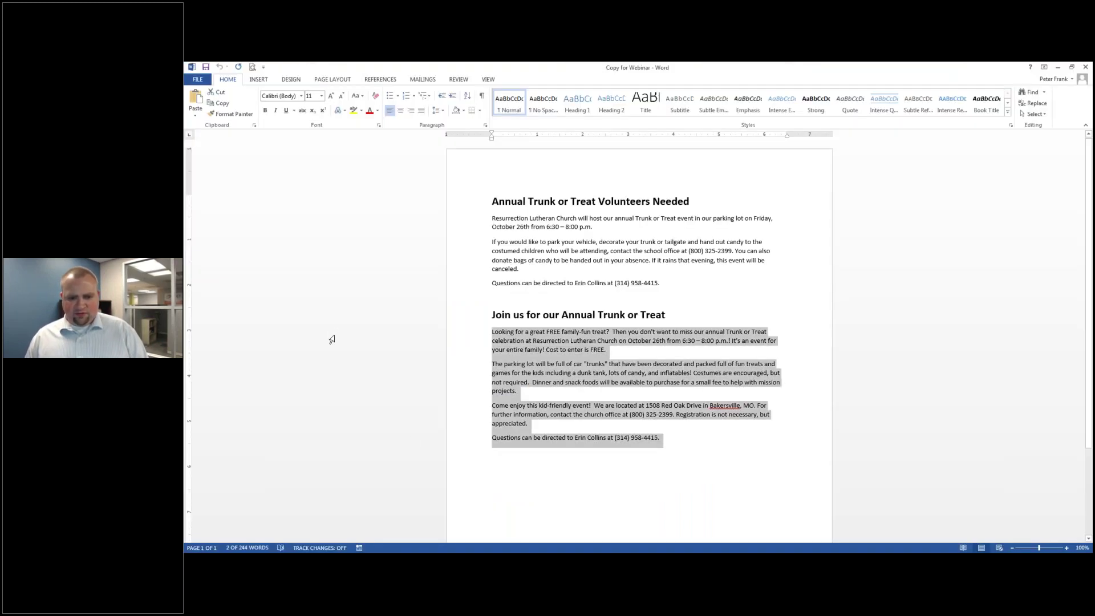
key("alt+Tab")
Step: Paste the copied event paragraphs into the Description
key("ctrl+v")
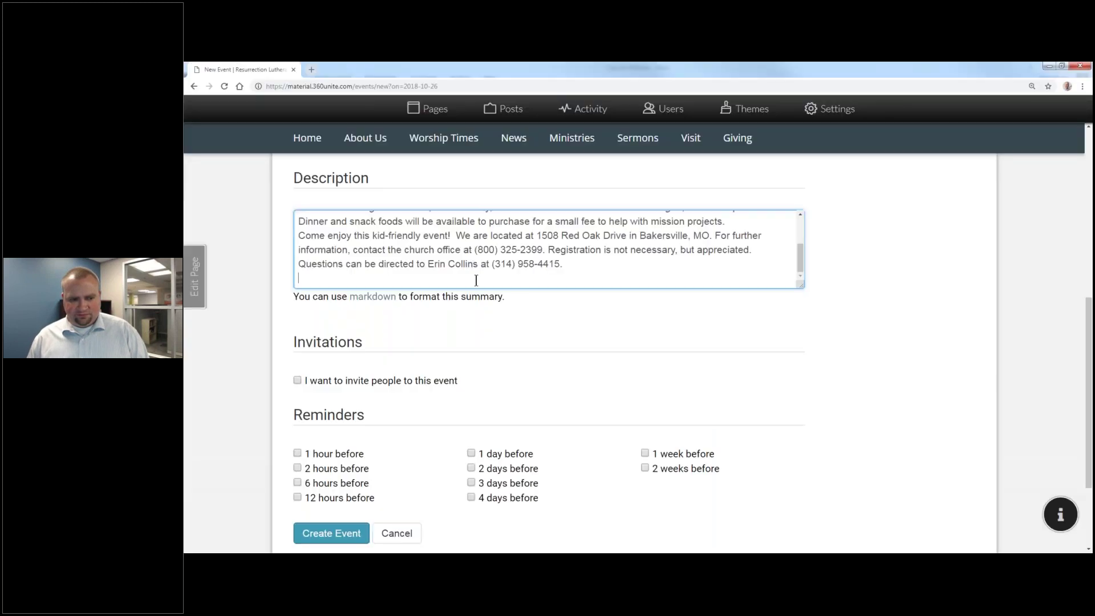
scroll(484, 280, "up", 5)
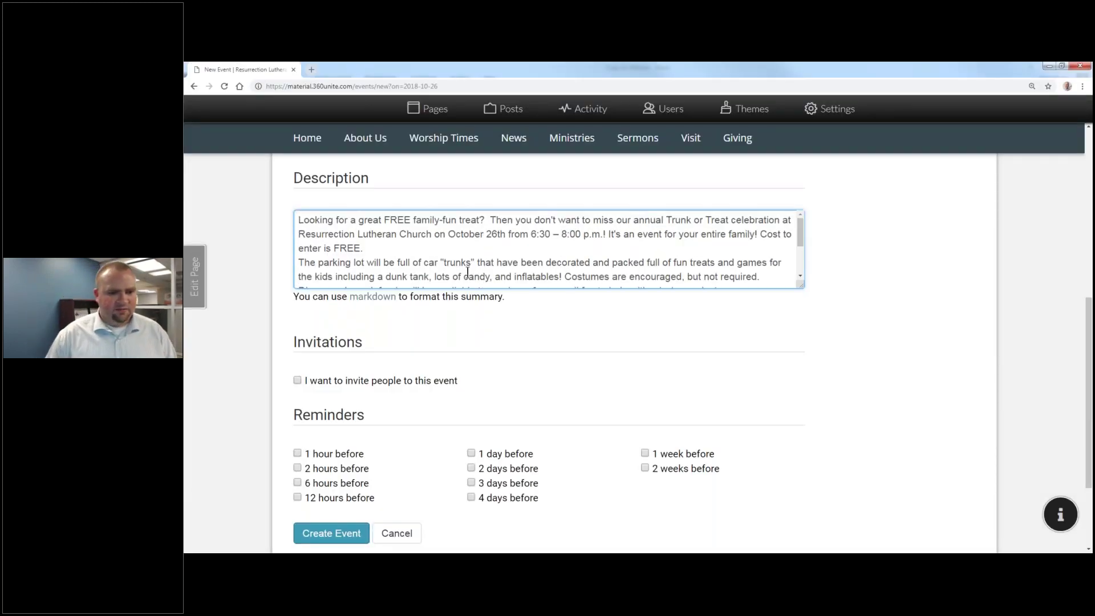
scroll(470, 272, "down", 5)
scroll(458, 360, "down", 3)
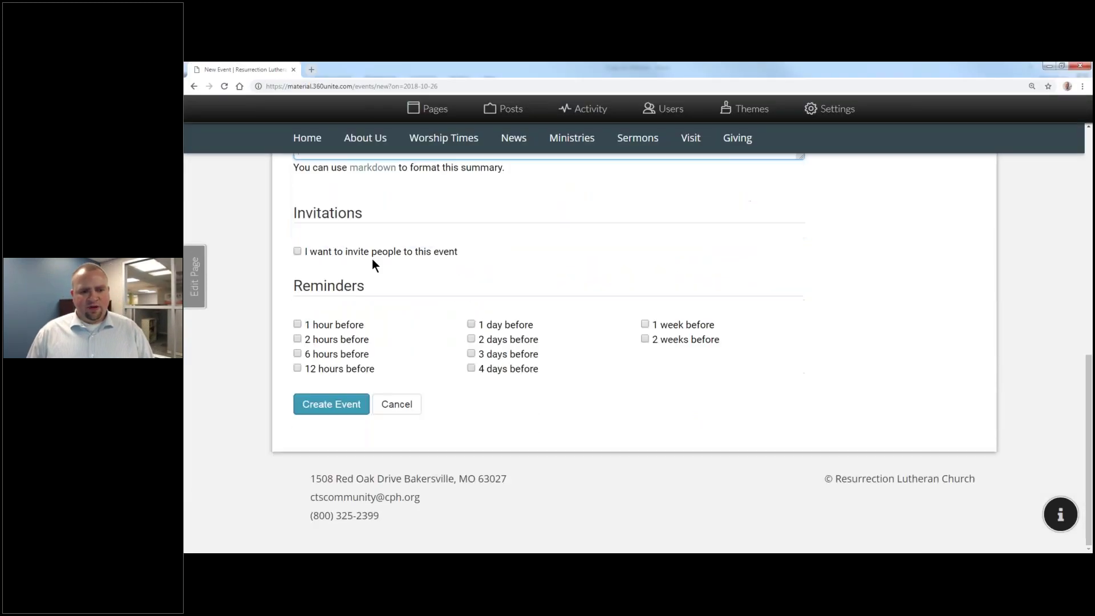
Step: Turn on invitations and invite four members to the event
left_click(371, 254)
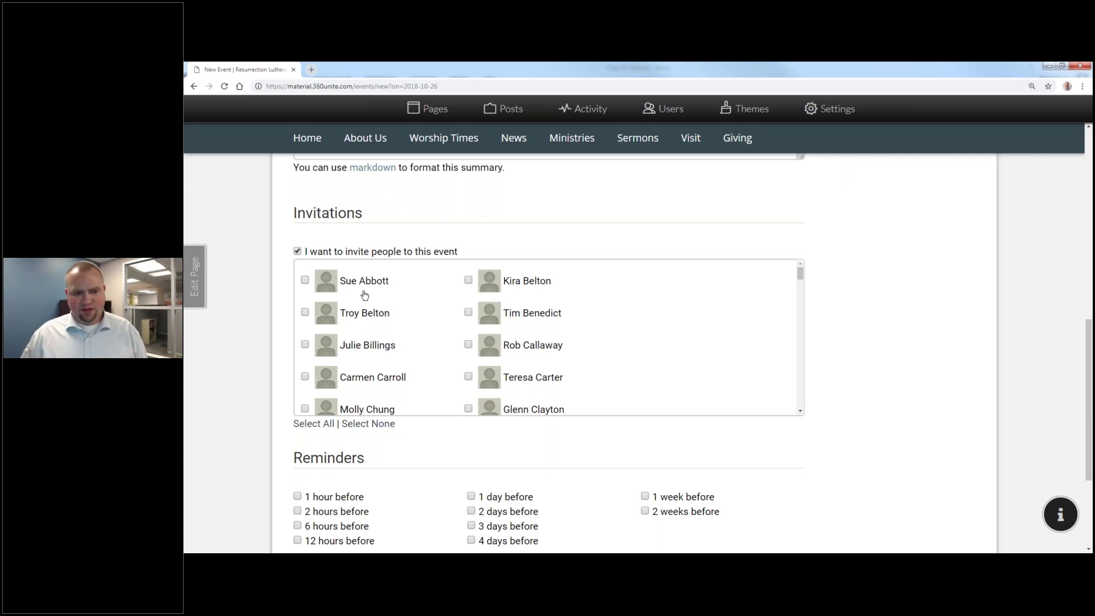
left_click(364, 292)
left_click(365, 312)
left_click(368, 345)
left_click(524, 344)
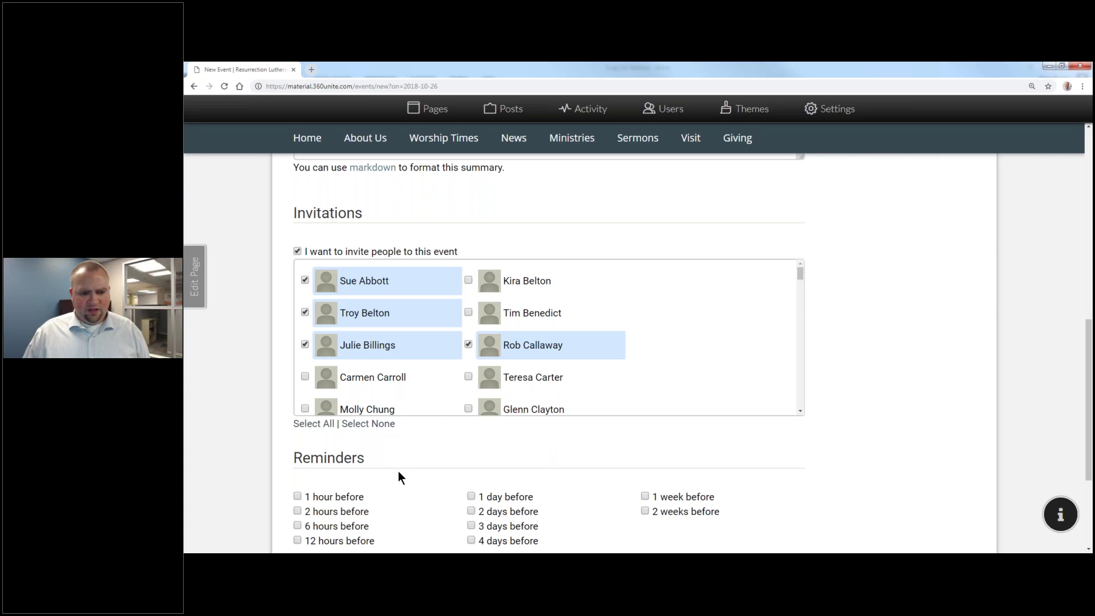
Step: Add a reminder 2 hours before and create the community event
scroll(398, 477, "down", 3)
left_click(334, 370)
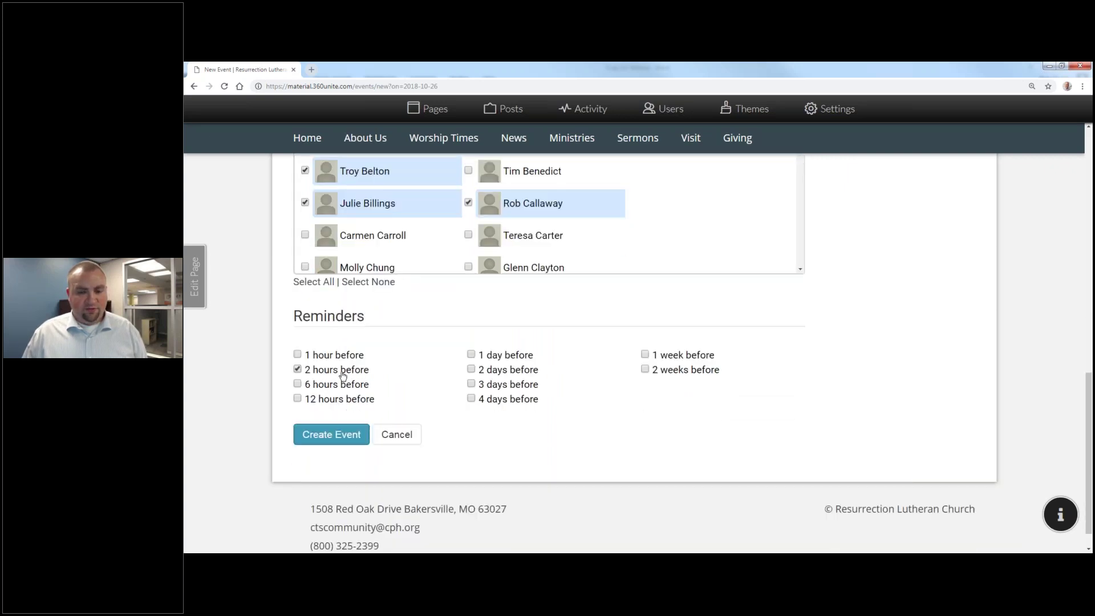
left_click(345, 386)
left_click(342, 386)
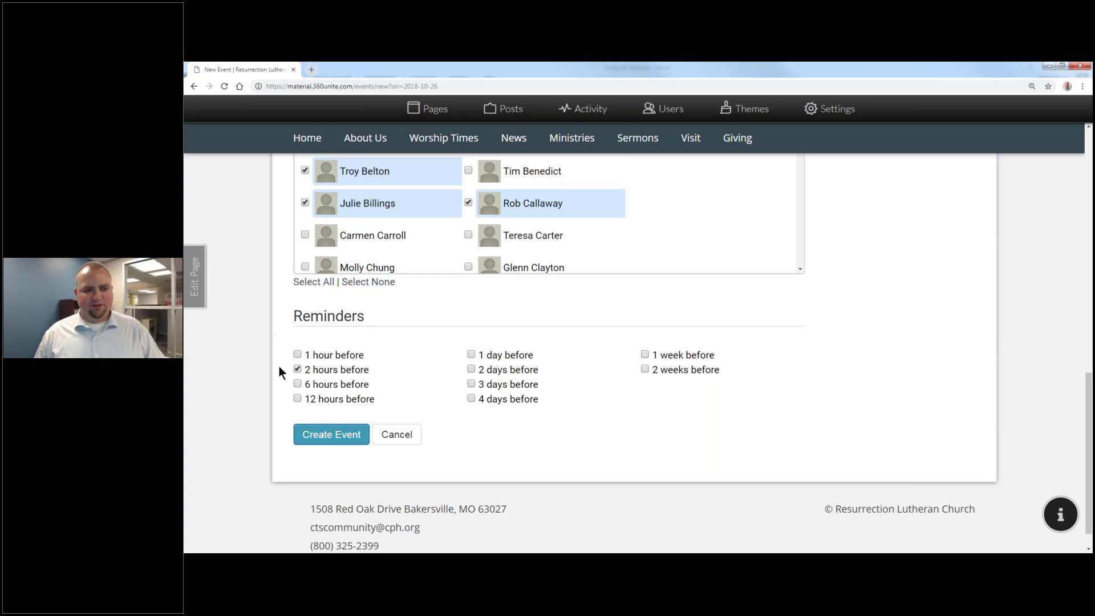
left_click(311, 434)
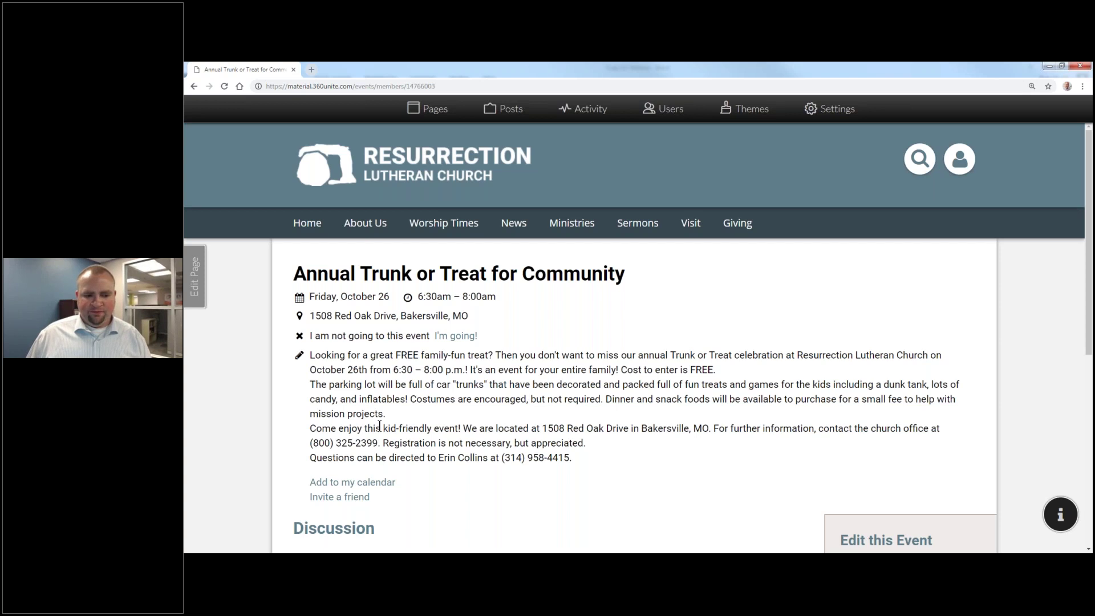
Step: Post the discussion comment 'Do you need me to bring any flashlights?' on the event
scroll(379, 426, "down", 4)
left_click(419, 387)
type("Do you need me to bring any flashlightws")
key("BackSpace")
type("s?")
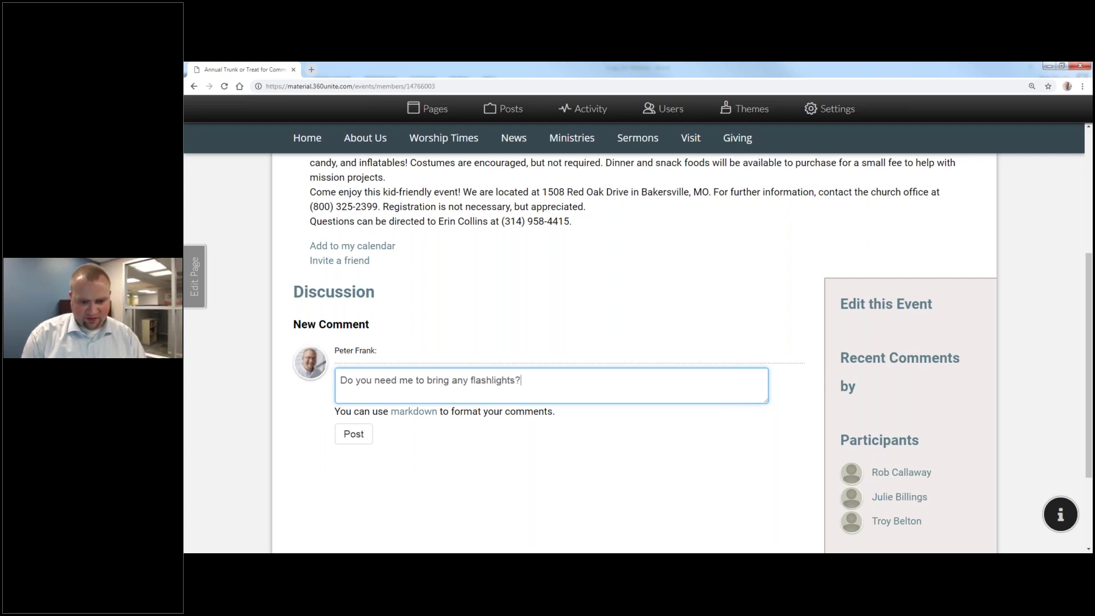
left_click(354, 434)
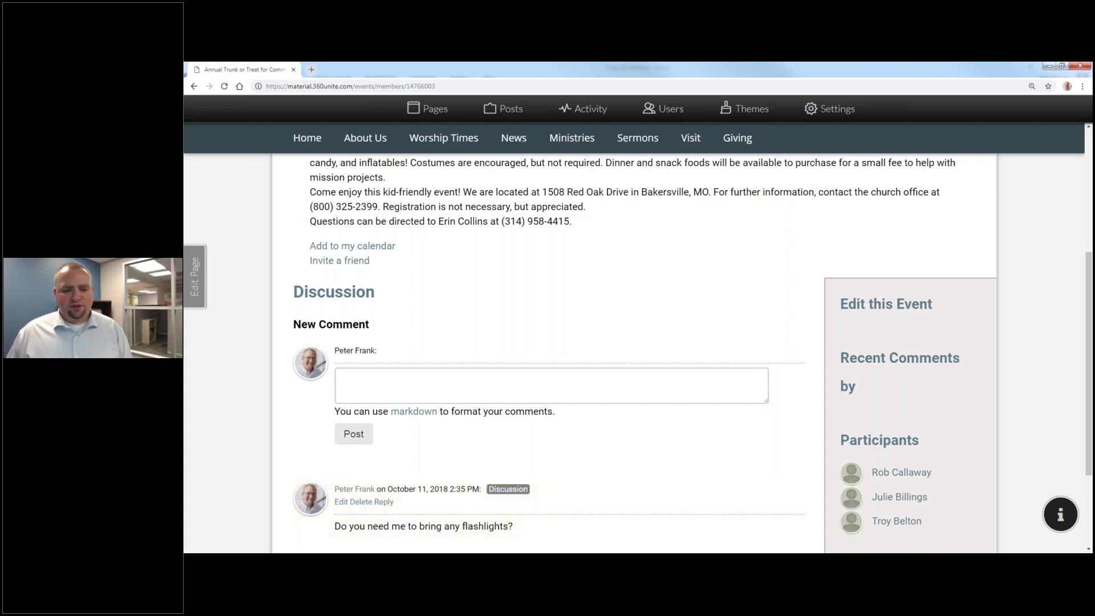
Step: Start a reply to the flashlights comment, then cancel it without posting
scroll(632, 354, "down", 3)
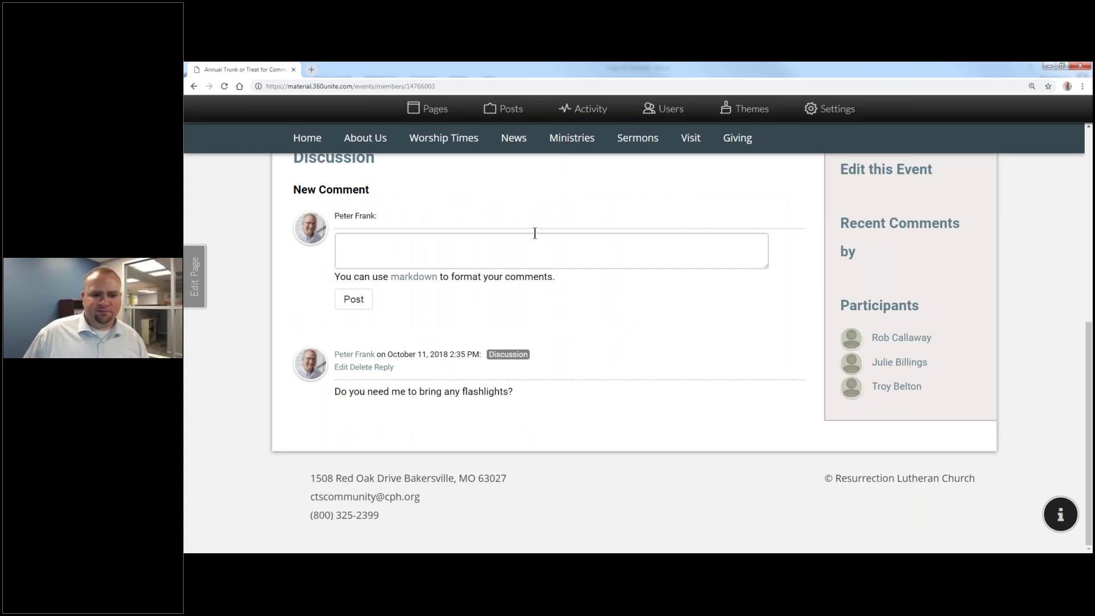
left_click(385, 372)
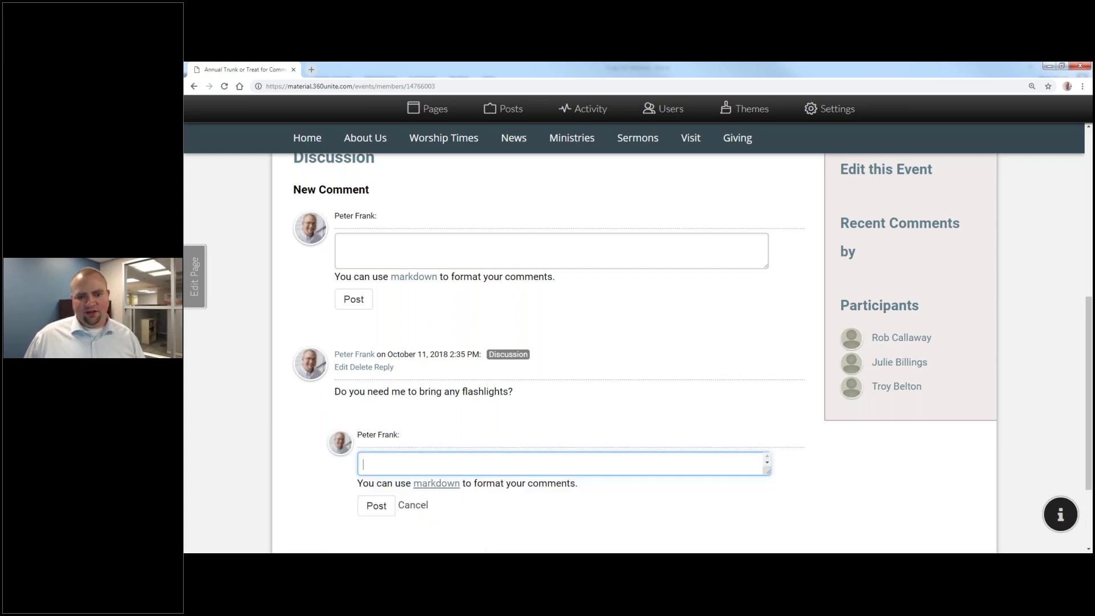
left_click(425, 505)
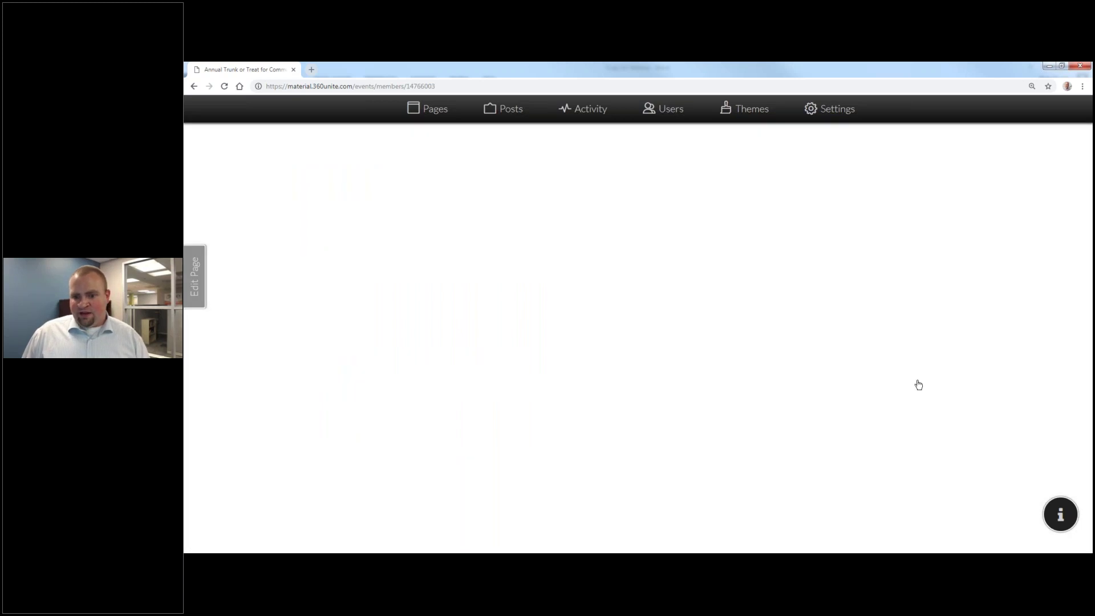
scroll(604, 299, "down", 4)
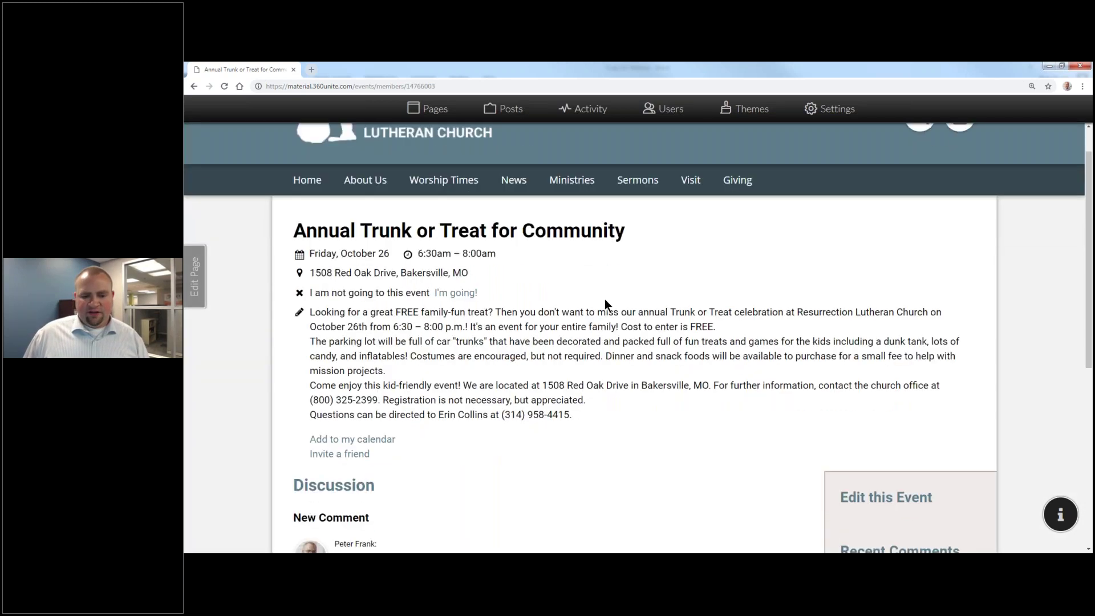
scroll(605, 295, "up", 4)
Step: Select the event page's web address in the address bar
left_click(350, 86)
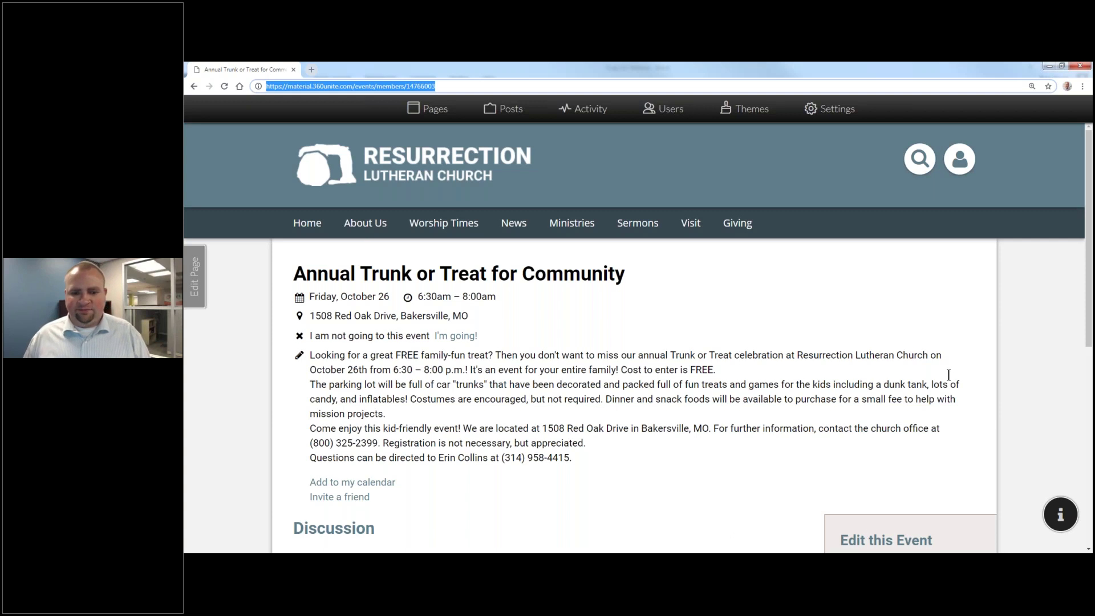
mouse_move(513, 224)
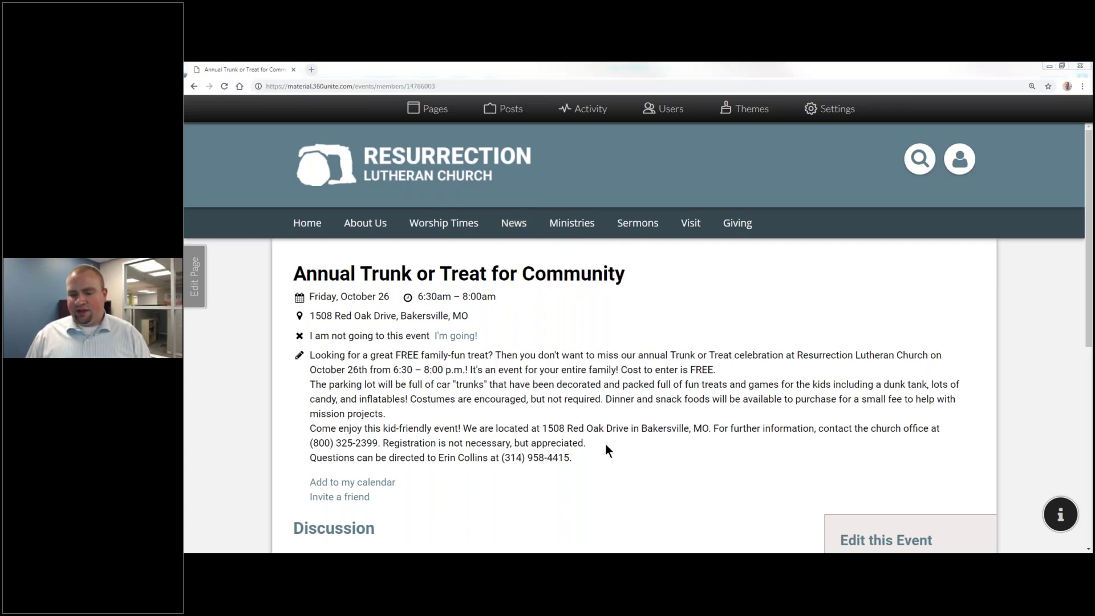
left_click(638, 426)
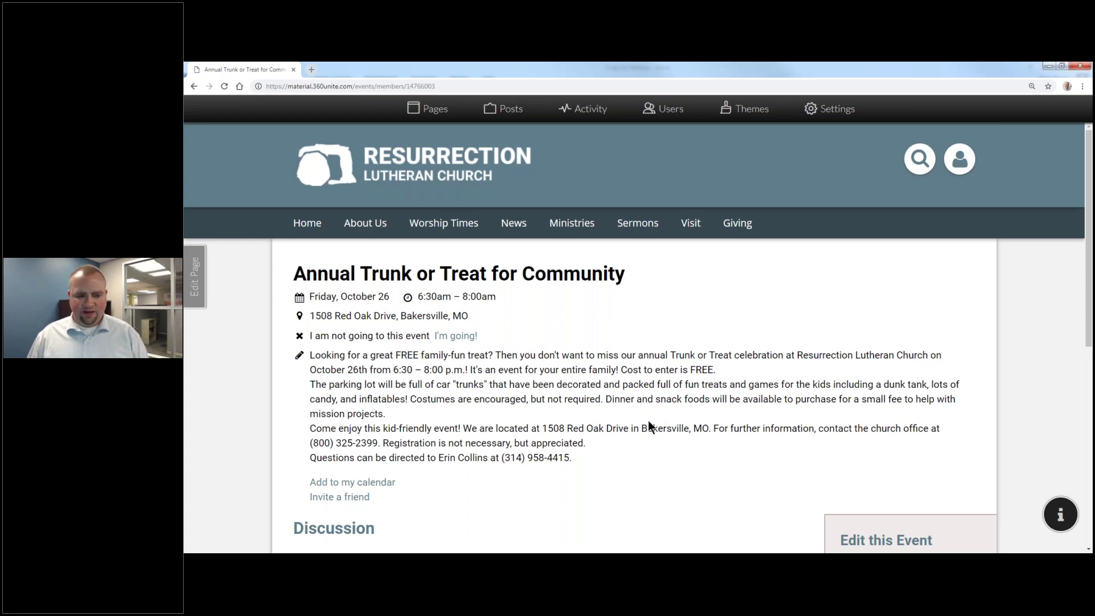
Step: Open the event's Participants list, showing 0 Yes, 0 Maybe, 0 No and 4 invitees awaiting response
scroll(649, 423, "down", 4)
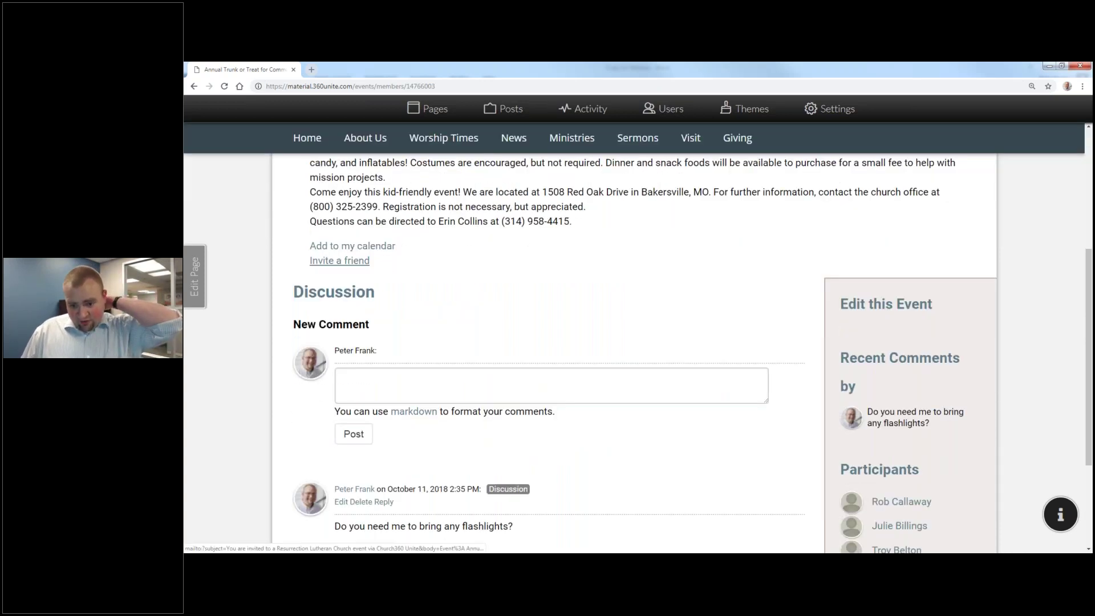
scroll(862, 404, "down", 3)
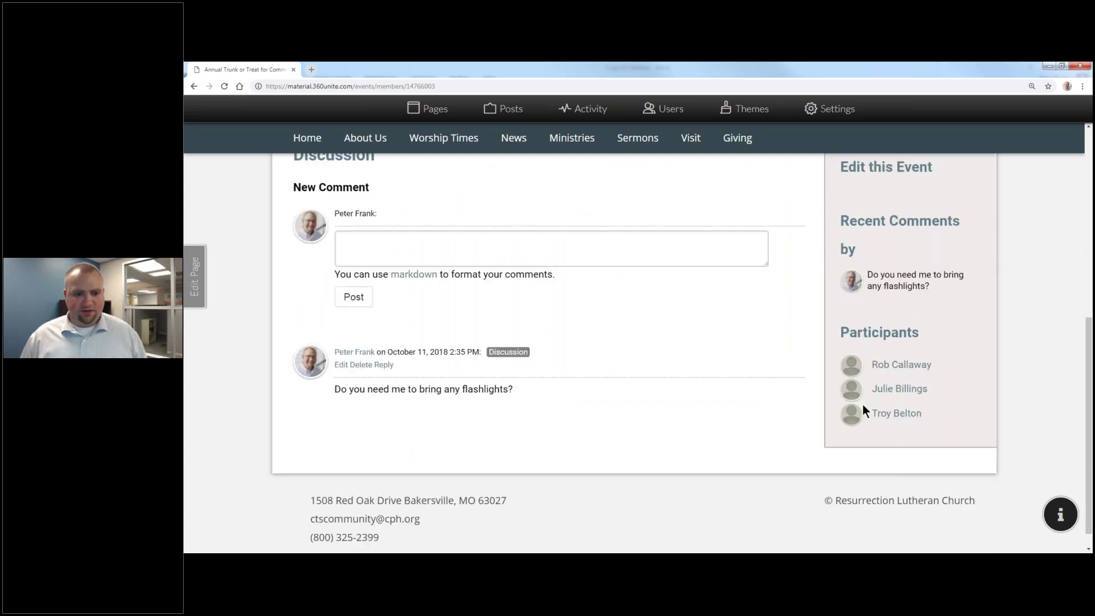
scroll(912, 462, "up", 7)
scroll(935, 461, "down", 7)
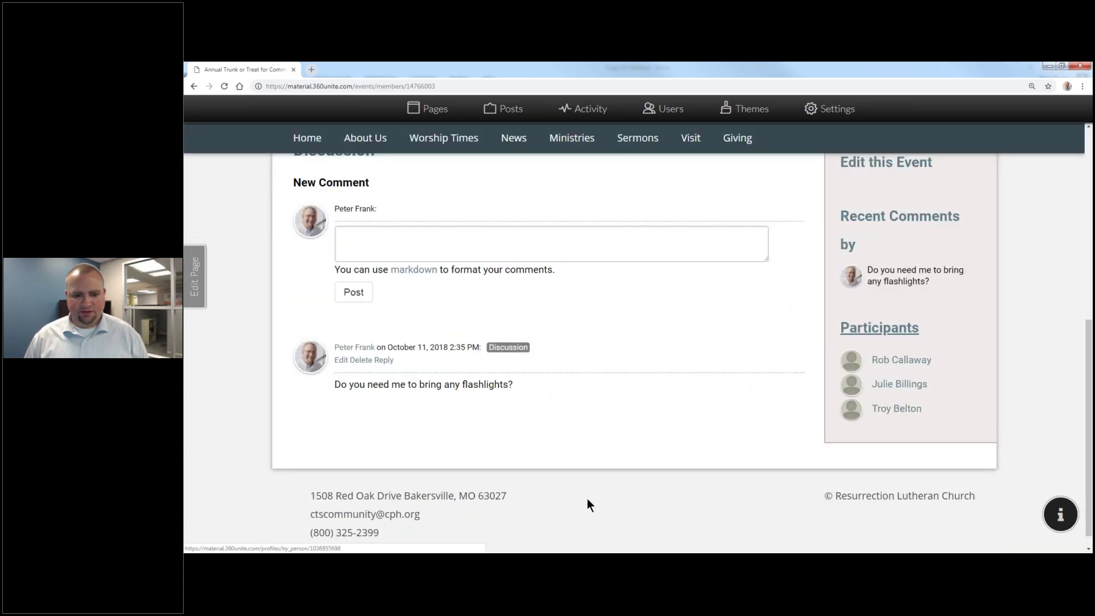
left_click(907, 325)
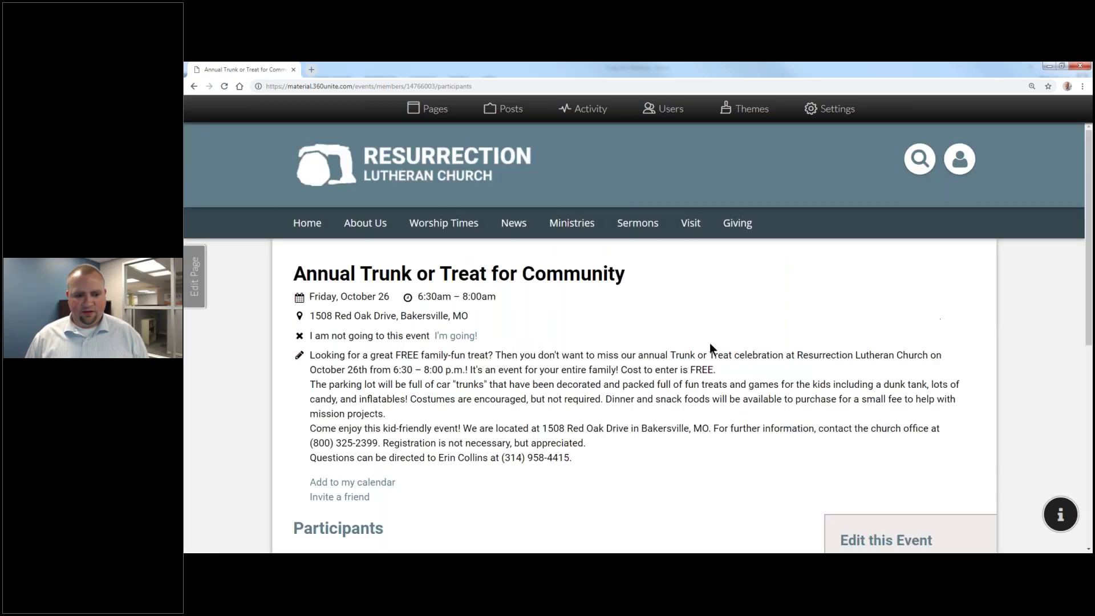
scroll(704, 346, "down", 5)
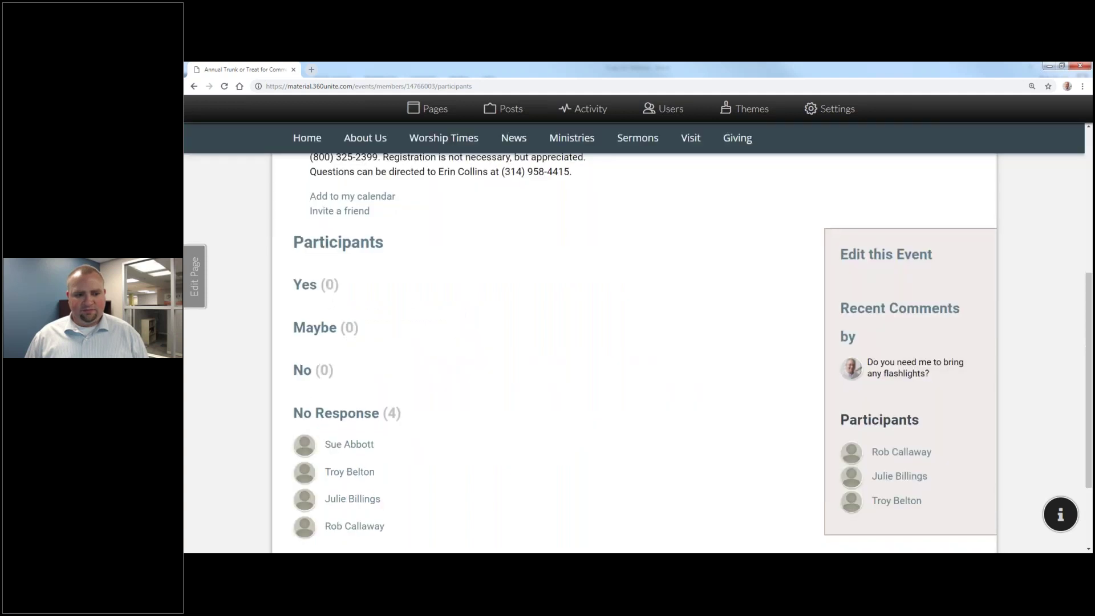
scroll(393, 415, "down", 2)
scroll(393, 415, "up", 10)
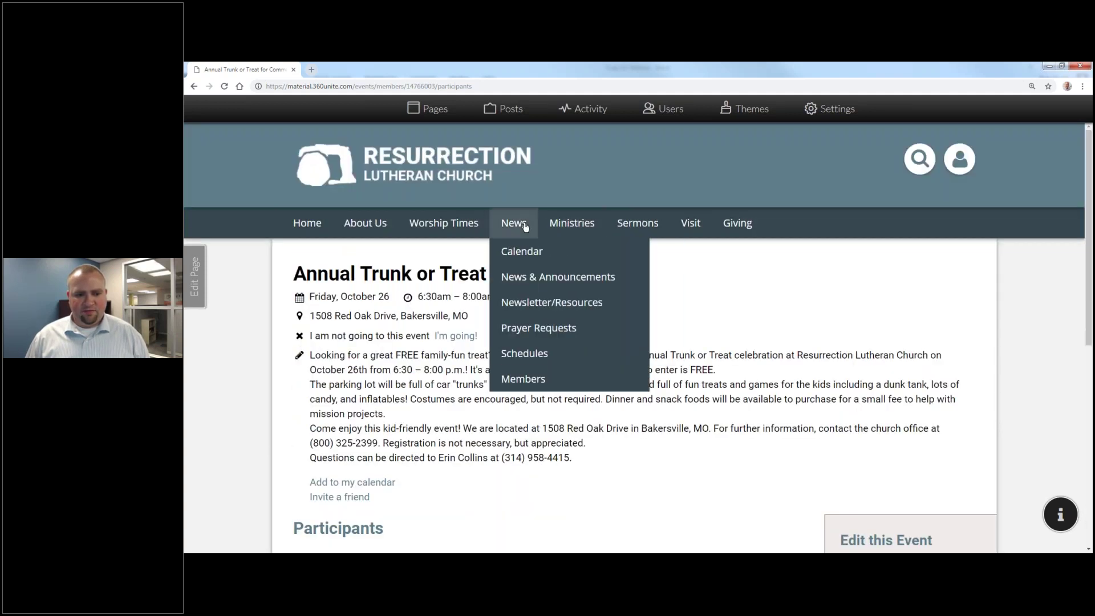
Step: View the Oct 26 Annual Trunk or Treat event on the church calendar, then return to October
left_click(530, 252)
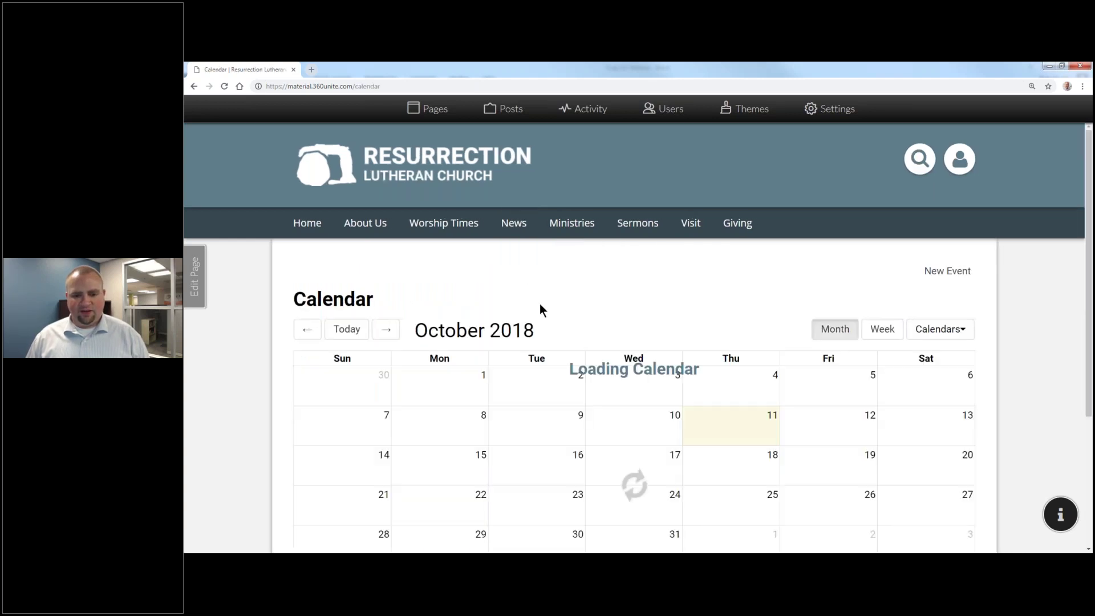
scroll(548, 318, "down", 3)
mouse_move(838, 325)
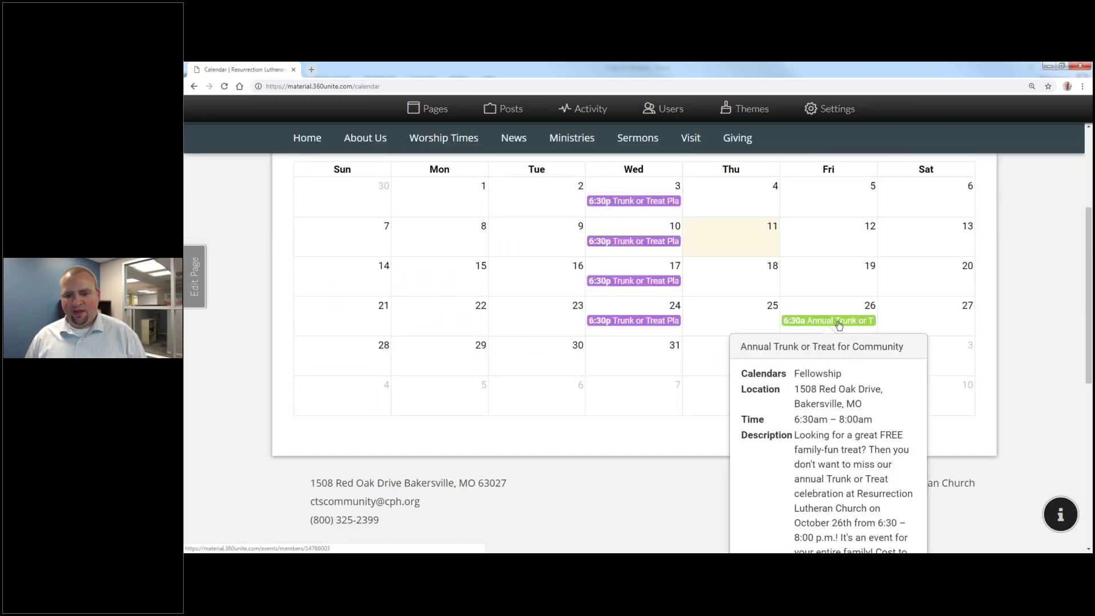
left_click(838, 322)
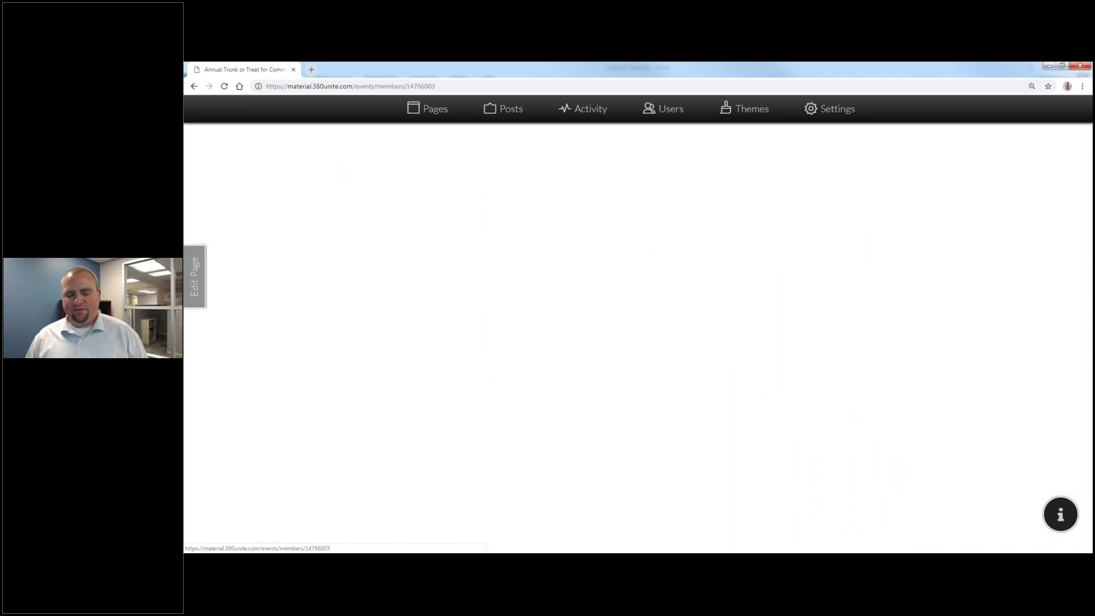
left_click(193, 86)
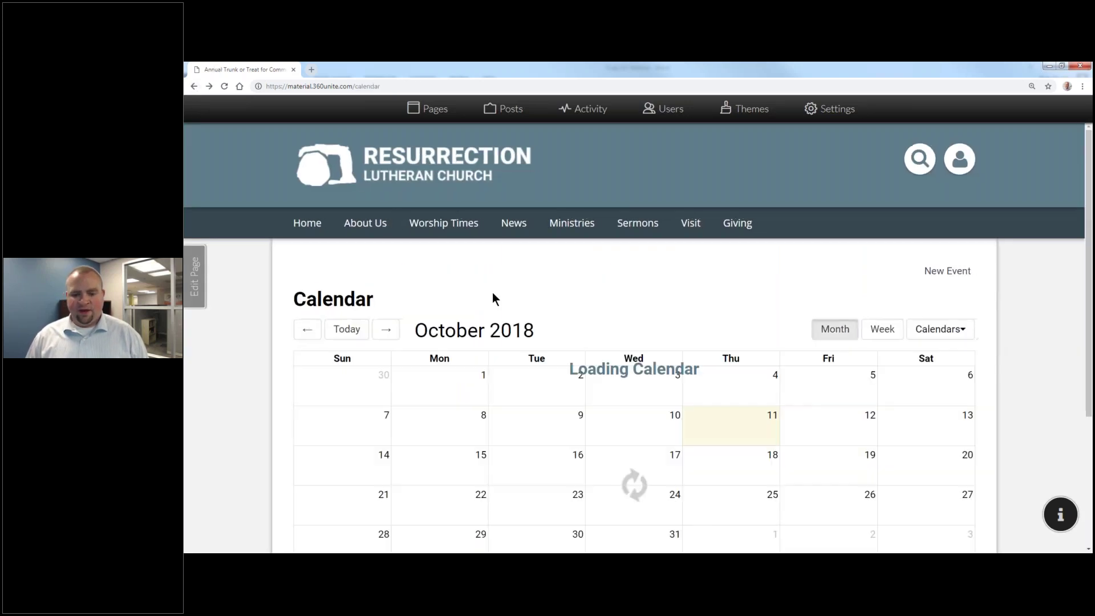
scroll(610, 383, "down", 5)
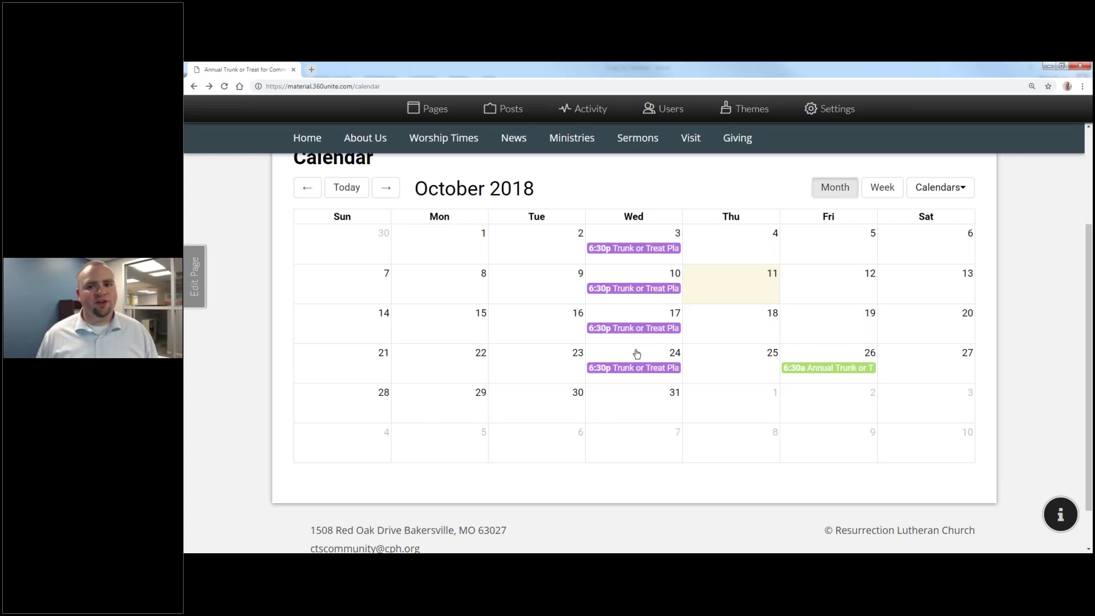
Step: Review the Calendars settings for who can see each calendar, then go to the Home page
left_click(837, 111)
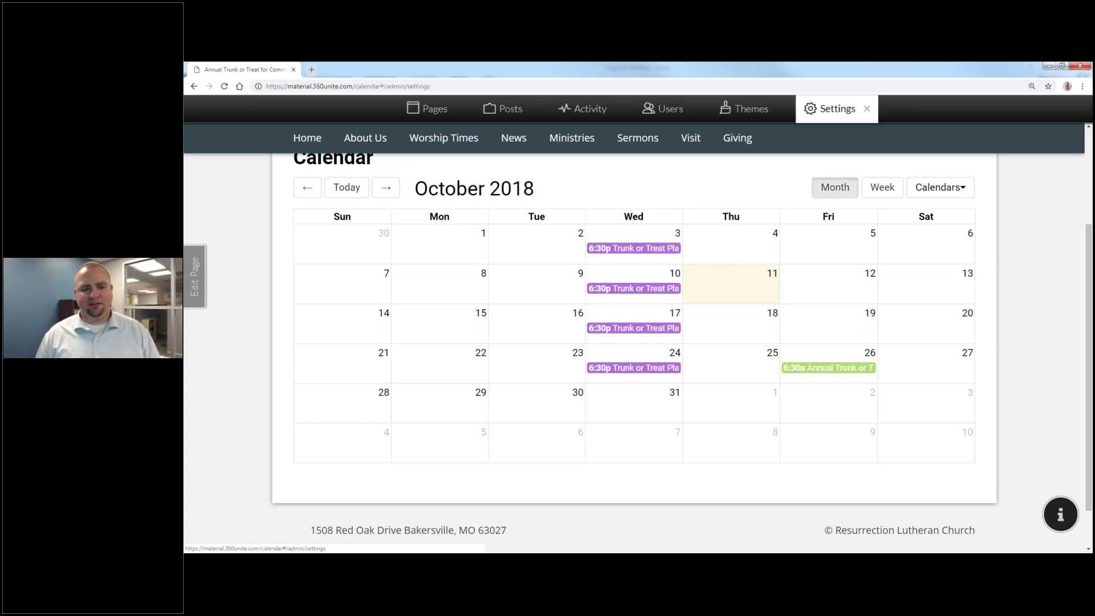
left_click(262, 278)
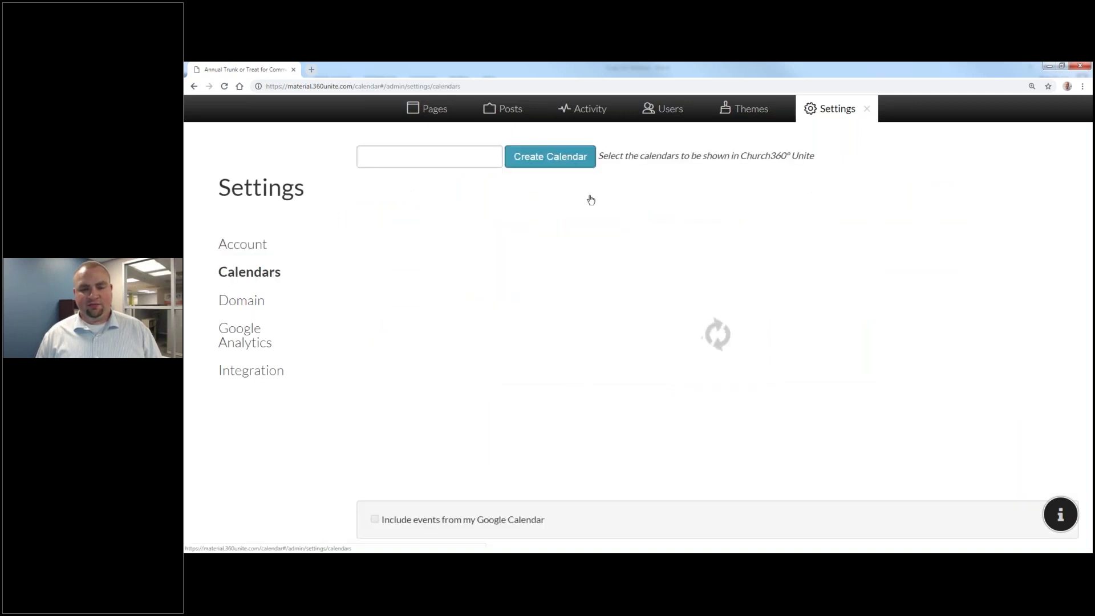
left_click(864, 110)
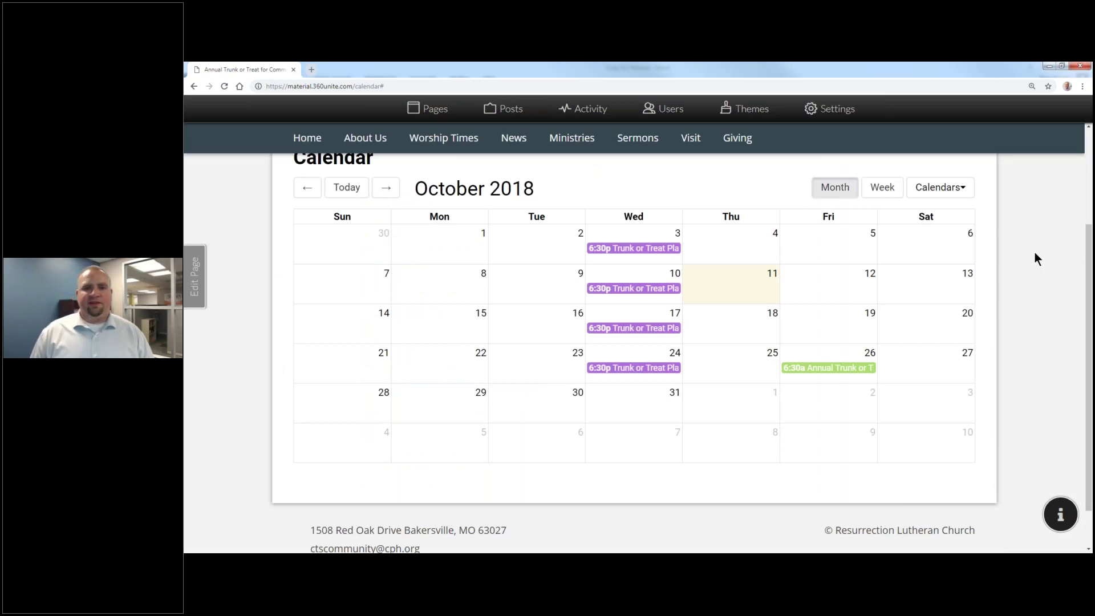
left_click(435, 109)
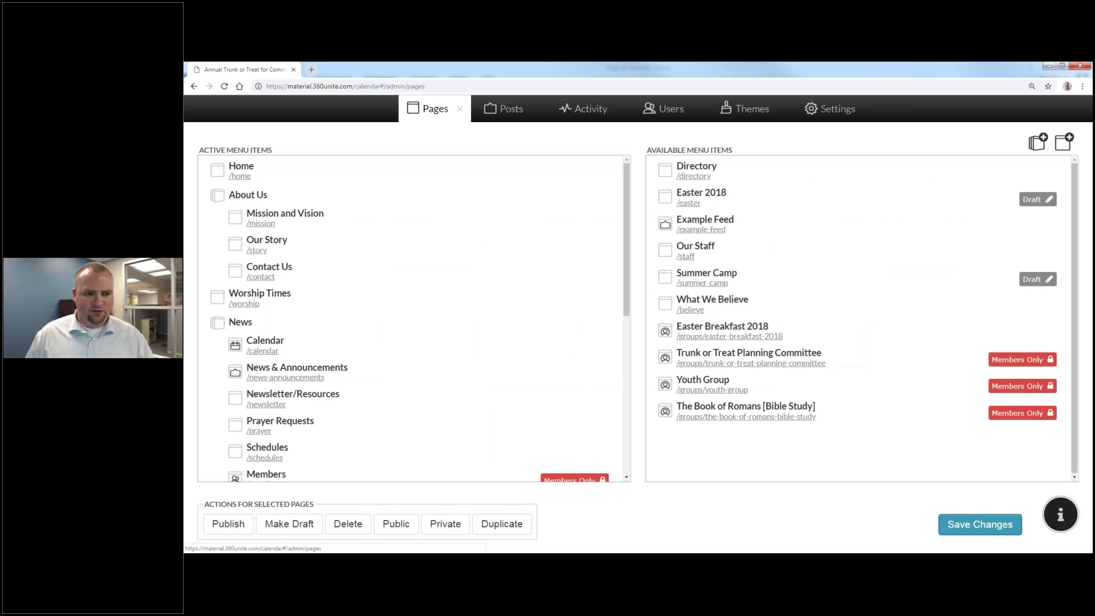
left_click(237, 179)
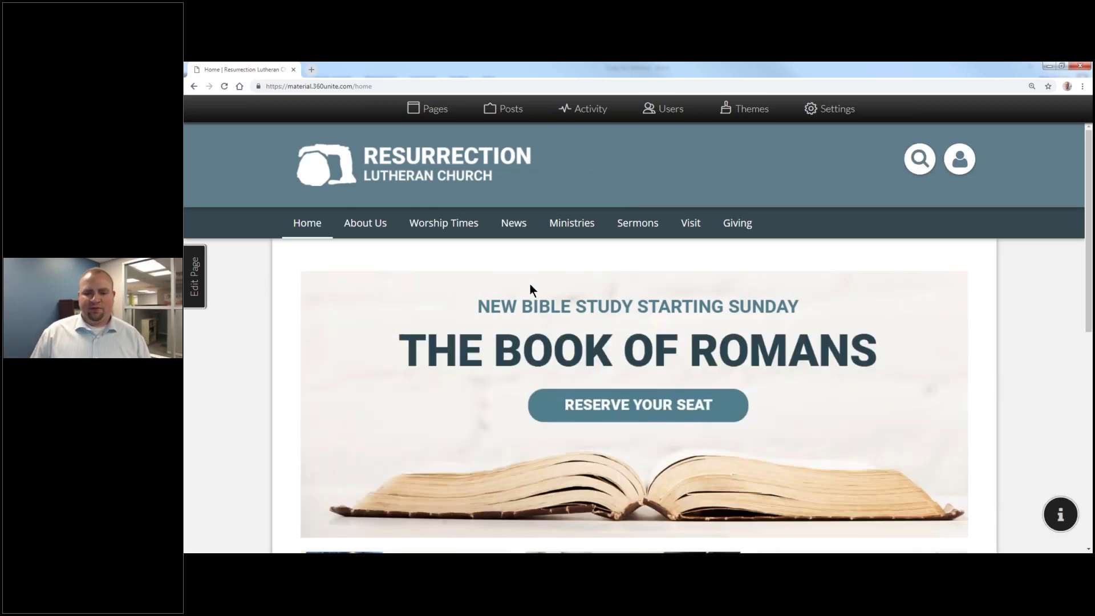
Step: Edit the homepage and open the banner image's Image Properties
scroll(529, 282, "down", 3)
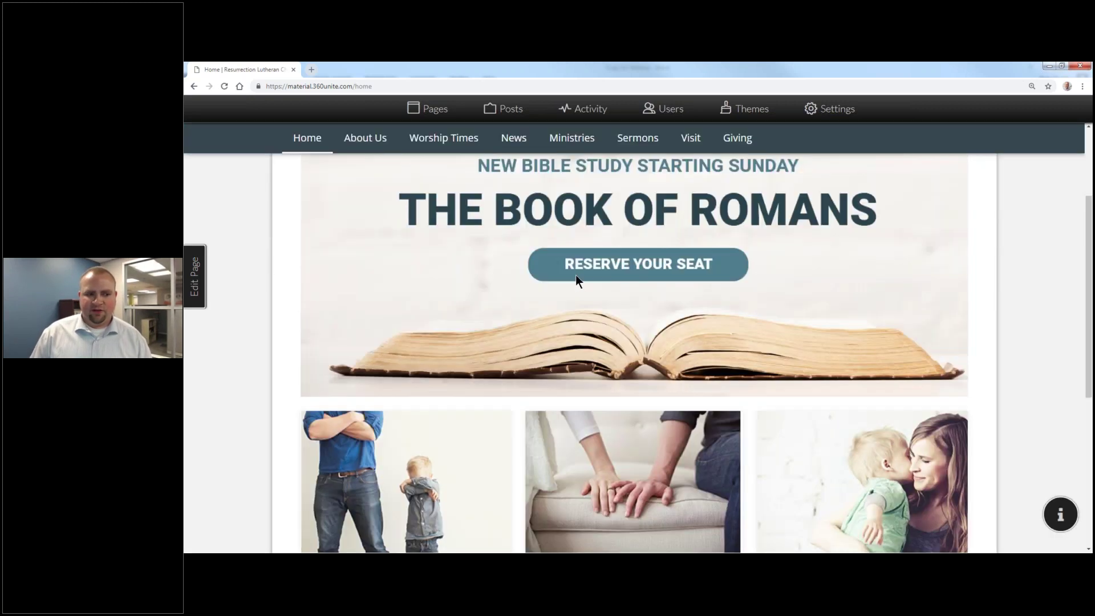
left_click(201, 276)
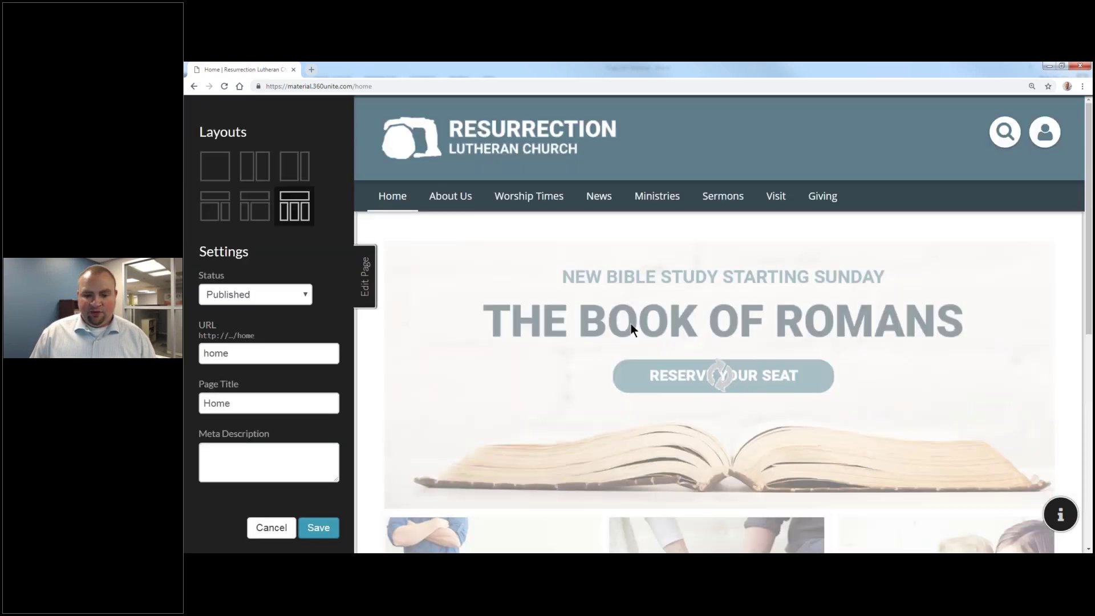
left_click(631, 317)
double_click(631, 317)
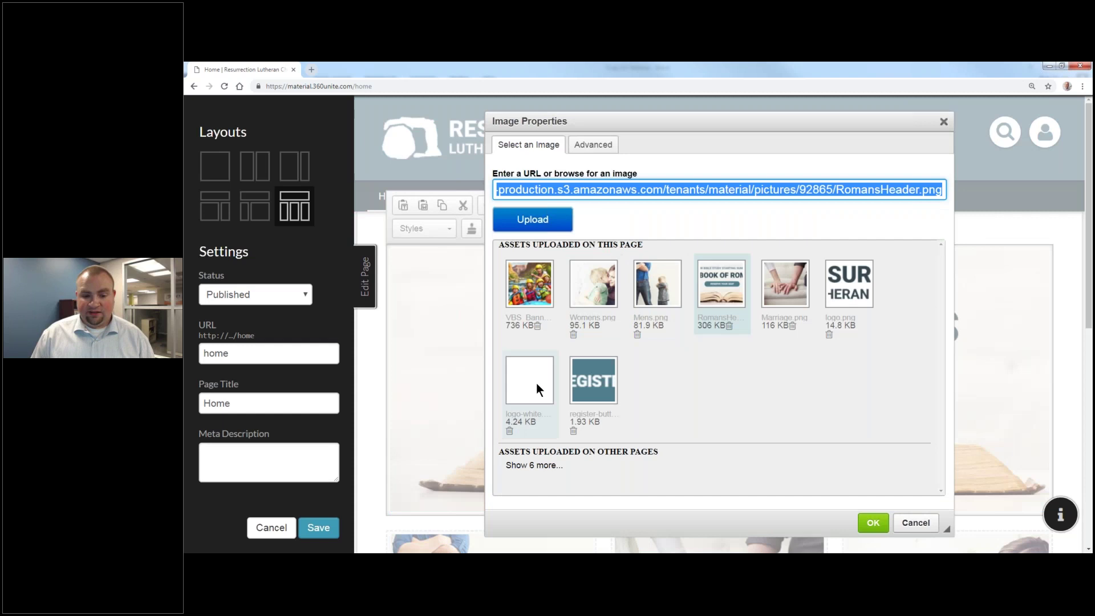
Step: Upload Main-Banner.png (42.7 KB) as a home page asset and pick it for the banner
left_click(535, 466)
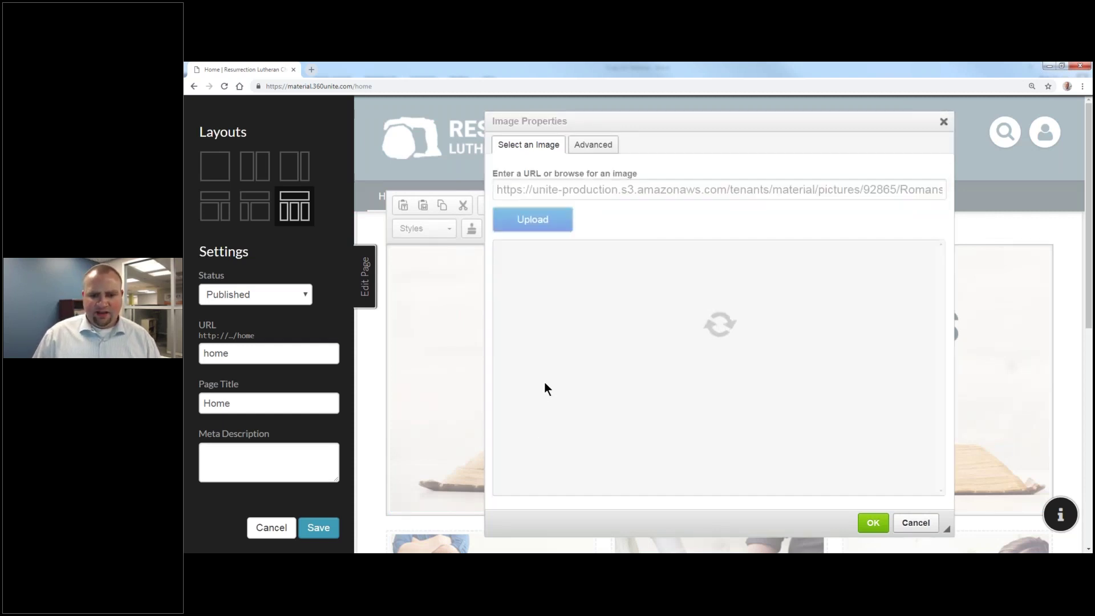
scroll(580, 354, "down", 1)
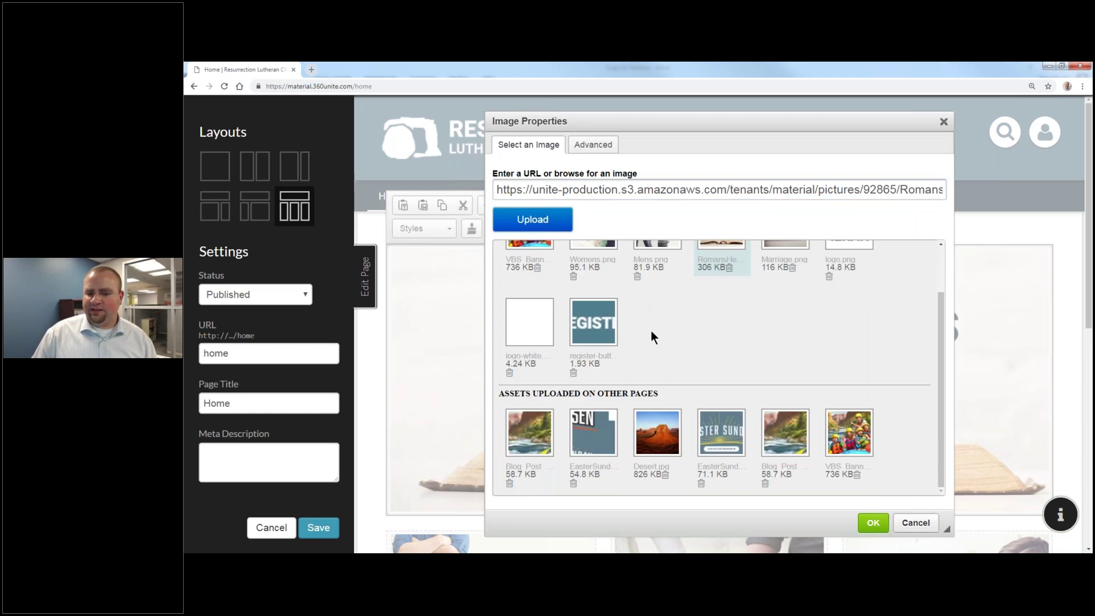
scroll(675, 360, "down", 3)
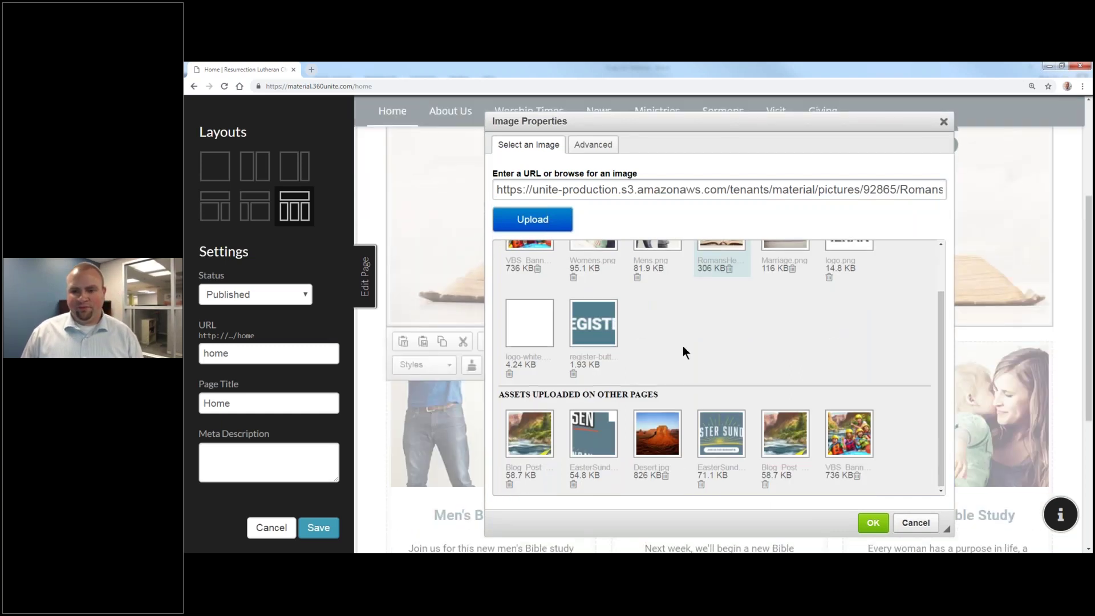
scroll(798, 331, "up", 1)
scroll(977, 306, "up", 1)
scroll(916, 340, "up", 2)
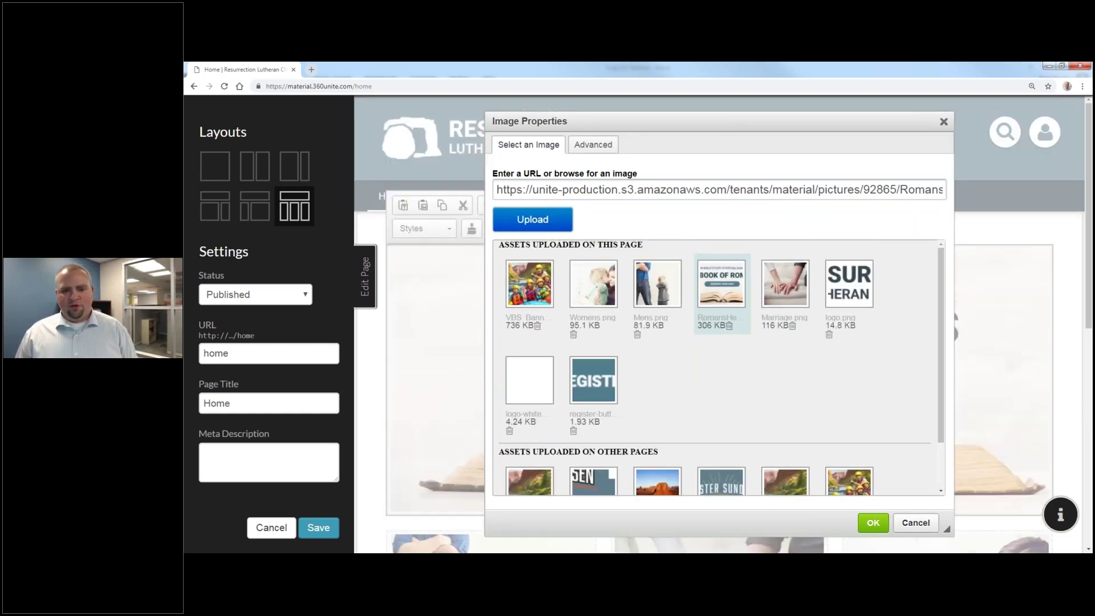
left_click(540, 220)
left_click(330, 205)
left_click(585, 441)
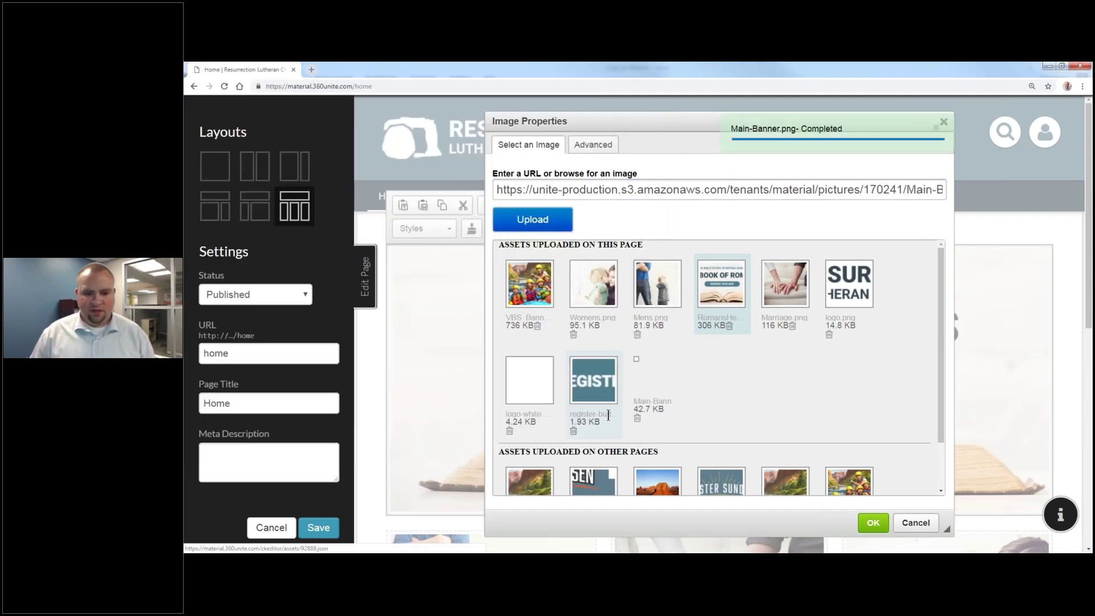
left_click(668, 382)
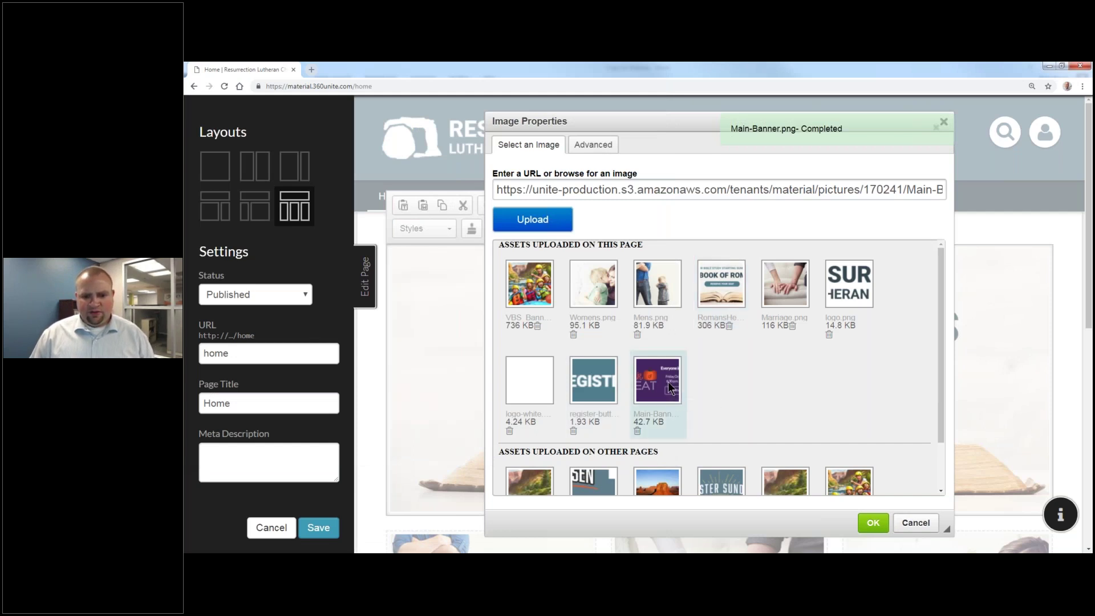
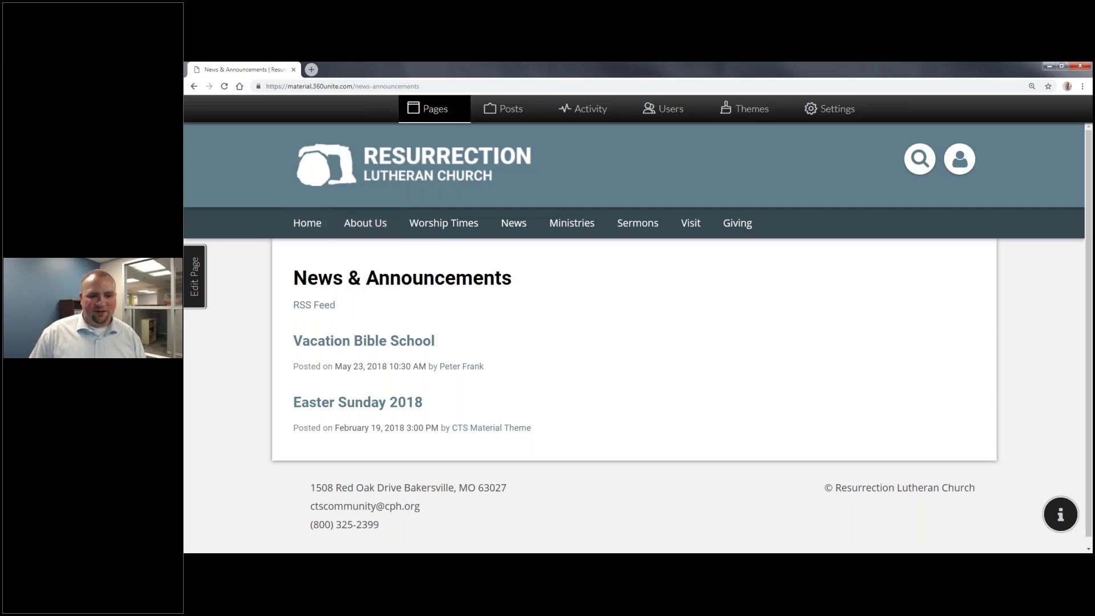
Step: Check the Trunk or Treat banner on the home page, then view the site's Posts list
left_click(312, 227)
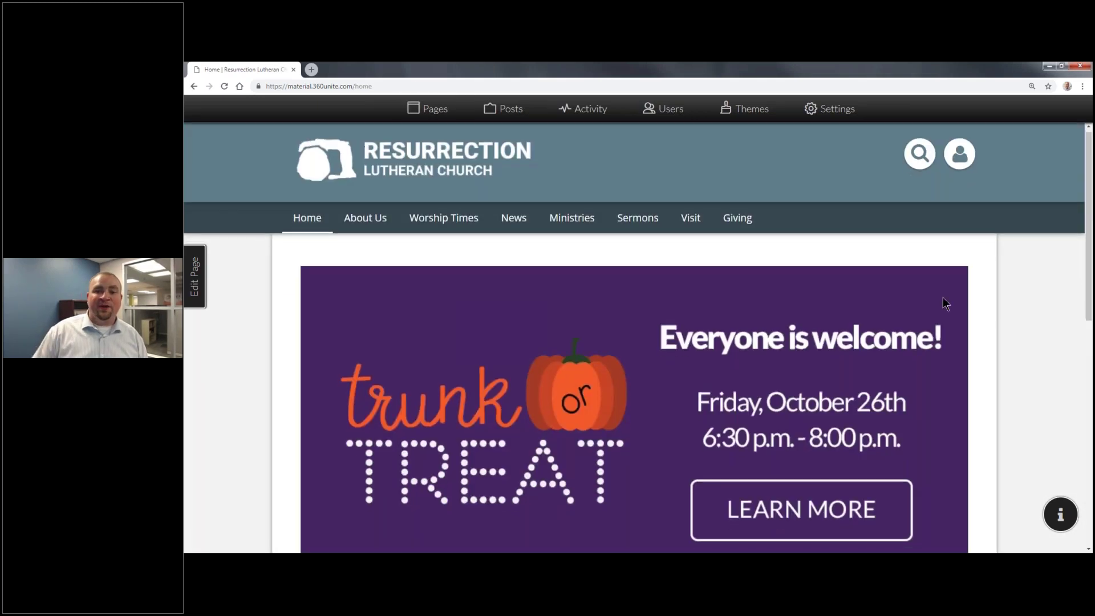
scroll(942, 298, "down", 2)
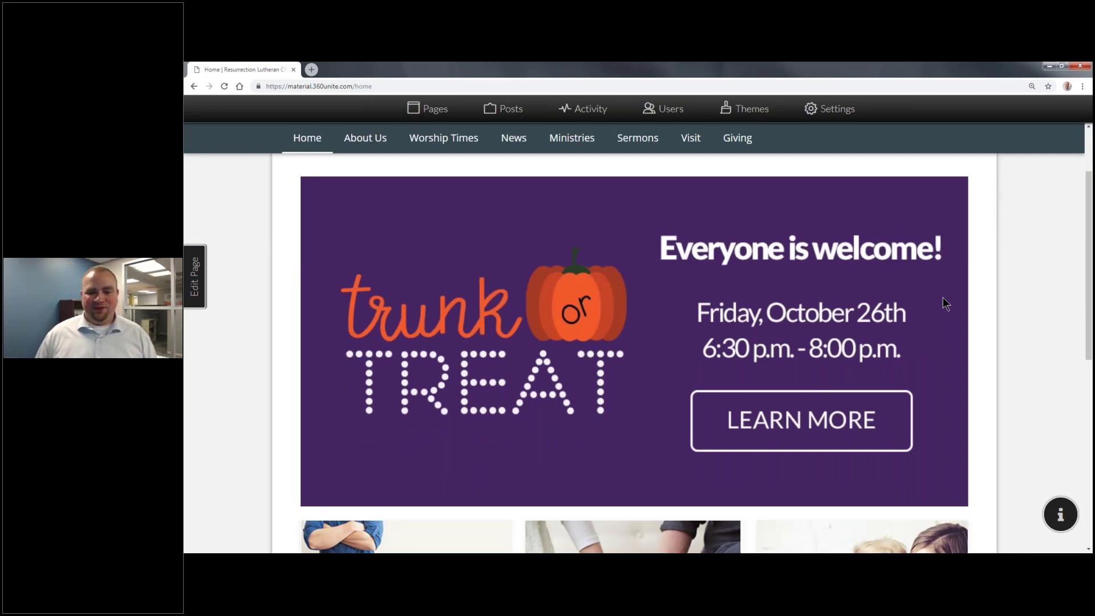
scroll(923, 265, "up", 2)
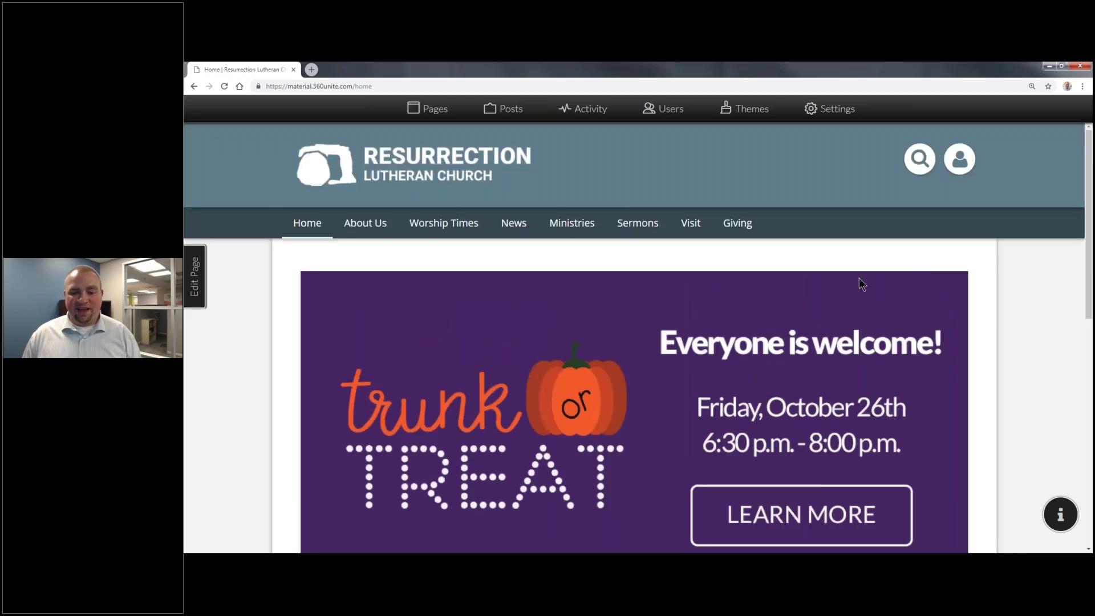
scroll(858, 282, "down", 3)
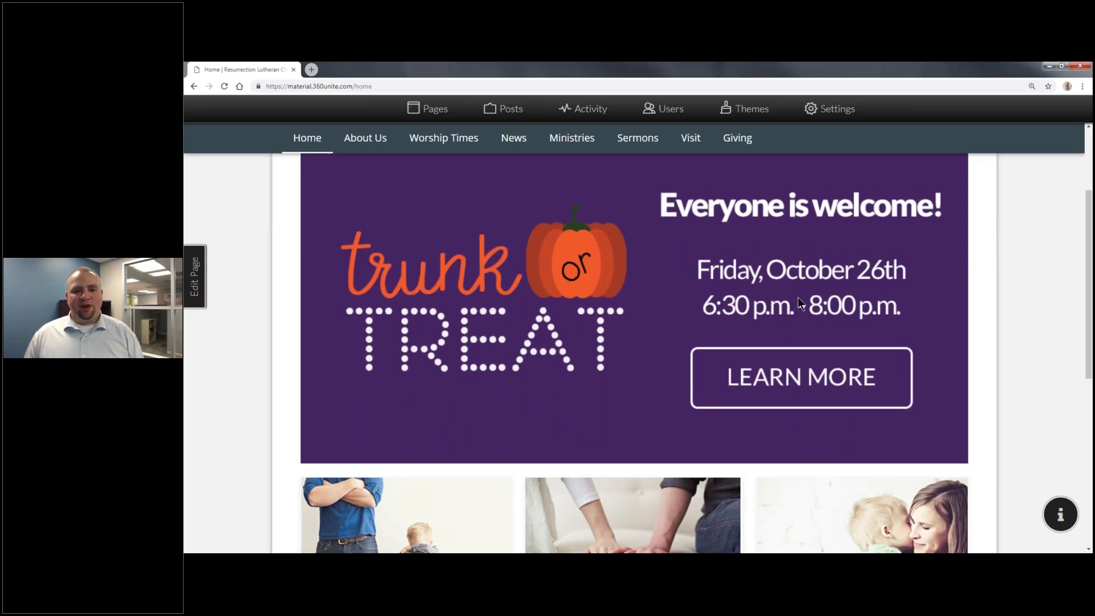
scroll(798, 303, "up", 3)
left_click(518, 116)
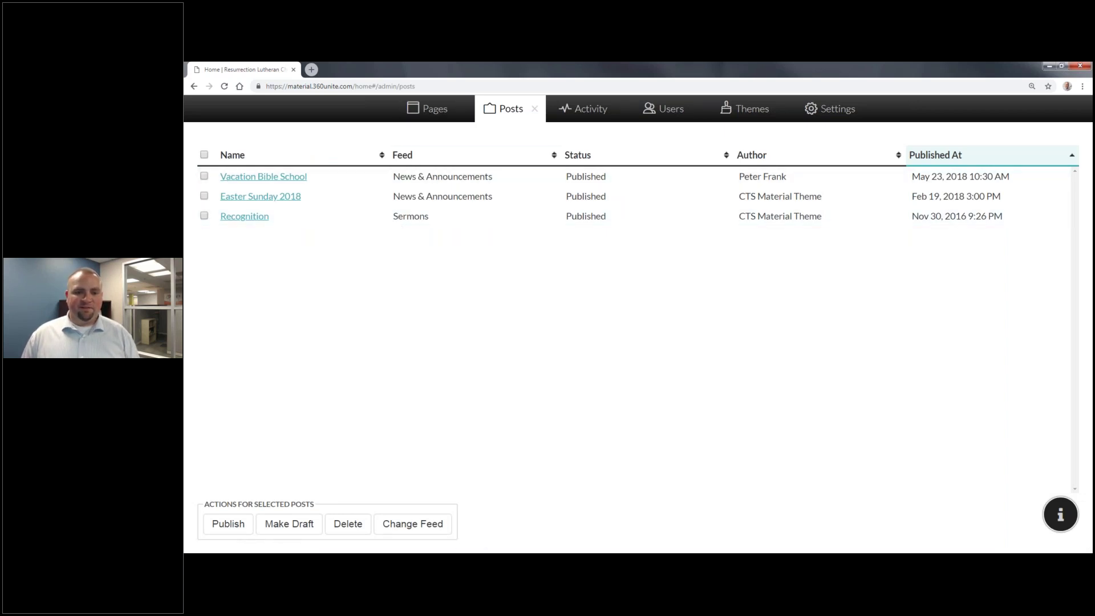
Step: From Pages, cancel a new page and go to the live News & Announcements page
left_click(436, 111)
right_click(435, 110)
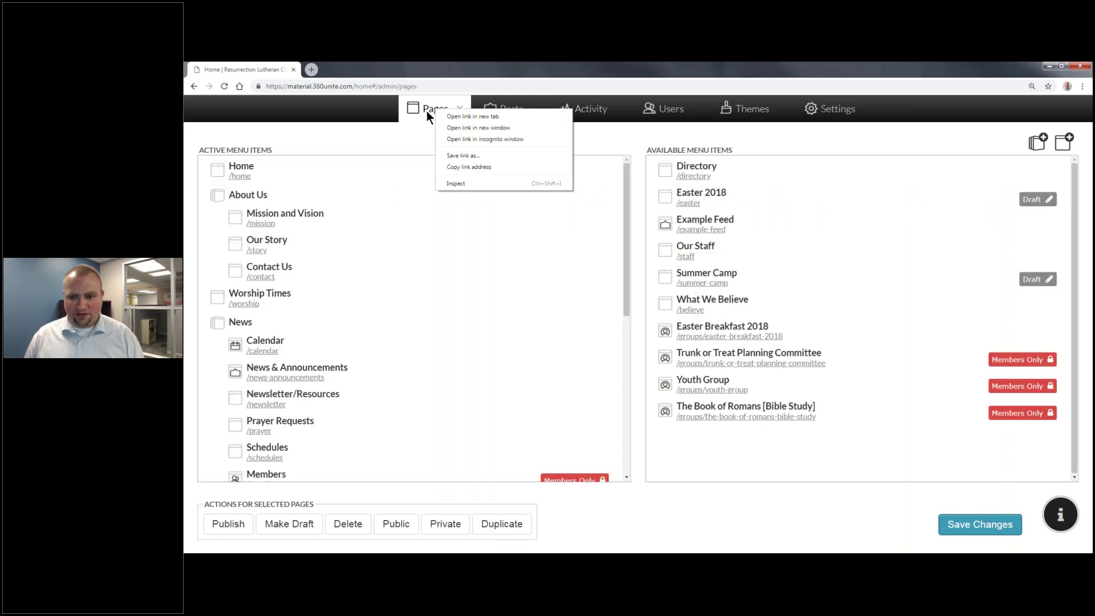
left_click(805, 145)
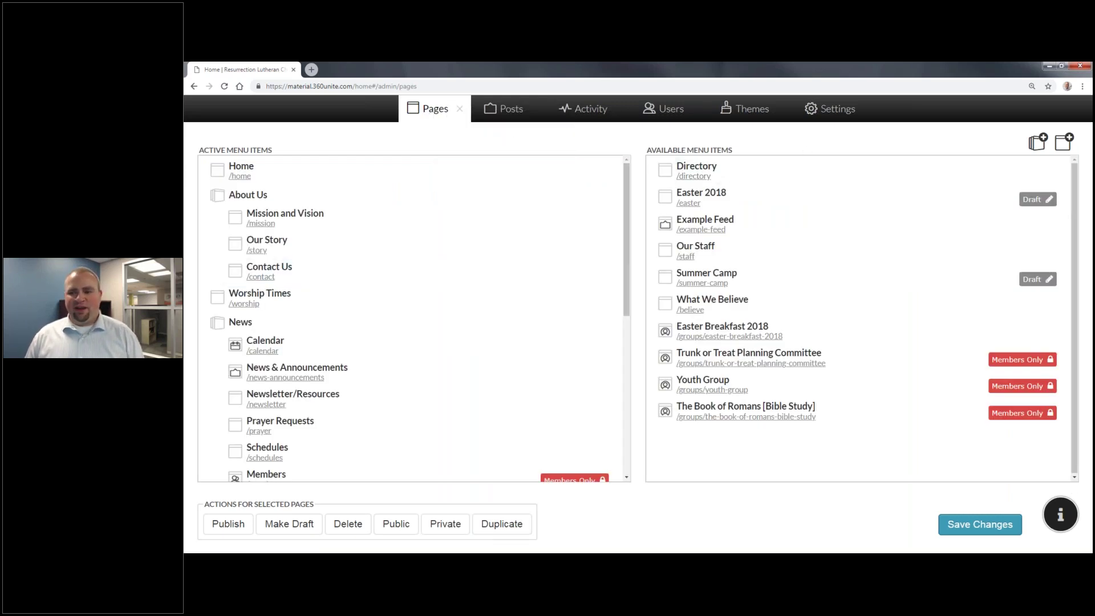
left_click(1065, 146)
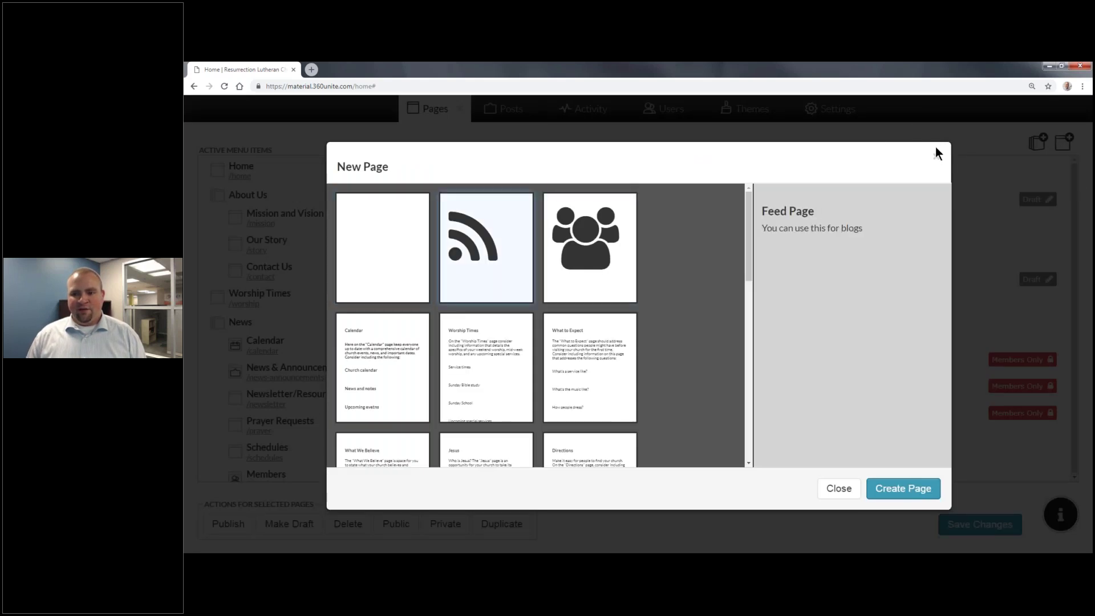
left_click(936, 156)
scroll(491, 293, "down", 2)
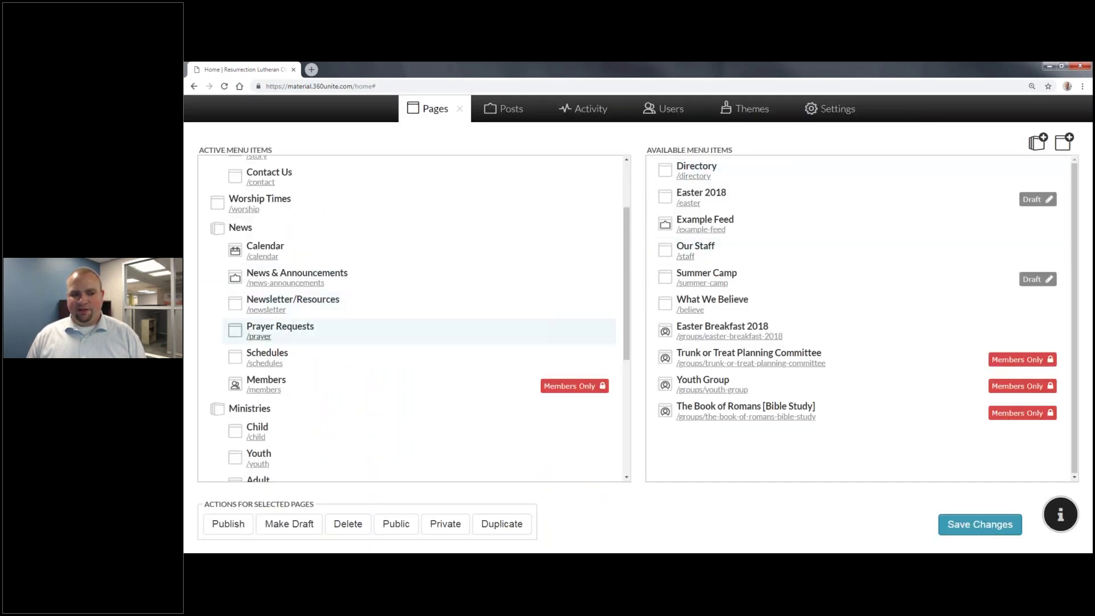
left_click(288, 282)
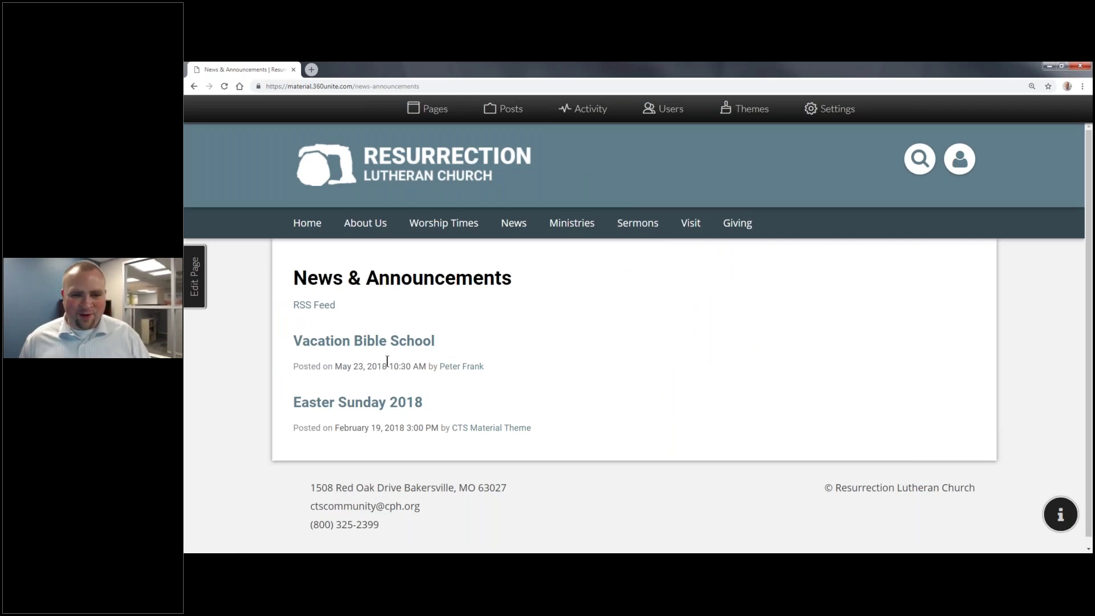
Step: Switch to the Launching a Community Event slide show in PowerPoint
mouse_move(530, 228)
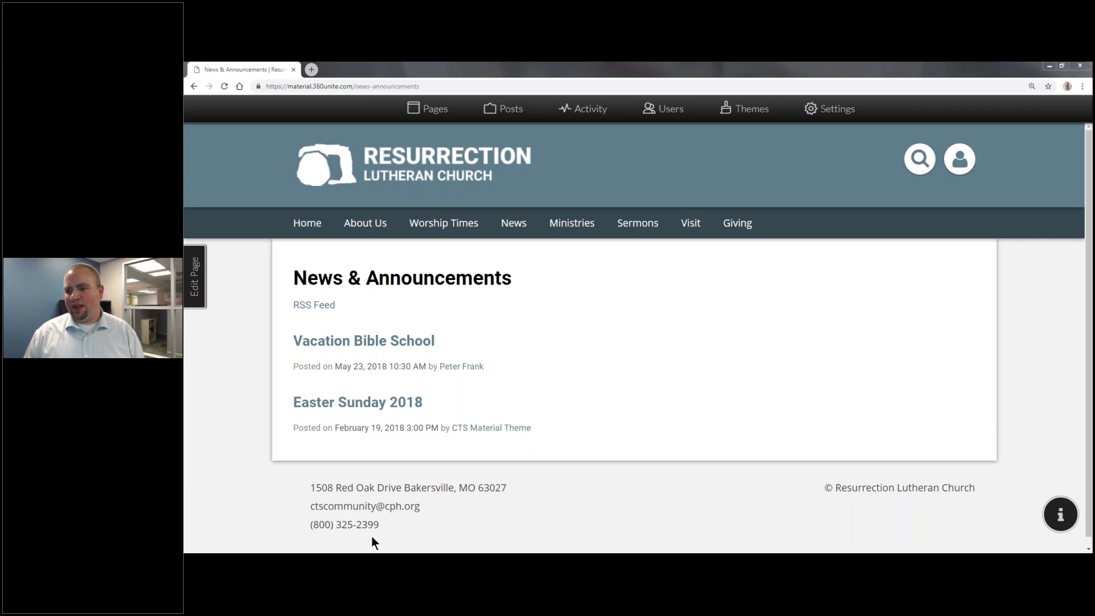
mouse_move(810, 524)
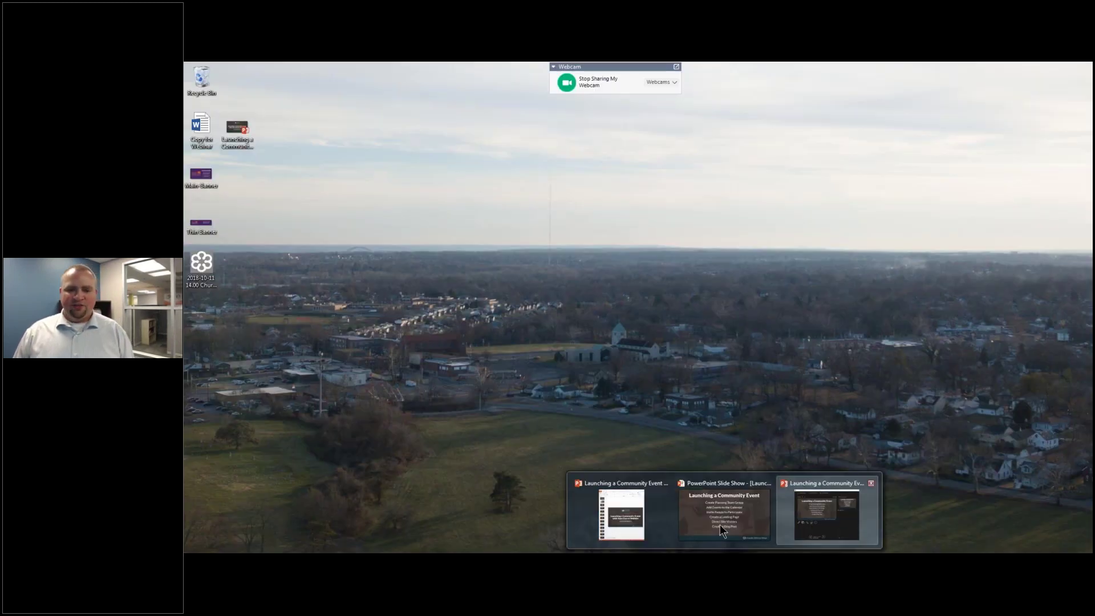
Step: Advance the slide to show Email Congregation, then return to the church website
left_click(719, 525)
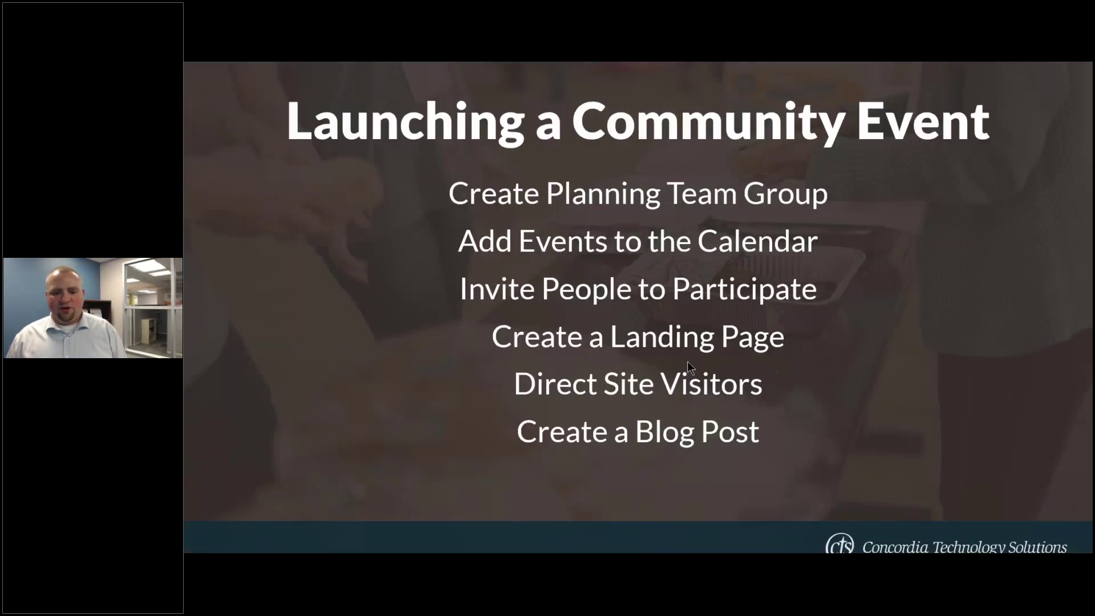
left_click(800, 340)
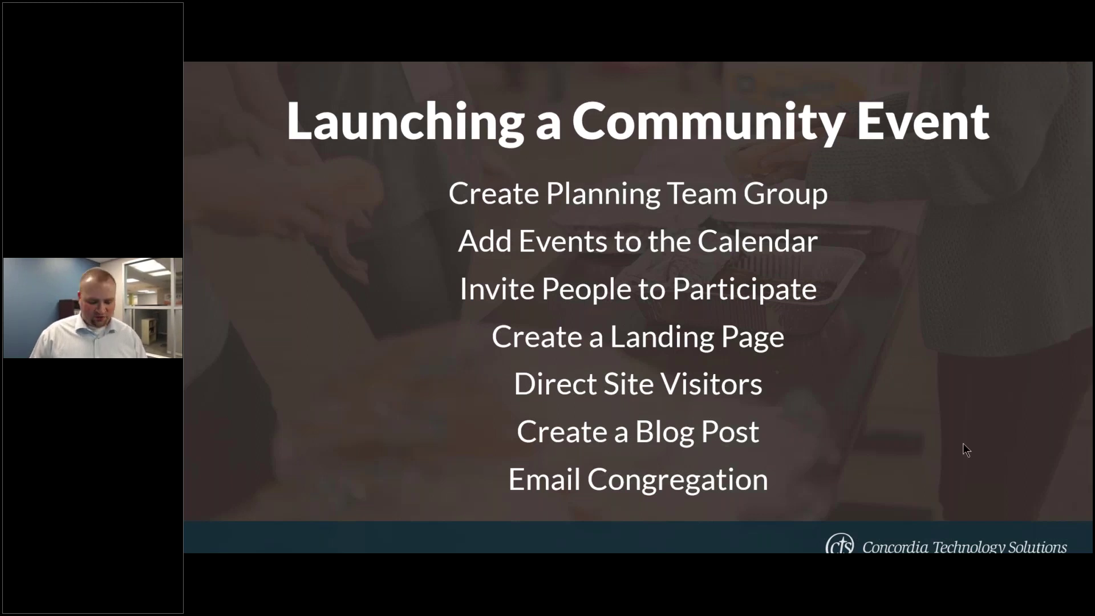
key("alt+Tab")
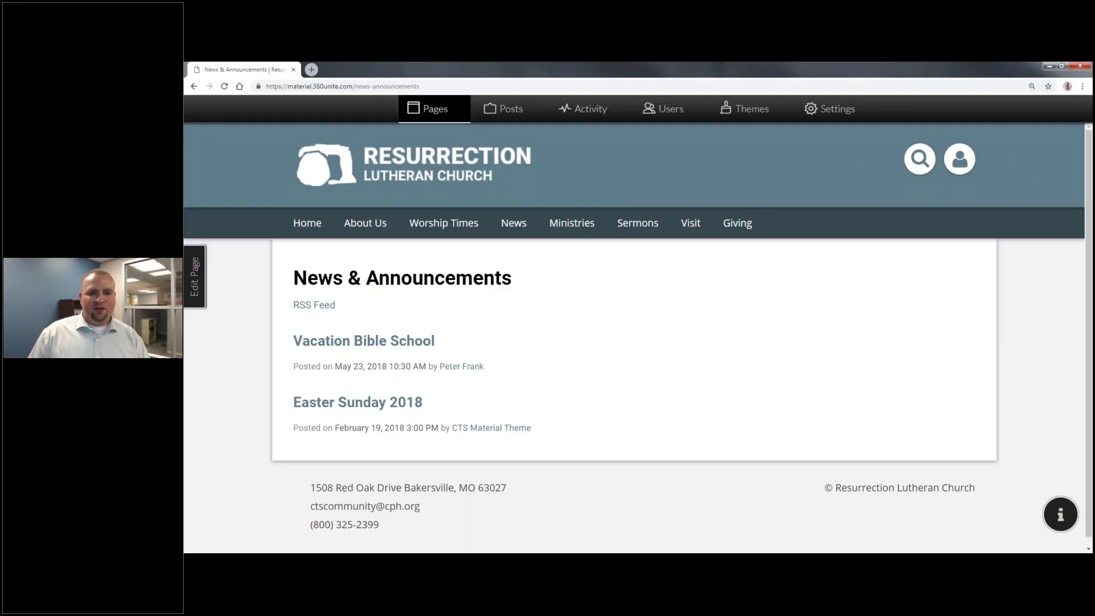
Step: Create a blank page named 'Trunk or Treat 2018' and open it
left_click(417, 108)
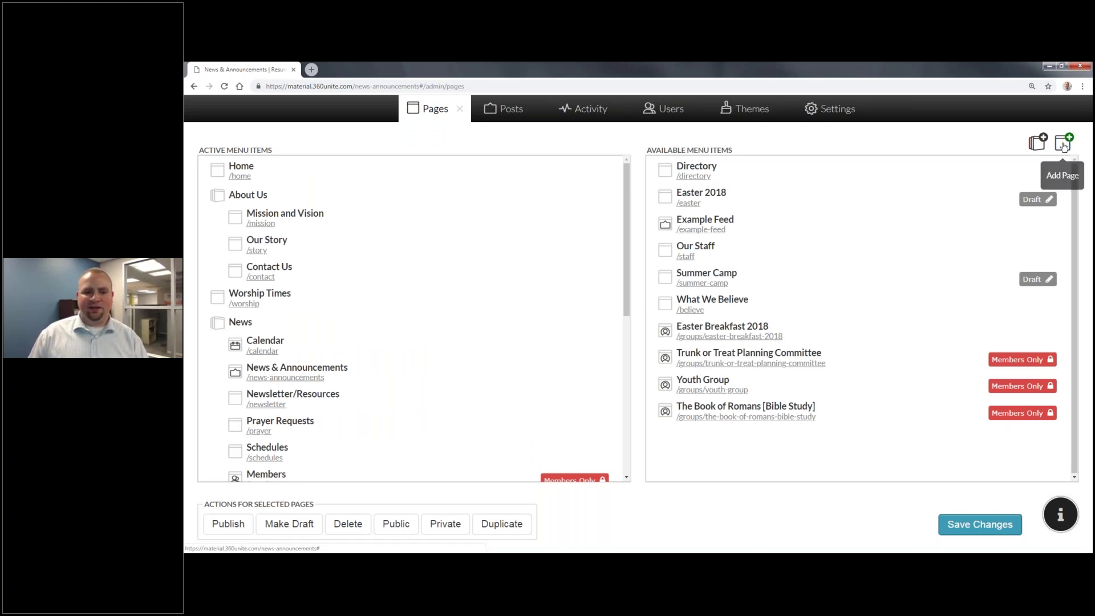
left_click(1063, 145)
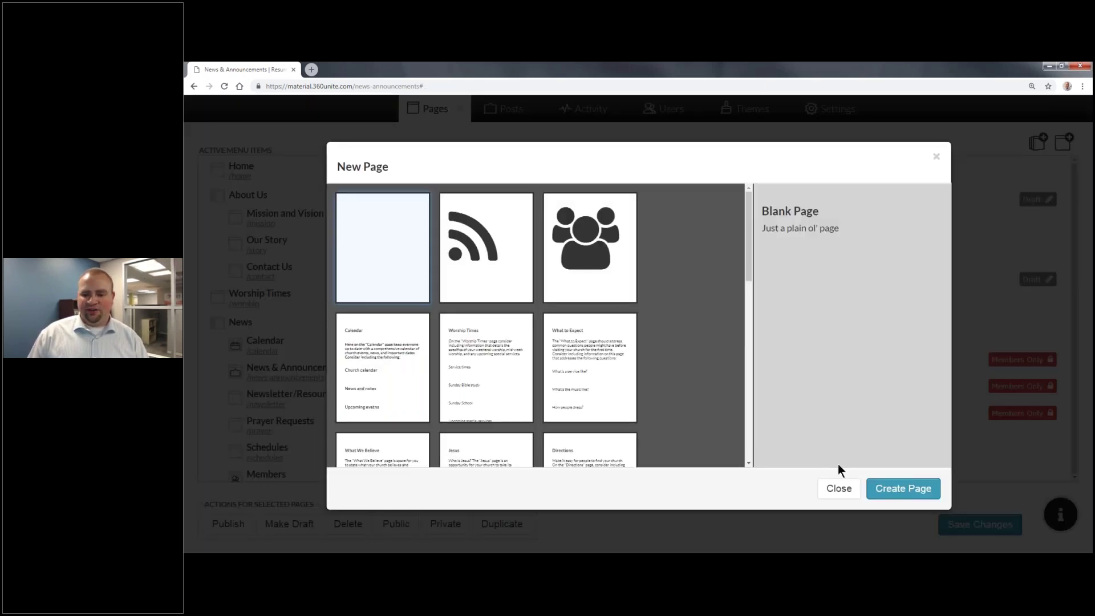
left_click(892, 489)
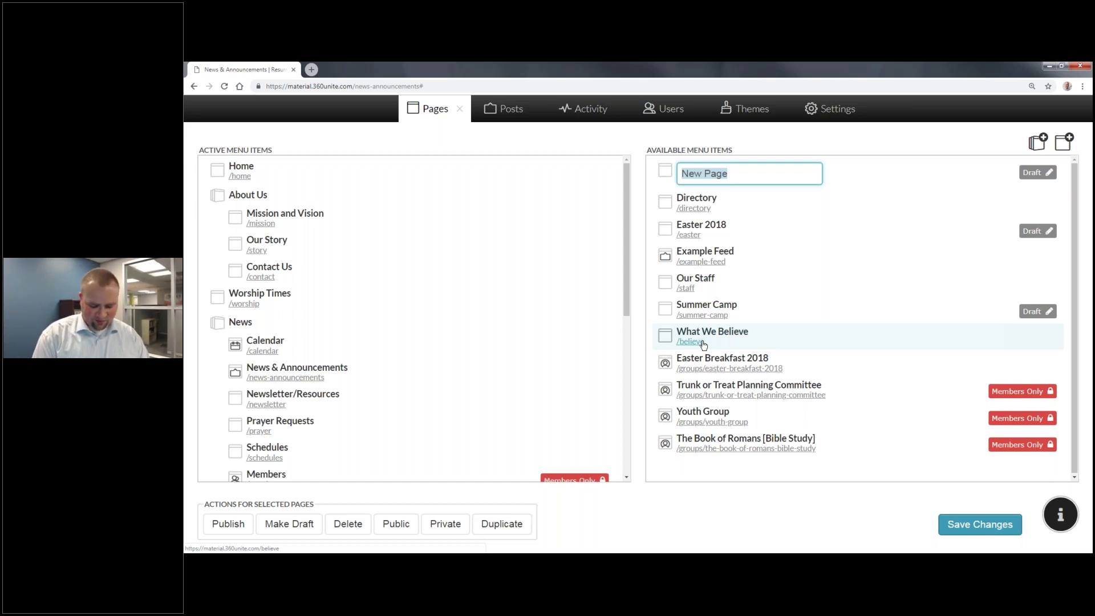
type("Trunk or Tr")
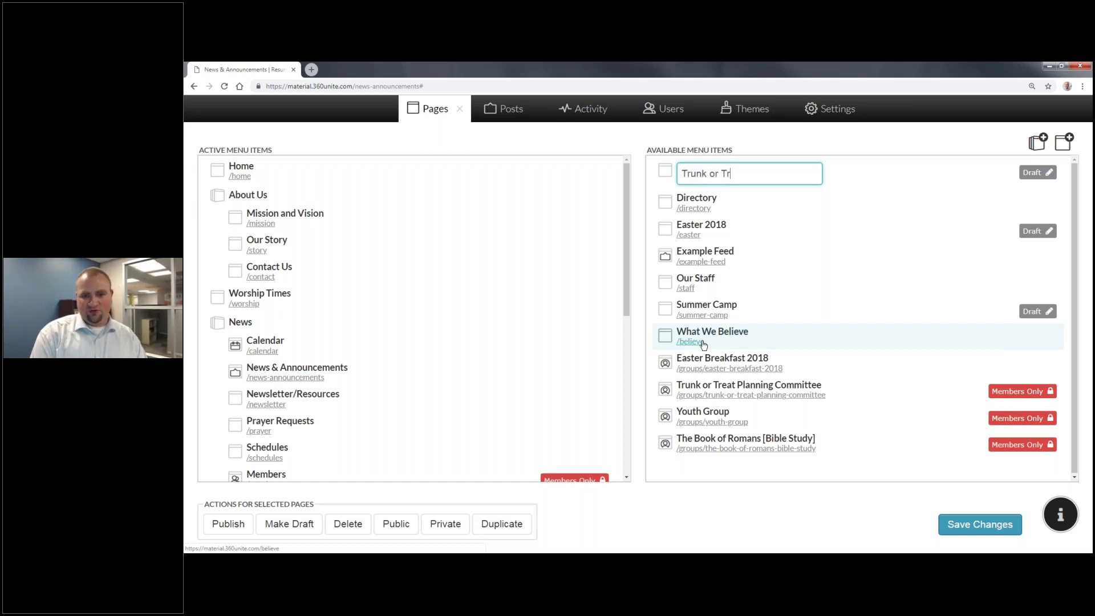
type("eat 2018")
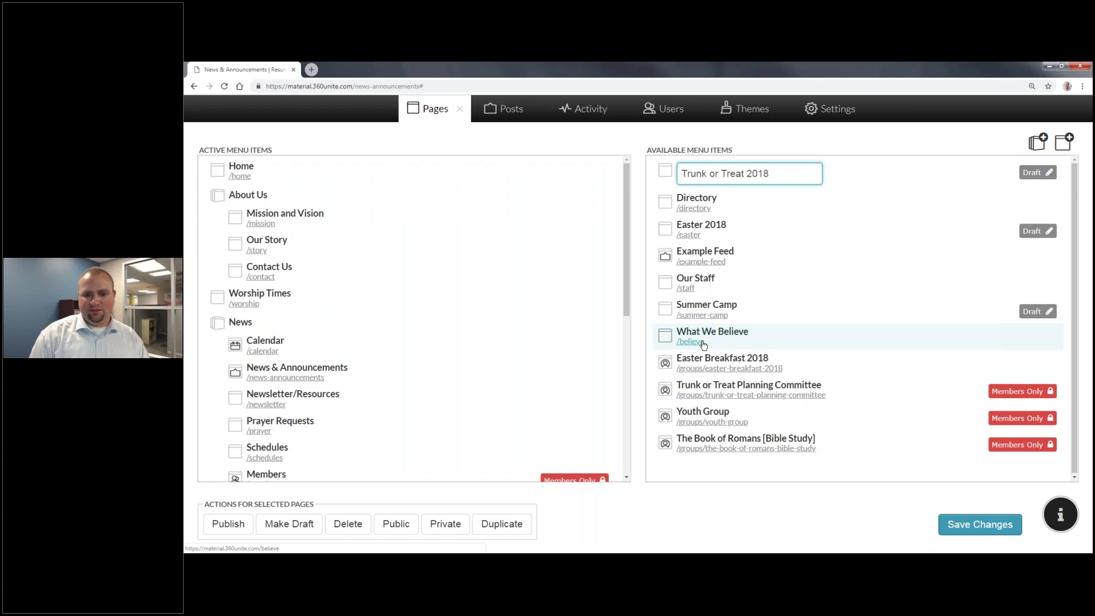
key("Return")
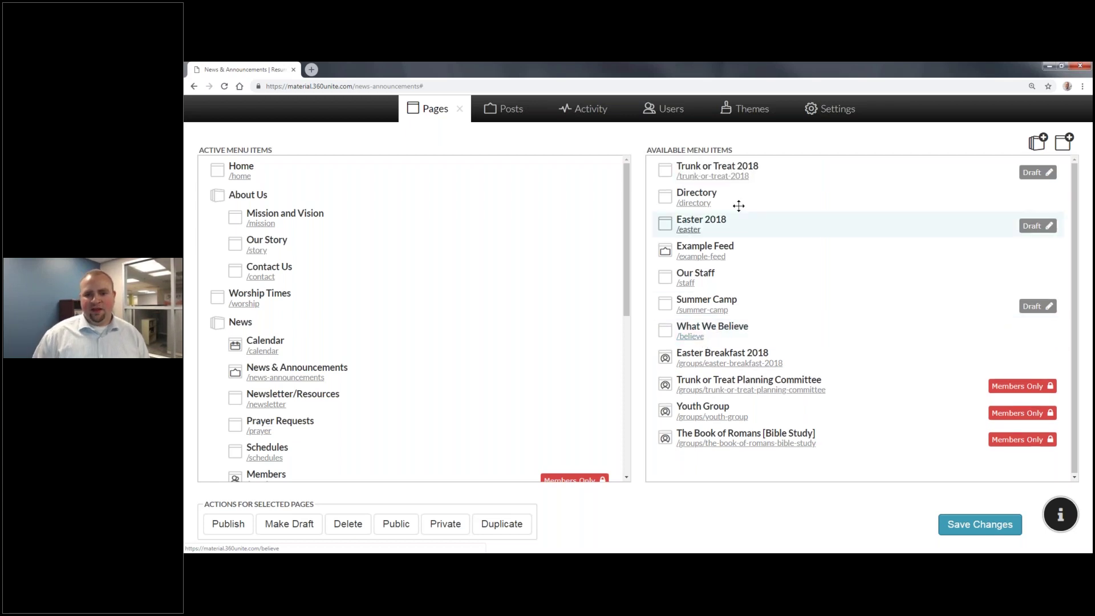
left_click(738, 177)
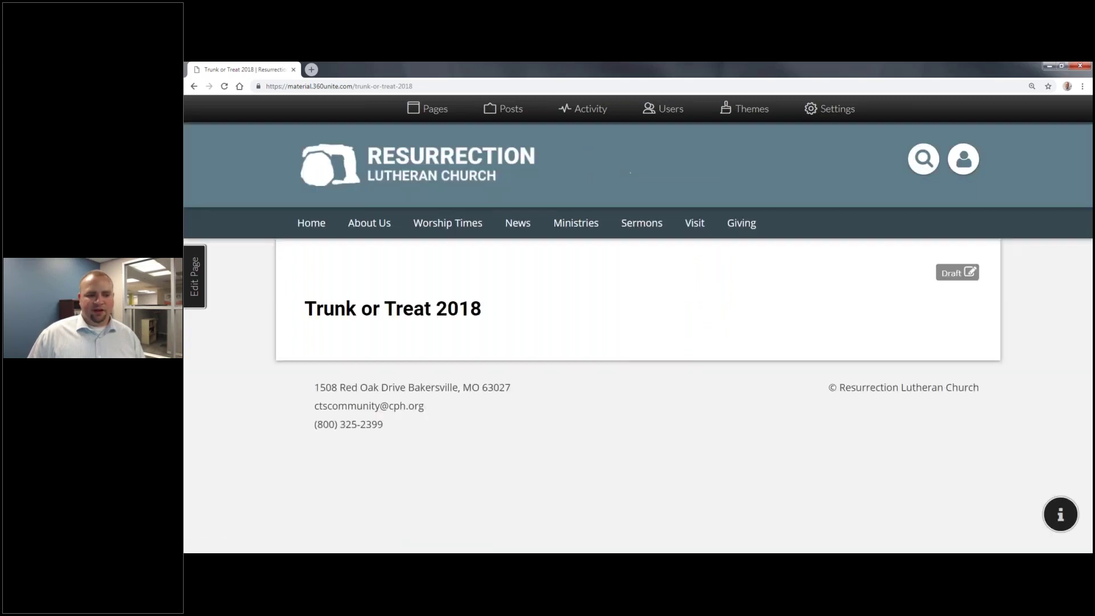
Step: In the page settings, delete '-2018' from the URL, leaving trunk-or-treat
left_click(203, 269)
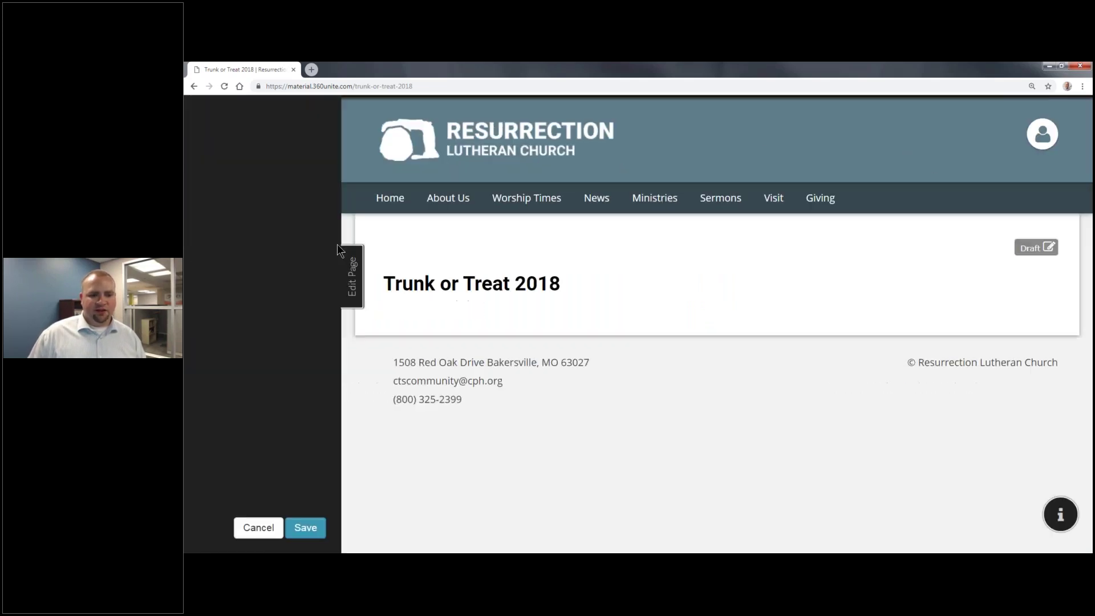
left_click(288, 352)
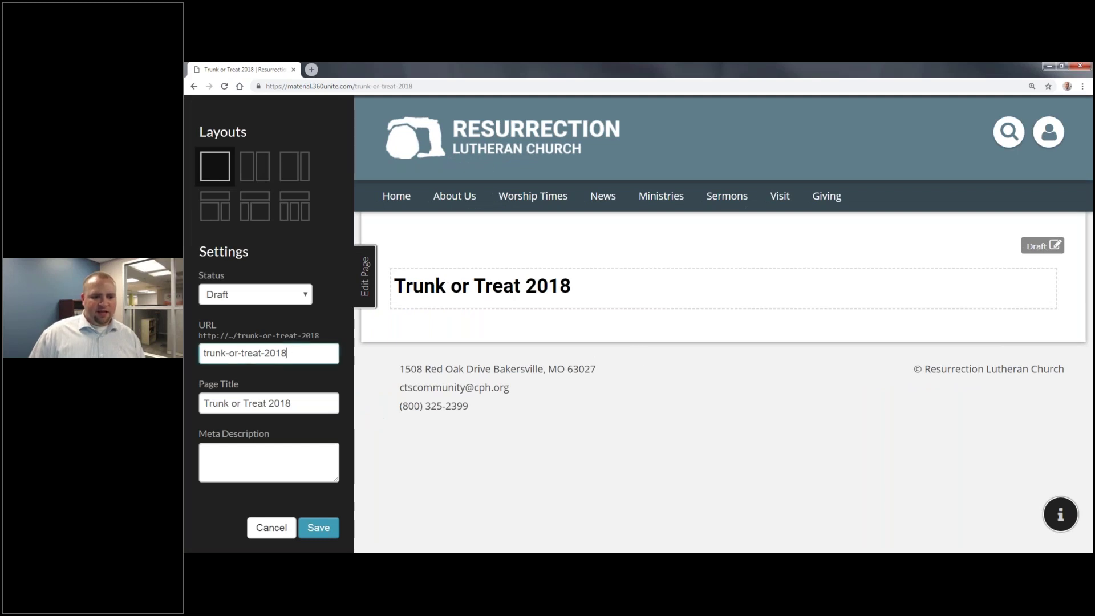
key("BackSpace")
key("BackSpace")
key("BackSpace")
key("BackSpace")
key("BackSpace")
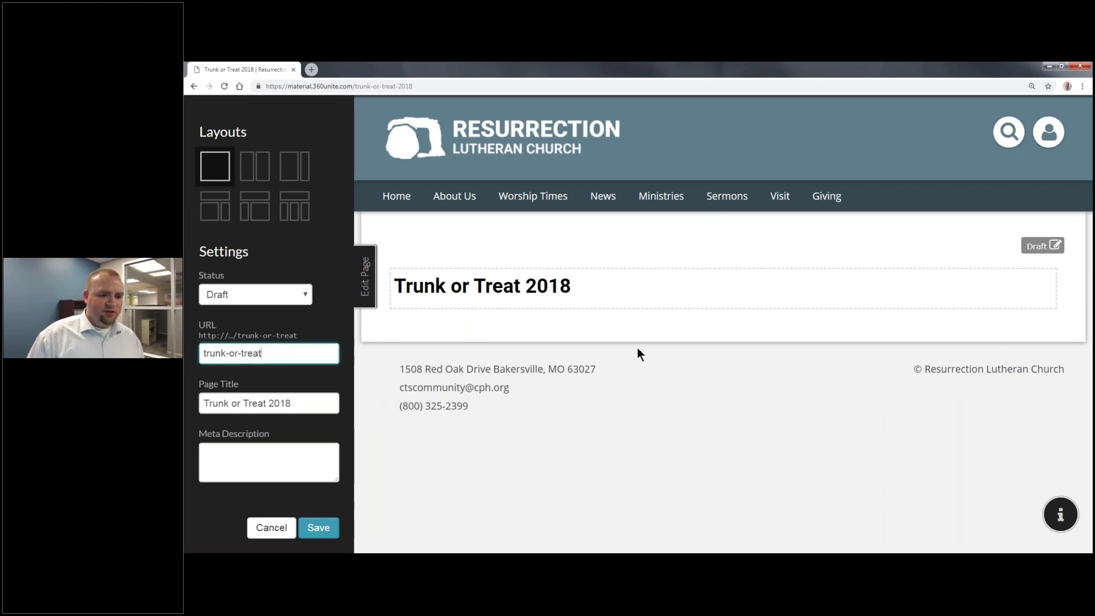
left_click(291, 403)
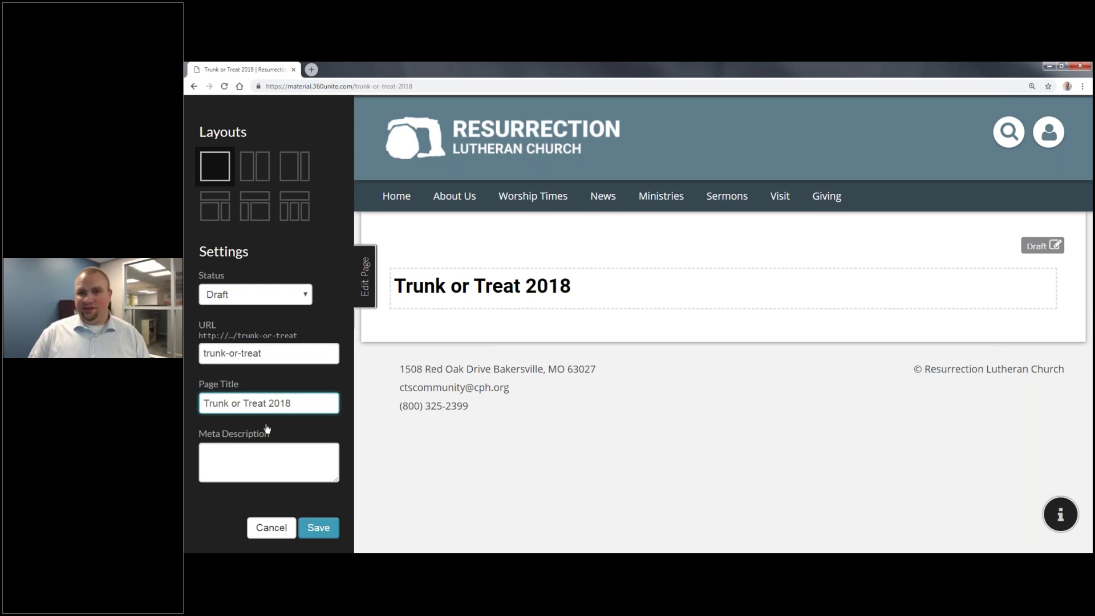
Step: Retitle the page 'Trunk or Treat, October 26, 2018' and save the settings
left_click(267, 403)
type(", October 2")
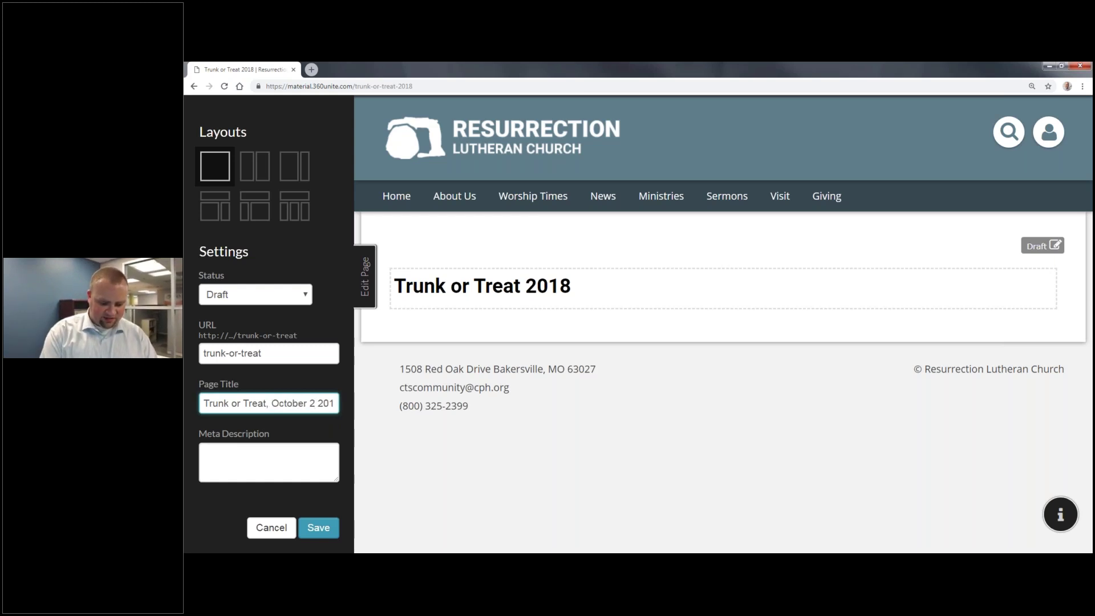
type("6,")
key("BackSpace")
key("BackSpace")
type("6,")
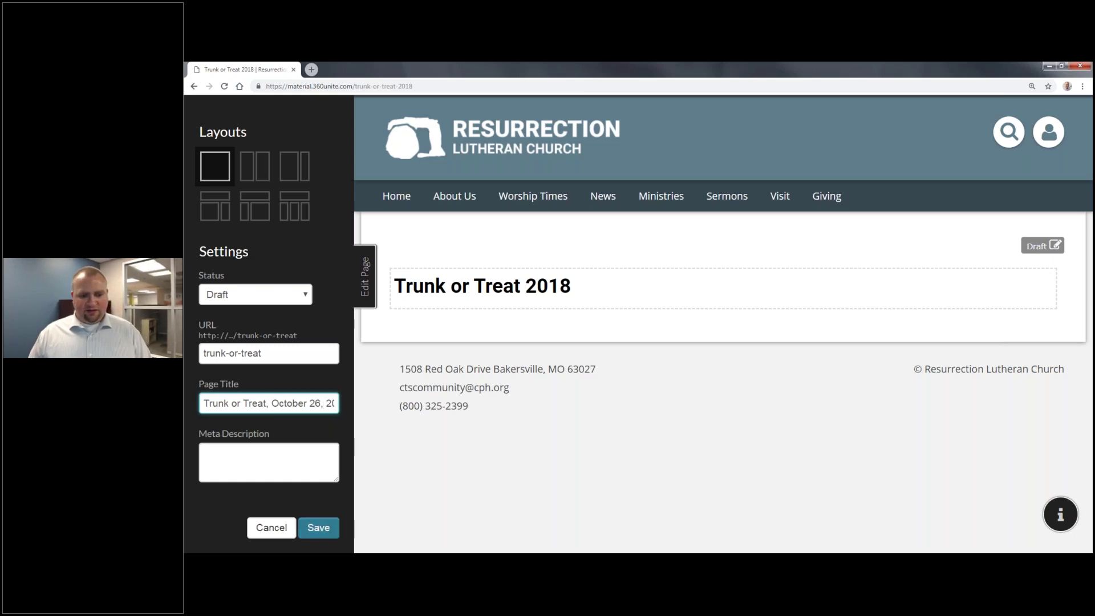
left_click(318, 527)
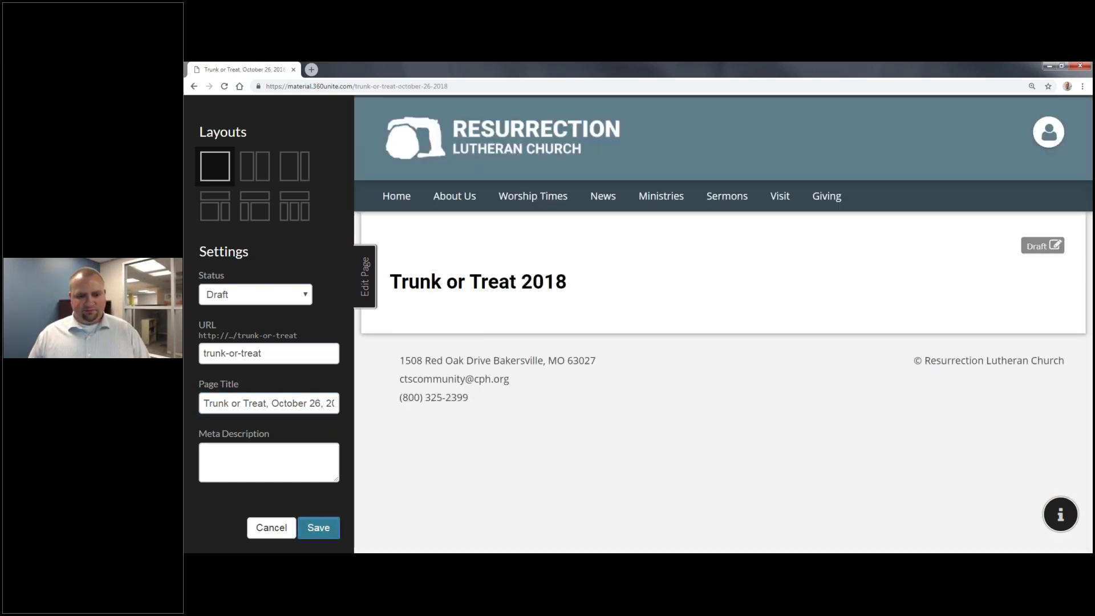
left_click(368, 280)
Step: Delete the date from the page URL so it reads /trunk-or-treat, and save
left_click(424, 86)
left_click(402, 86)
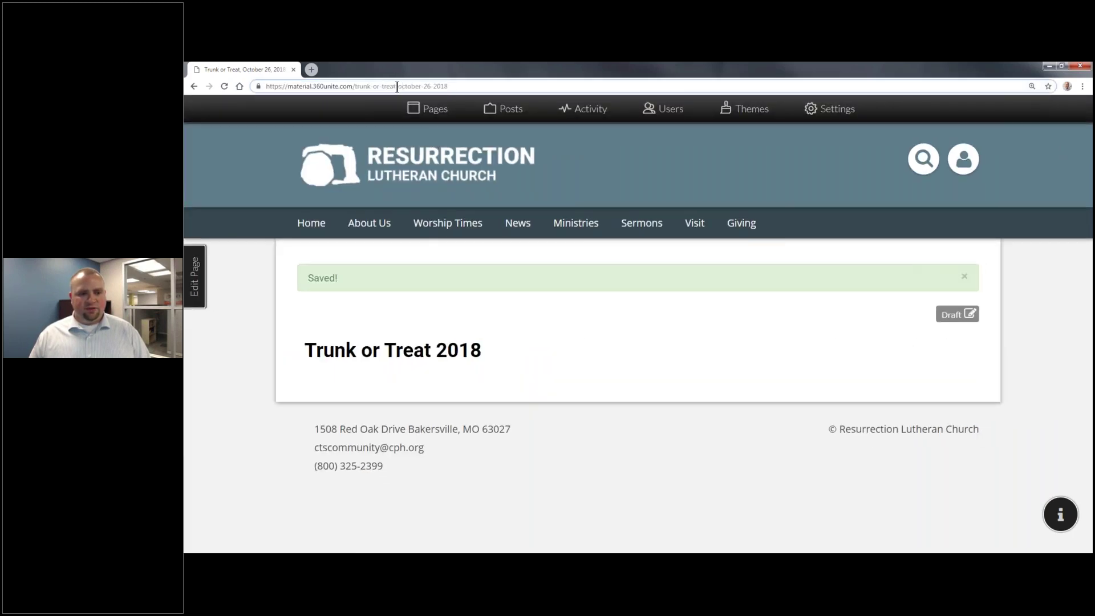
key("Return")
left_click(201, 285)
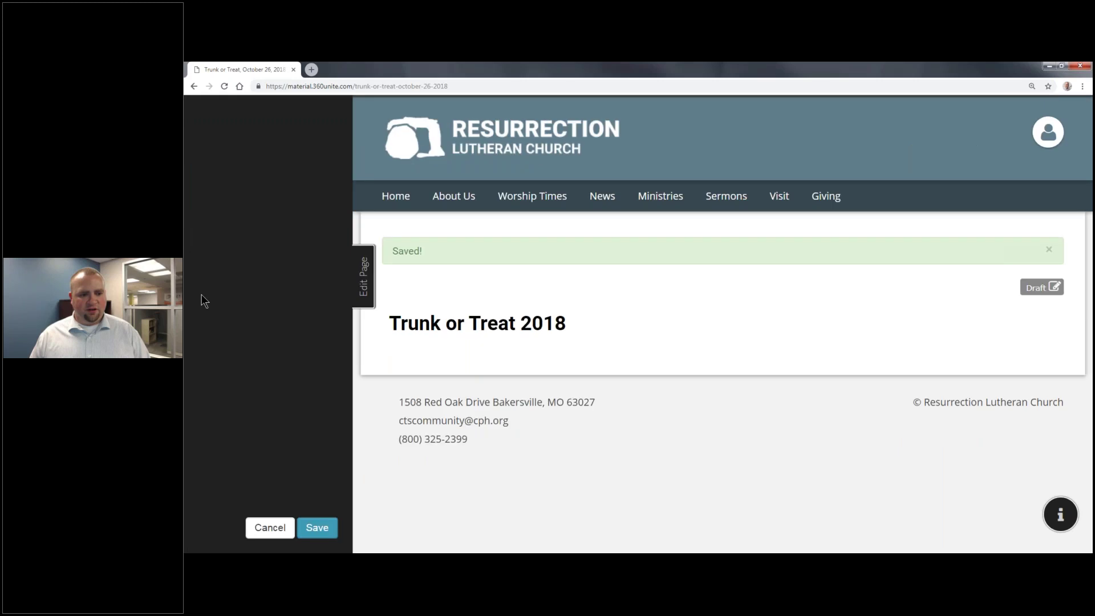
left_click_drag(261, 353, 360, 368)
key("BackSpace")
key("BackSpace")
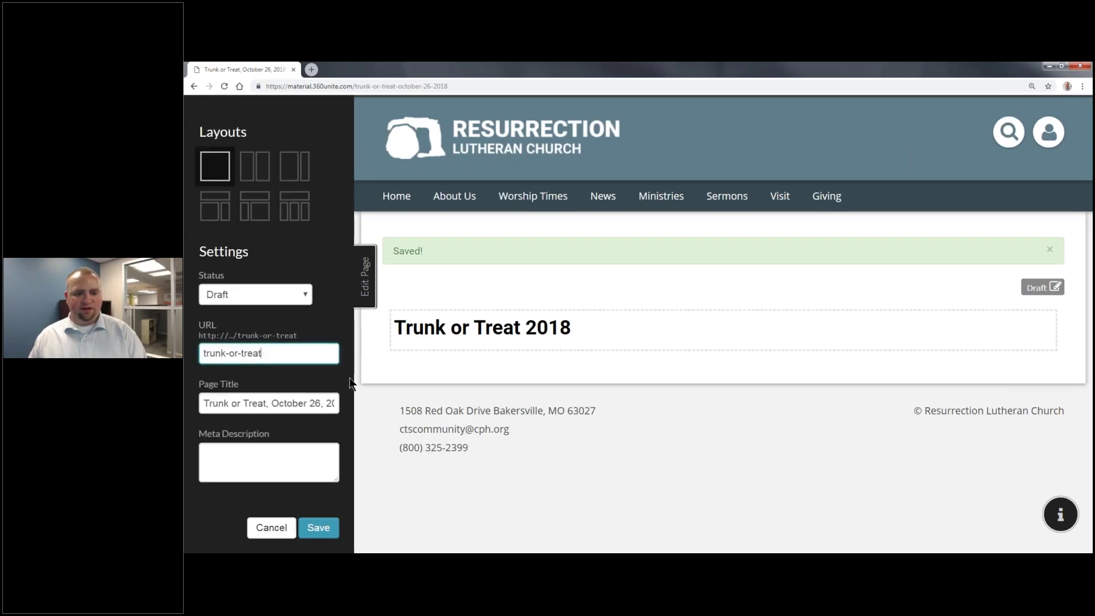
left_click(318, 527)
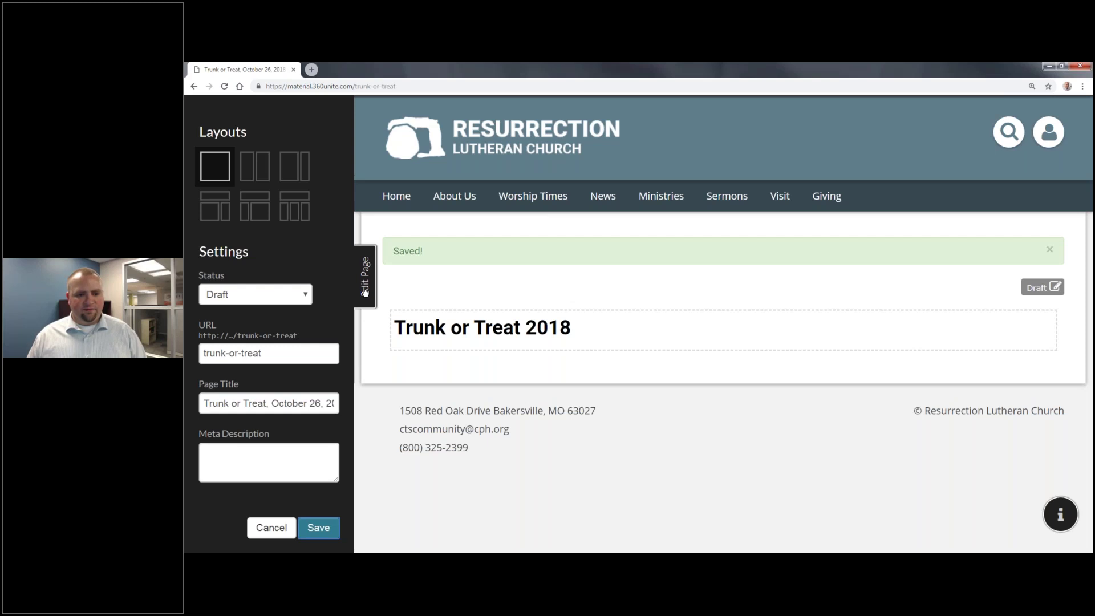
left_click(365, 291)
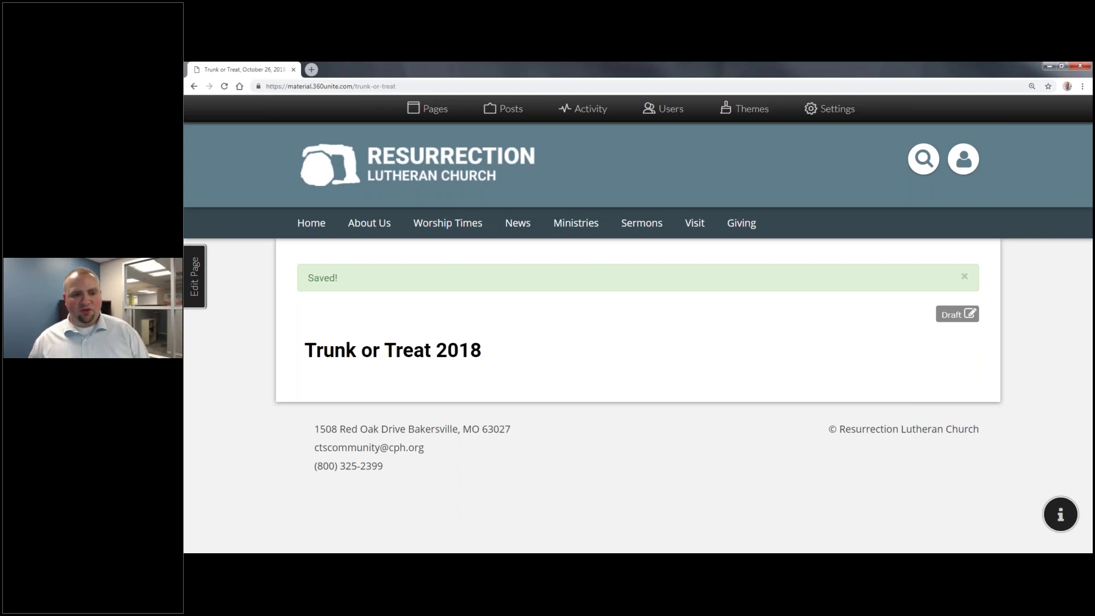
Step: Check the trunk-or-treat address in the browser and reopen the page editor
left_click(381, 86)
left_click_drag(396, 86, 353, 78)
left_click(532, 338)
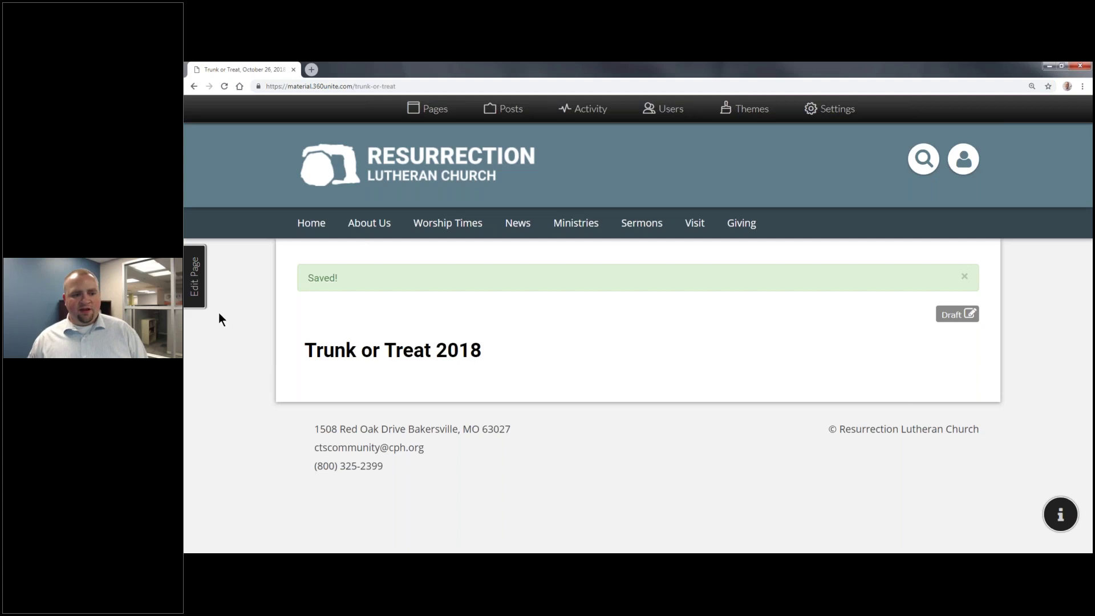
left_click(195, 280)
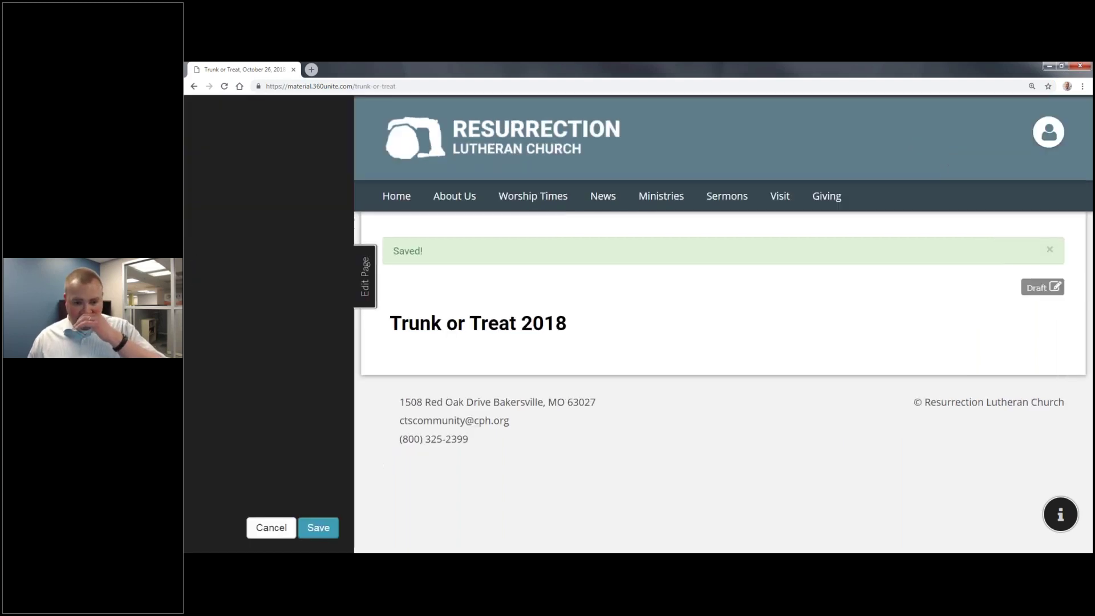
Step: Copy the event text from Word and paste it over the page's title block
key("Return")
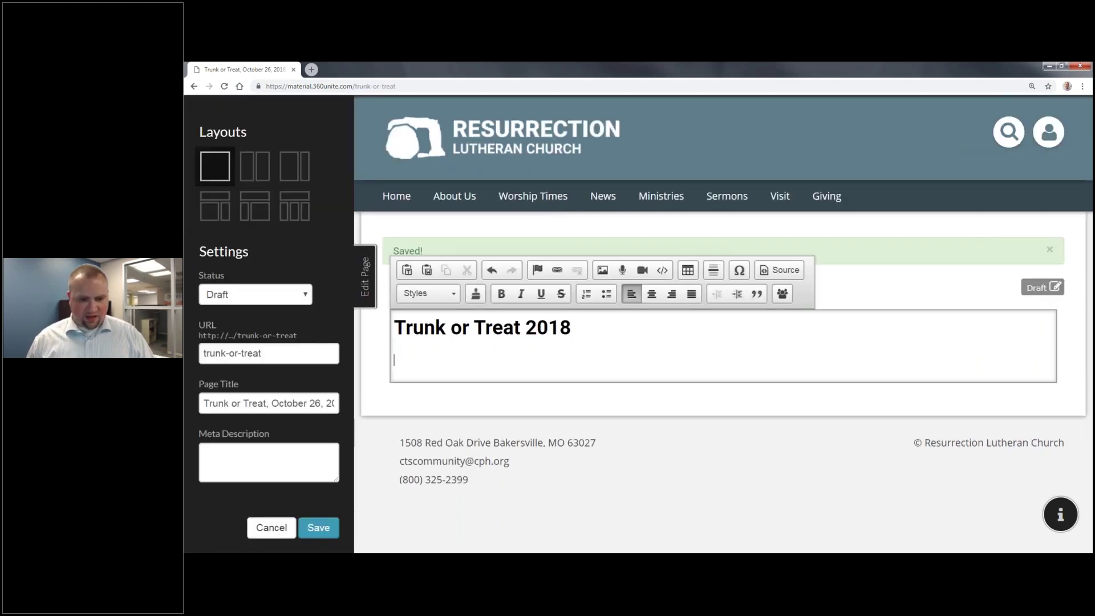
left_click(280, 546)
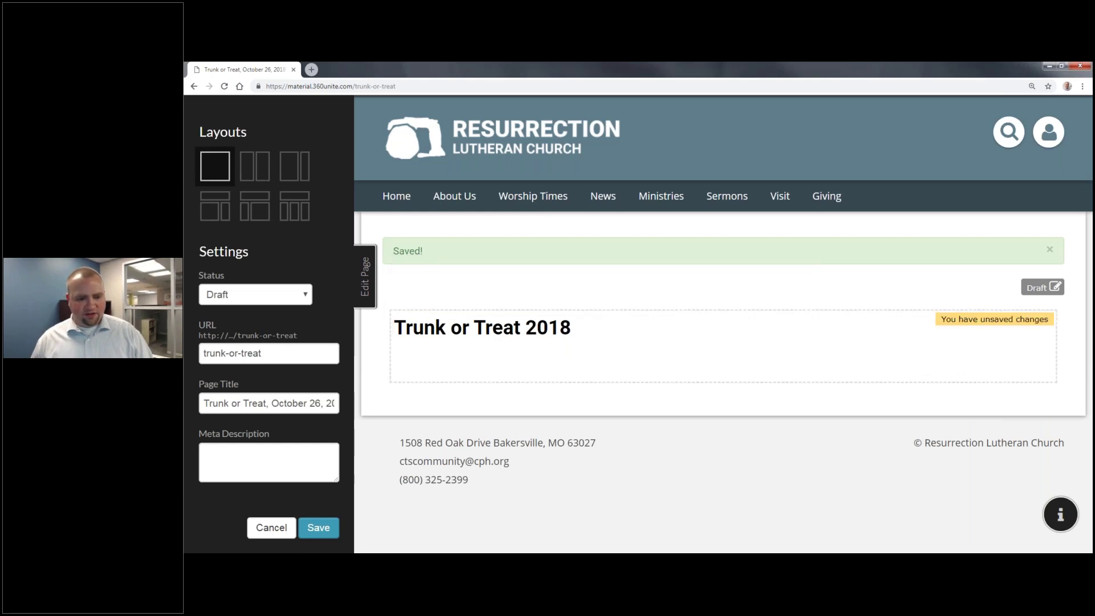
key("alt+Tab")
left_click_drag(661, 440, 487, 322)
key("ctrl+c")
key("alt+Tab")
left_click(508, 350)
key("ctrl+a")
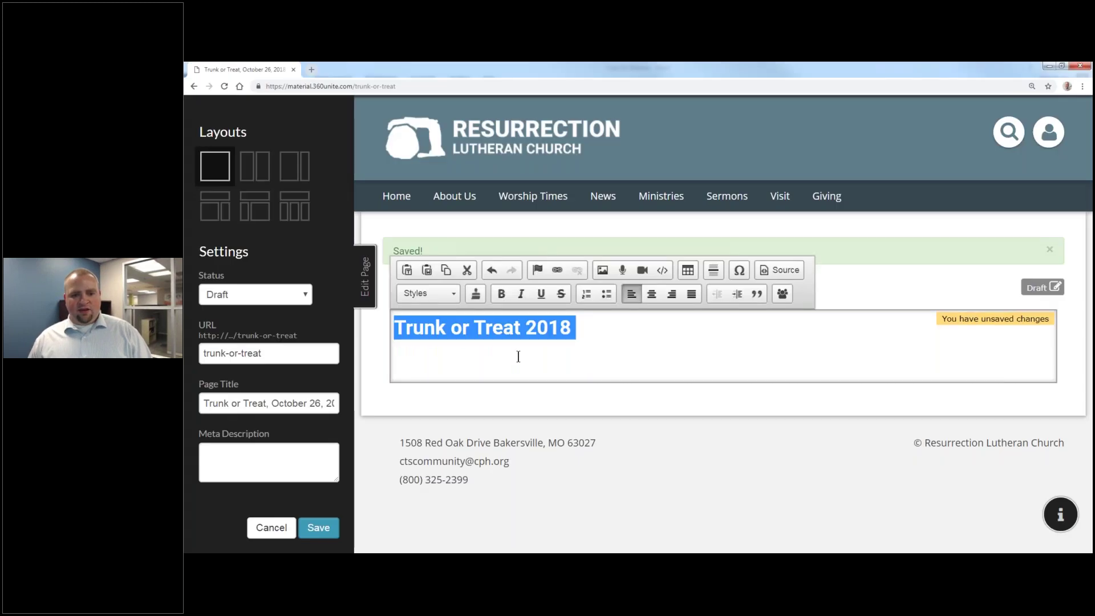
key("ctrl+v")
Step: Make the 'Join us for our Annual Trunk or Treat' line Heading 2 with an empty line above
triple_click(591, 337)
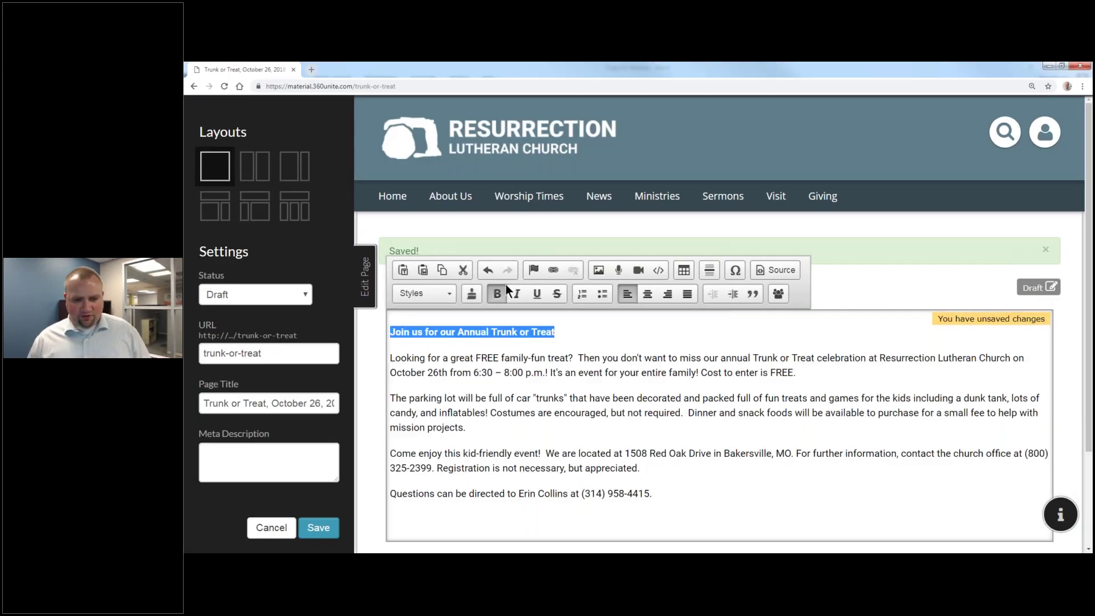
left_click(424, 293)
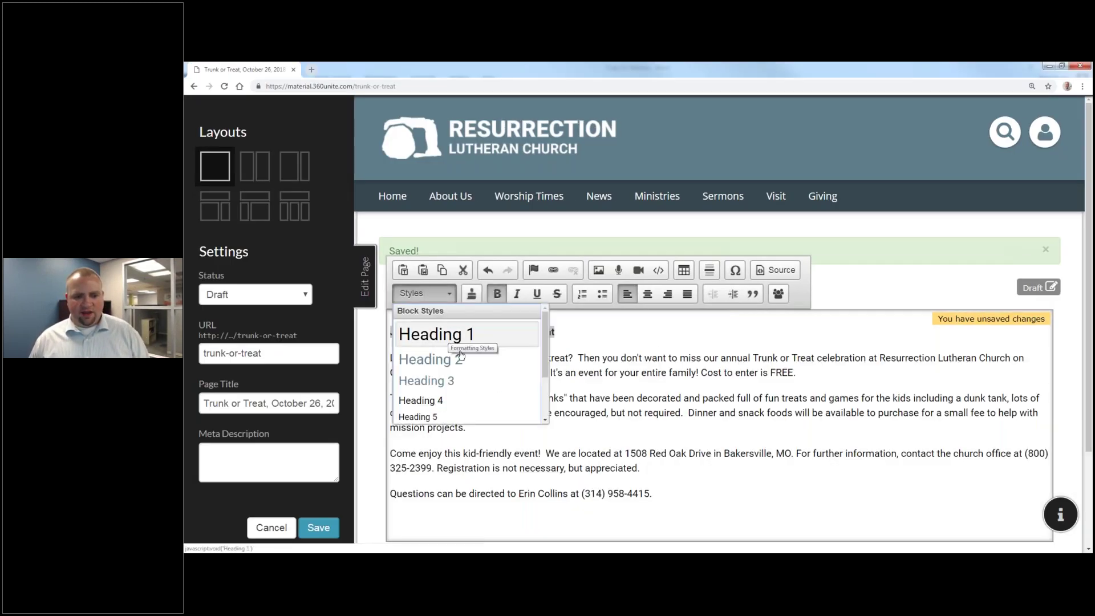
left_click(484, 359)
left_click(634, 404)
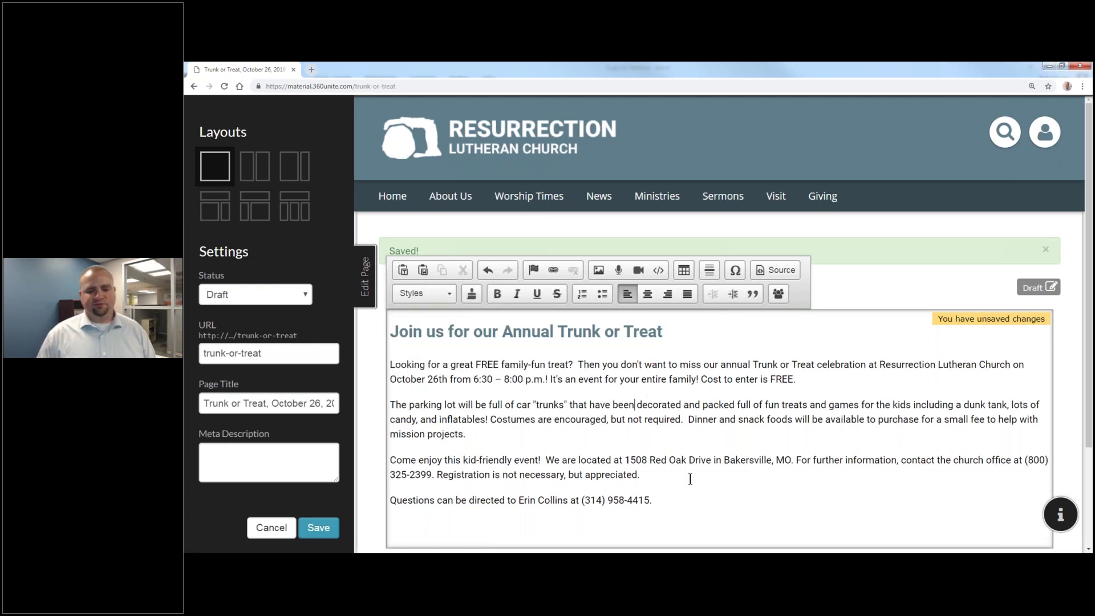
key("ctrl+Home")
key("Return")
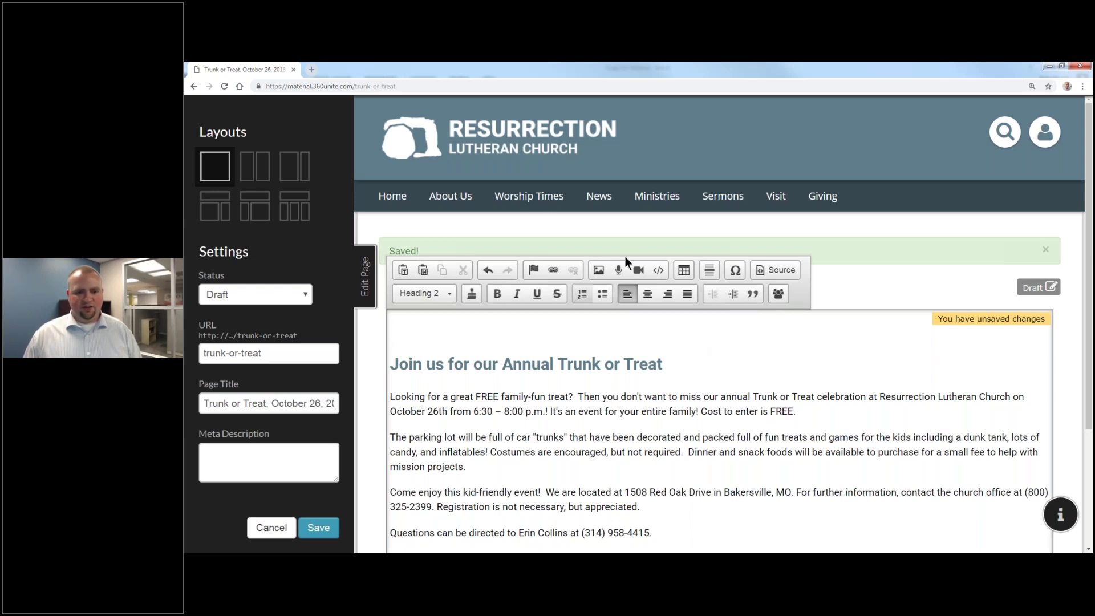
left_click(597, 270)
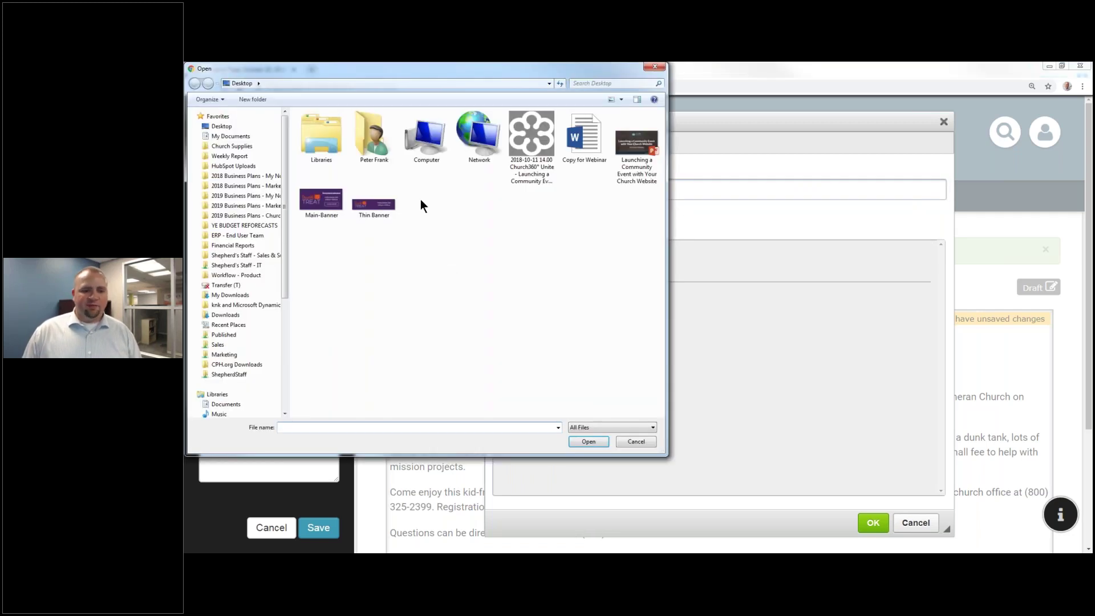
Step: Upload the 'Thin Banner' image and insert it above the event heading
left_click(369, 208)
left_click(587, 442)
left_click(533, 292)
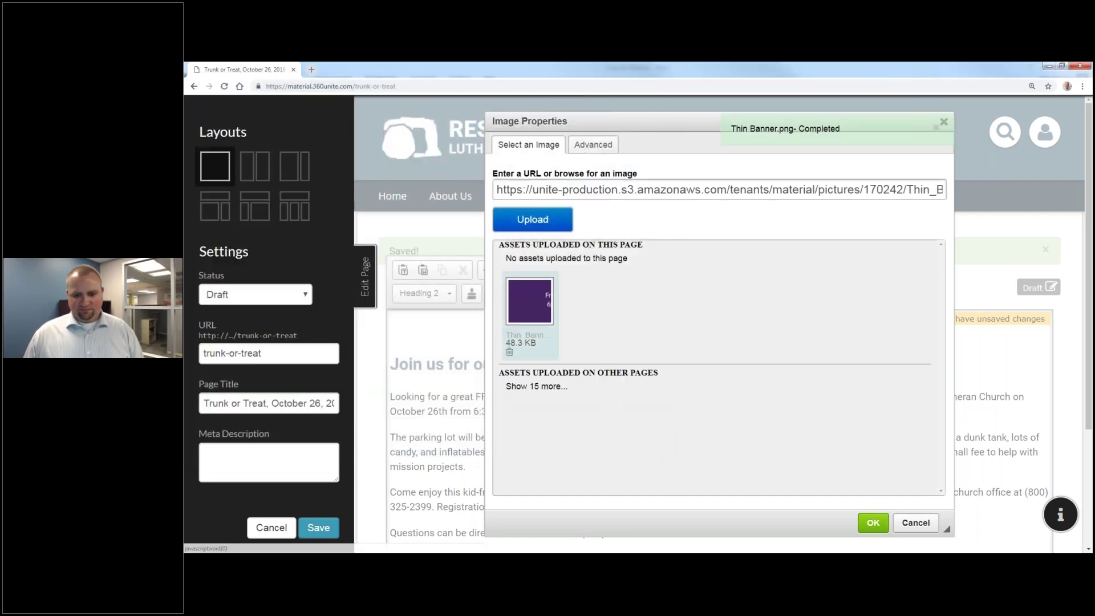
left_click(872, 523)
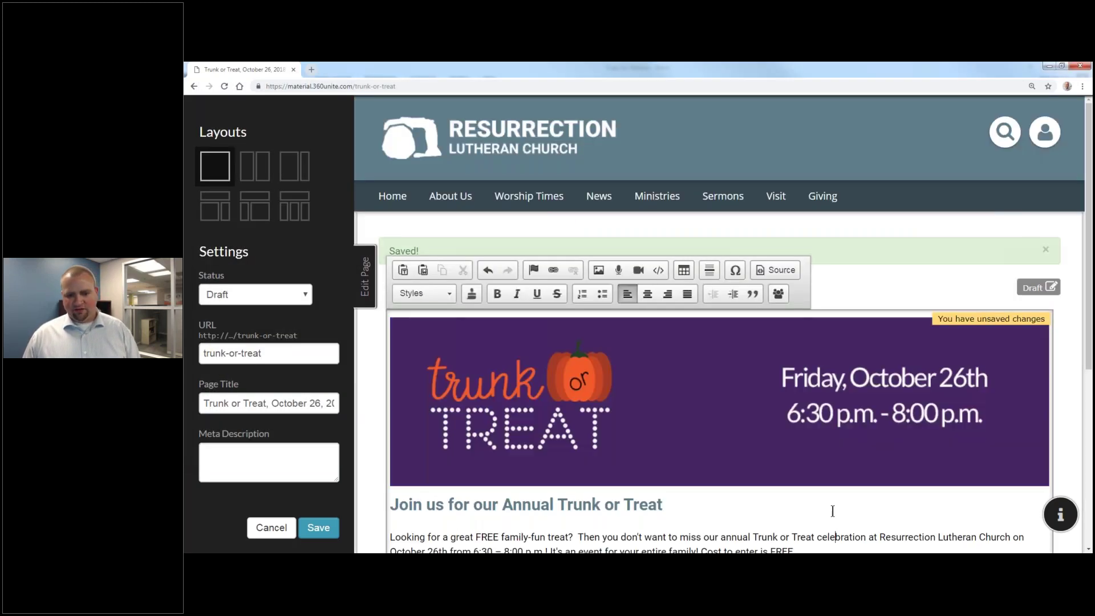
scroll(787, 494, "down", 2)
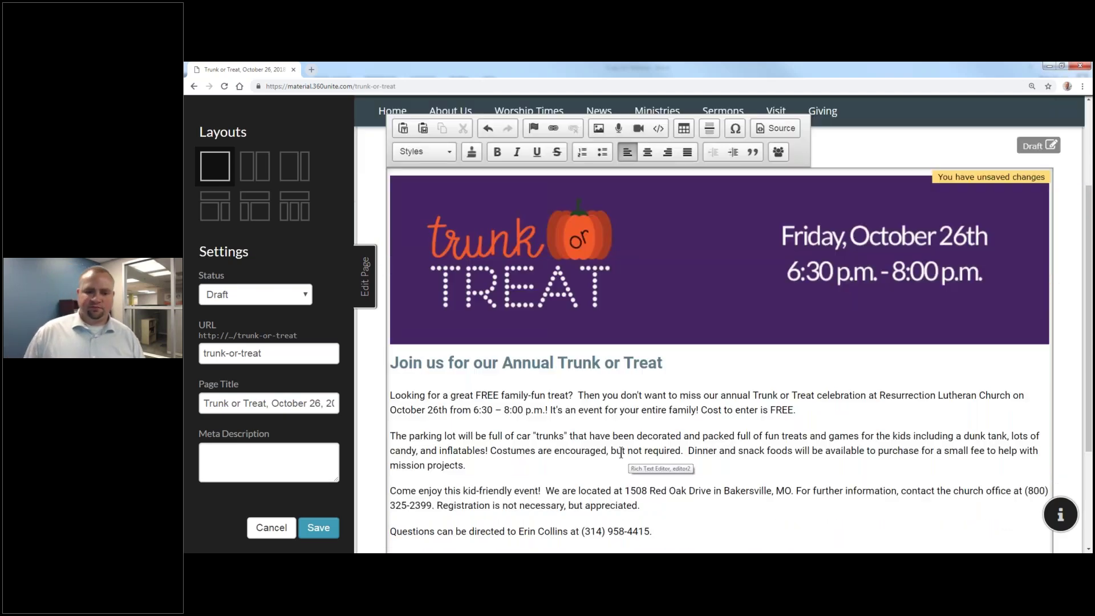
scroll(656, 405, "down", 2)
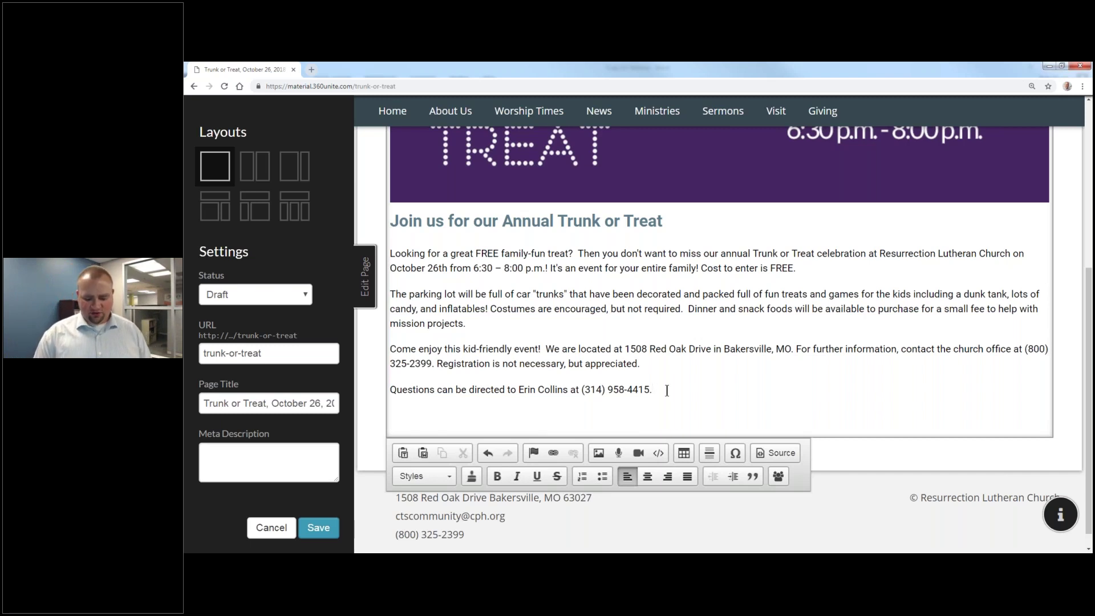
Step: Move the registration-not-necessary sentence onto its own line
key("Return")
type("Register")
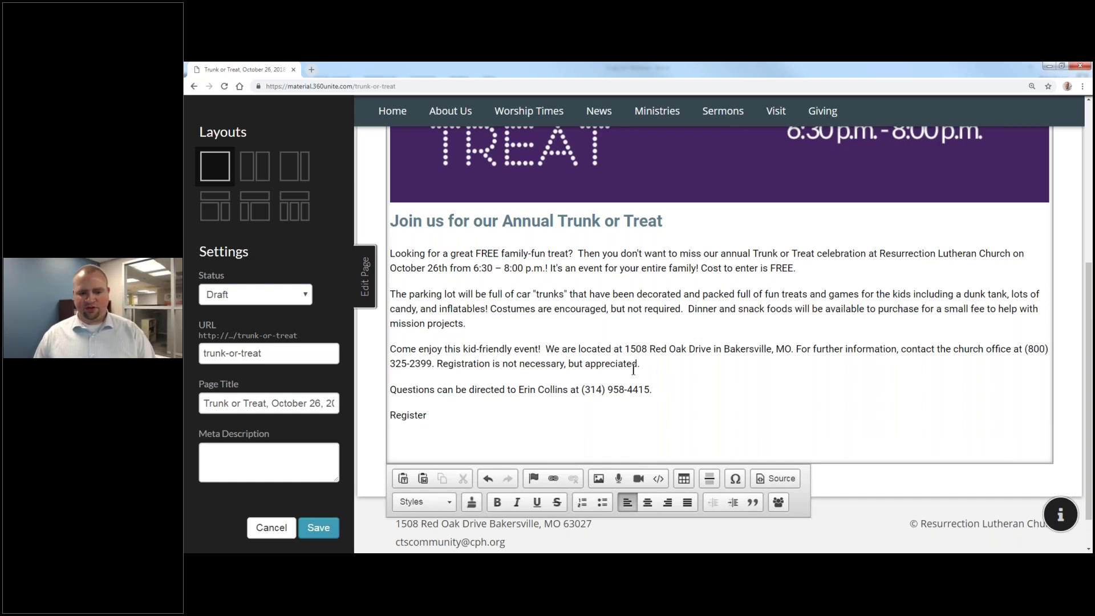
left_click_drag(639, 365, 439, 364)
left_click_drag(432, 416, 297, 416)
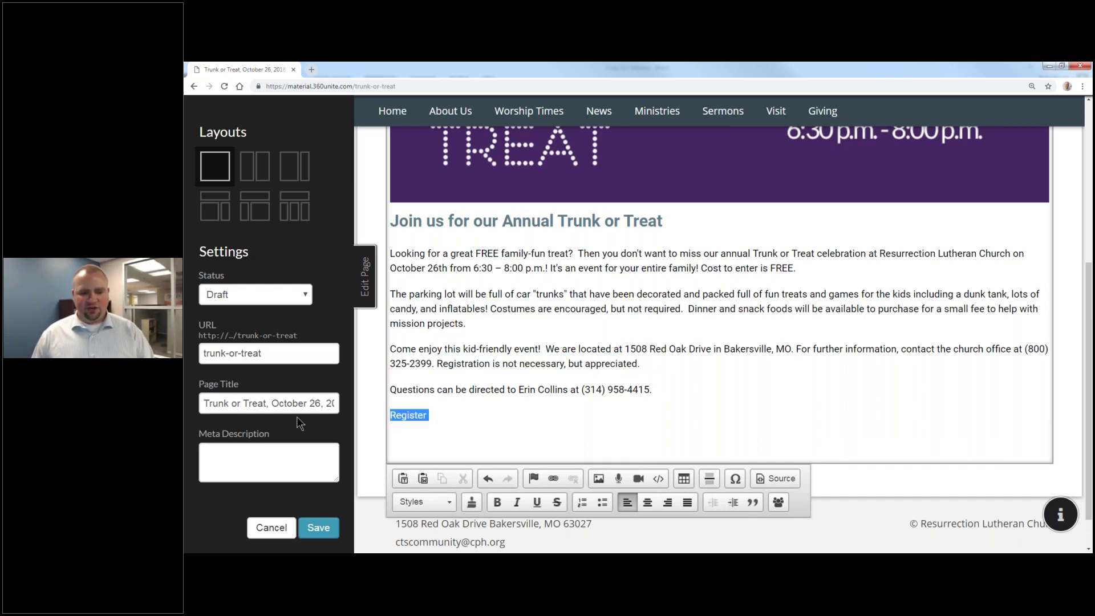
left_click(649, 365)
left_click_drag(641, 365, 437, 365)
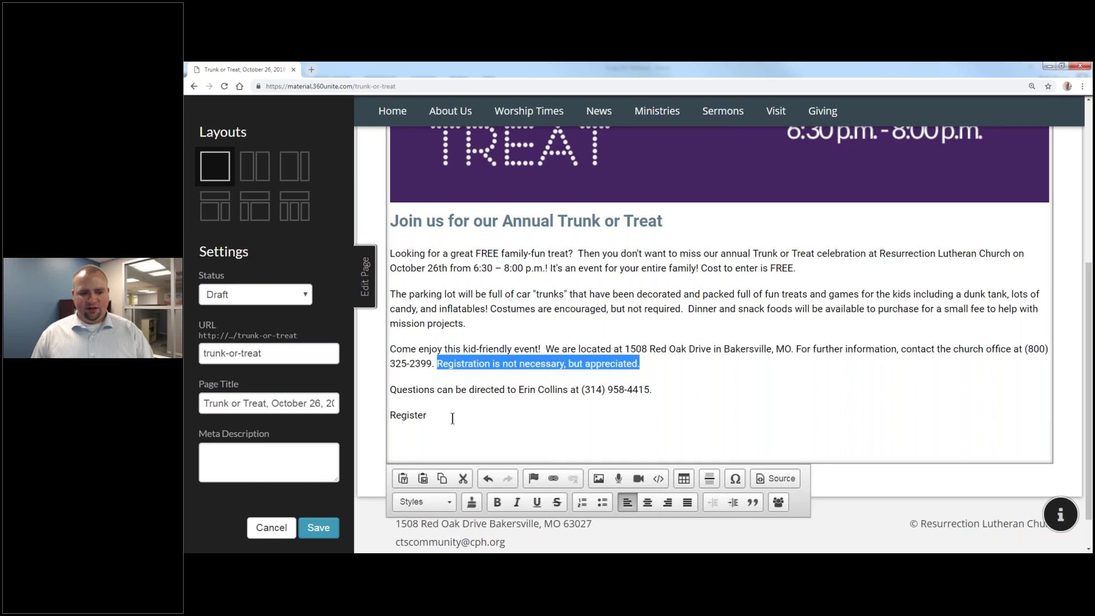
key("BackSpace")
key("ctrl+v")
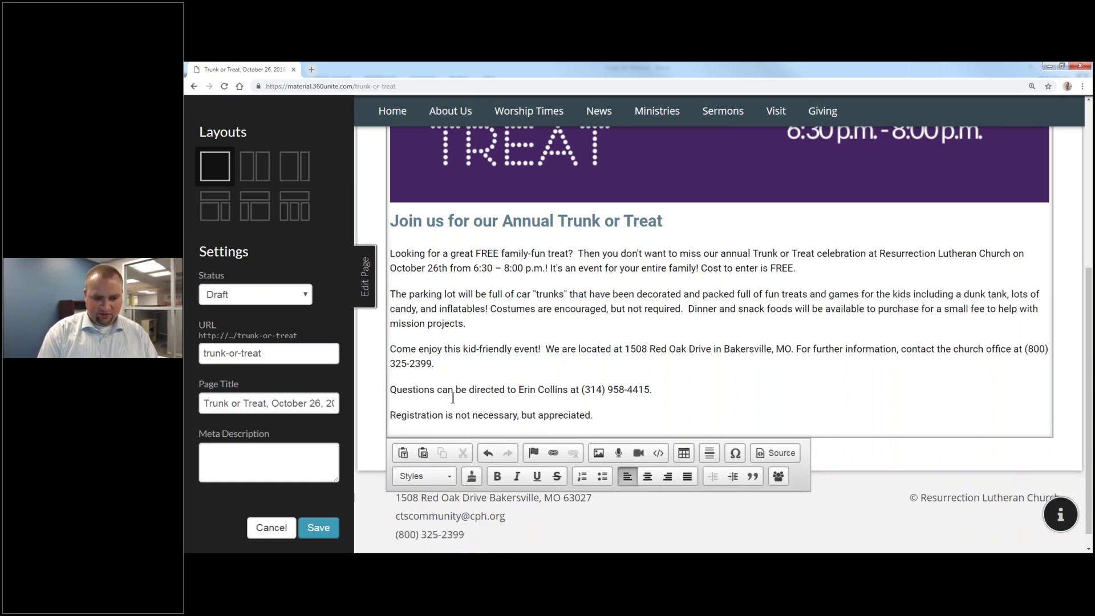
key("Return")
type("Register Now")
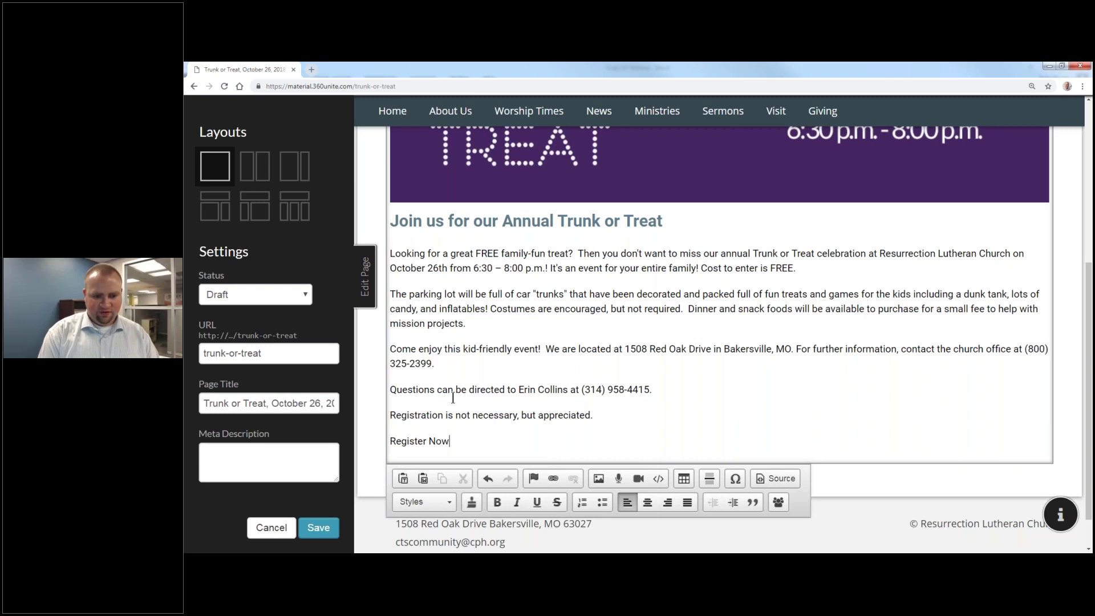
type(" >")
key("shift+Home")
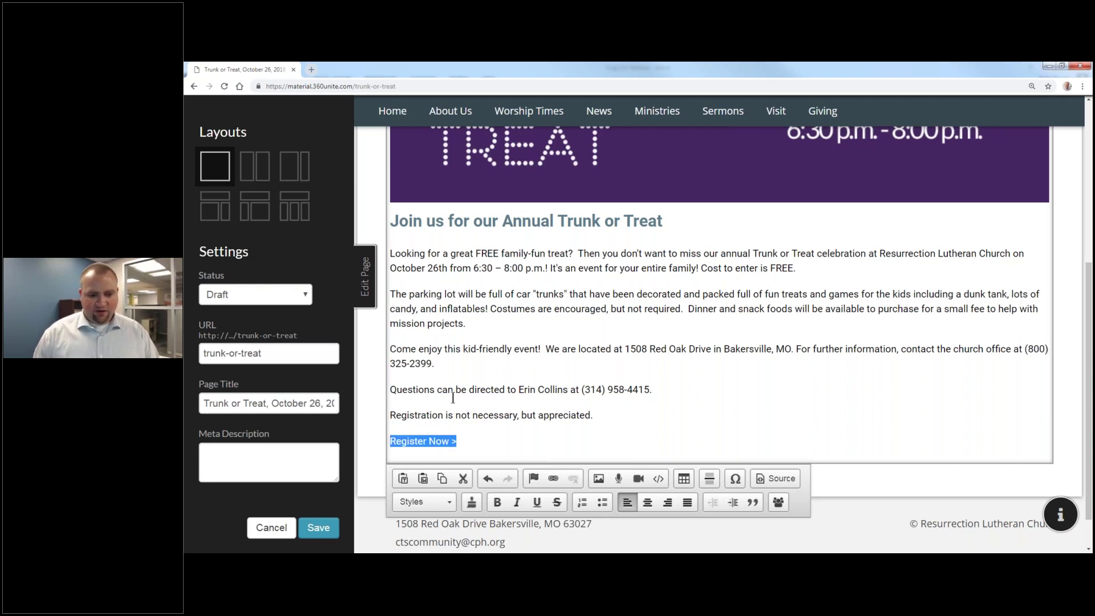
left_click(552, 479)
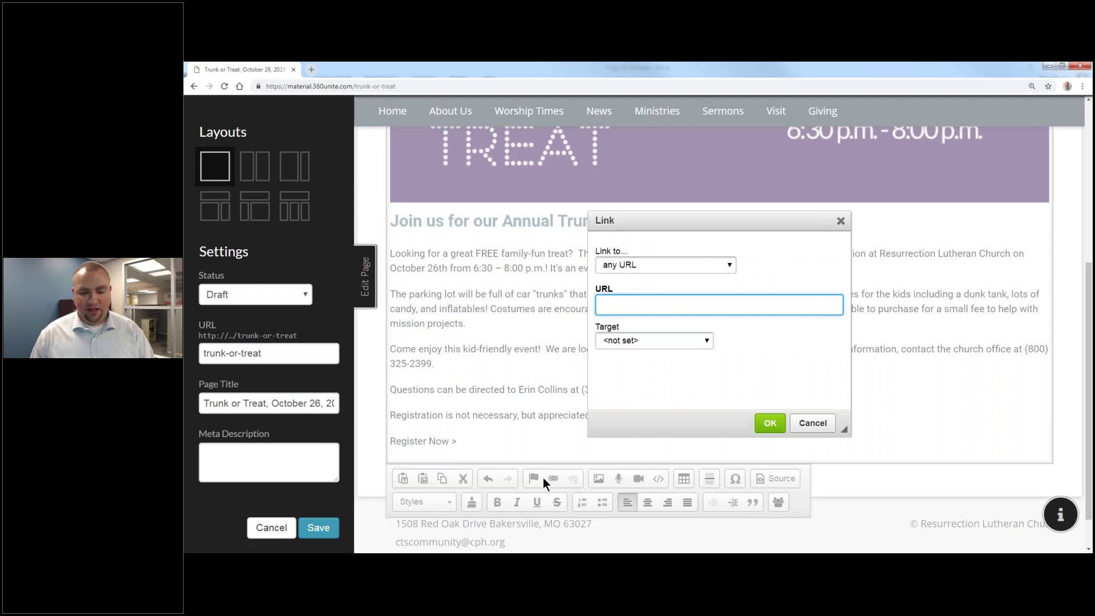
left_click(661, 265)
left_click(668, 289)
left_click(683, 307)
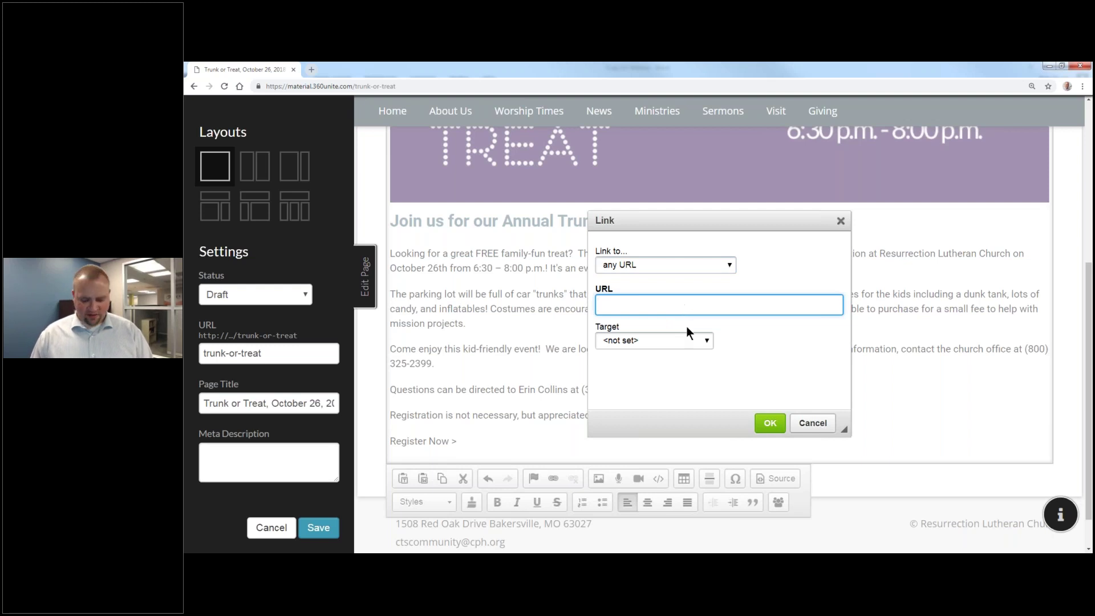
type("https://www.google.com")
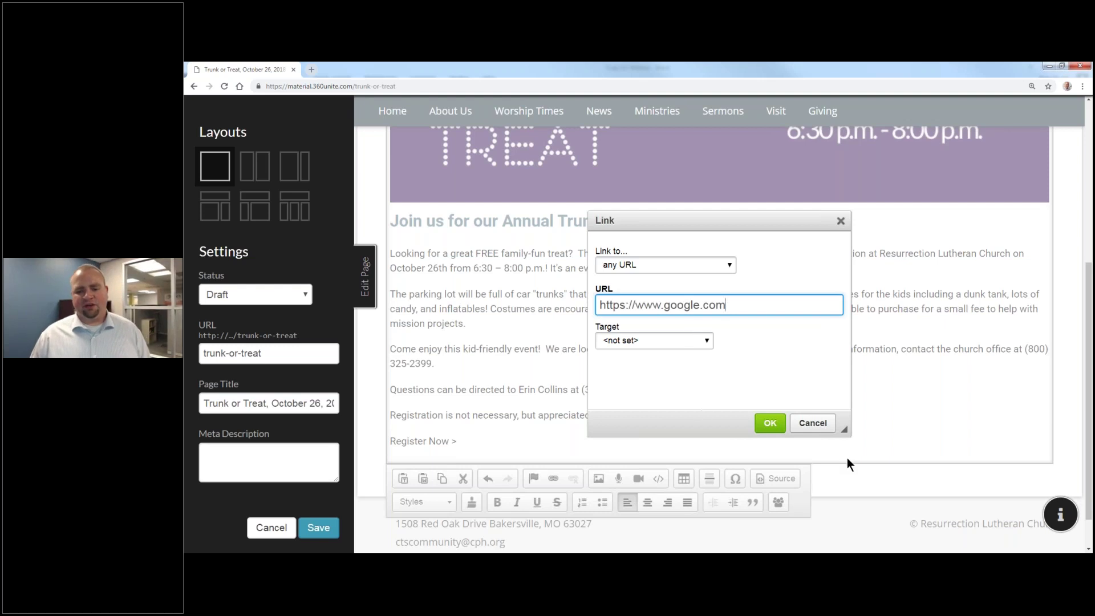
left_click(764, 419)
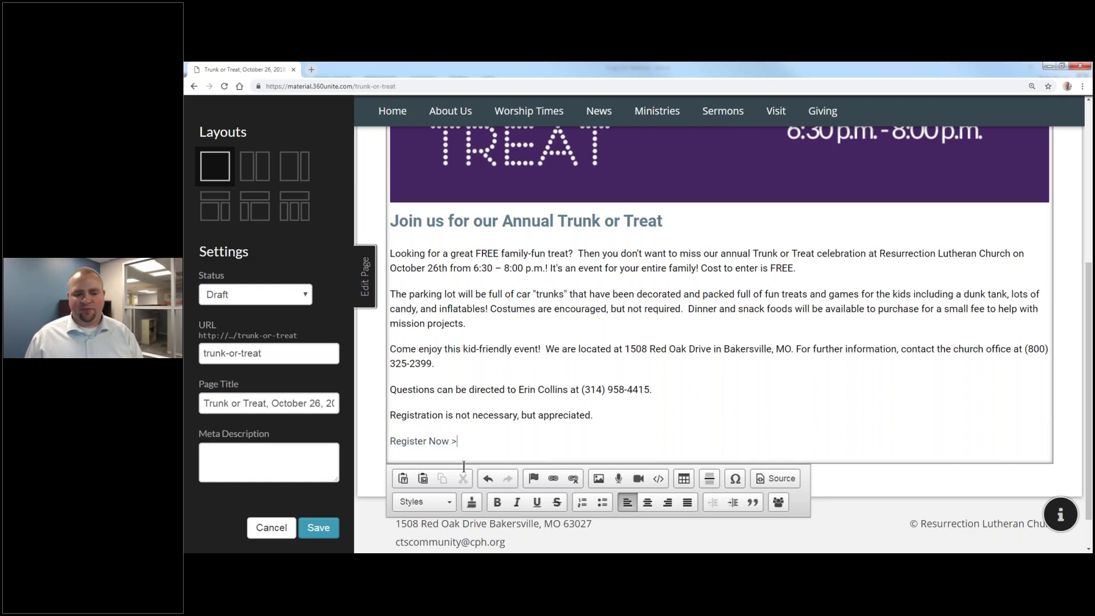
left_click(316, 528)
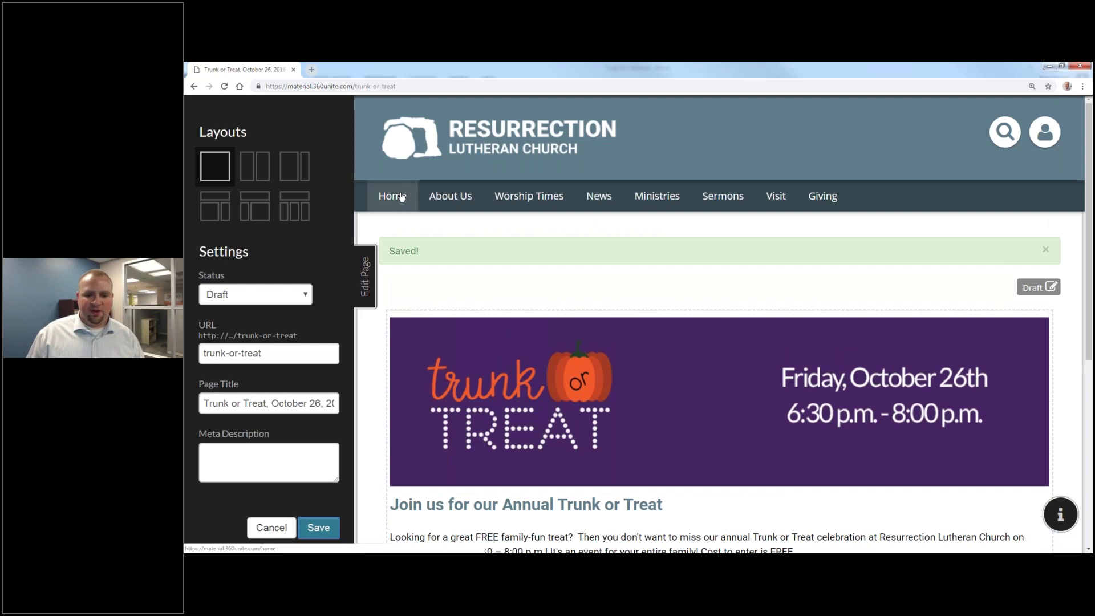
Step: On the Home page, add a link to the Trunk or Treat, October 26, 2018 page and save
left_click(401, 196)
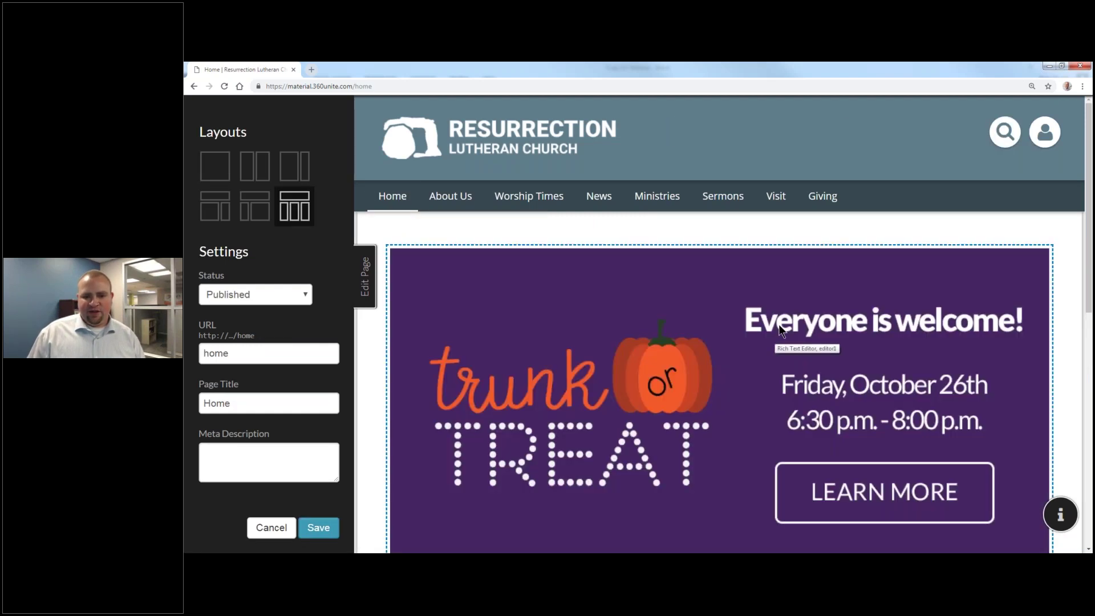
left_click(781, 330)
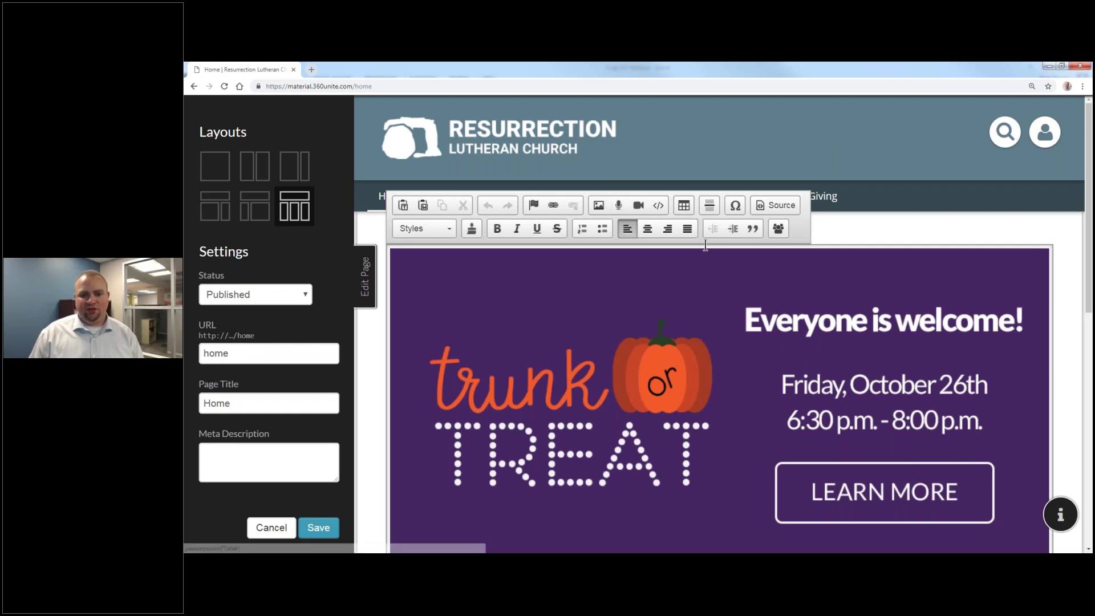
left_click(551, 206)
left_click(665, 265)
left_click(669, 282)
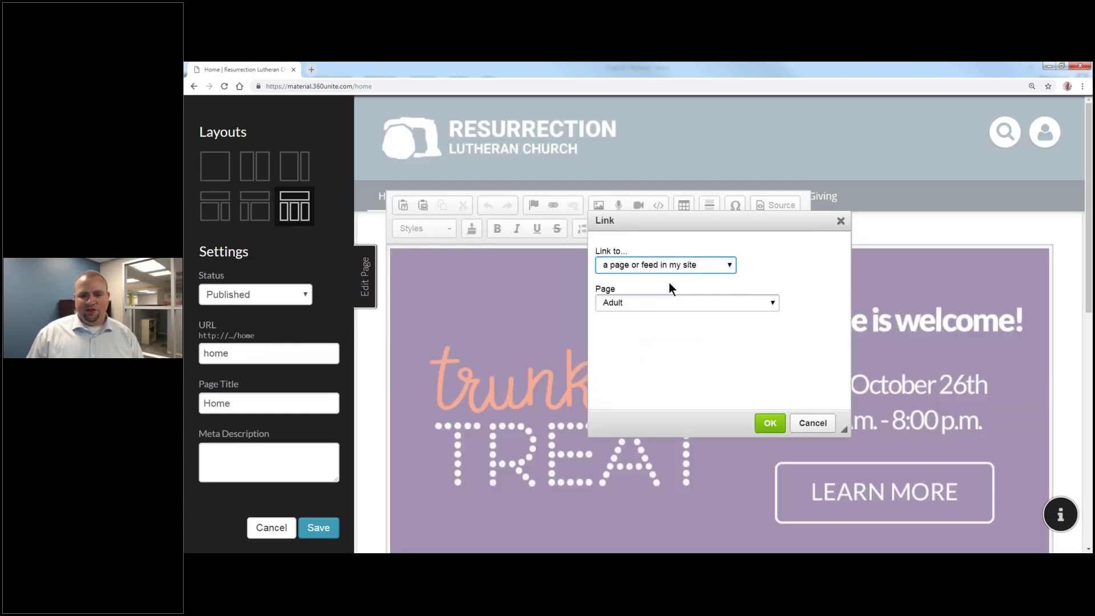
left_click(673, 302)
scroll(695, 390, "down", 4)
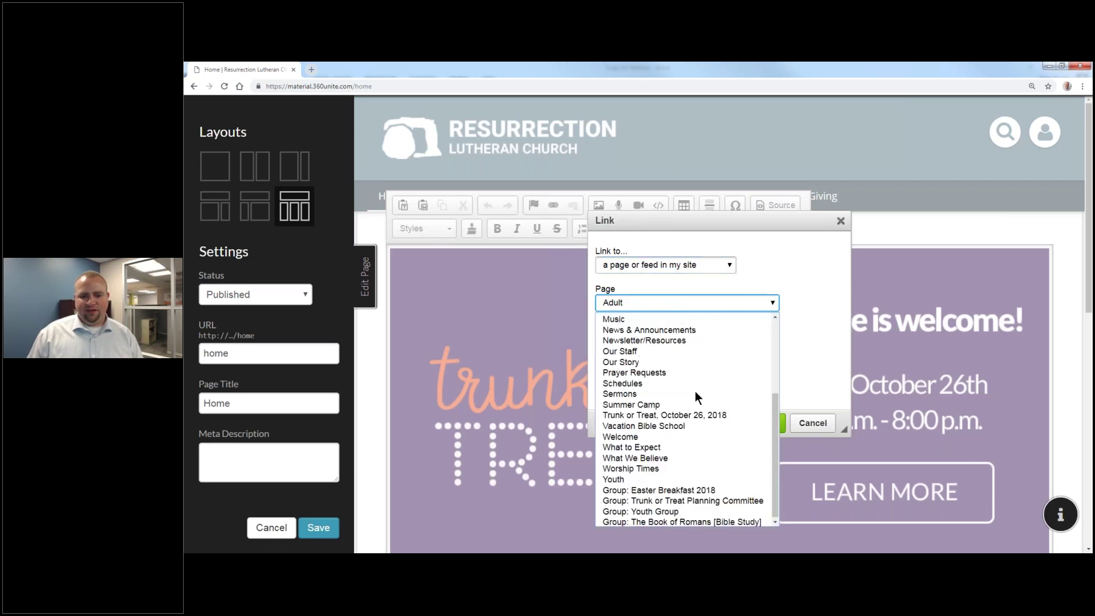
left_click(695, 412)
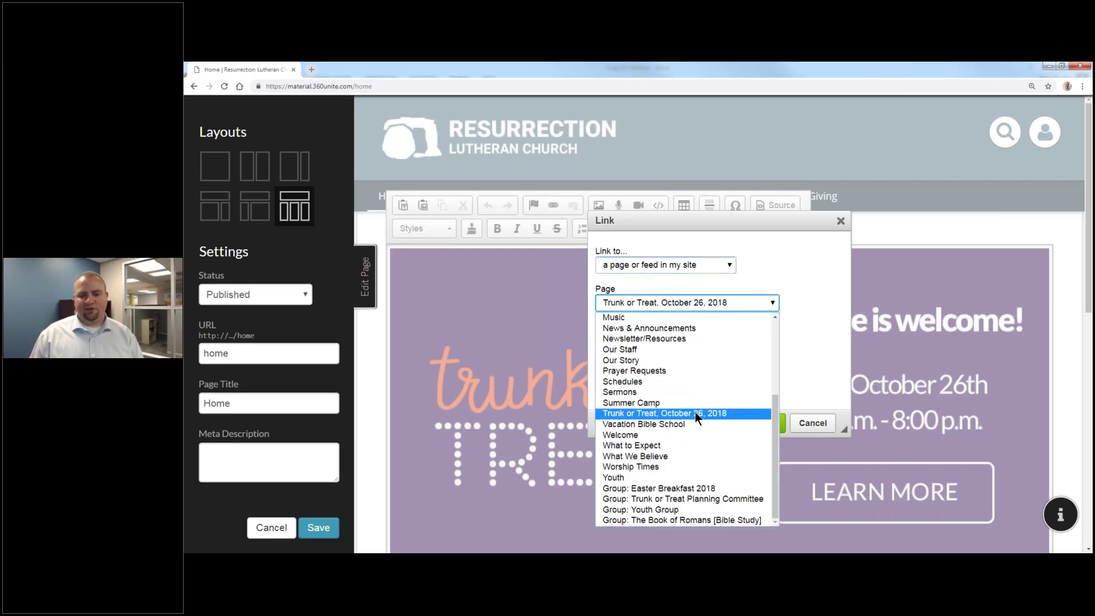
left_click(769, 422)
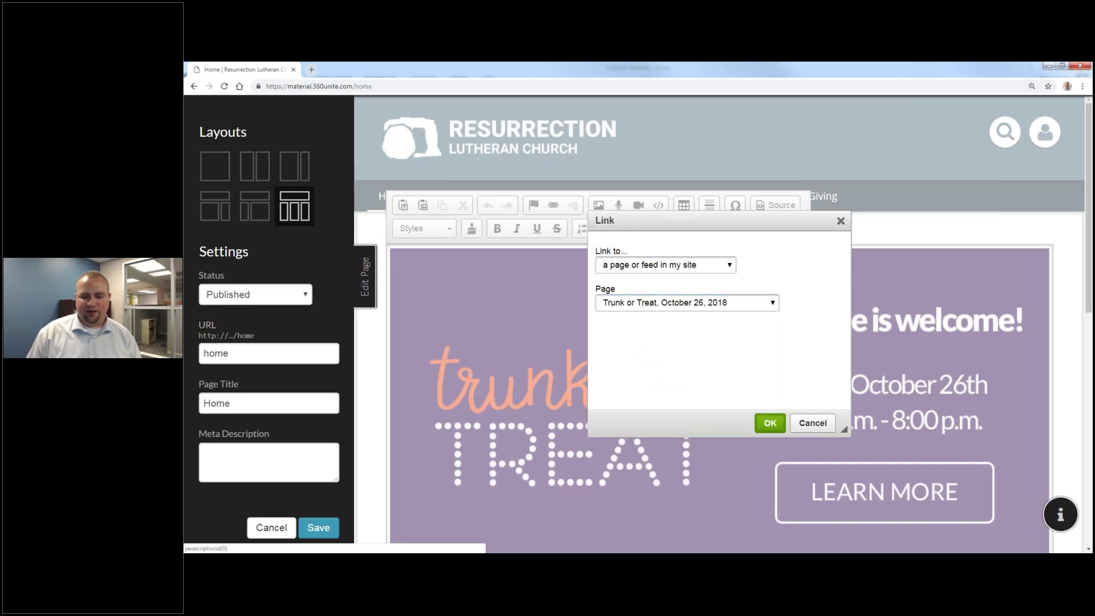
left_click(317, 528)
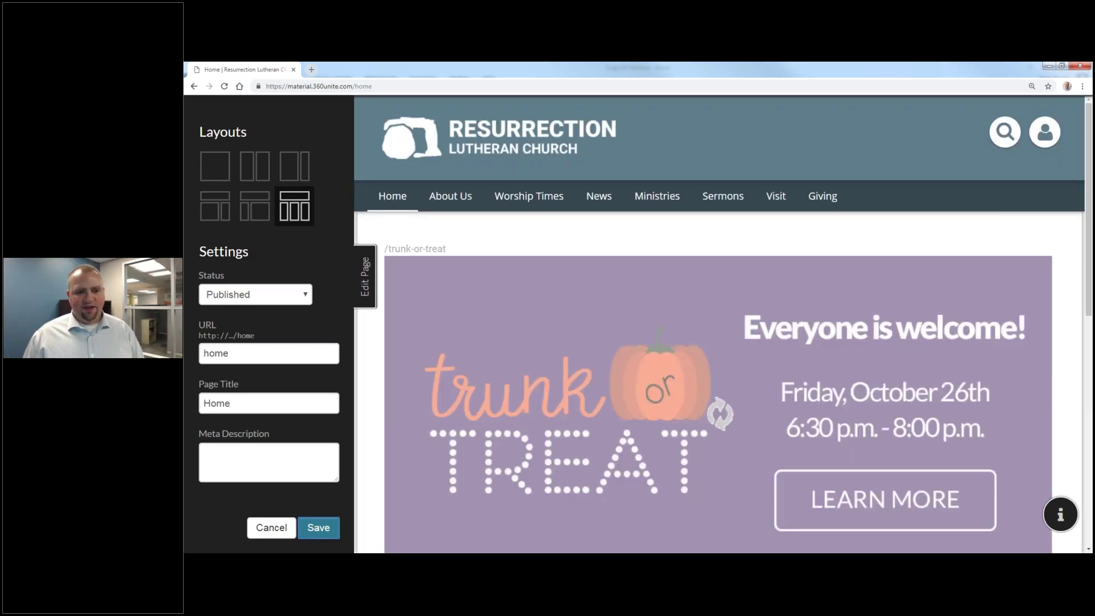
Step: Delete the stray /trunk-or-treat link text from the Home page and save
left_click(366, 277)
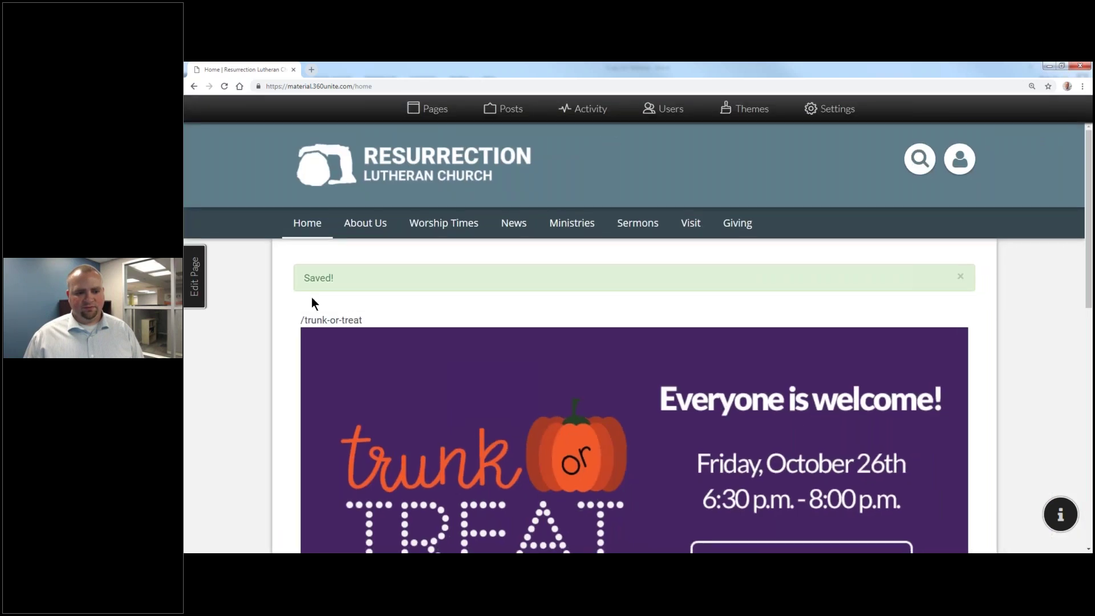
left_click(197, 277)
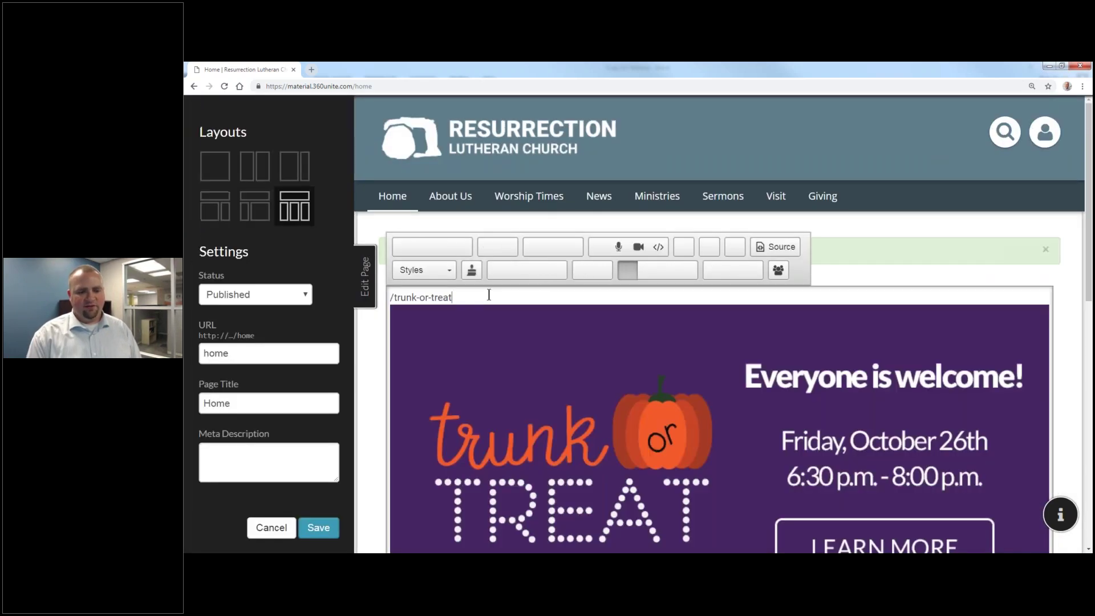
key("BackSpace")
scroll(719, 324, "down", 1)
left_click(313, 528)
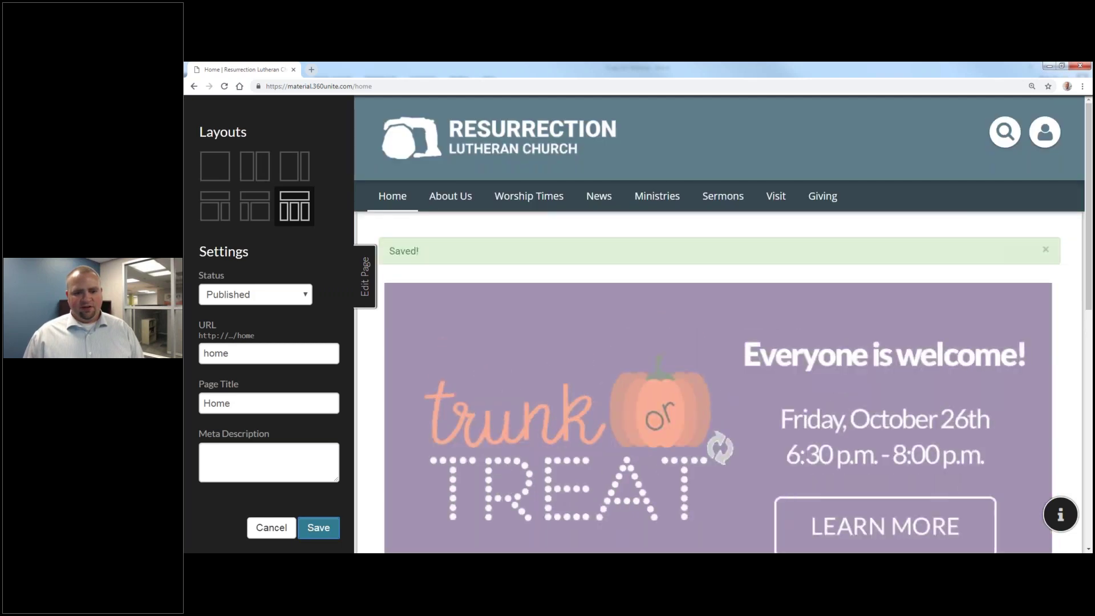
Step: Reopen the Home page for editing with the Trunk or Treat banner image selected
scroll(629, 281, "down", 3)
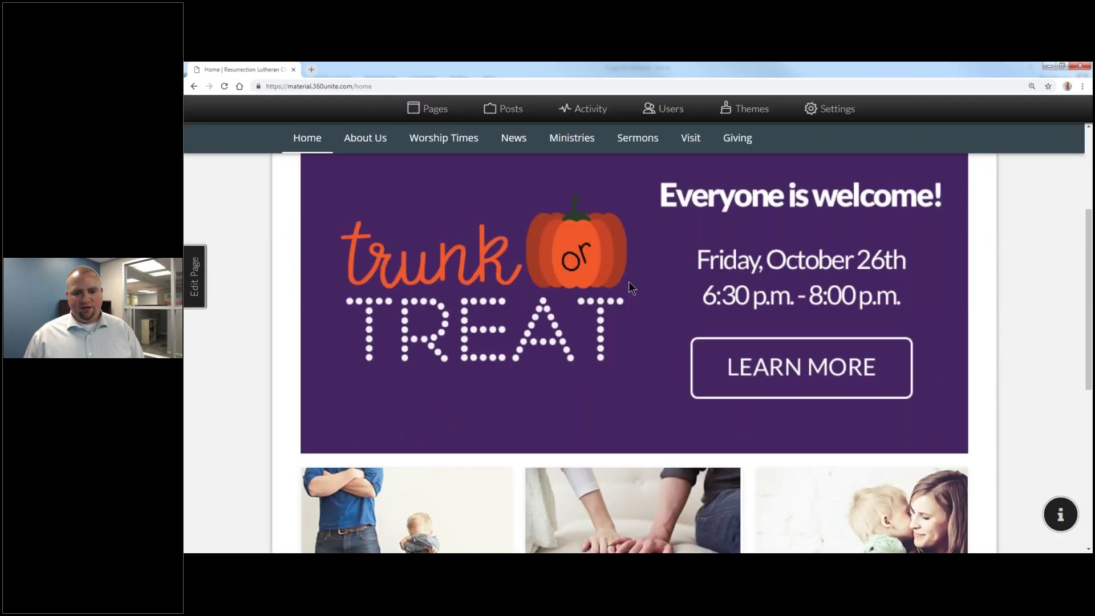
scroll(628, 281, "up", 3)
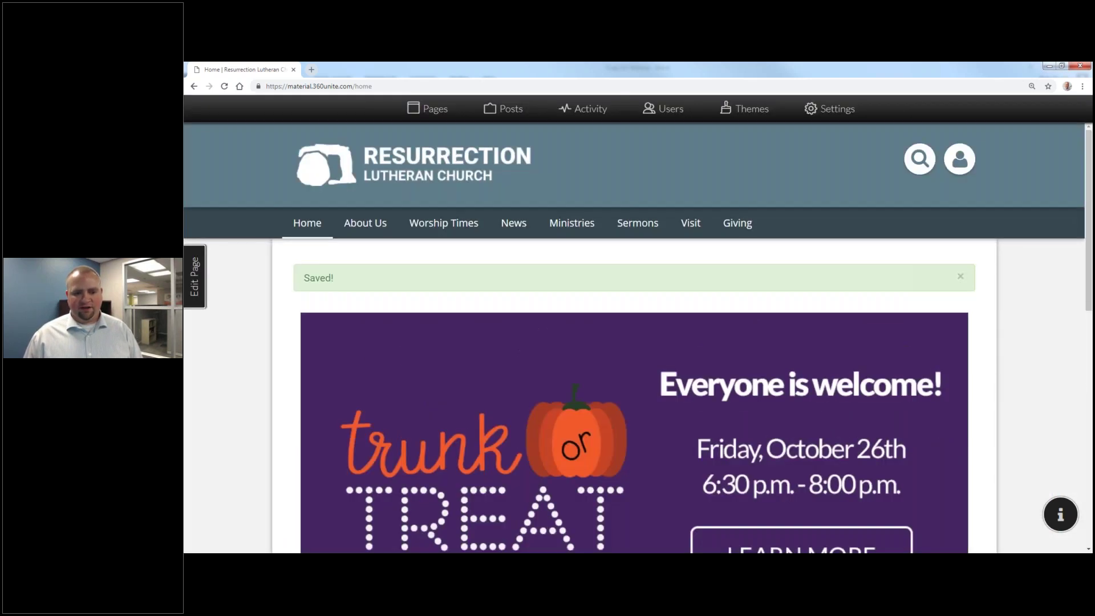
left_click(194, 276)
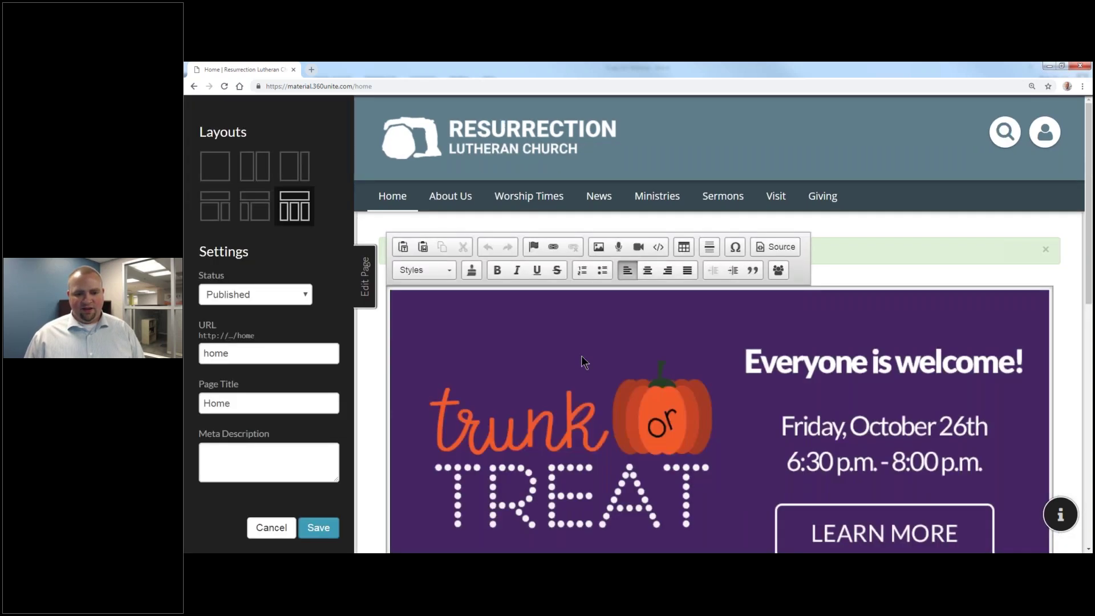
double_click(582, 361)
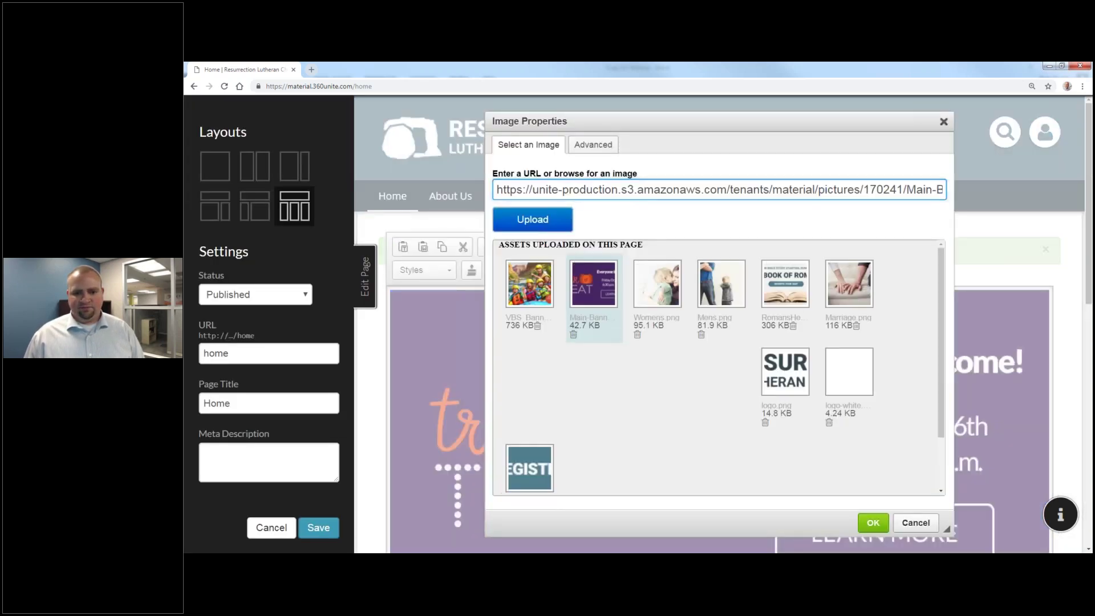
key("Escape")
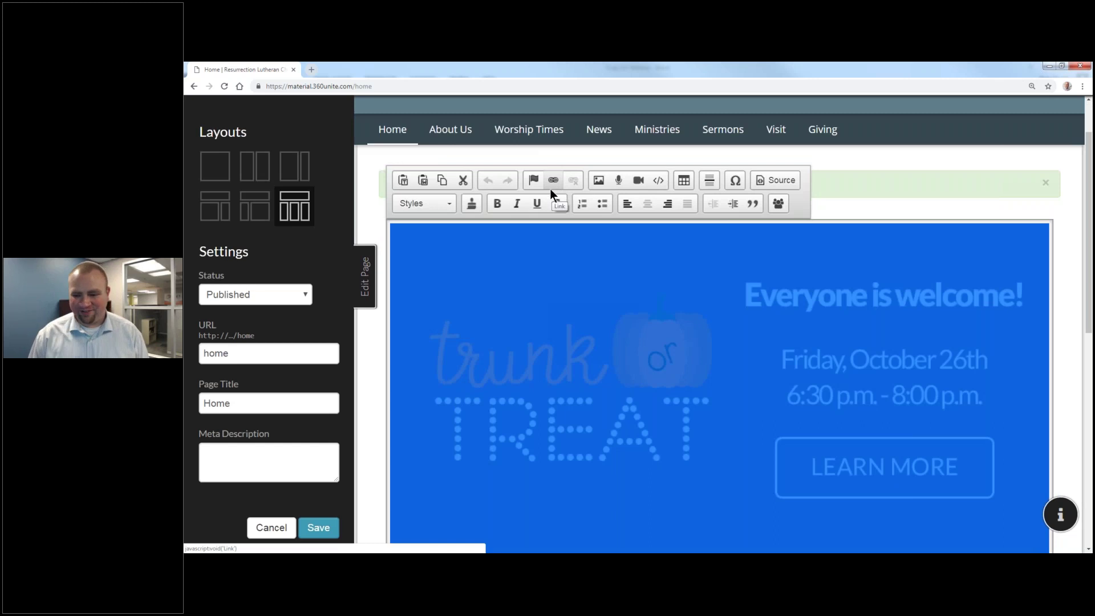
Step: Link the selected banner image to the Trunk or Treat, October 26, 2018 page and save
left_click(550, 182)
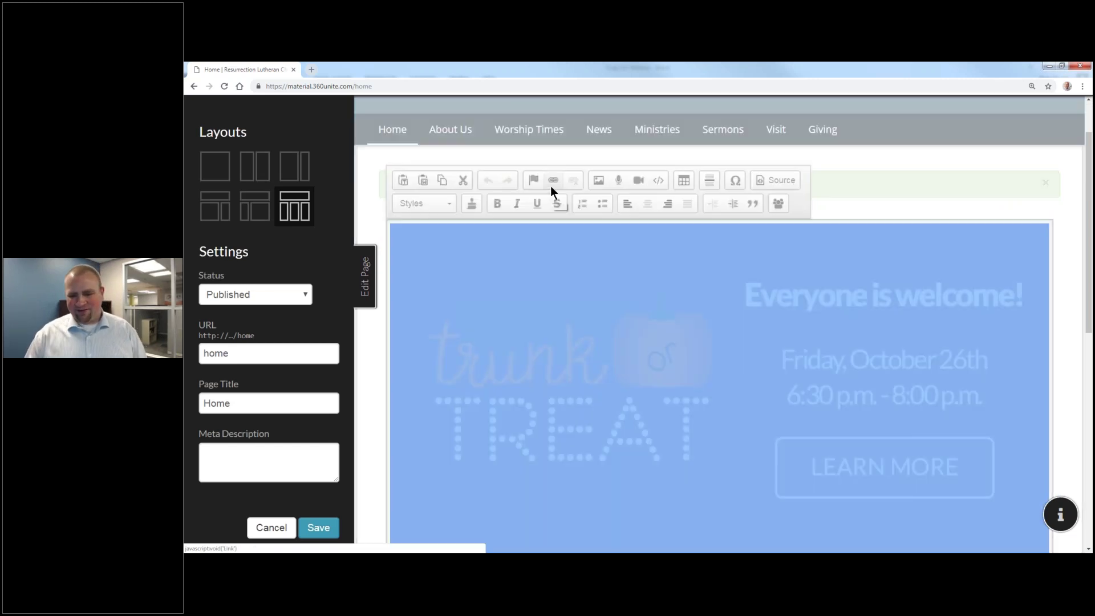
left_click(721, 269)
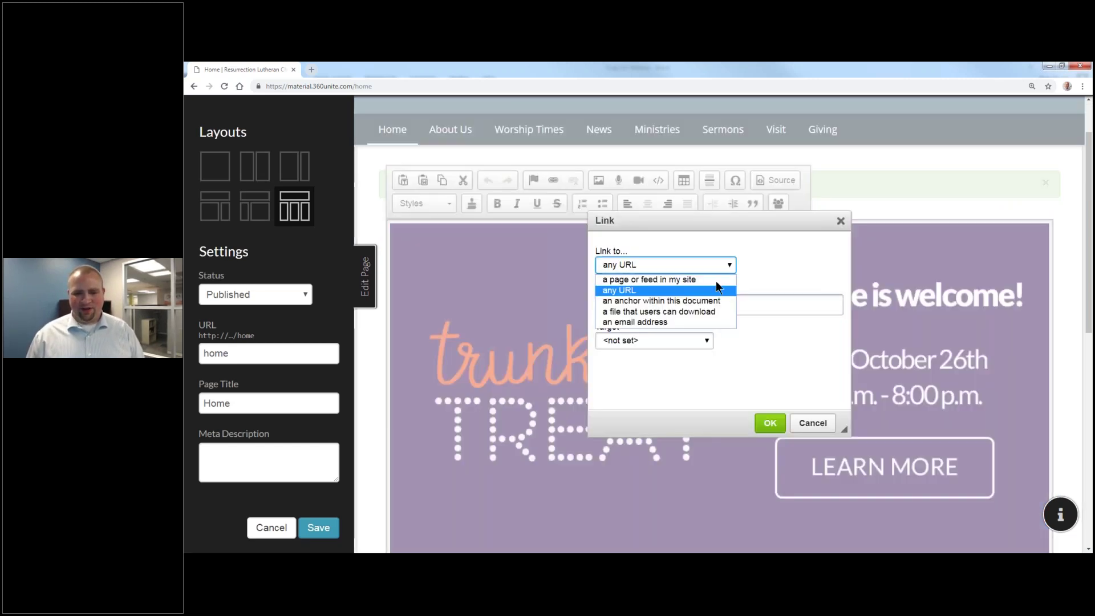
left_click(715, 279)
left_click(713, 302)
scroll(698, 456, "down", 3)
left_click(701, 413)
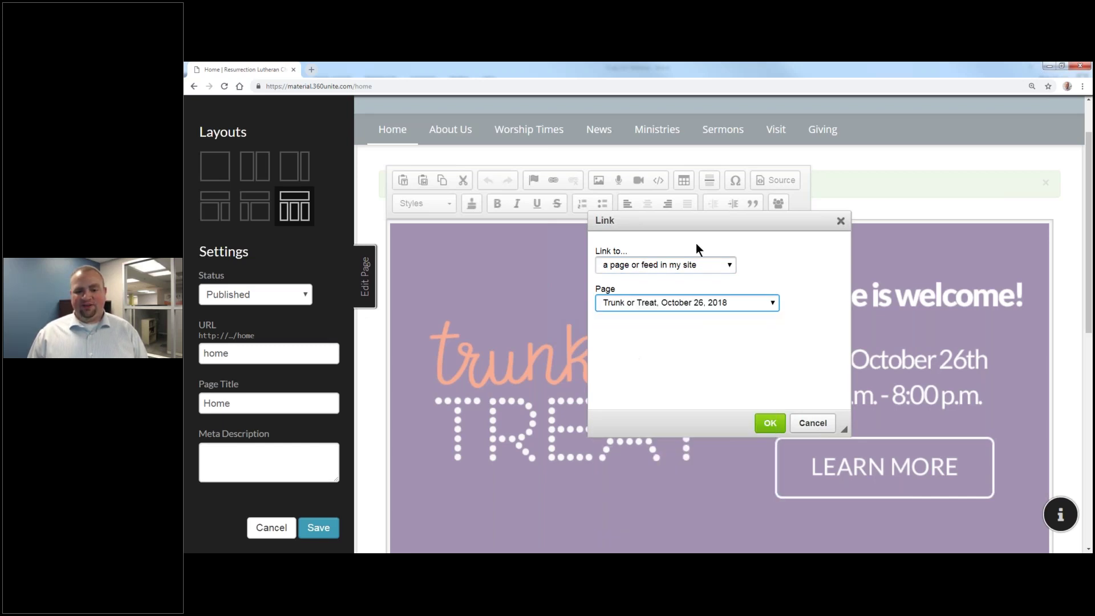
left_click(769, 423)
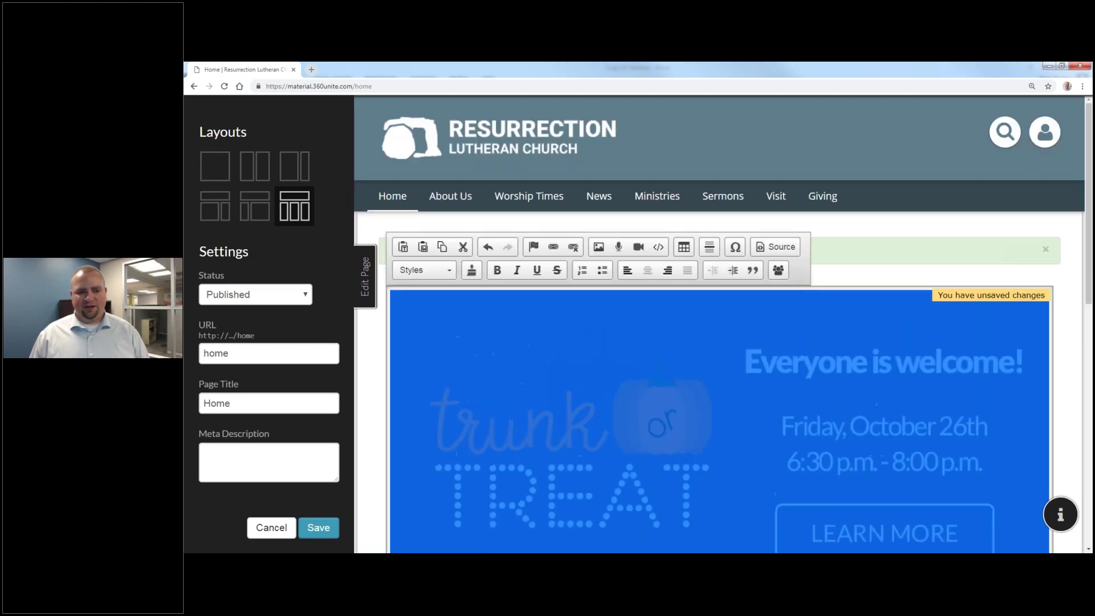
left_click(318, 528)
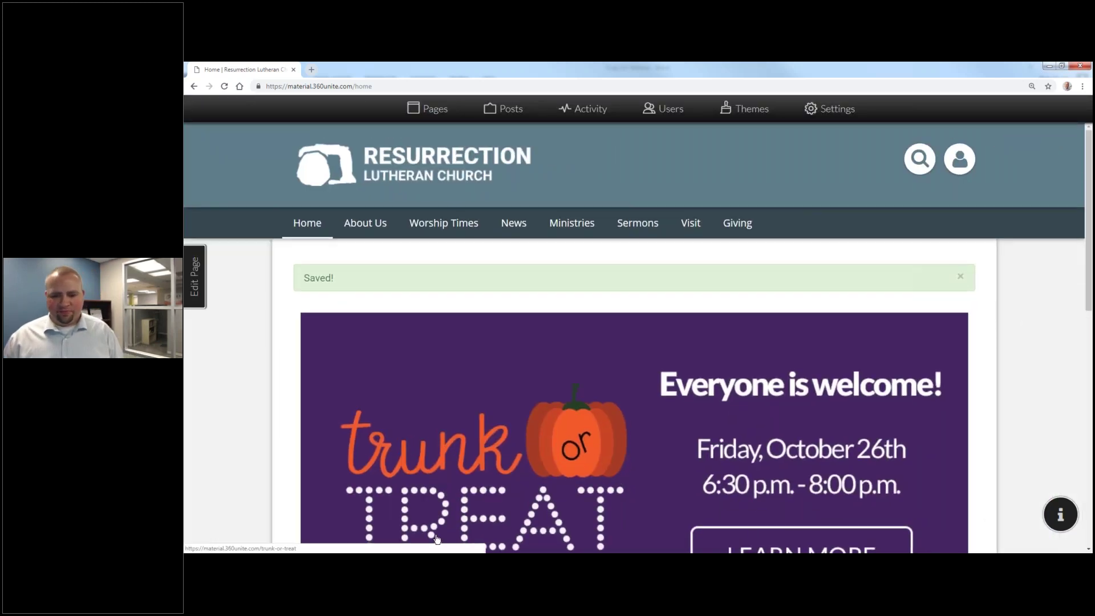
Step: Follow the home banner's LEARN MORE link to the draft /trunk-or-treat page and look it over
scroll(437, 539, "down", 3)
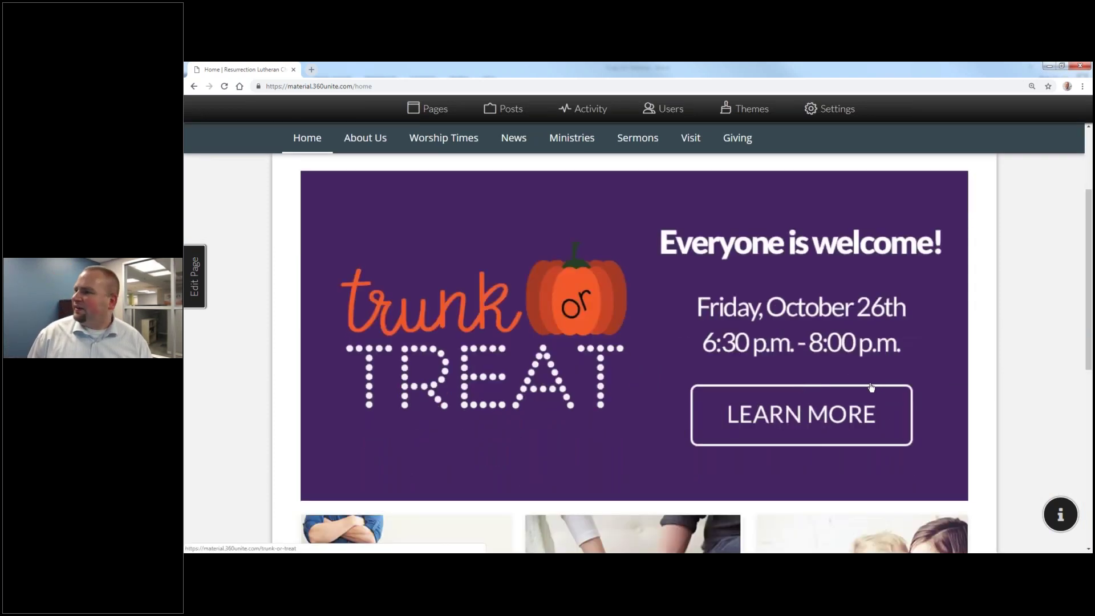
left_click(790, 415)
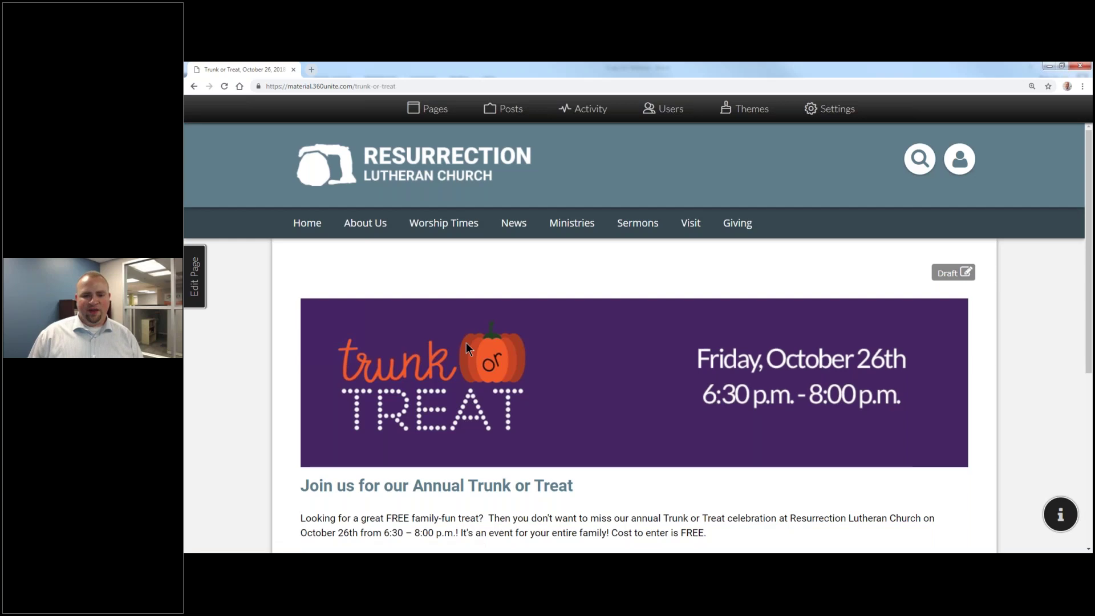
scroll(467, 344, "down", 1)
scroll(466, 342, "down", 3)
scroll(468, 354, "up", 4)
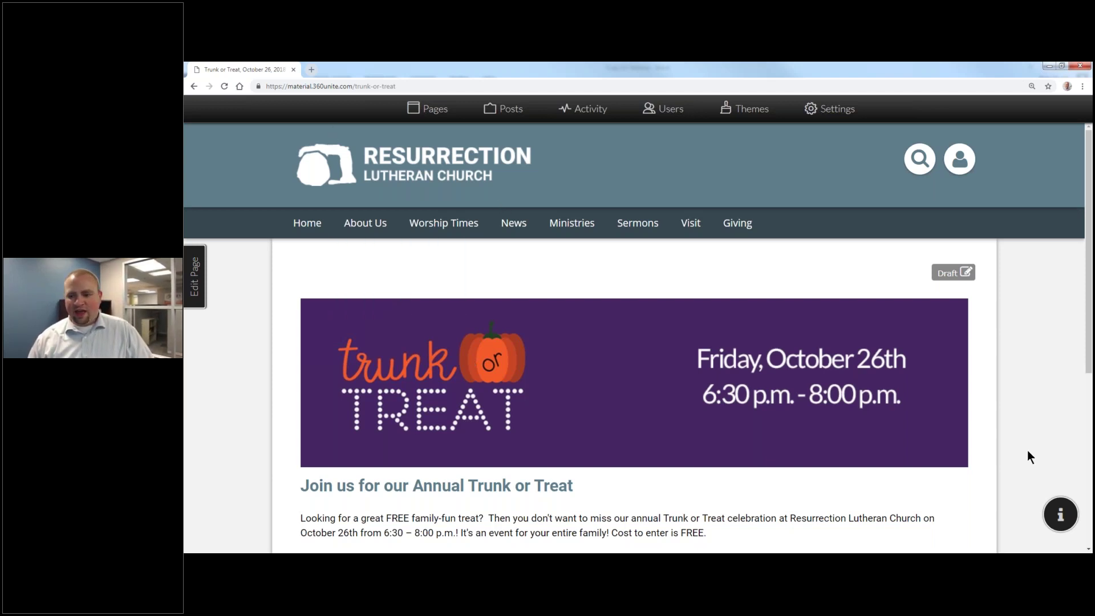
left_click(679, 552)
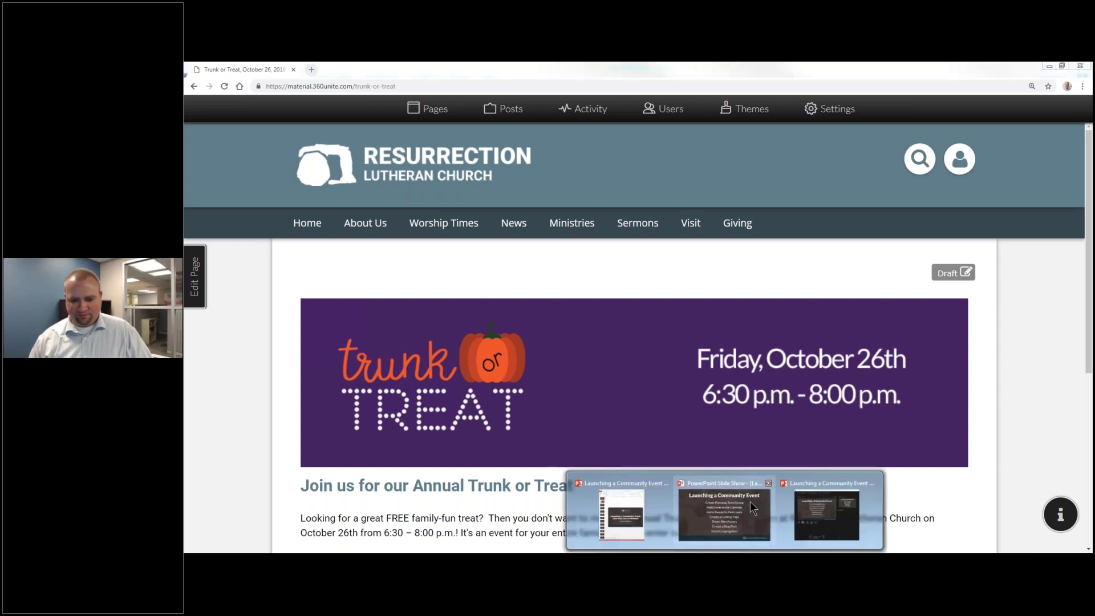
Step: Bring the Launching a Community Event slide show back to the front
left_click(720, 502)
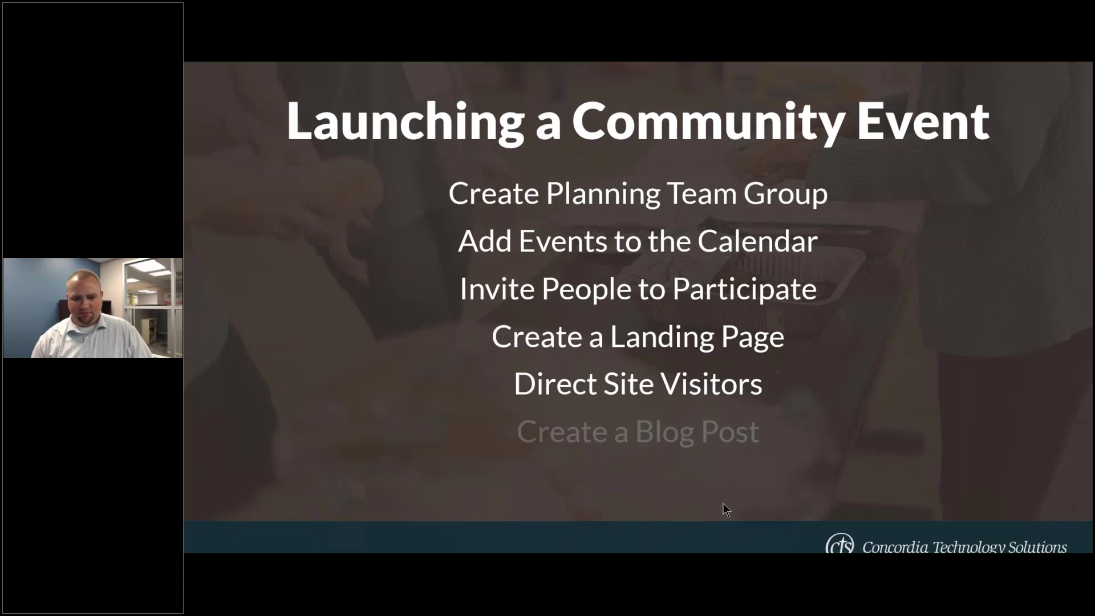
key("alt+Tab")
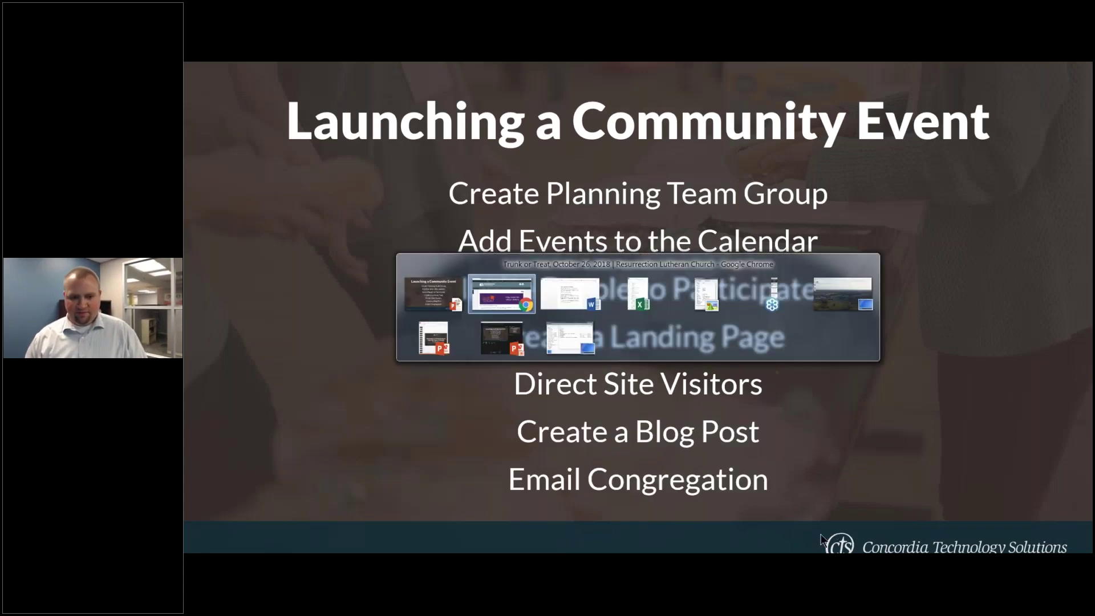
key("Tab")
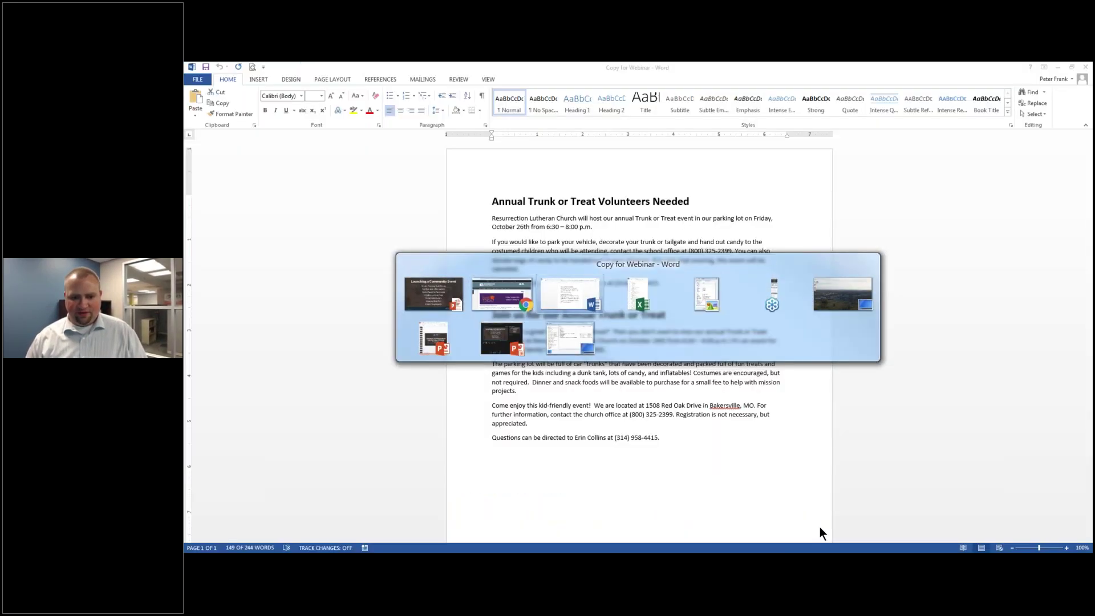
key("Tab")
key("Tab")
key("Tab")
key("Tab")
key("Tab")
key("Tab")
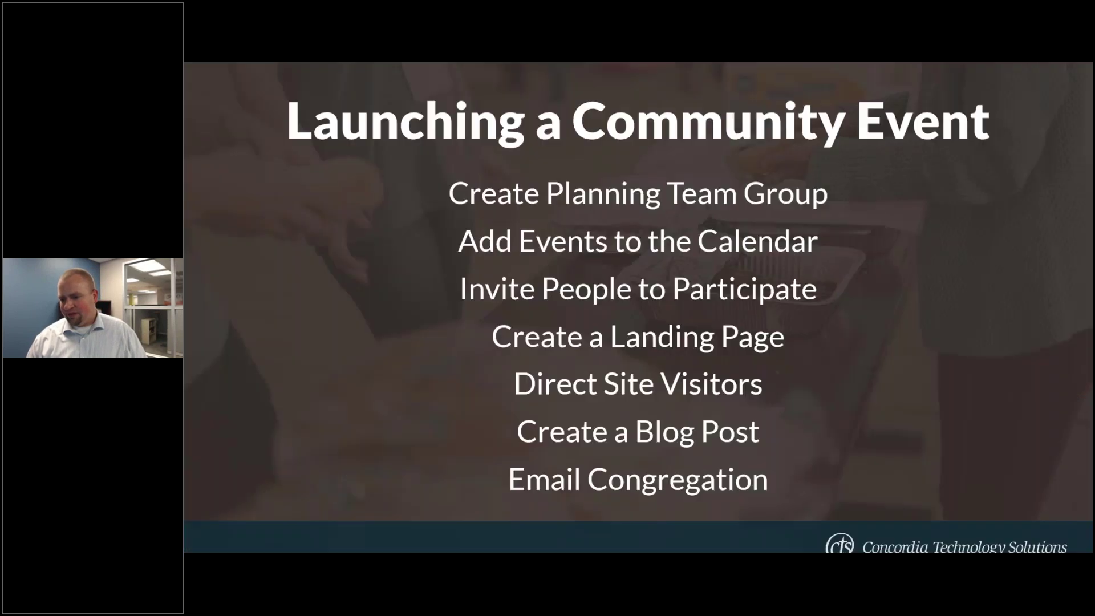
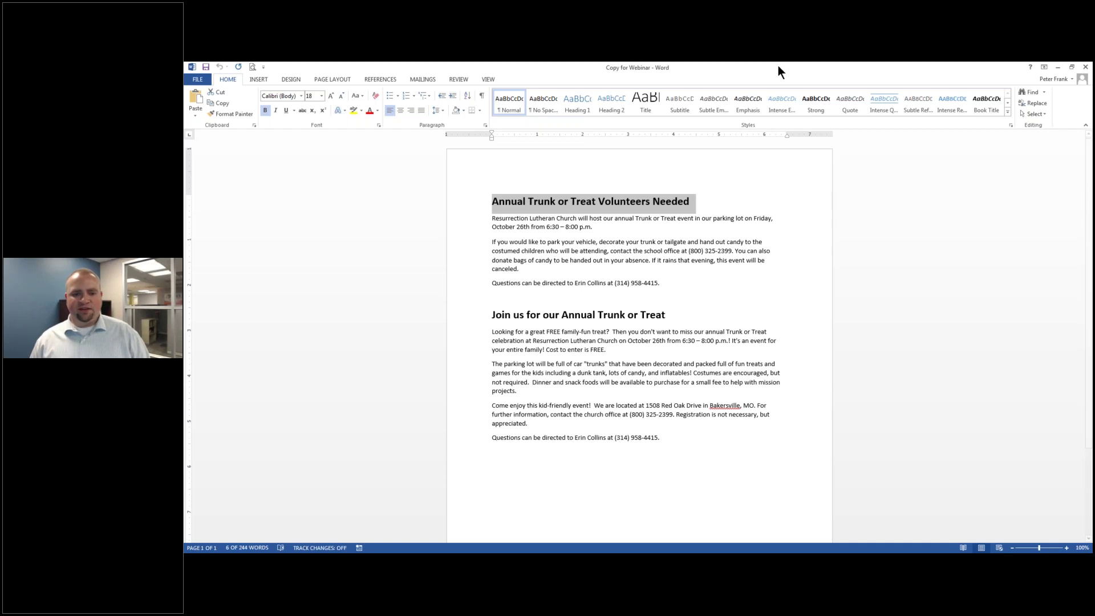
Step: Paste 'Annual Trunk or Treat Volunteers Needed' as the post title and the event paragraphs as the body
left_click(456, 316)
type("Annual Trunk or Treat Volunteers Needed")
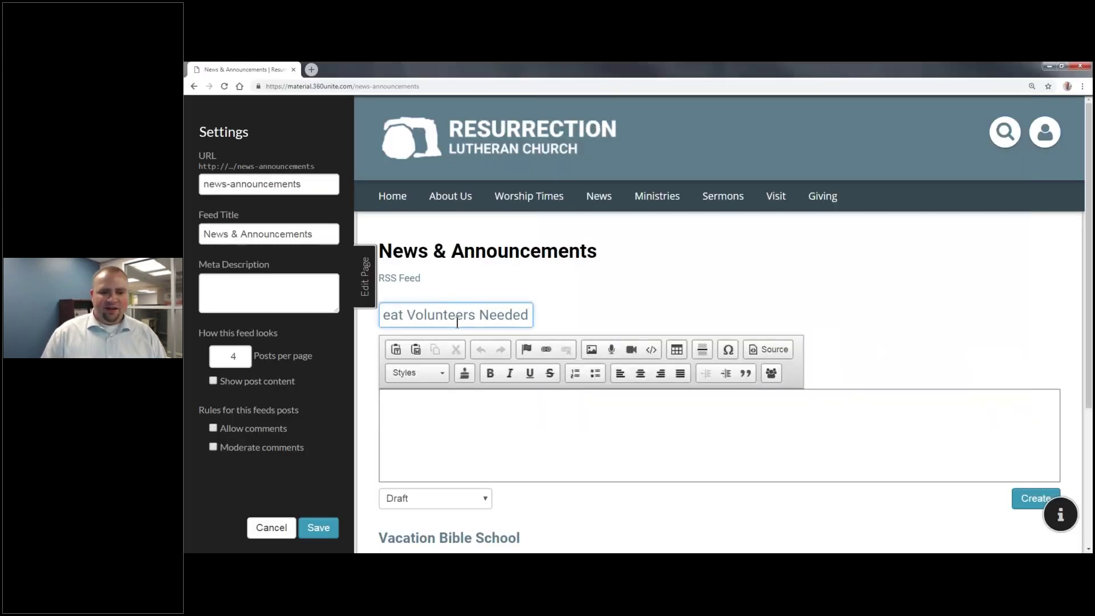
key("alt+Tab")
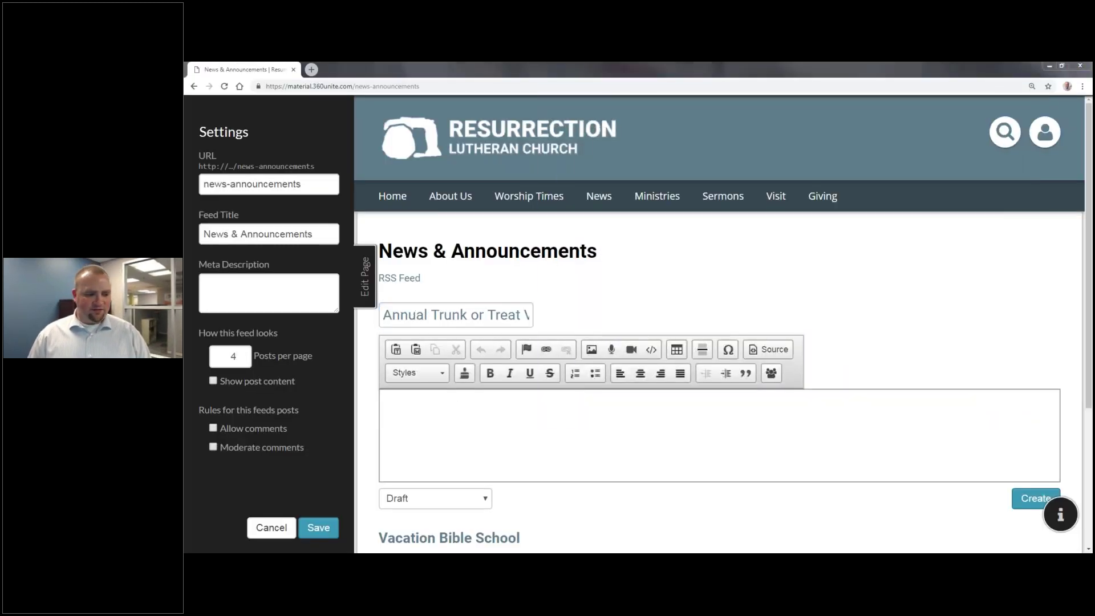
key("alt+Tab")
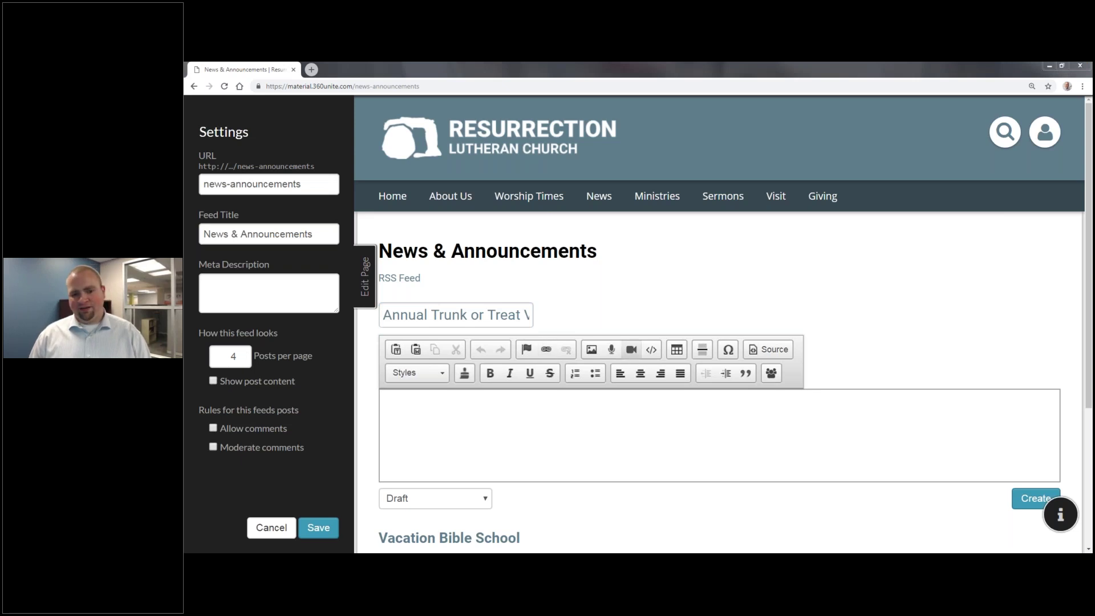
left_click(642, 430)
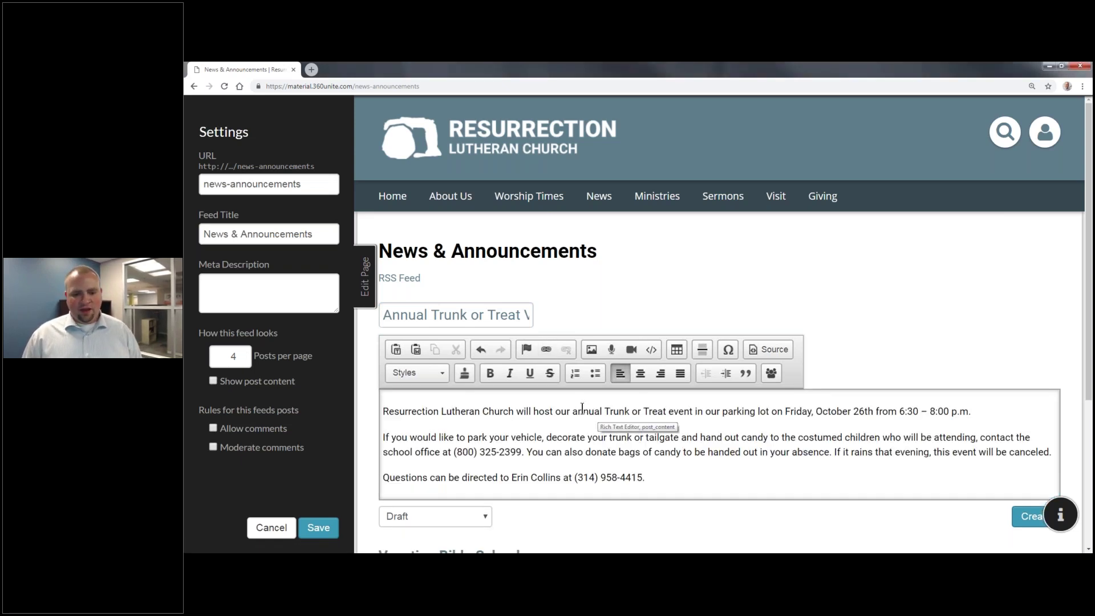
Step: Add an empty line above the first paragraph and insert the Thin_Banner.png banner there
left_click(544, 397)
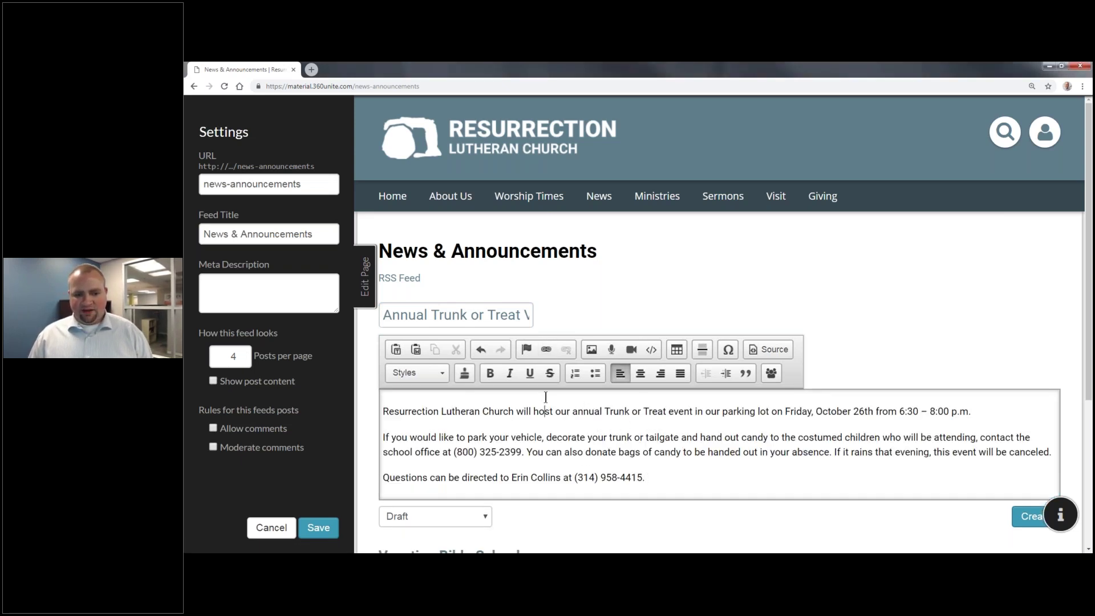
key("Return")
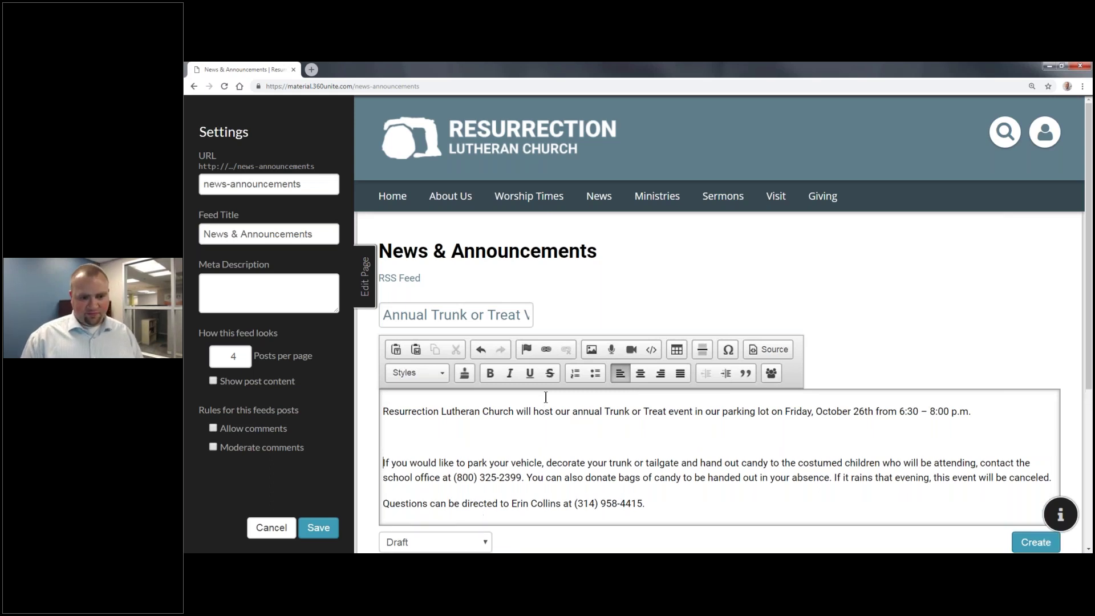
key("BackSpace")
key("Home")
key("Return")
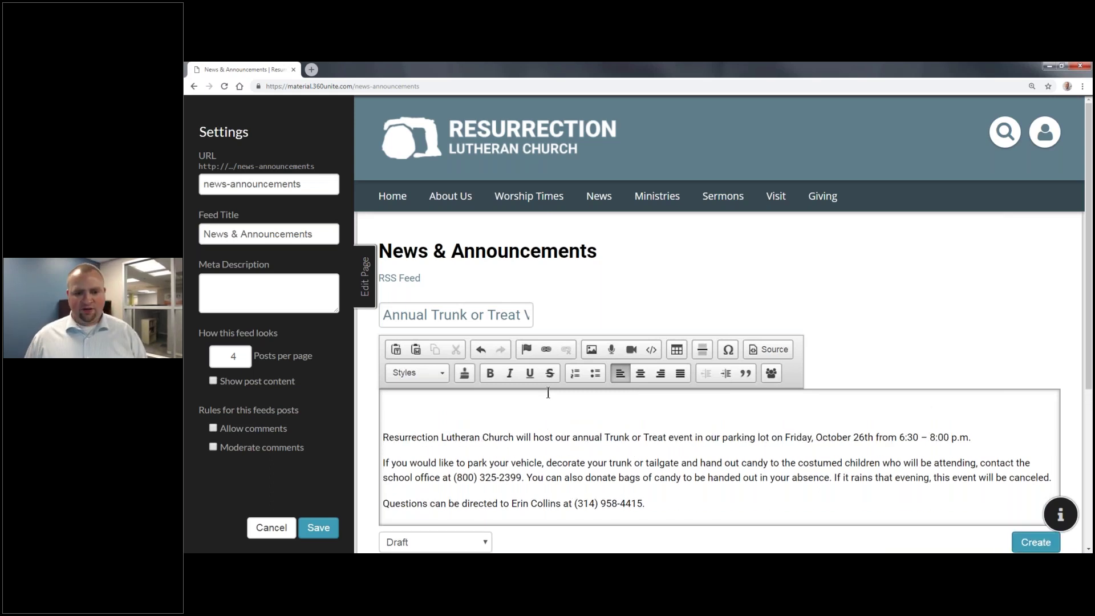
left_click(587, 350)
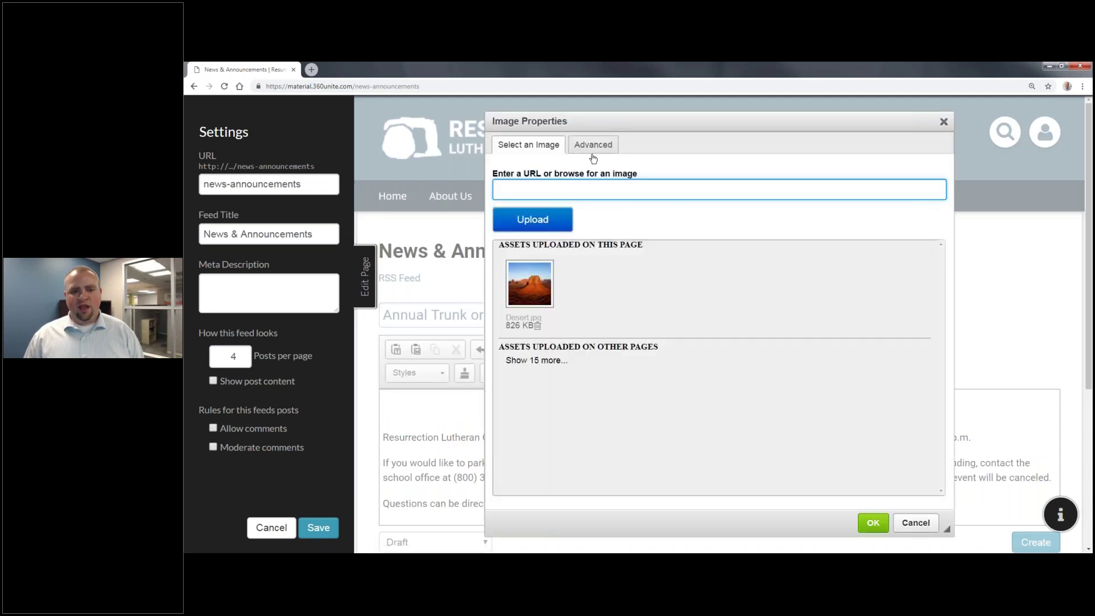
left_click(552, 364)
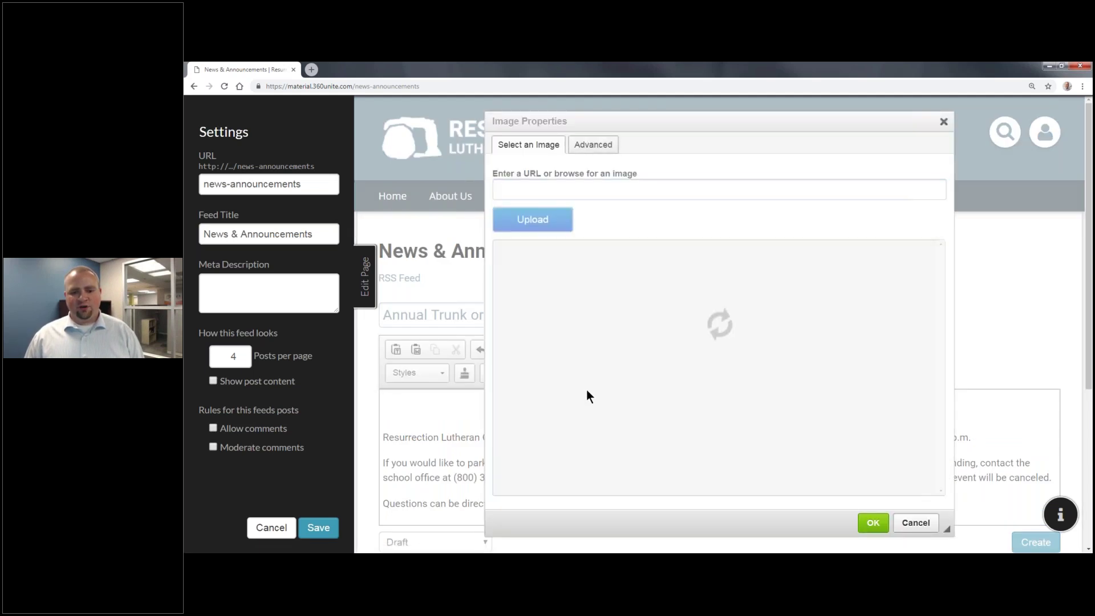
scroll(570, 359, "down", 5)
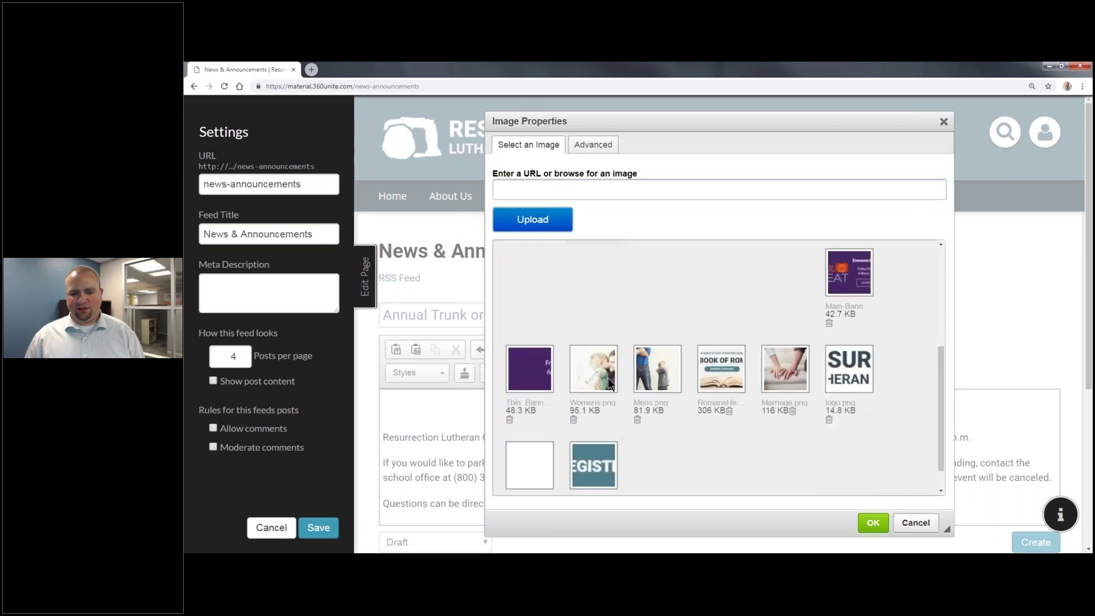
double_click(534, 337)
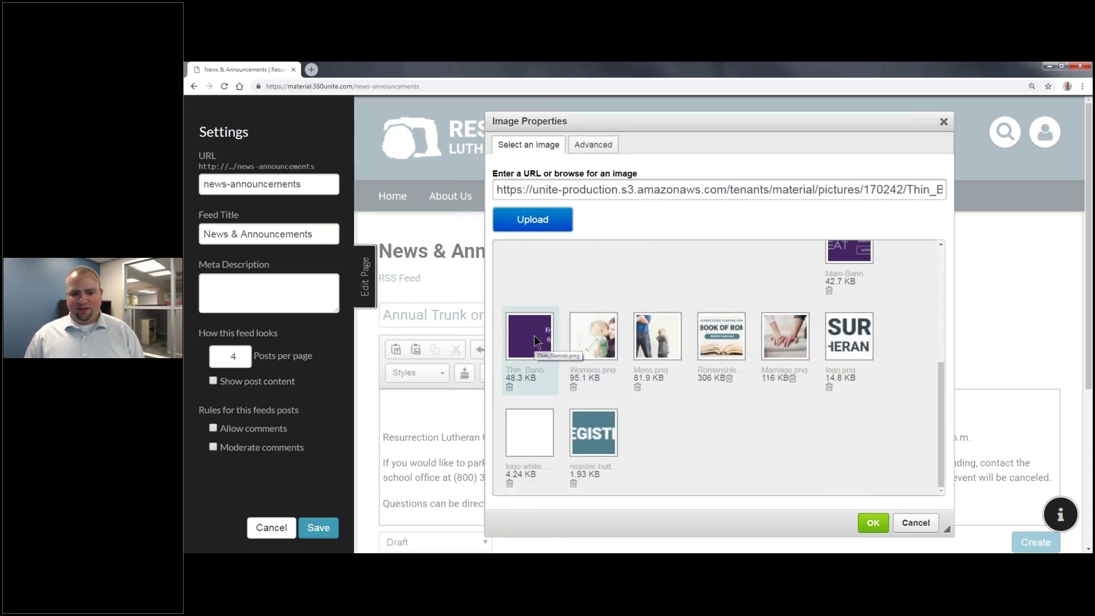
scroll(667, 398, "down", 4)
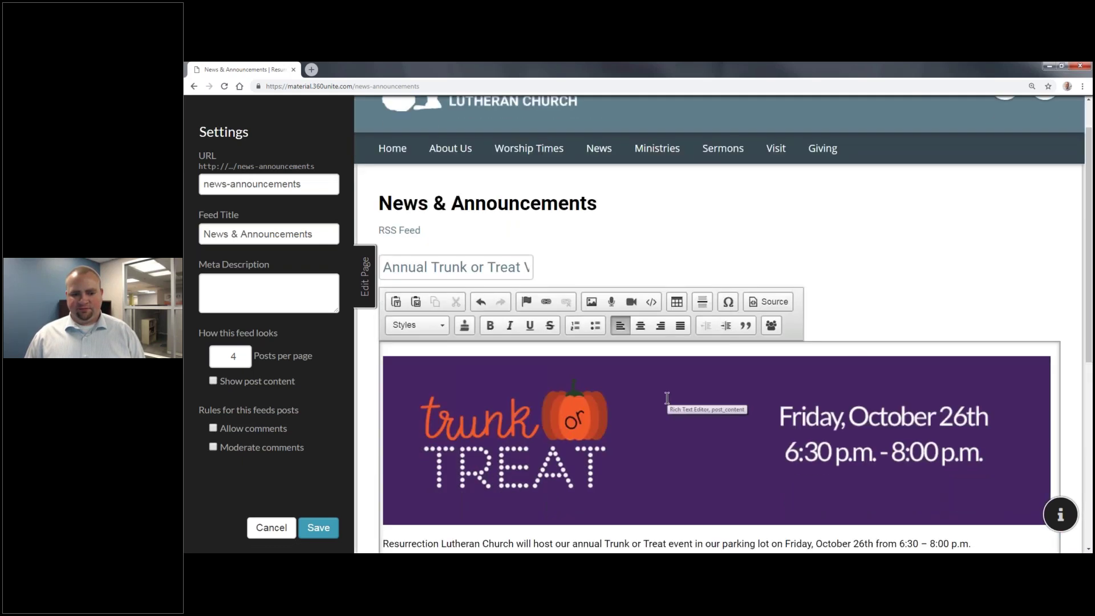
Step: Add the line 'Sign up to help or attend >' below the contact line
left_click(717, 422)
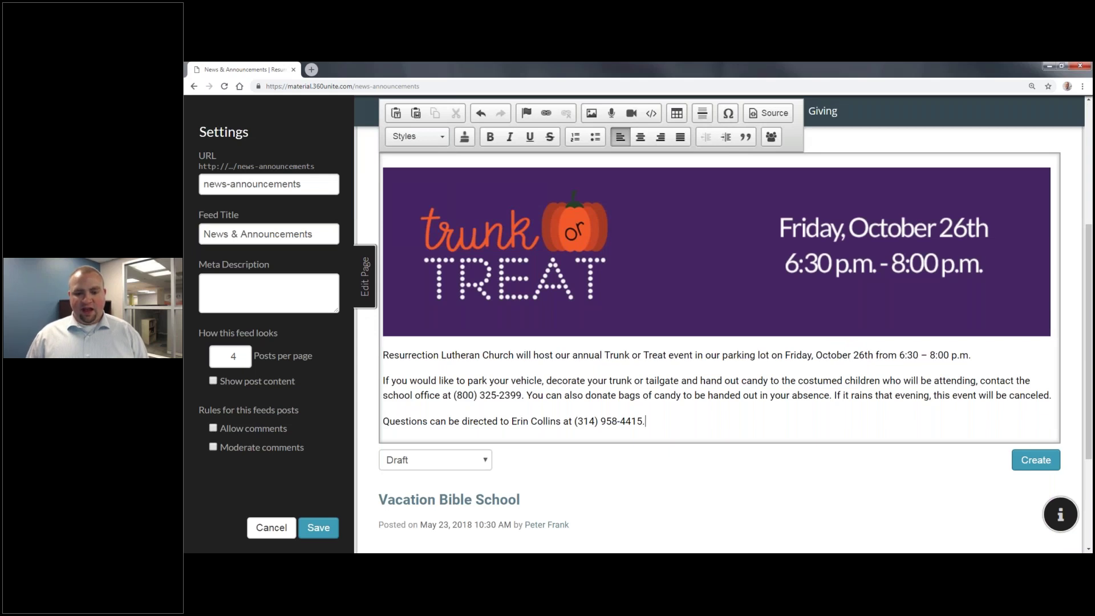
key("Return")
type("Sing")
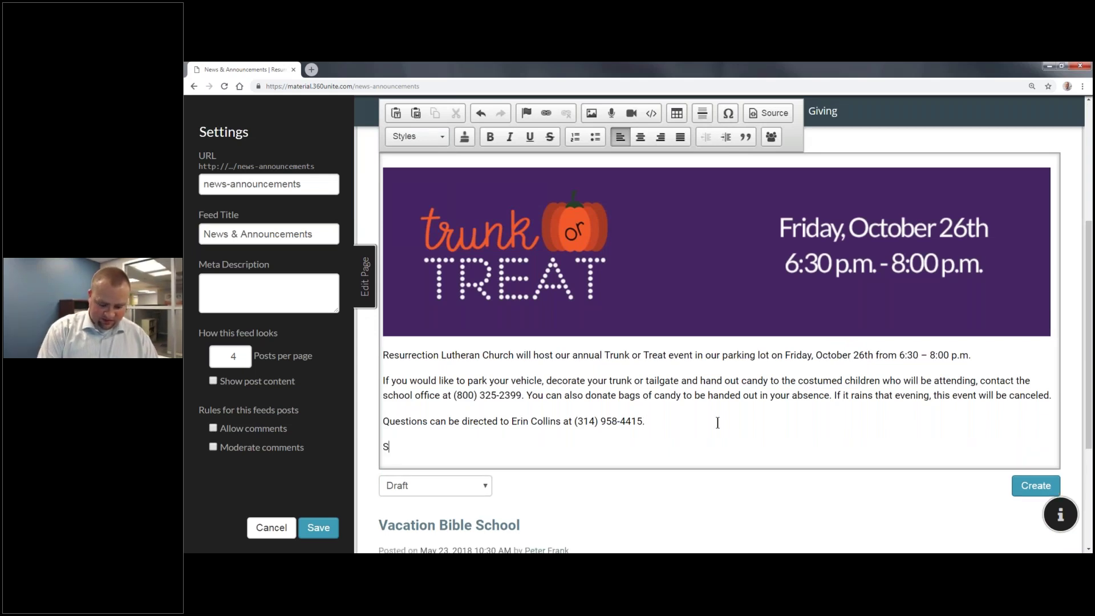
key("BackSpace")
key("BackSpace")
type("gn up fo")
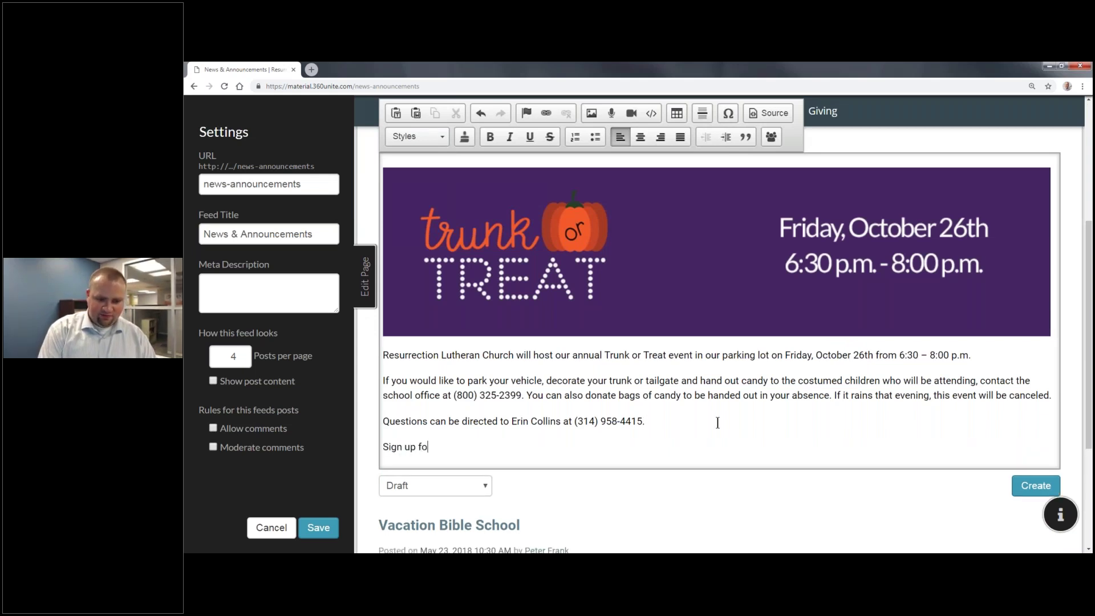
key("BackSpace")
type("to")
key("BackSpace")
key("BackSpace")
key("BackSpace")
type("to helpf")
key("BackSpace")
type("or attend ")
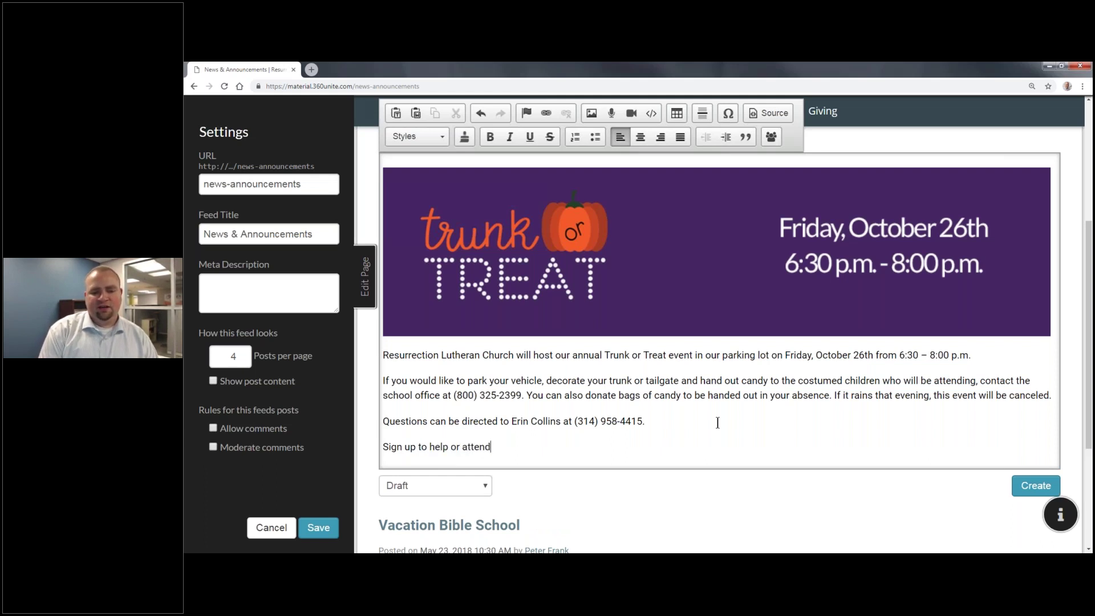
type(" >")
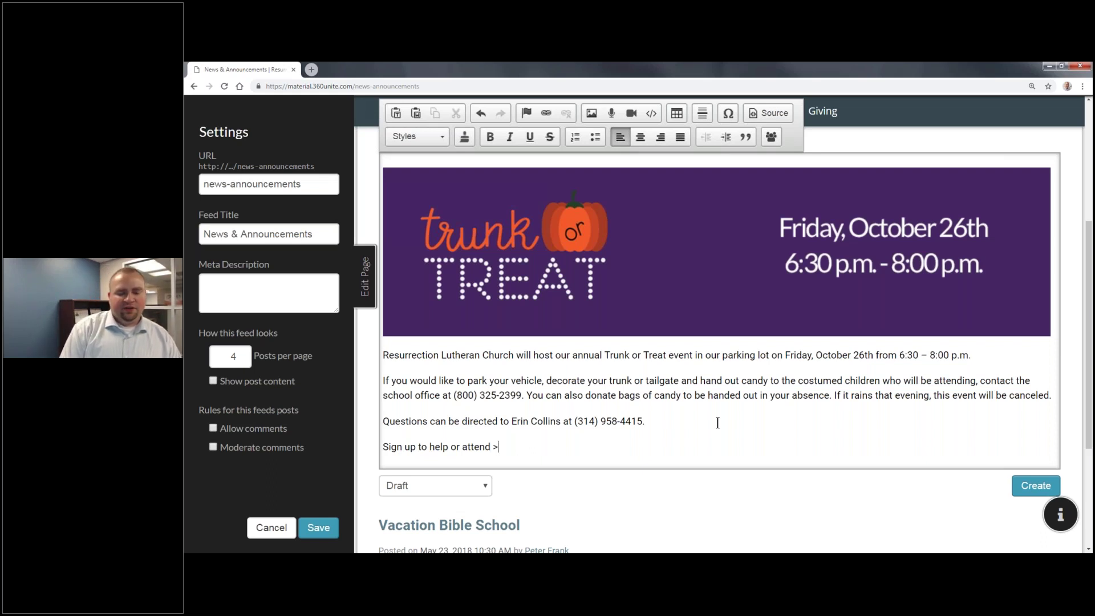
Step: Select the sign-up line, save the page settings, and reload News & Announcements
left_click_drag(499, 447, 381, 447)
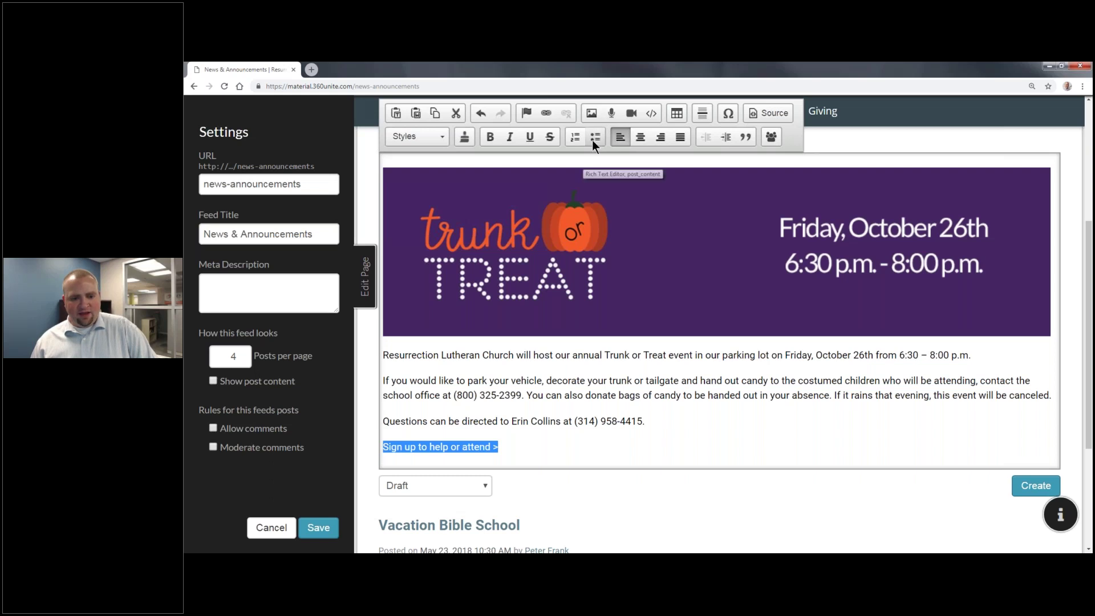
left_click(321, 527)
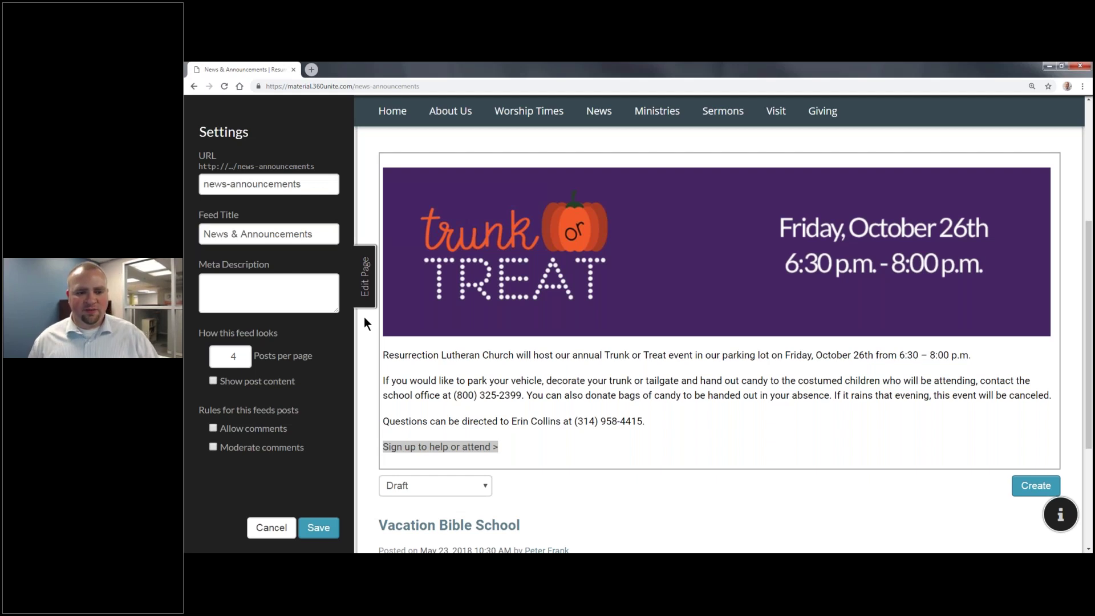
left_click(318, 527)
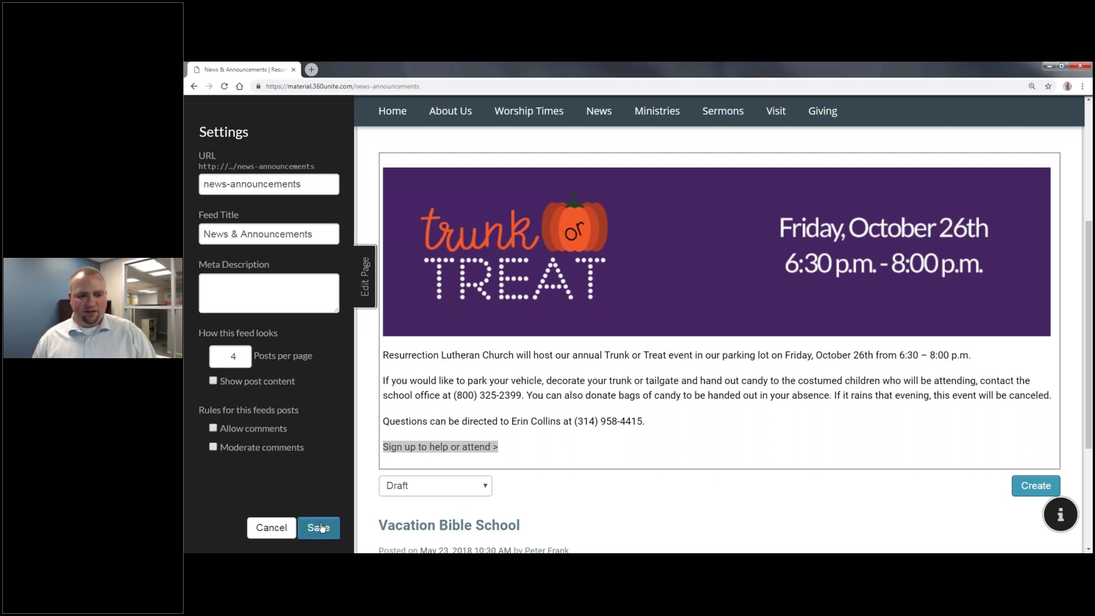
left_click(224, 86)
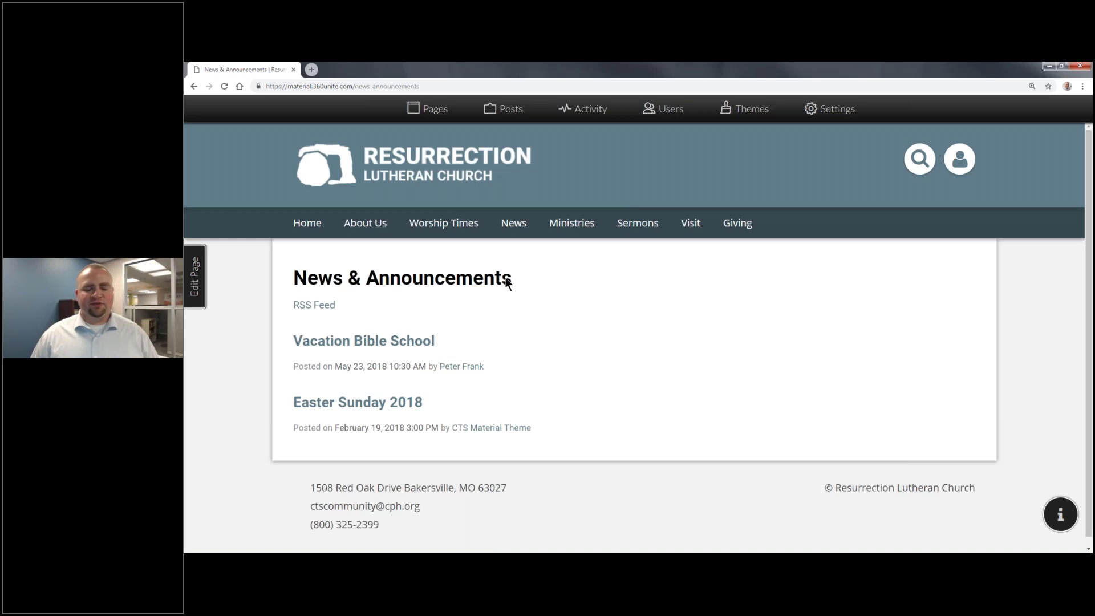
Step: Start a new post titled 'Annual Trunk or Treat Volunteers Needed' with the pasted event paragraphs
left_click(203, 302)
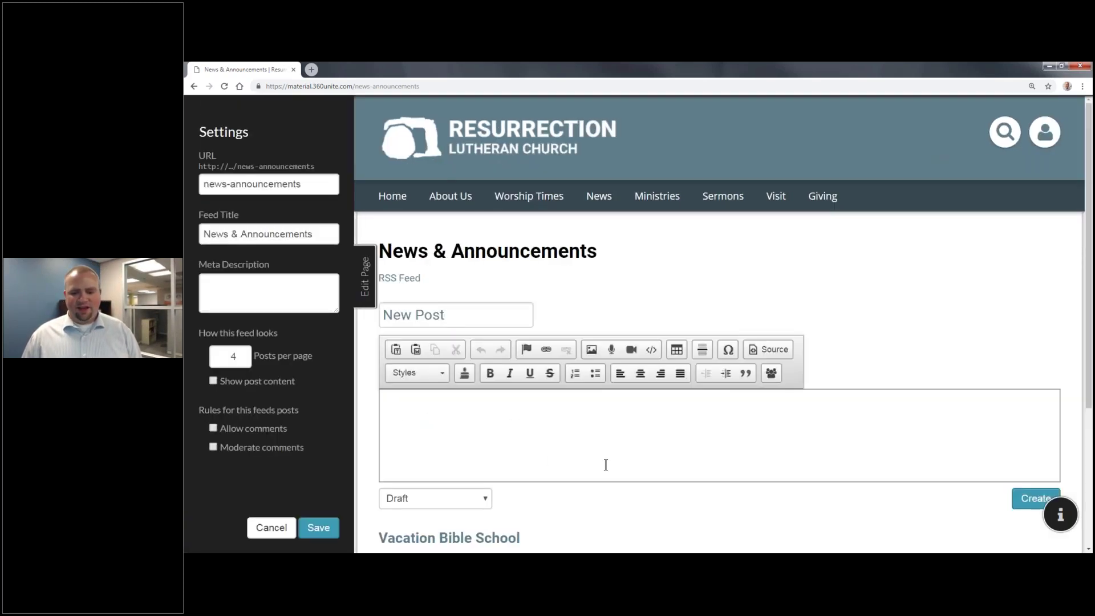
scroll(861, 475, "down", 2)
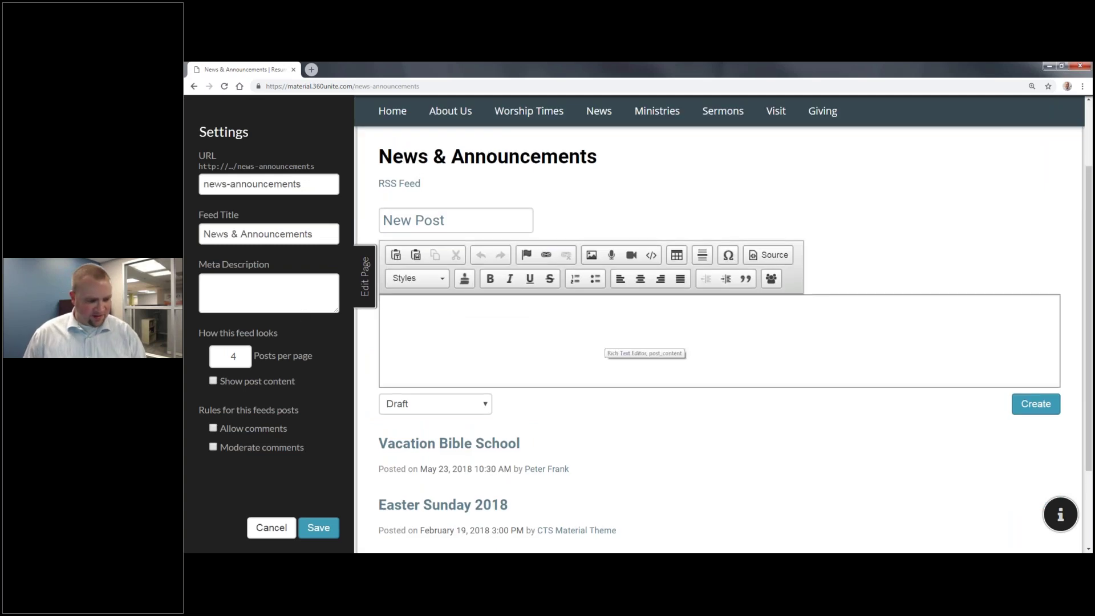
triple_click(414, 220)
type("Annual Trunk or Treat Volunteers Needed")
key("Tab")
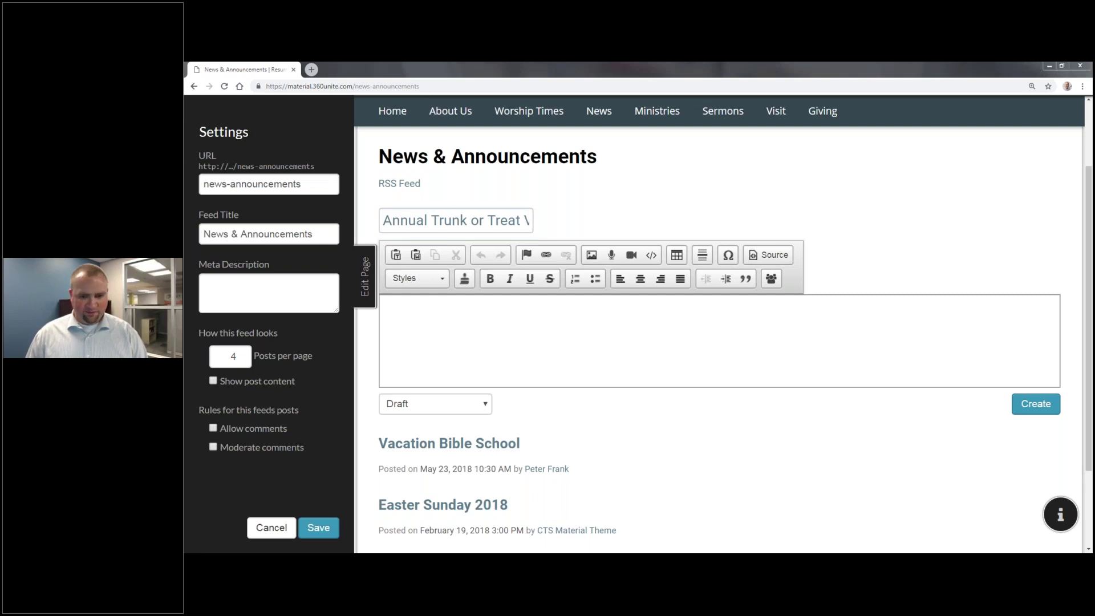
left_click(618, 313)
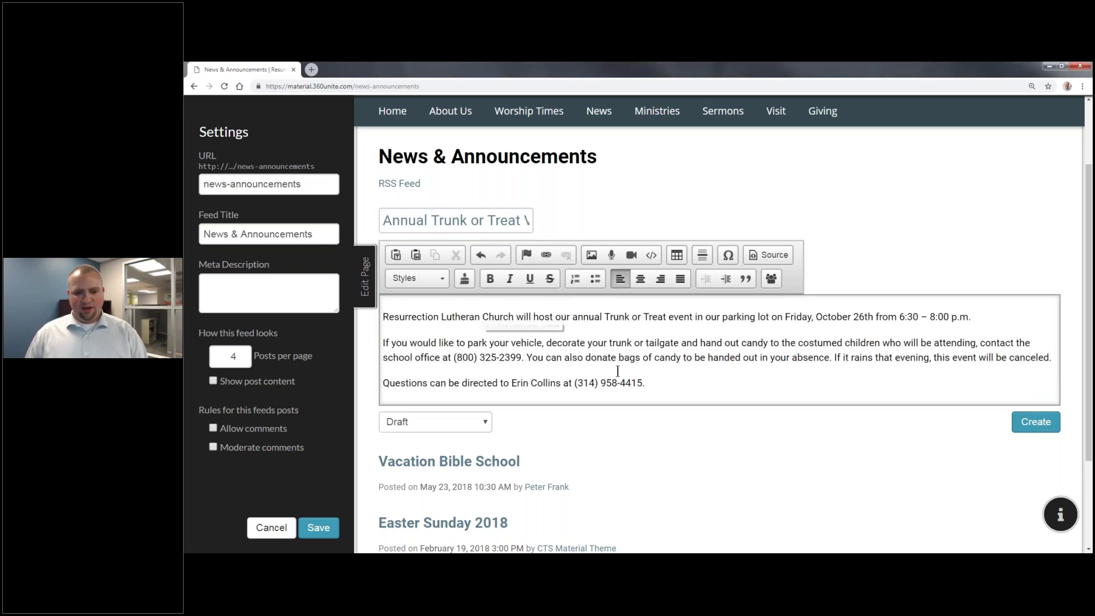
Step: Add the closing line 'Sign up to help or attend >' below the contact line
key("Return")
type("Sig")
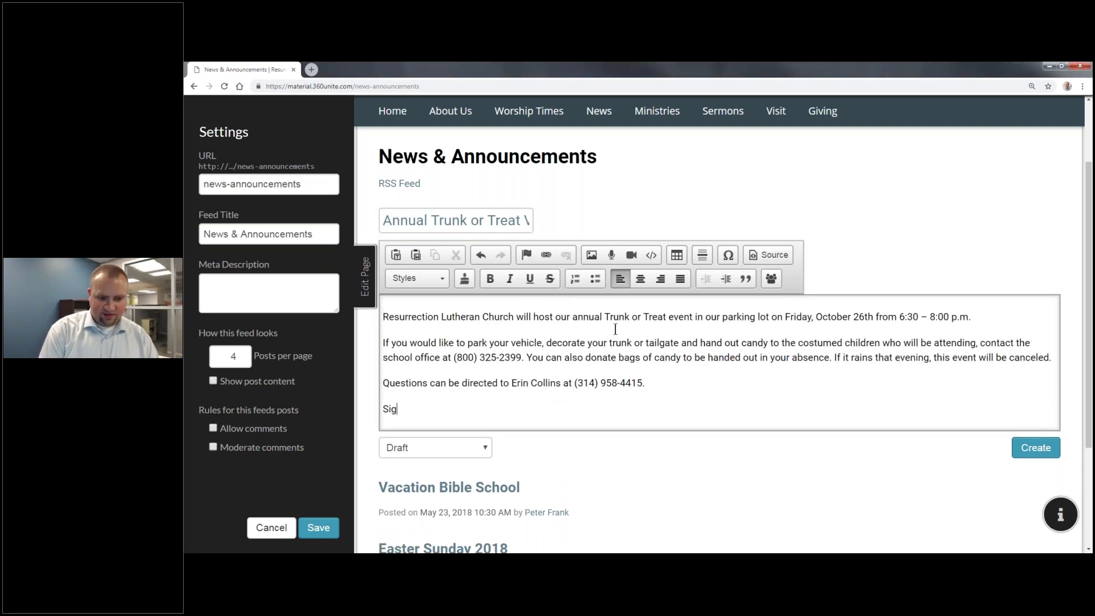
type("n up for")
key("BackSpace")
key("BackSpace")
key("BackSpace")
type("to help  or")
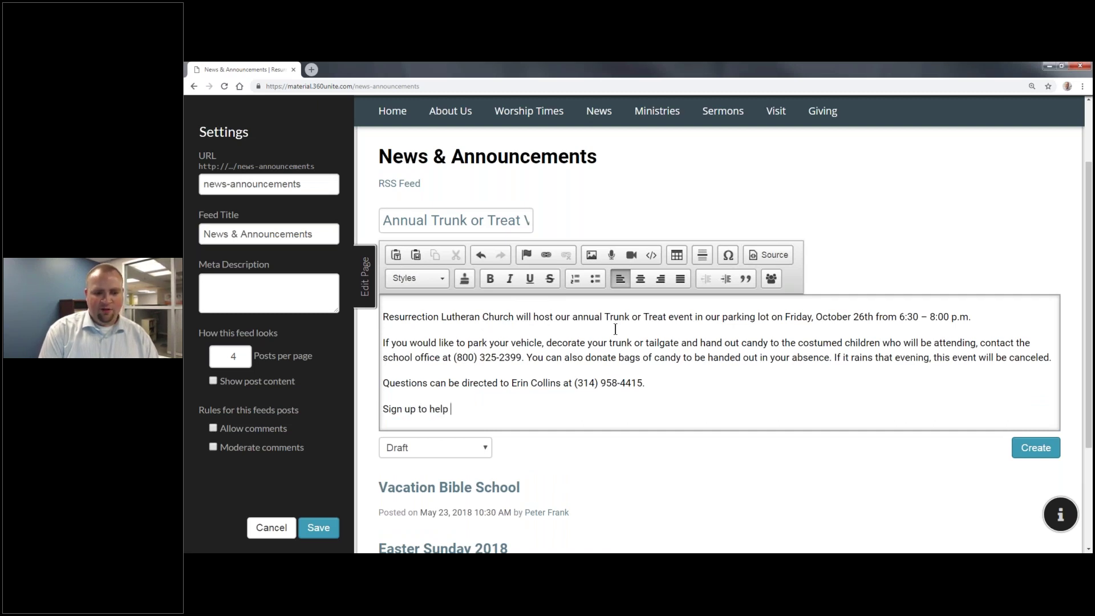
key("BackSpace")
key("BackSpace")
key("BackSpace")
key("BackSpace")
type("or ")
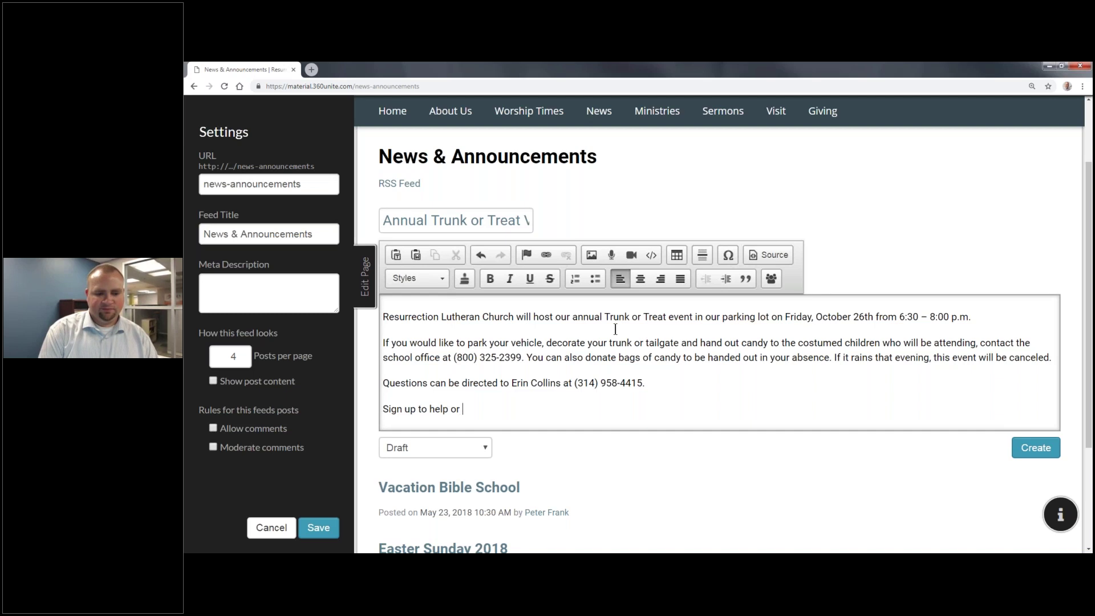
type("attend >")
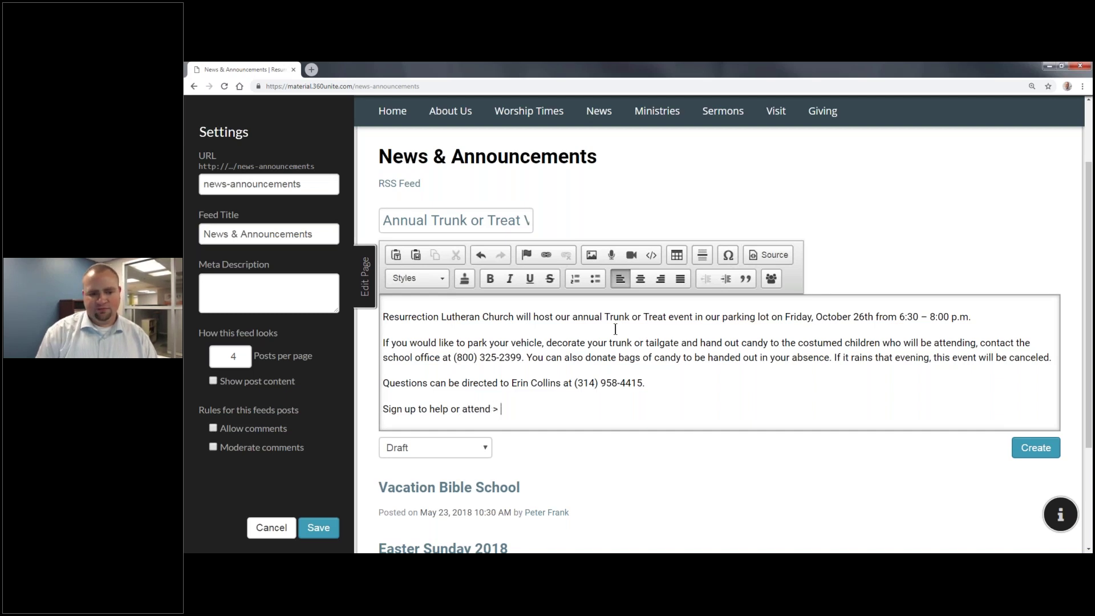
Step: Set the post status to Published, create the post, and exit page editing
left_click(434, 448)
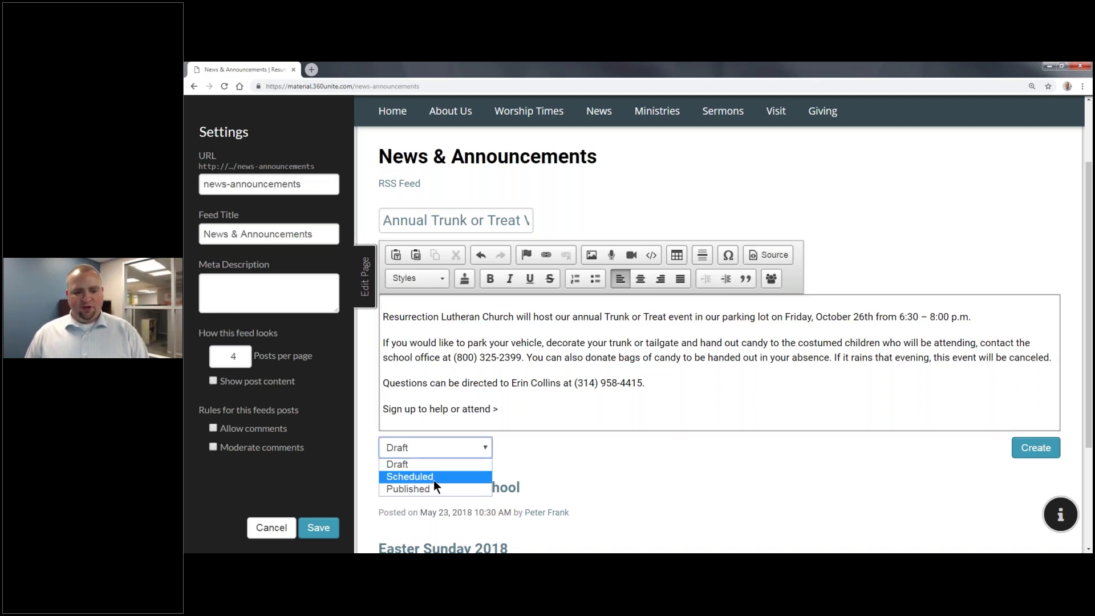
left_click(423, 487)
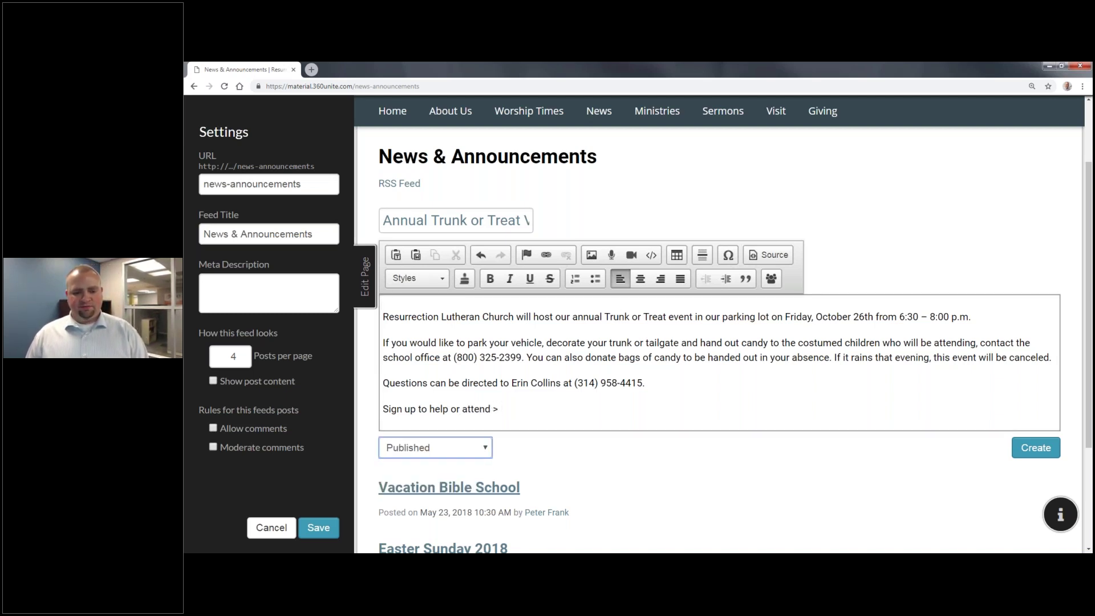
left_click(1035, 447)
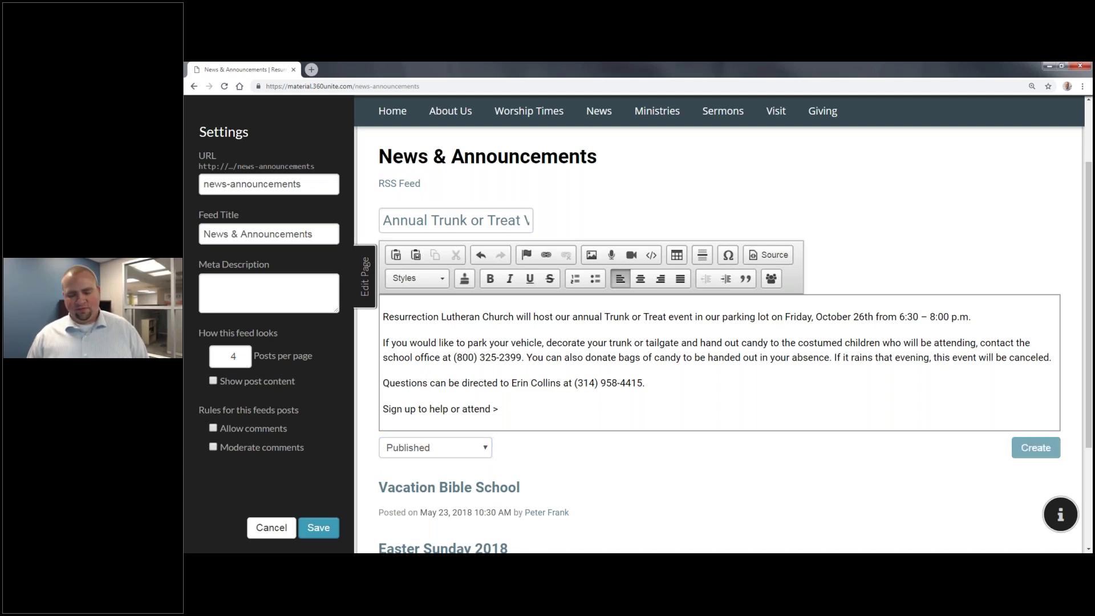
left_click(1014, 452)
left_click(365, 276)
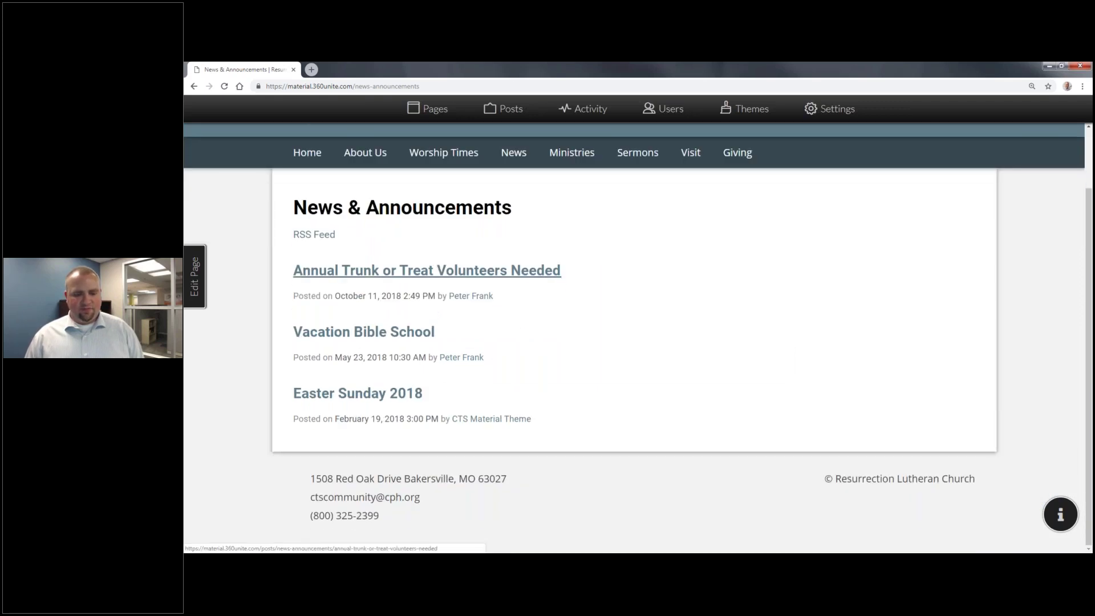
Step: Open the Annual Trunk or Treat for Community event from the calendar and copy its URL
left_click(485, 271)
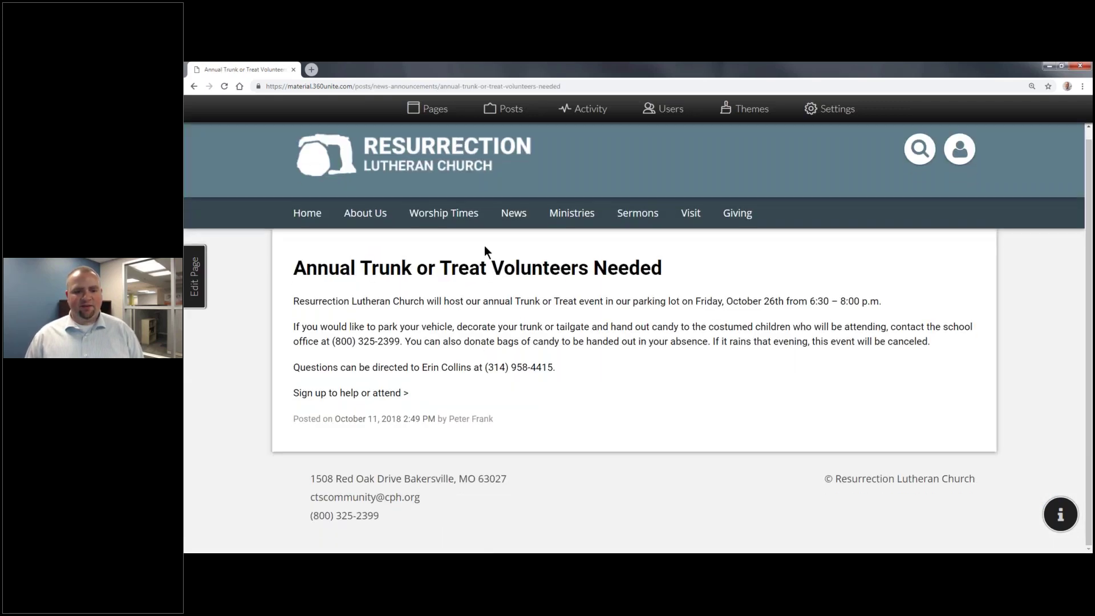
mouse_move(516, 222)
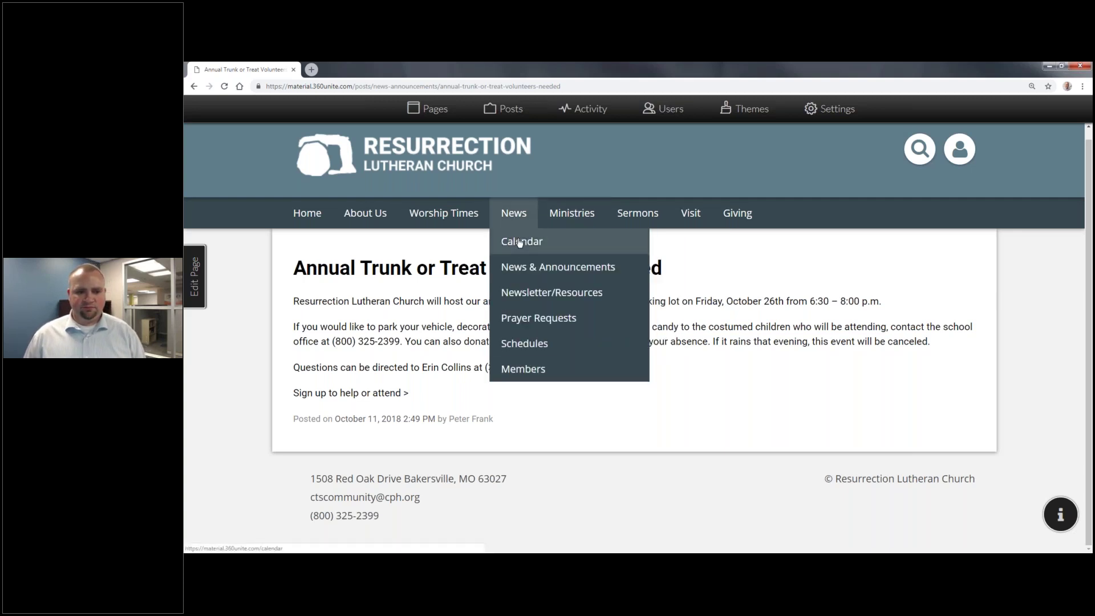
left_click(519, 243)
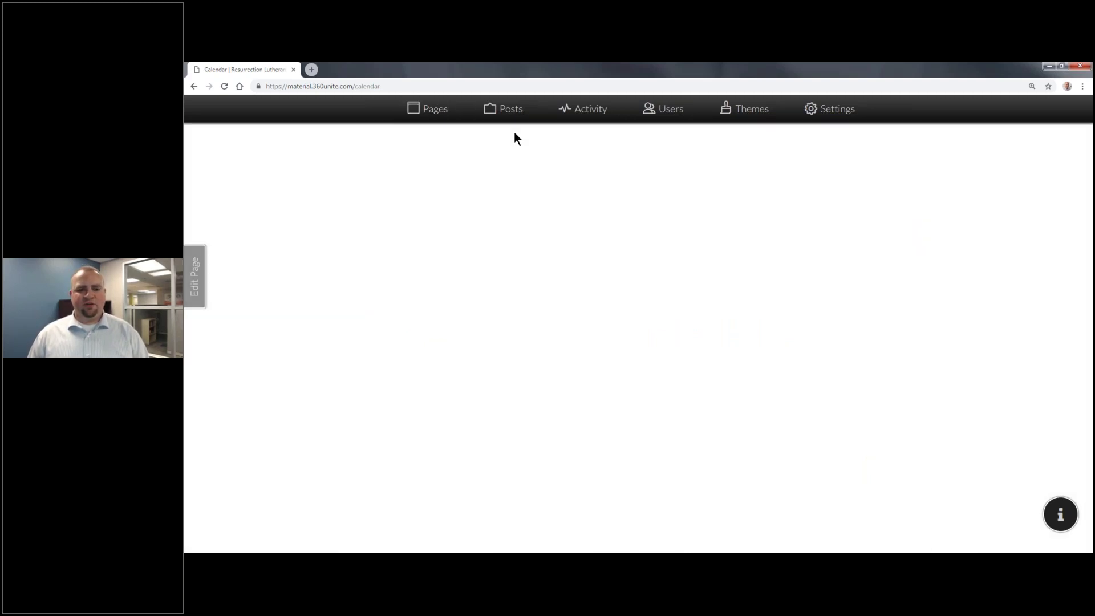
left_click(438, 86)
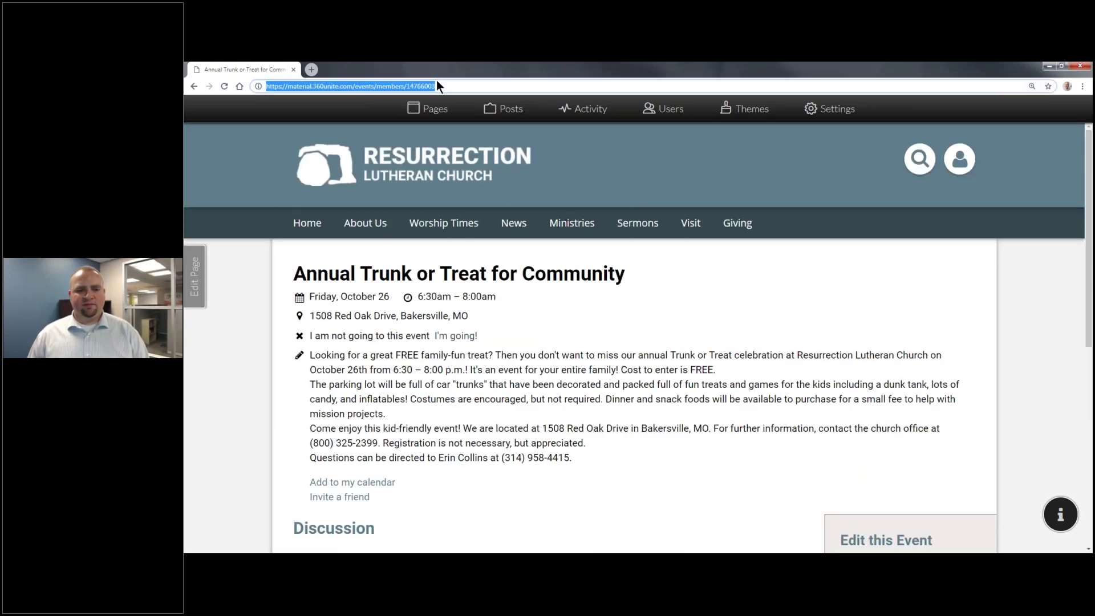
Step: Return to News & Announcements and reopen the Volunteers Needed post for editing, selecting its sign-up line
right_click(196, 84)
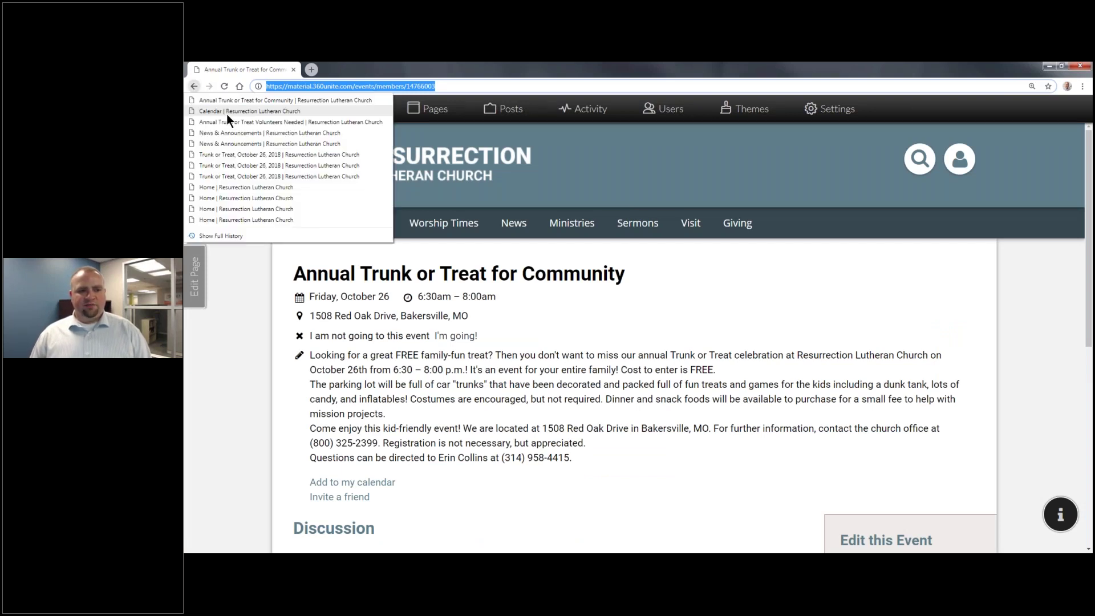
left_click(228, 117)
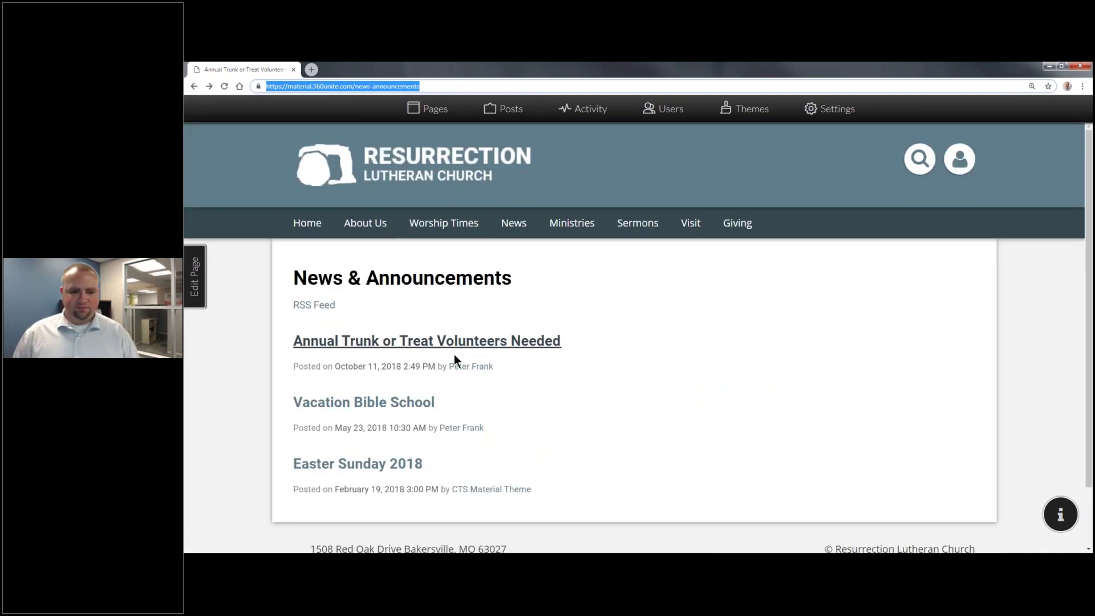
left_click(450, 341)
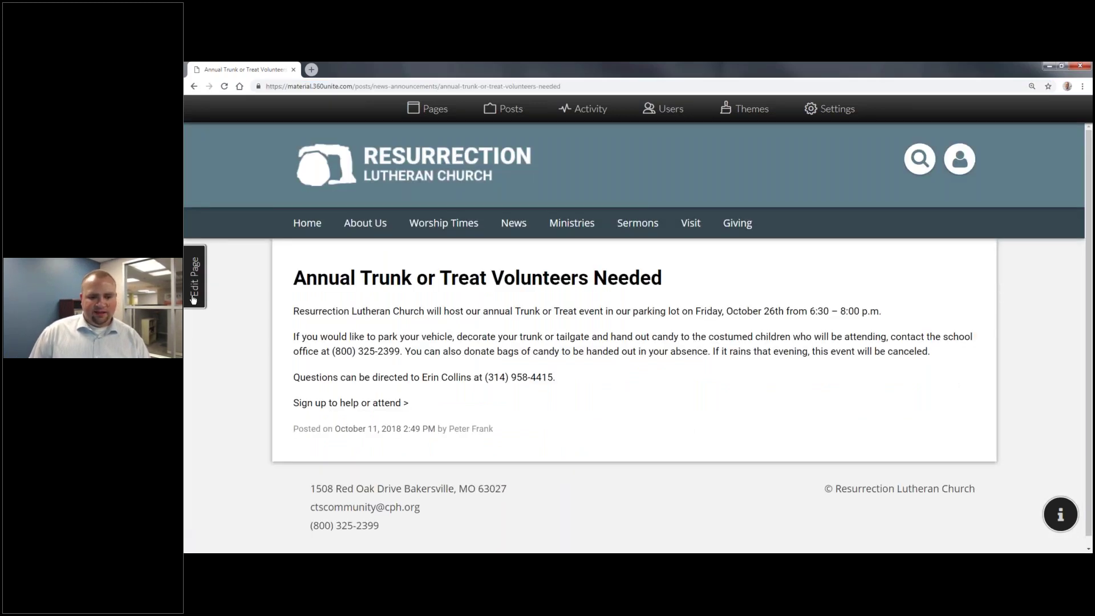
left_click(194, 298)
left_click_drag(504, 385, 393, 386)
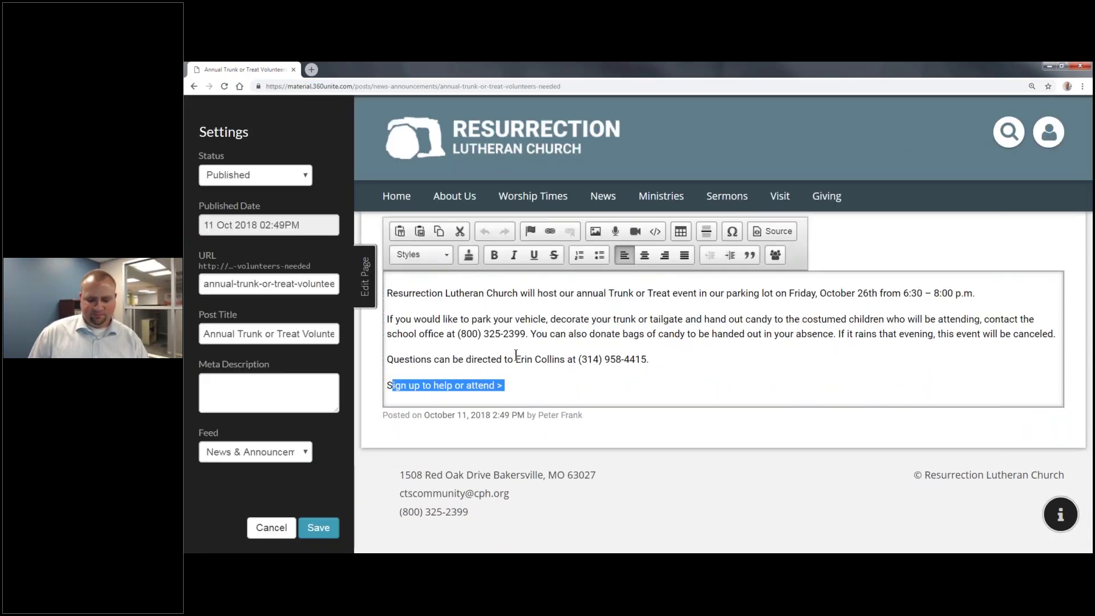
Step: Link 'Sign up to help or attend >' to the event URL with Target New Window (_blank), and save
key("shift+Left")
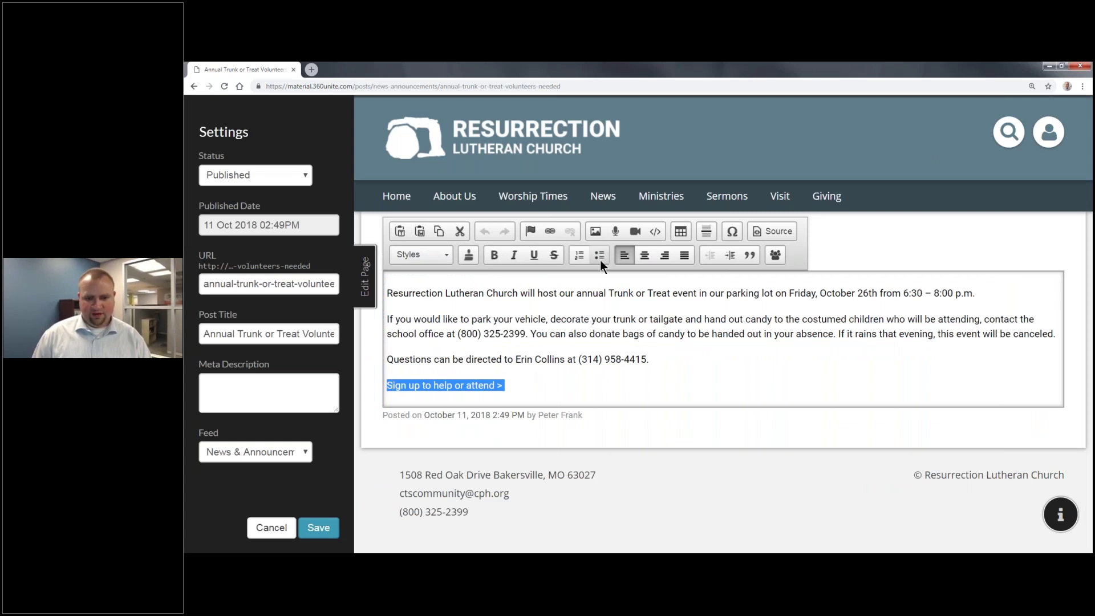
left_click(540, 231)
key("ctrl+v")
left_click(631, 338)
left_click(655, 366)
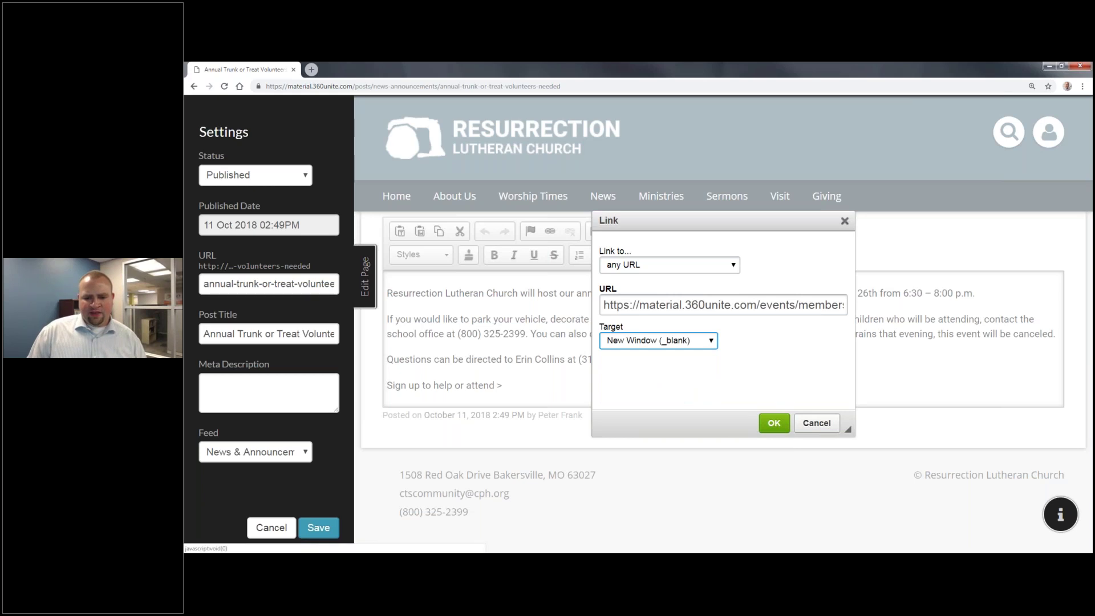
left_click(780, 429)
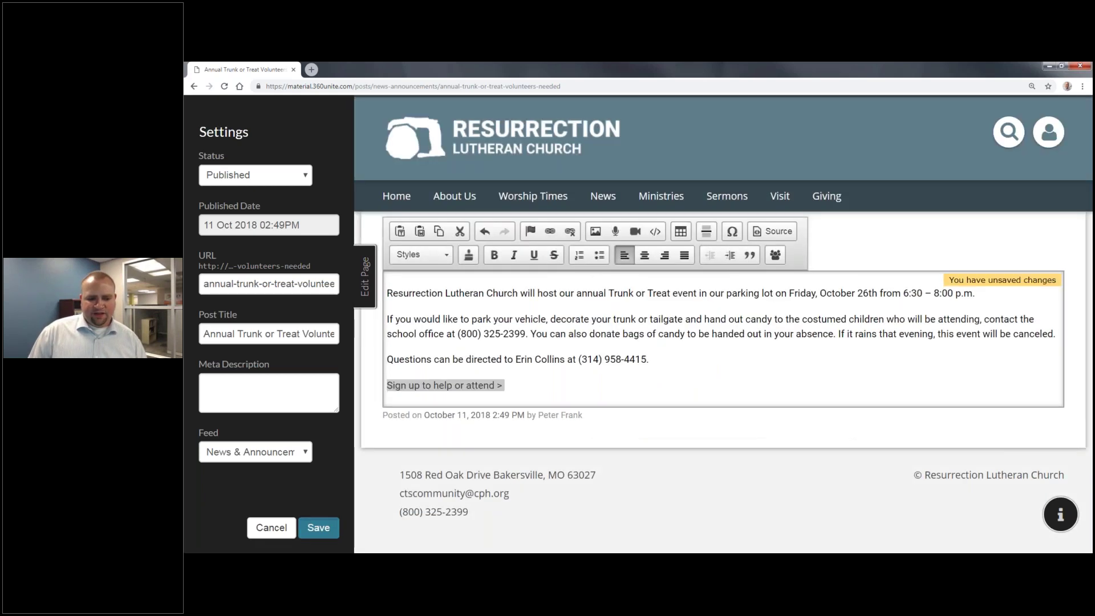
left_click(320, 528)
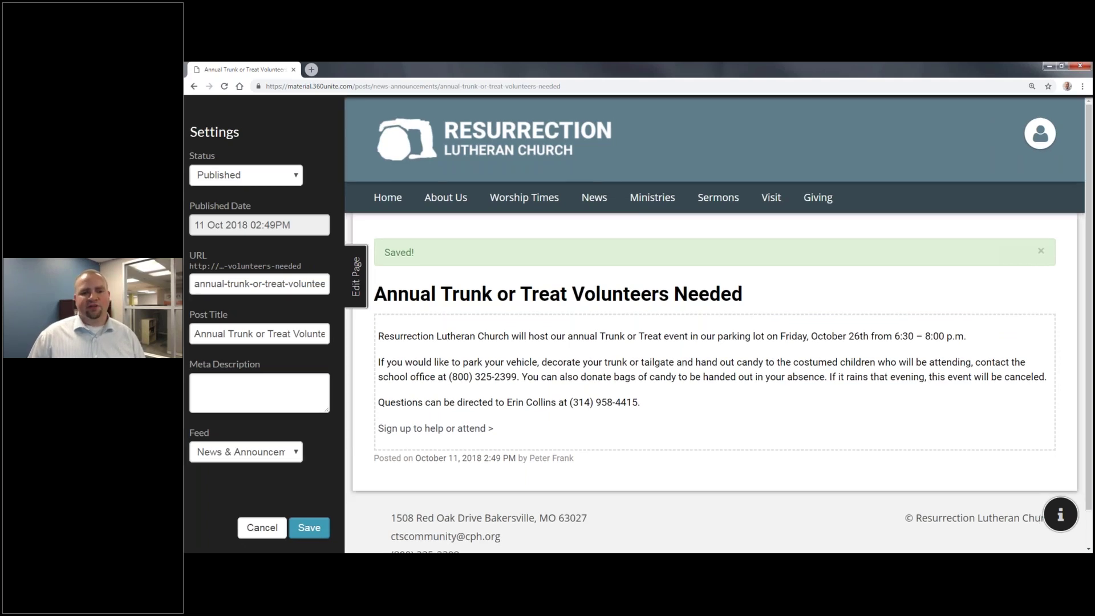
left_click(367, 284)
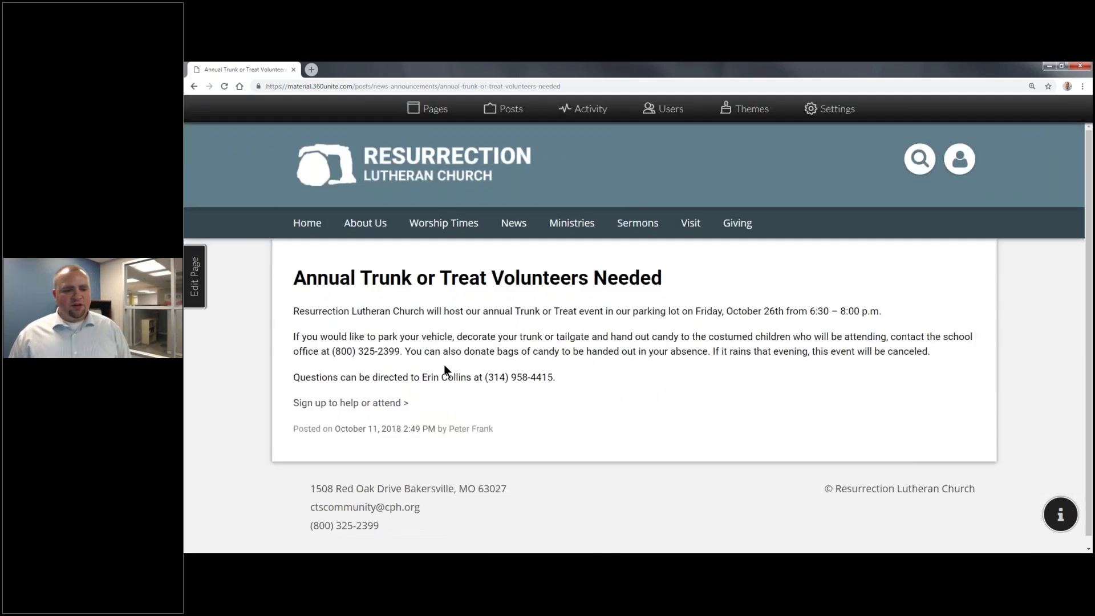
Step: Follow the sign-up link to the event page, RSVP 'I'm going!', then return to the slideshow
left_click(385, 405)
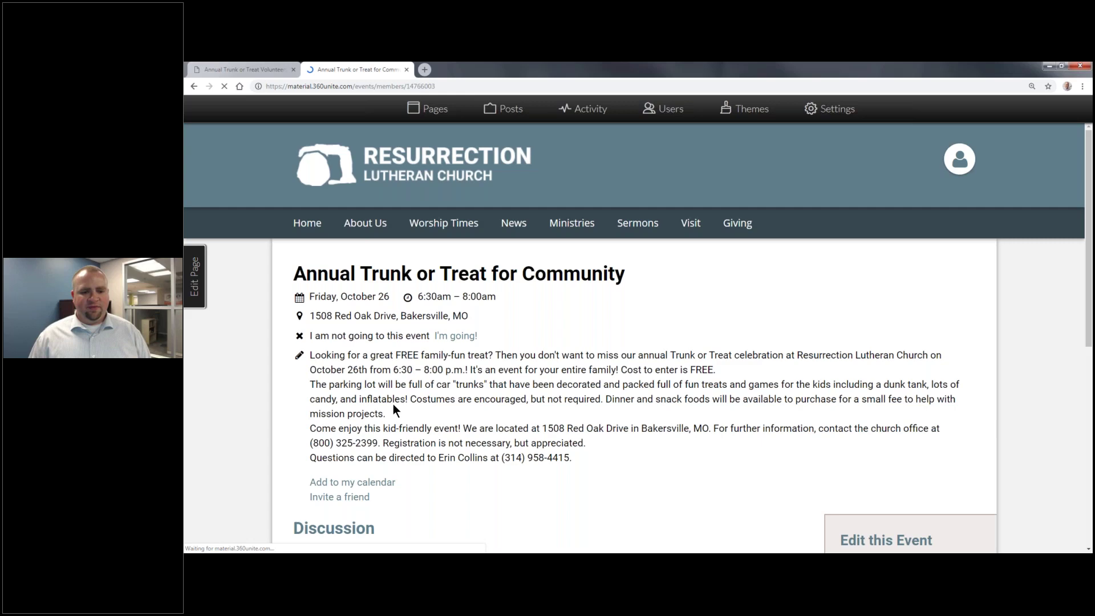
left_click(460, 337)
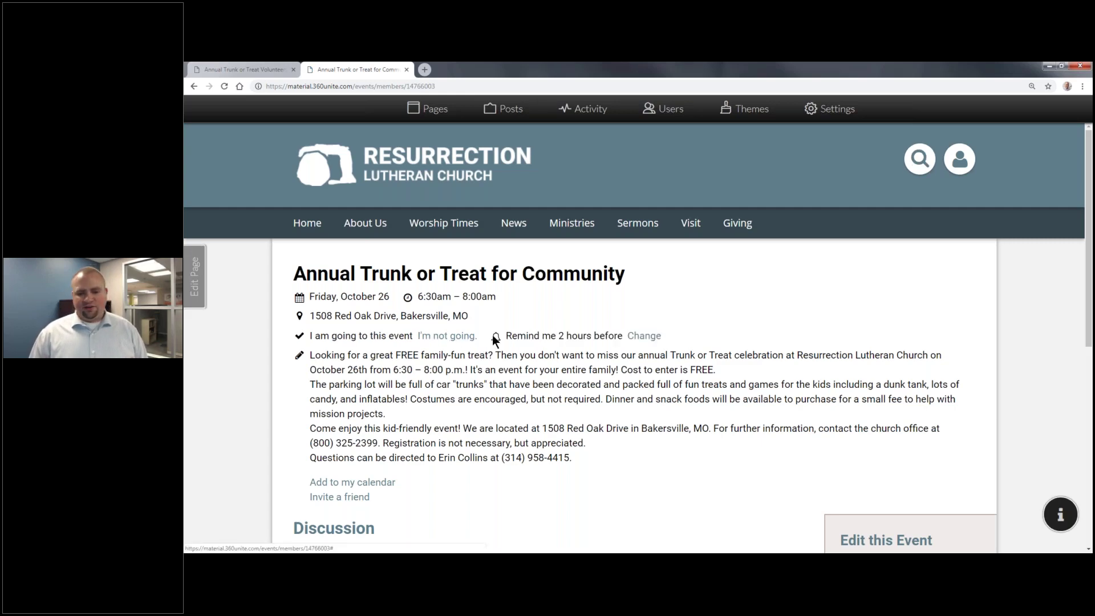
scroll(491, 334, "down", 2)
scroll(636, 339, "up", 1)
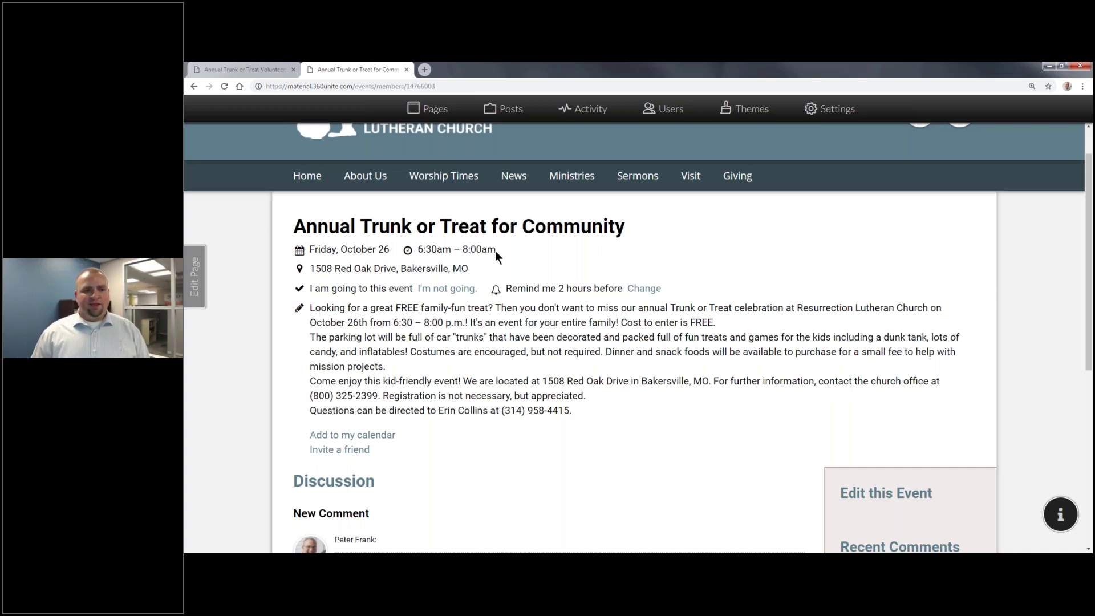
scroll(376, 203, "up", 1)
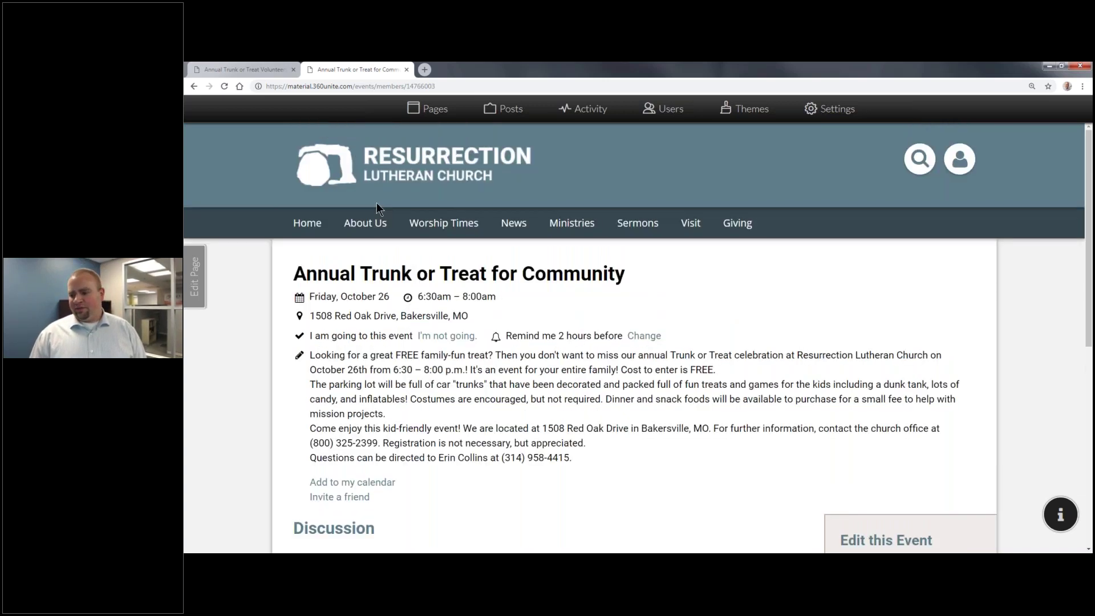
key("alt+Tab")
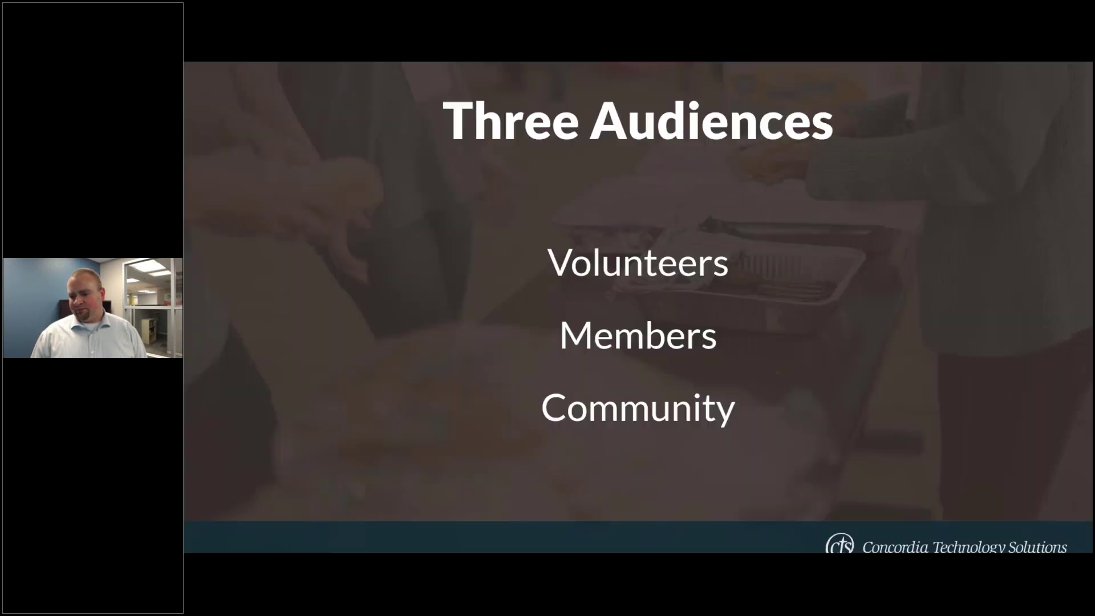
Step: Advance the slideshow to 'Launching a Community Event', then switch back to the browser
left_click(864, 312)
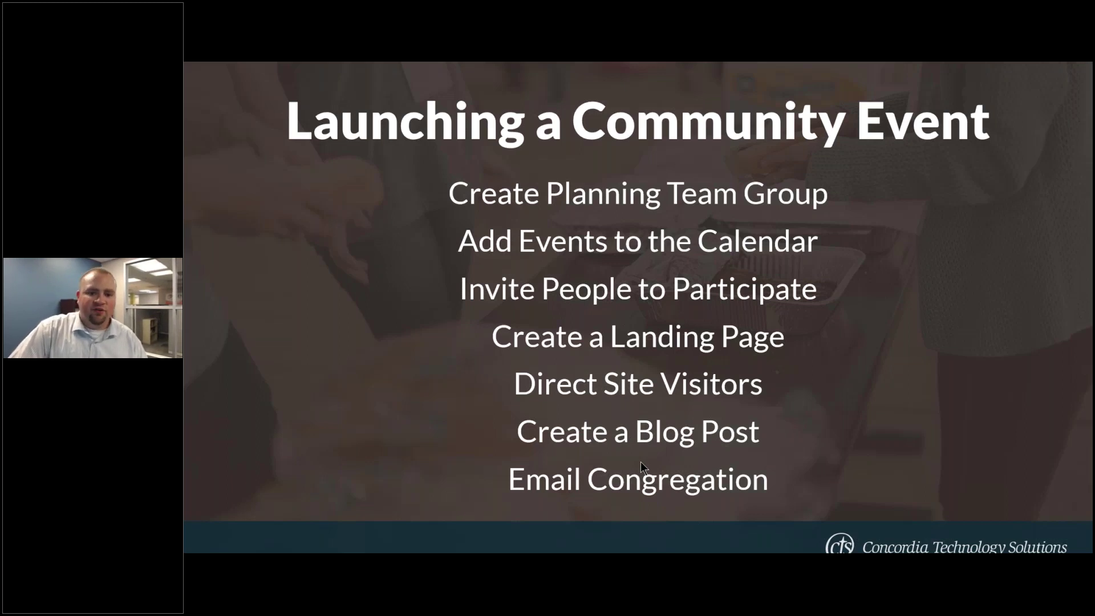
key("alt+Tab")
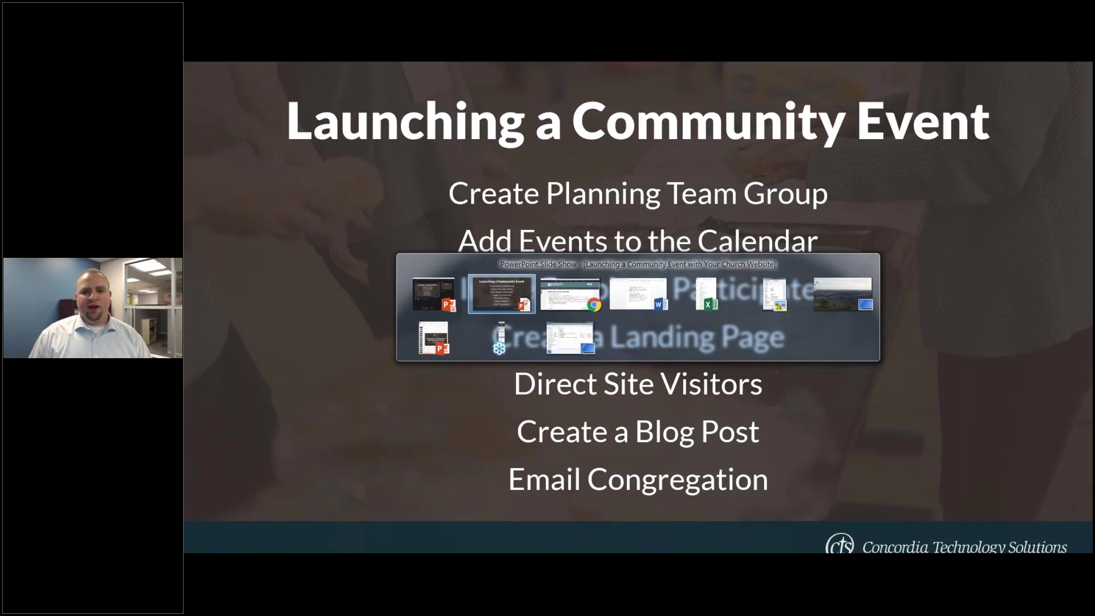
key("alt+Tab")
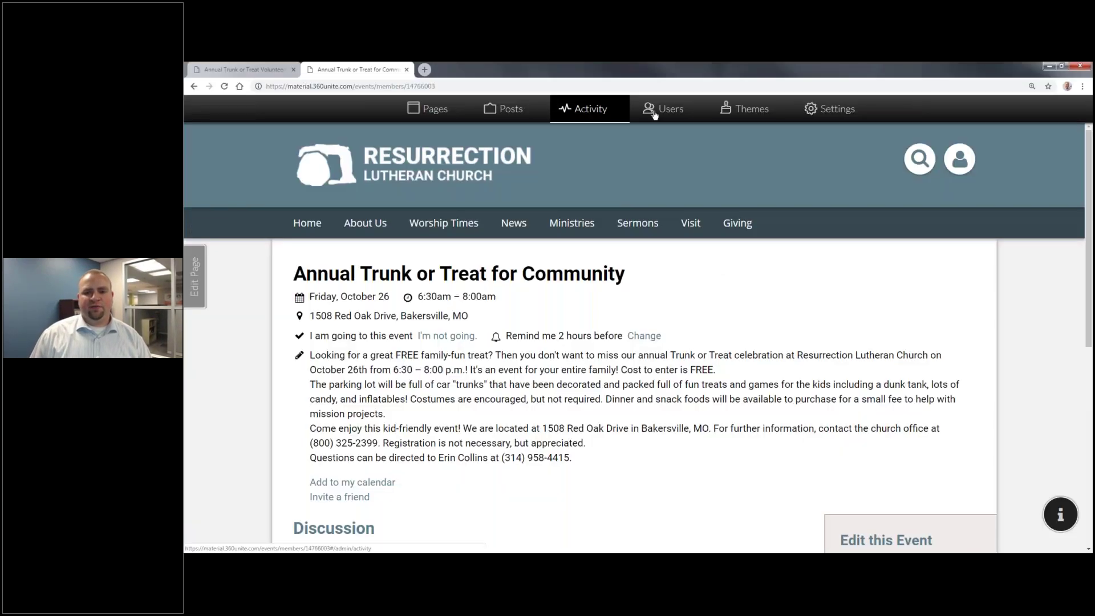
Step: Create a new mailing list named Members under Users > Mailing Lists
left_click(684, 113)
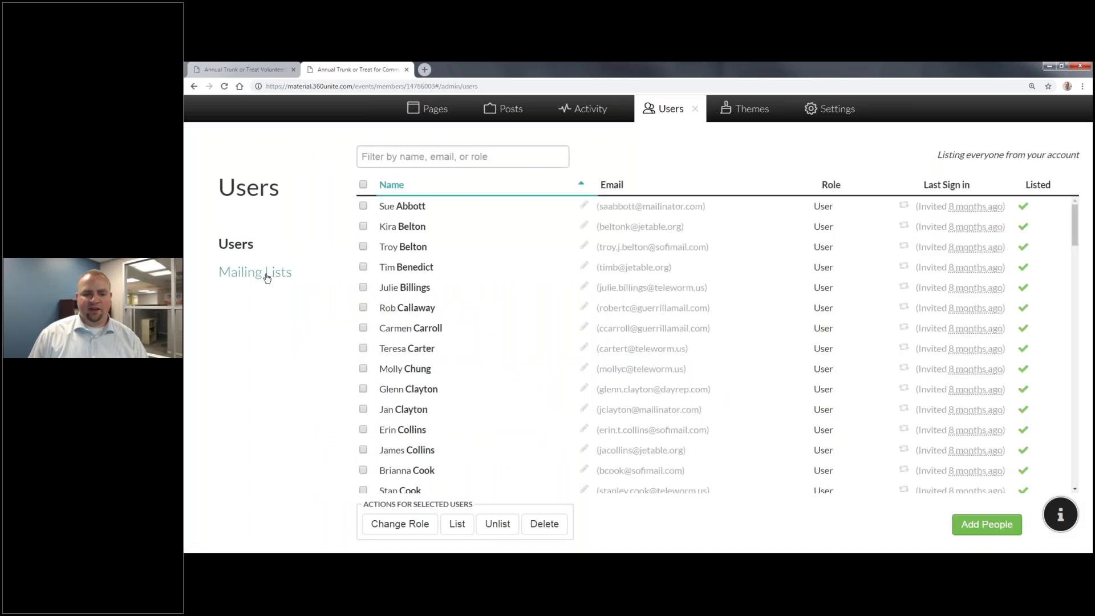
left_click(264, 272)
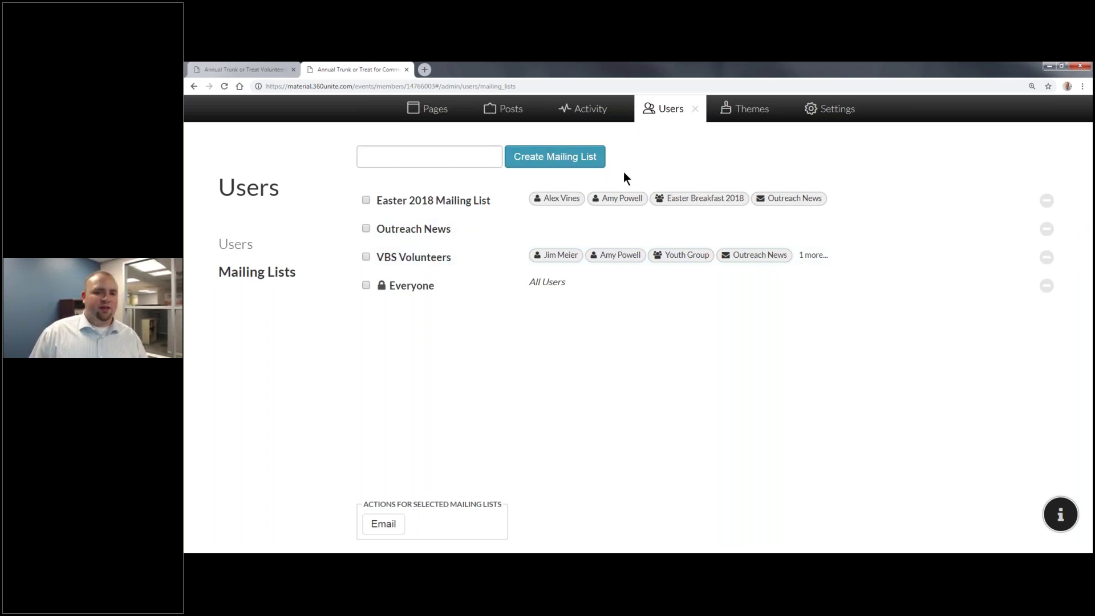
left_click(476, 149)
type("Eas")
key("BackSpace")
key("BackSpace")
key("BackSpace")
type("Tur")
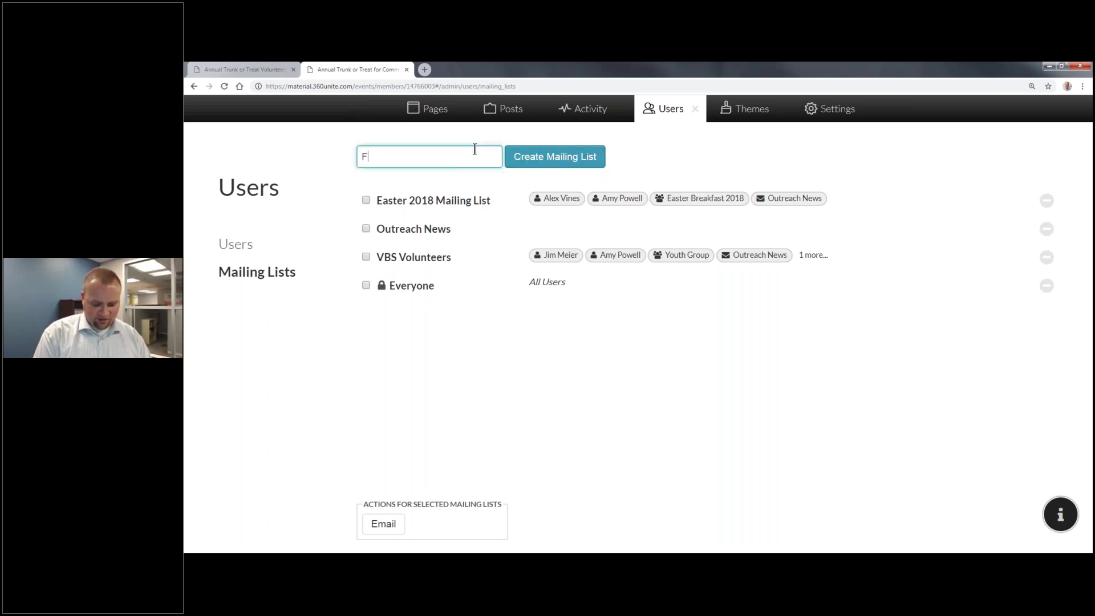
key("BackSpace")
key("BackSpace")
type("r")
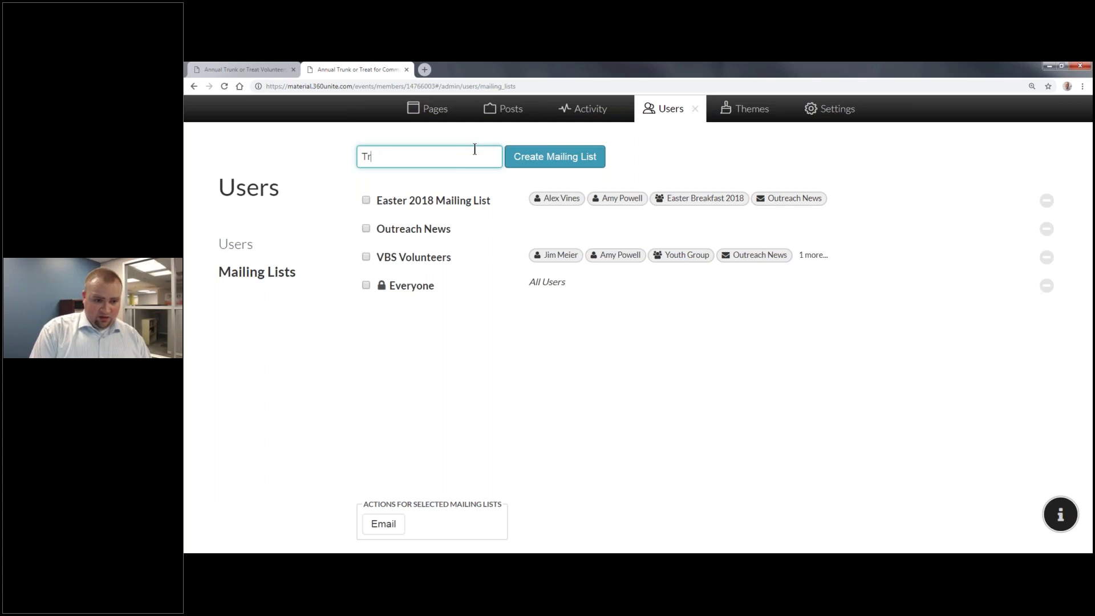
type("unk or Treat")
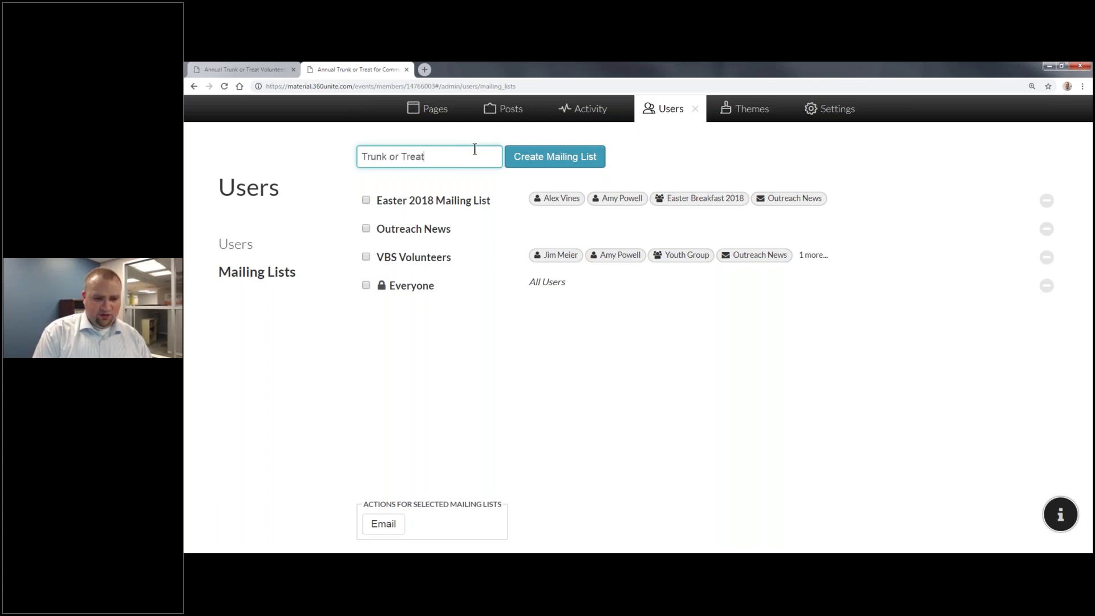
key("ctrl+a")
type("Members")
key("Return")
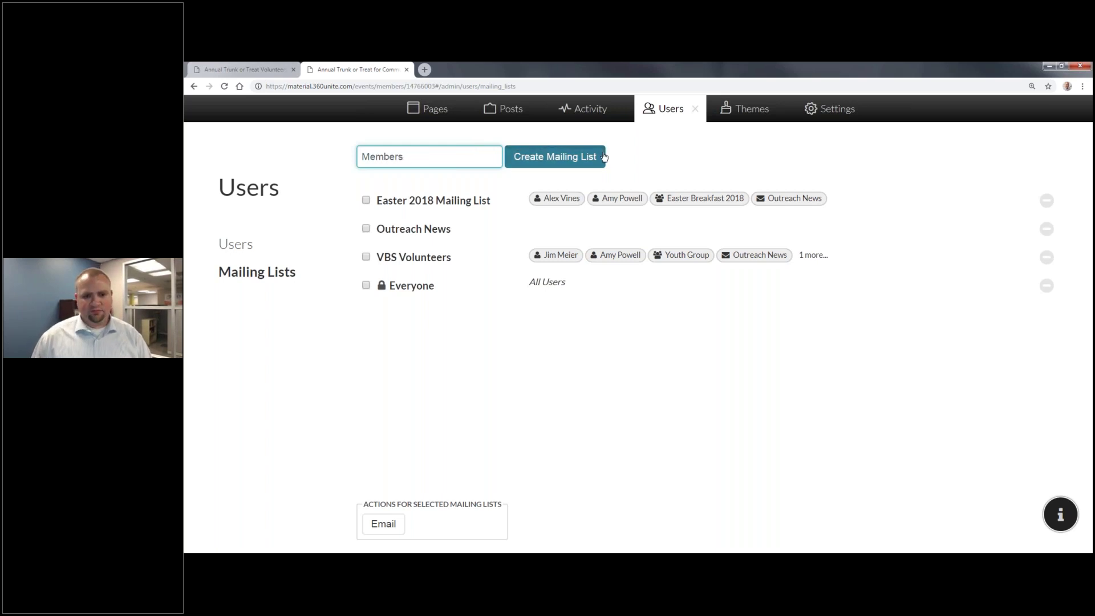
Step: Add three people as recipients of the Members list
left_click(627, 324)
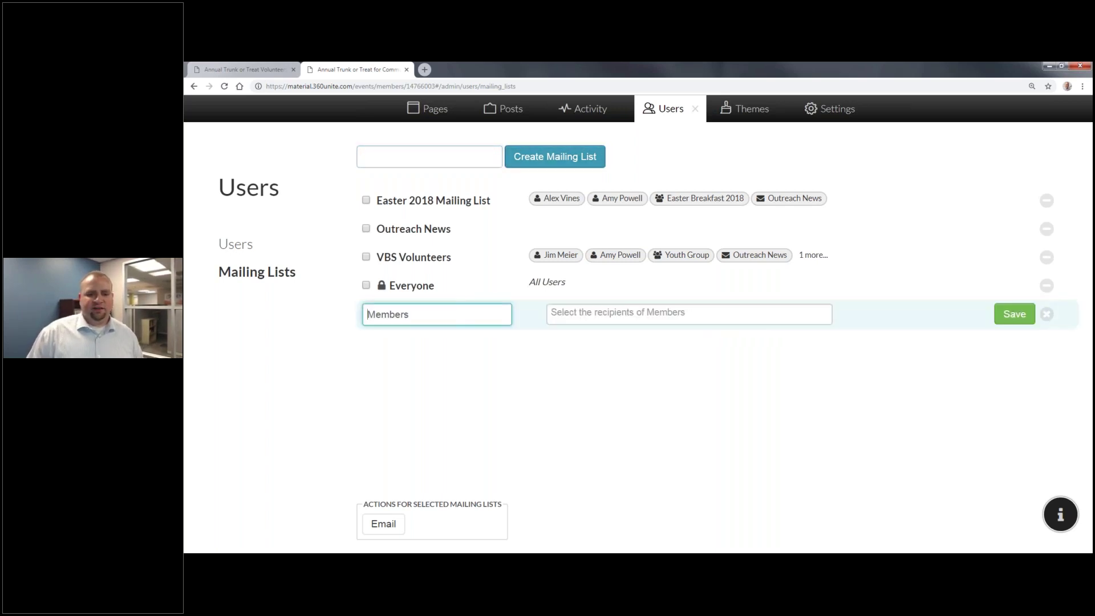
left_click(625, 314)
left_click(640, 337)
left_click(643, 315)
left_click(638, 354)
left_click(748, 317)
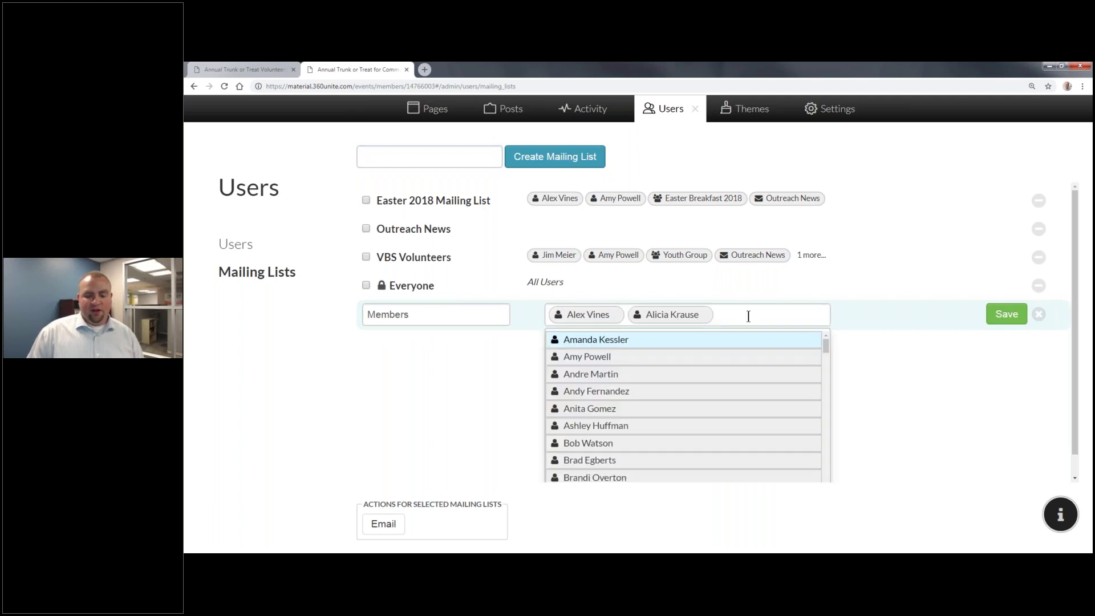
left_click(590, 373)
Step: Add the Easter Breakfast 2018 and Trunk or Treat Planning Committee groups, then save the list
left_click(818, 315)
left_click_drag(826, 346, 830, 496)
left_click(613, 389)
left_click(688, 344)
left_click_drag(826, 367, 838, 471)
scroll(623, 444, "down", 3)
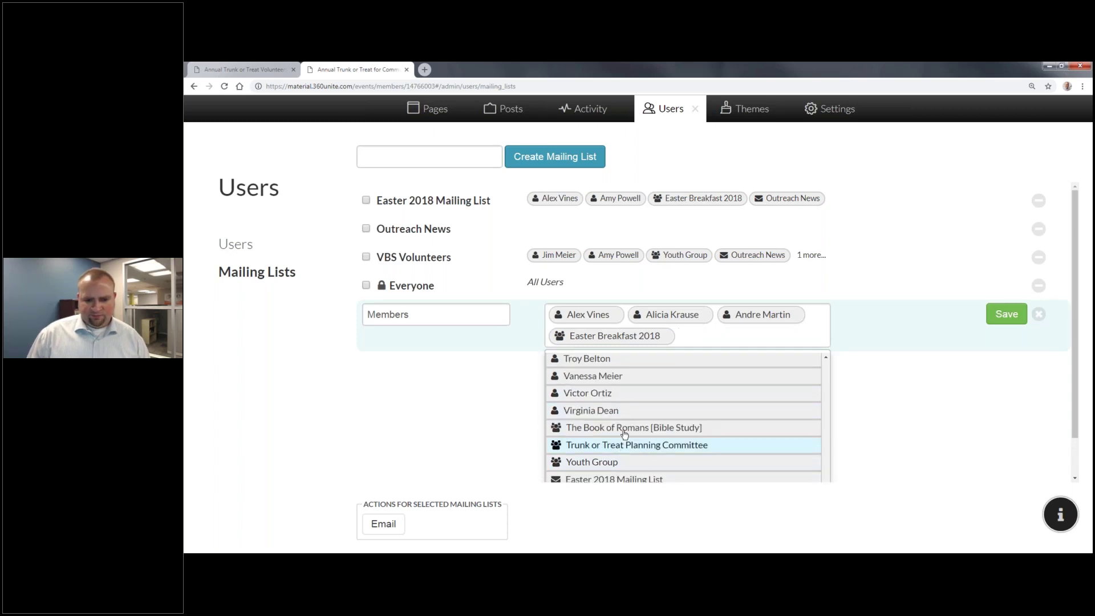
left_click(657, 446)
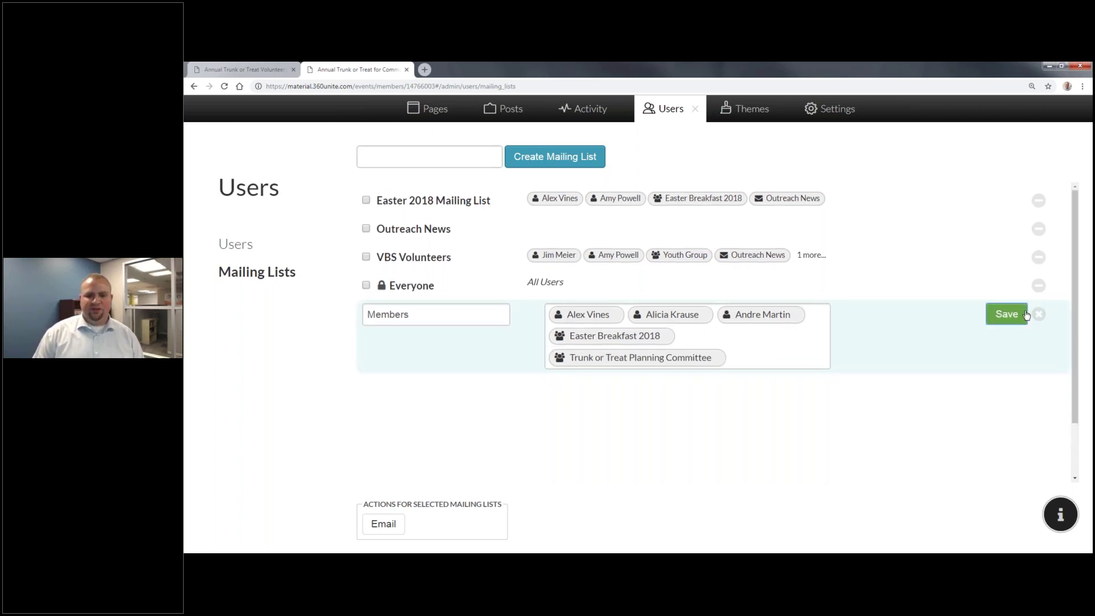
left_click(1024, 314)
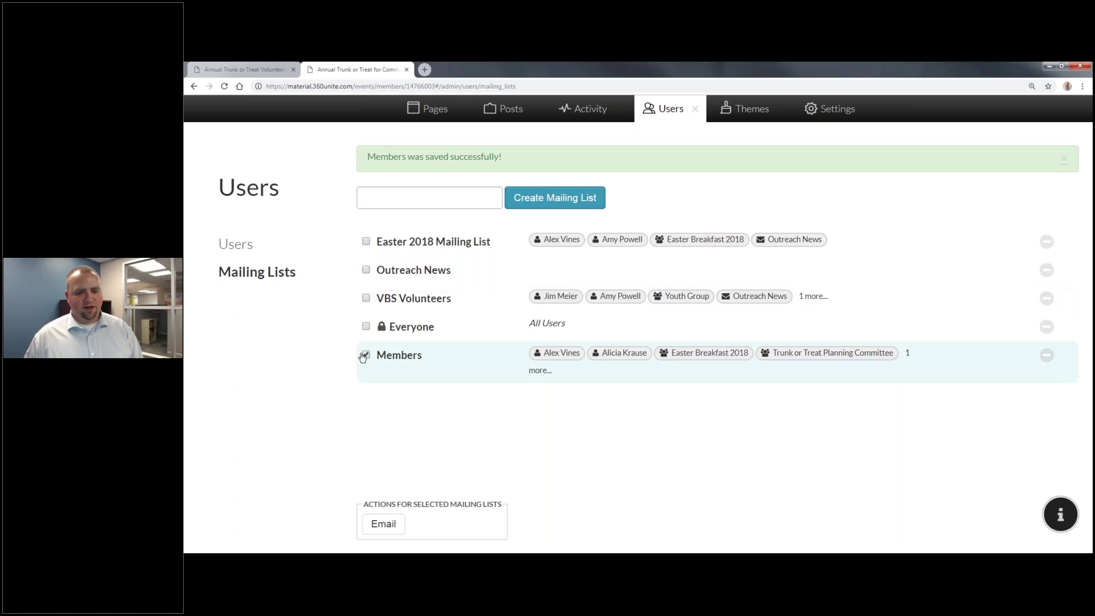
Step: Open an Outlook email addressed to the Members list's relay address, move it aside, and return to the browser
left_click(385, 524)
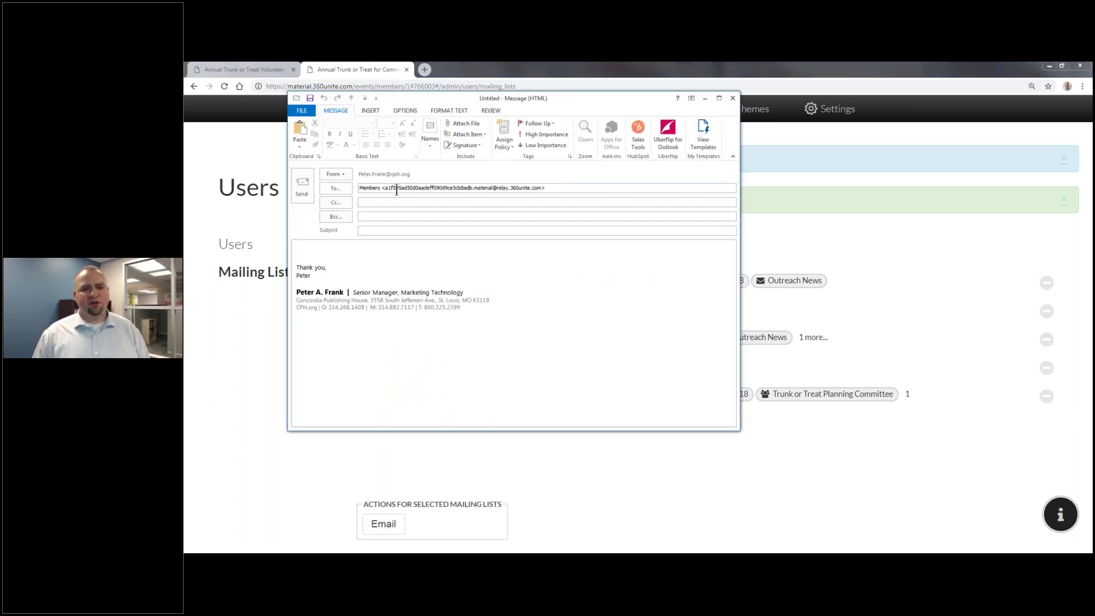
left_click_drag(404, 188, 464, 192)
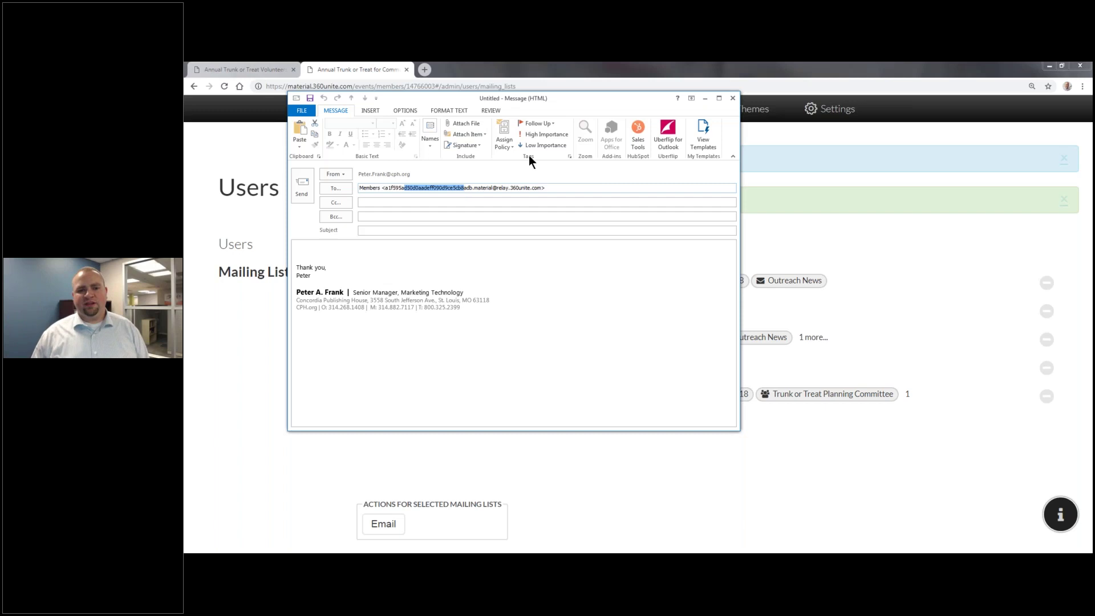
left_click_drag(504, 103, 464, 204)
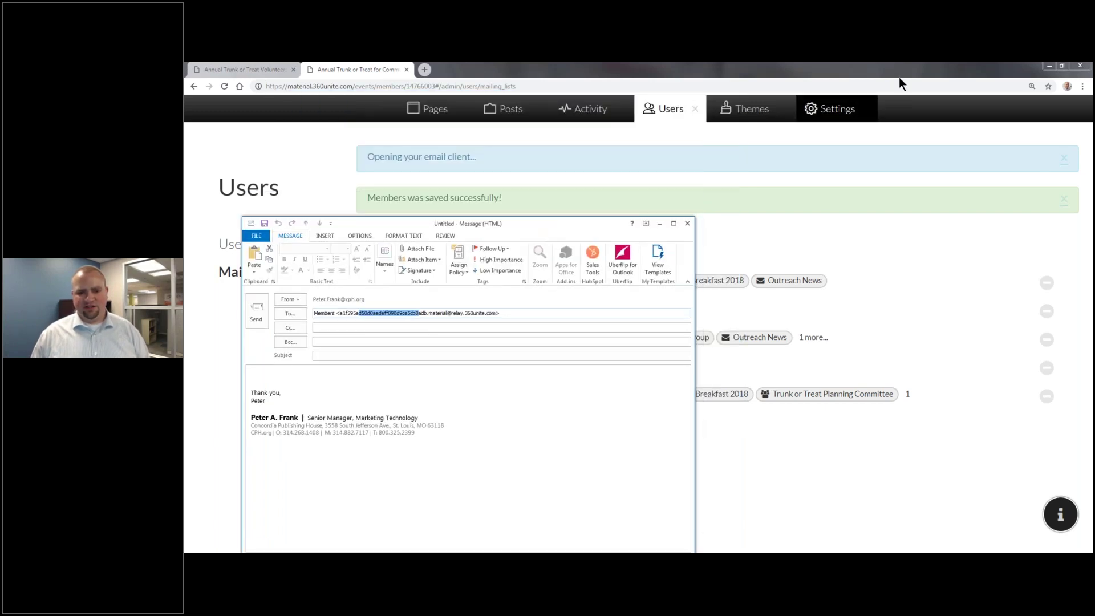
left_click(898, 77)
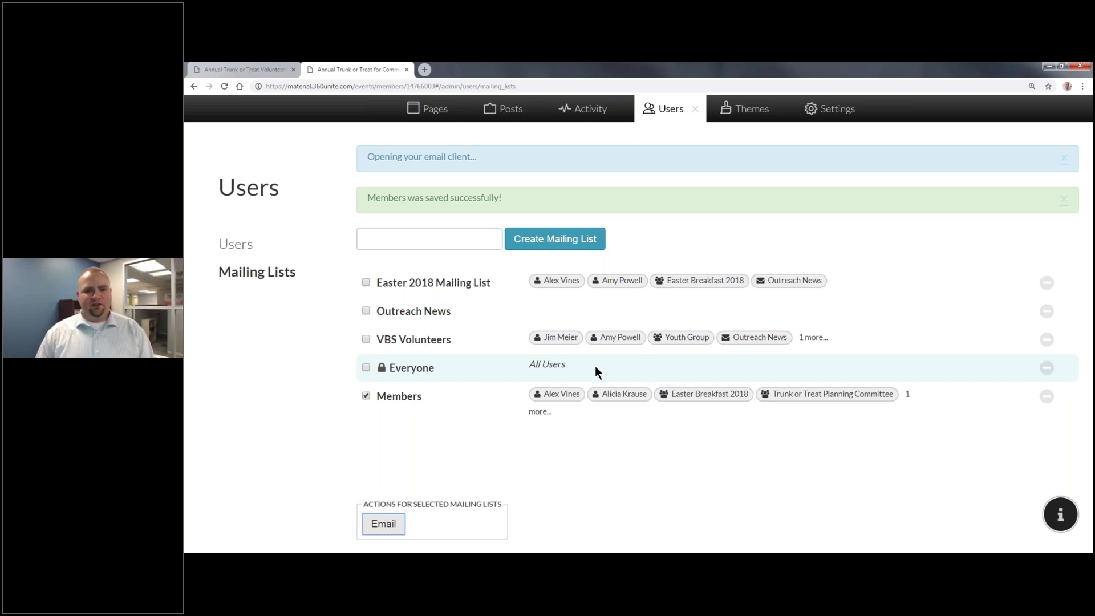
Step: Open the Annual Trunk or Treat Volunteers Needed post from News & Announcements and copy its URL
left_click(591, 111)
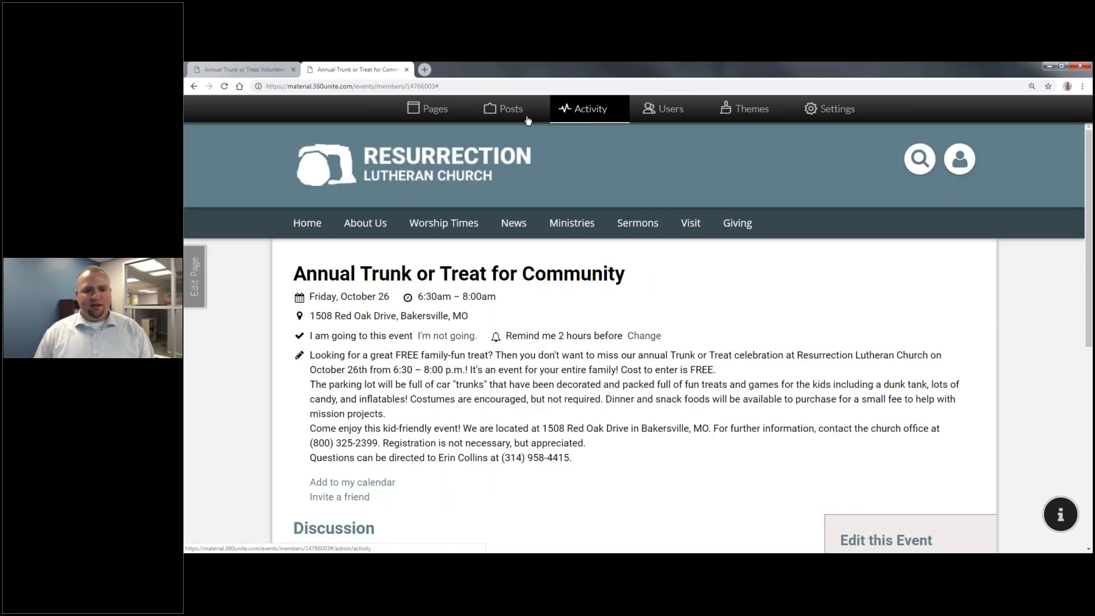
mouse_move(513, 224)
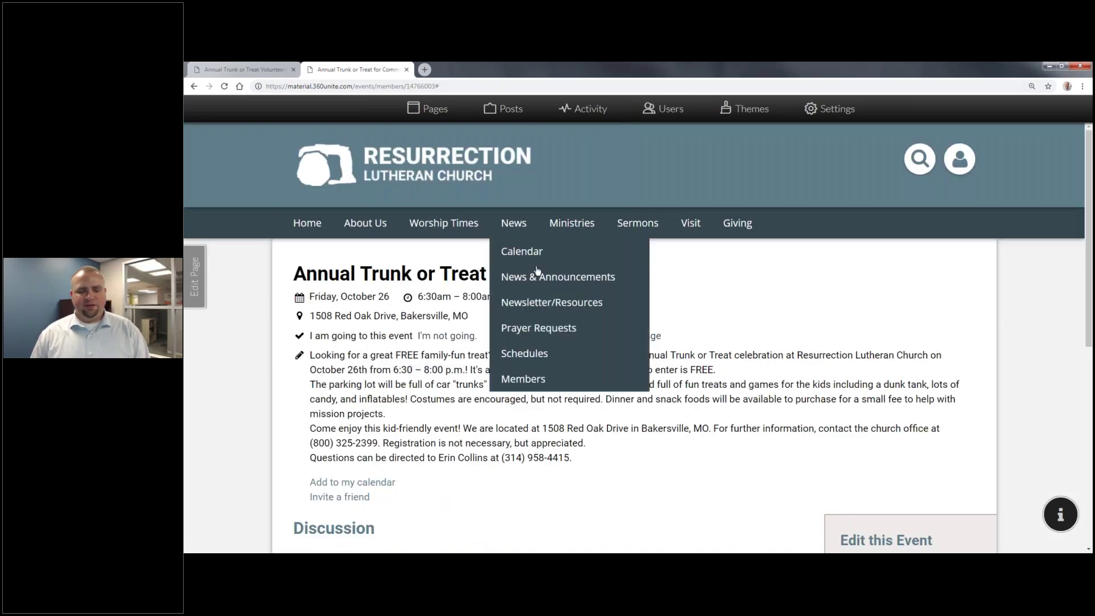
left_click(542, 272)
left_click(459, 341)
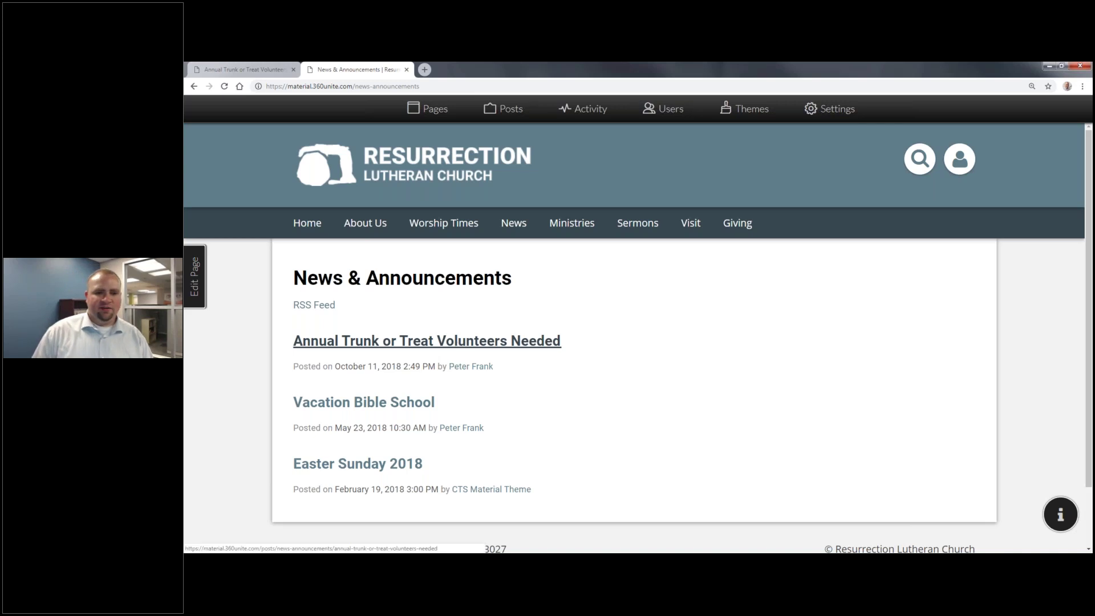
key("ctrl+l")
key("ctrl+c")
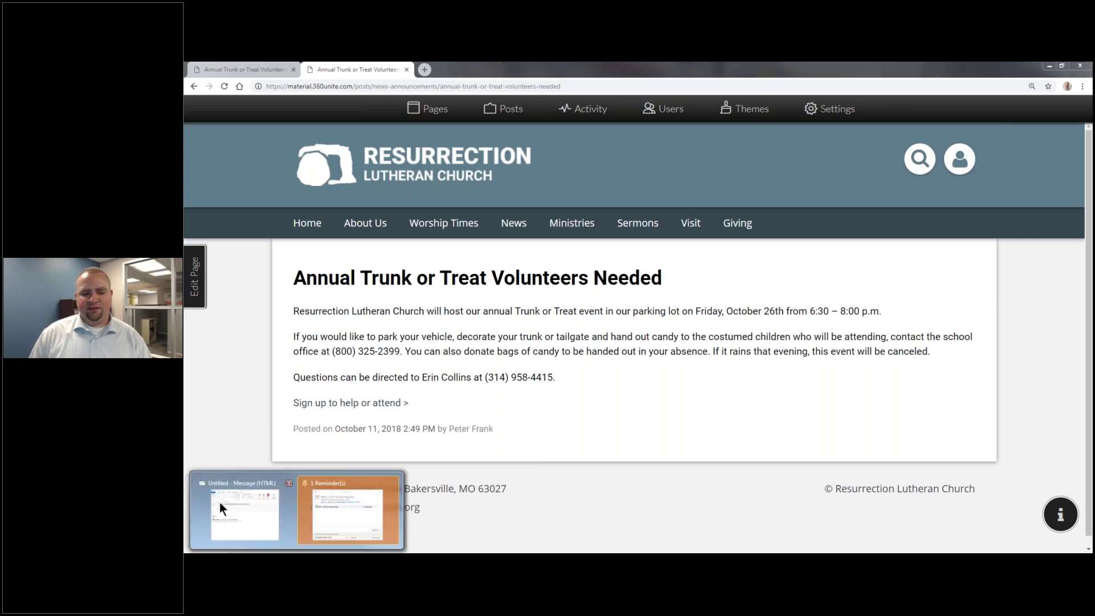
left_click(223, 505)
Step: Paste the post's web address into the email body on its own line under 'Sign up here:'
left_click(514, 376)
key("ctrl+v")
left_click(251, 376)
type("Sign up he")
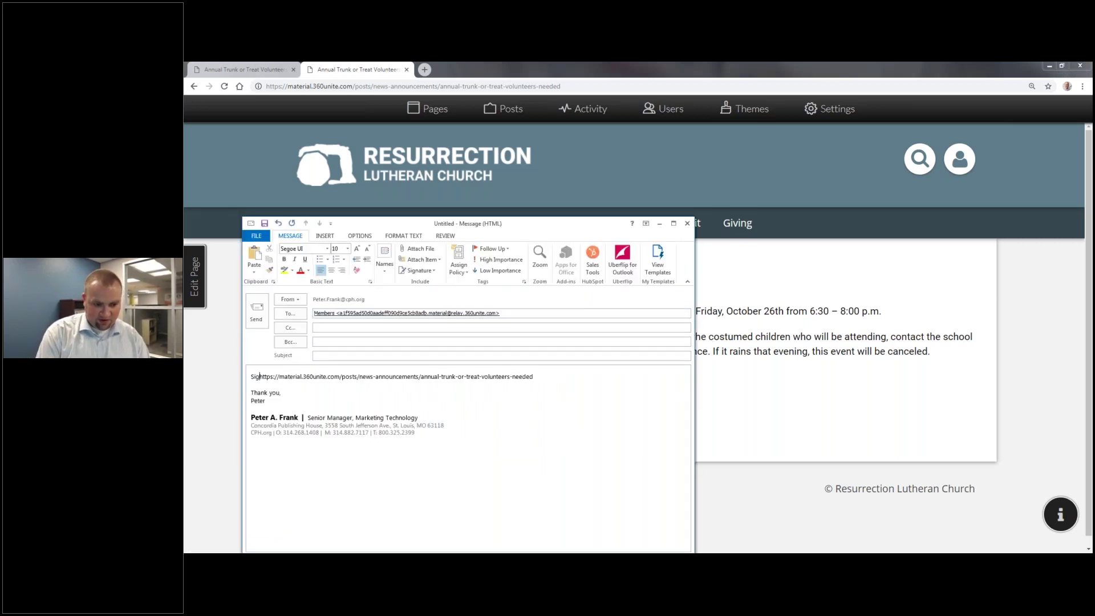
type("re:")
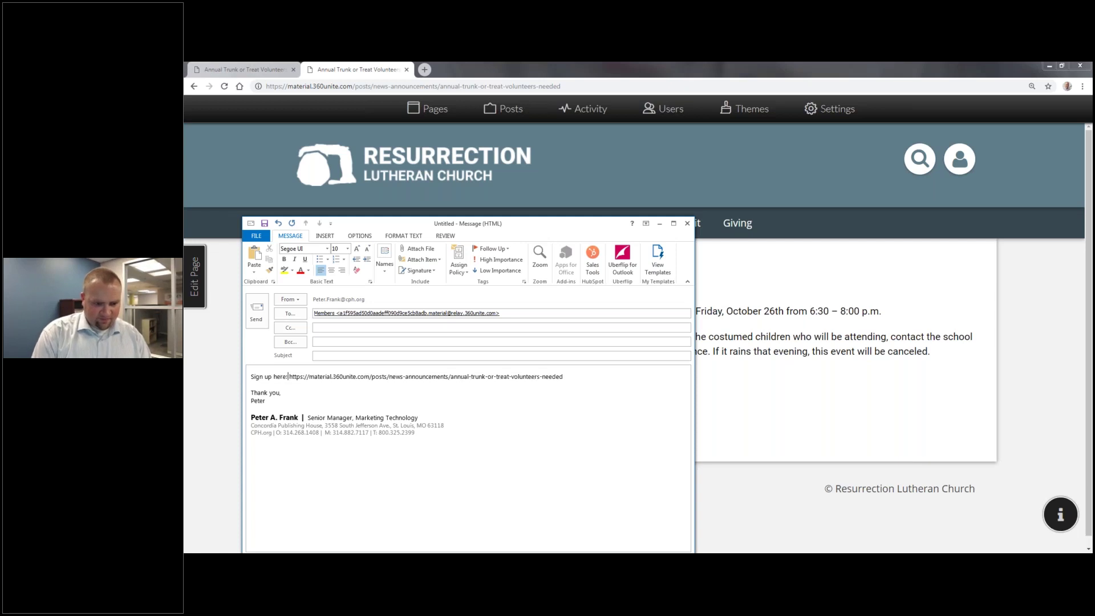
key("Return")
key("Return")
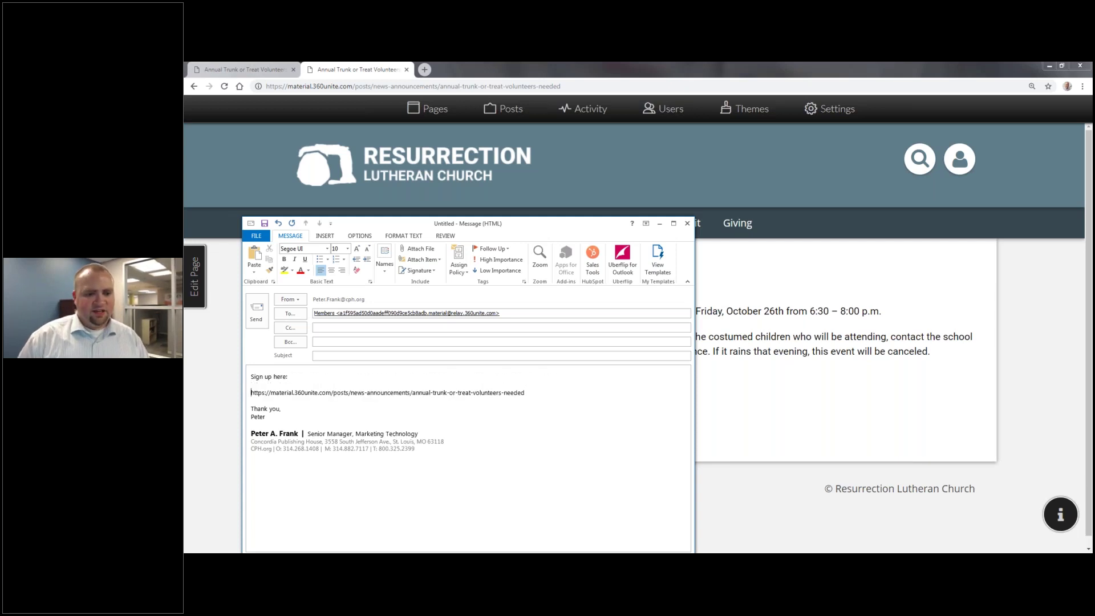
left_click(789, 384)
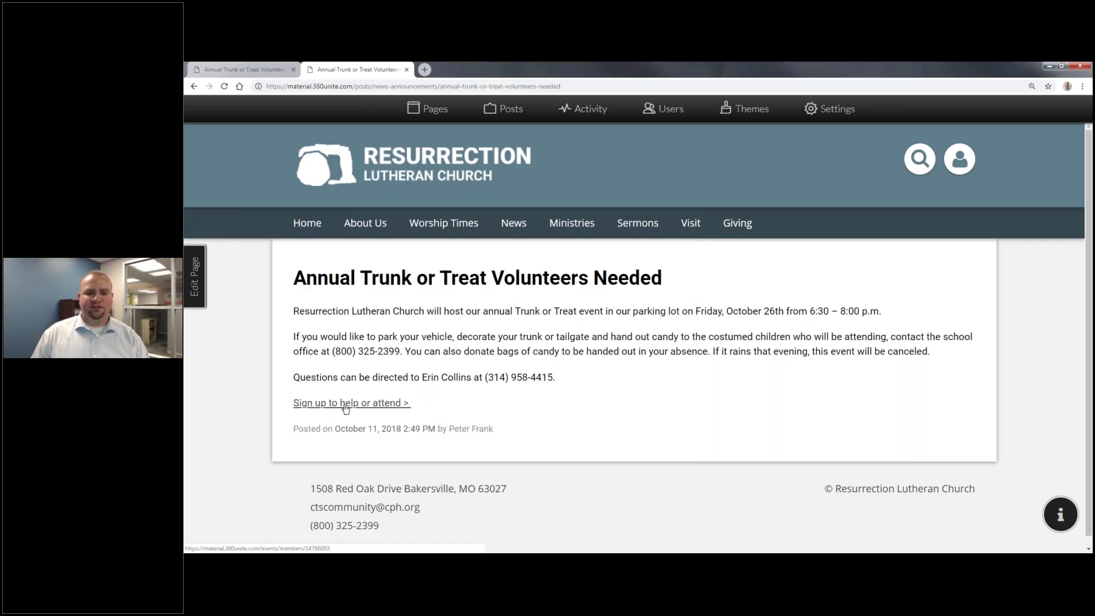
Step: Follow 'Sign up to help or attend >' to the event, view the Home page, then return to the slideshow
left_click(345, 403)
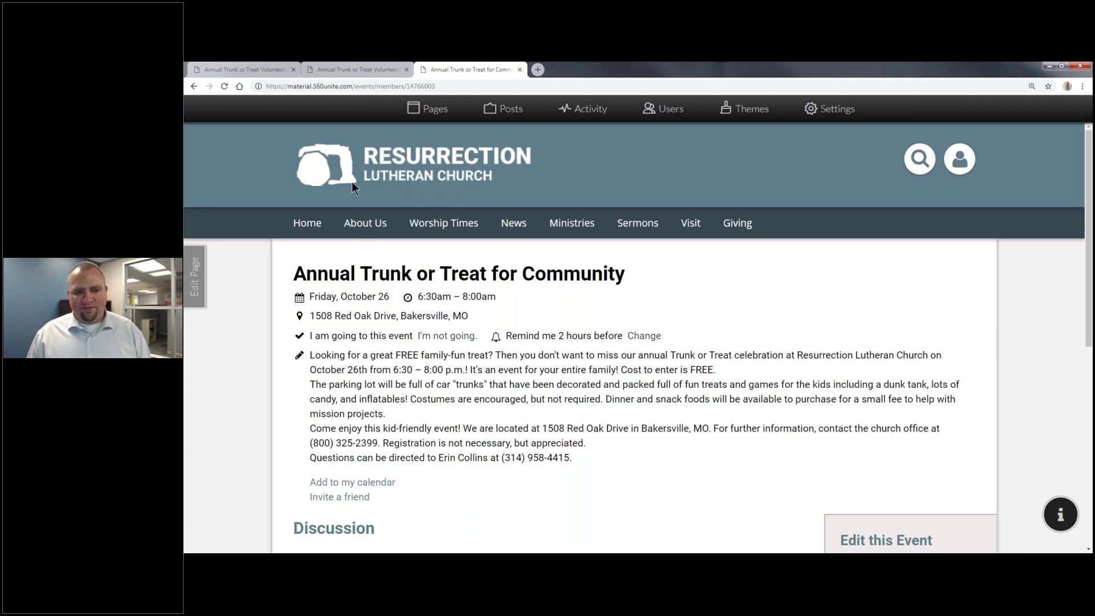
left_click(311, 223)
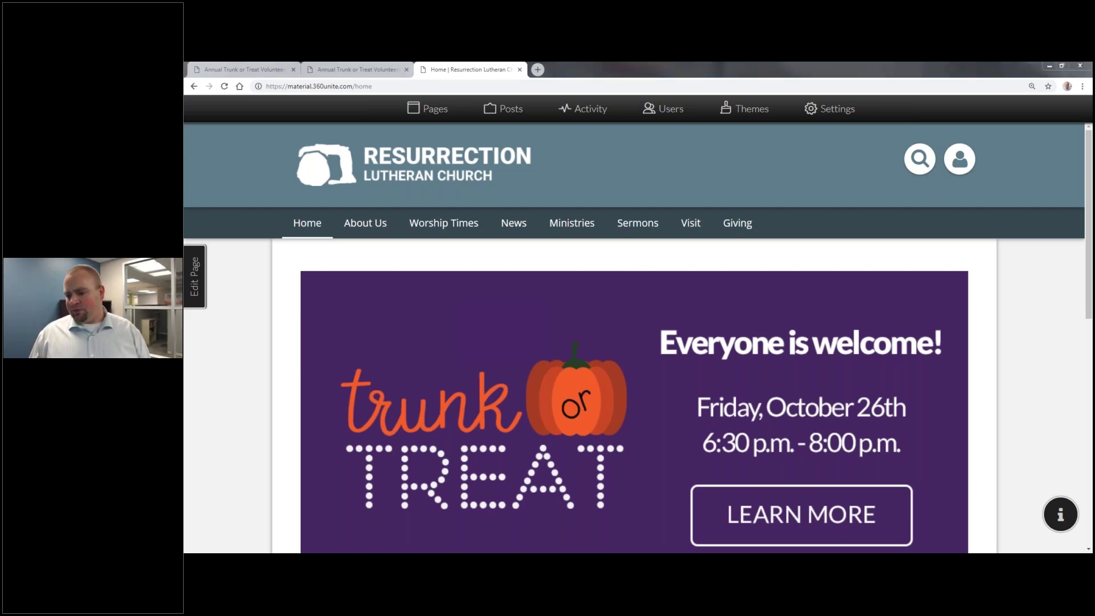
key("alt+Tab")
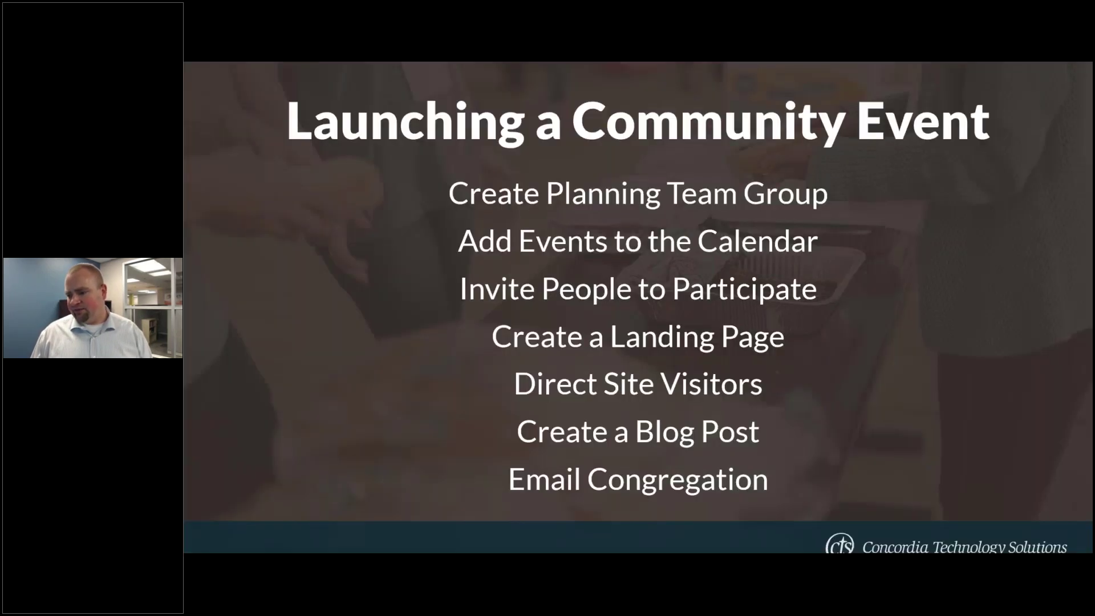